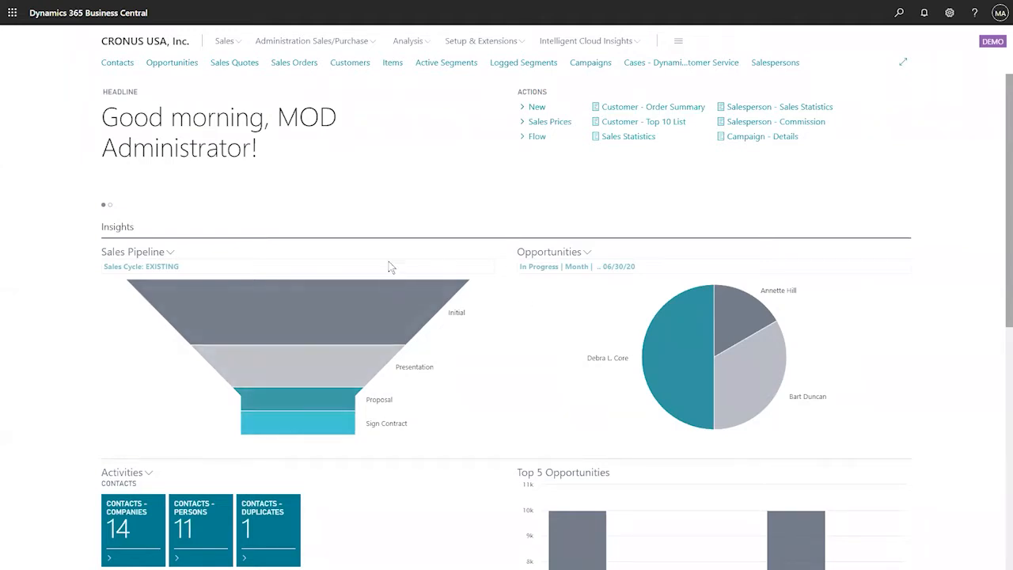
- Open the card of the first contact in the Contacts - Persons list
scroll(400, 264, down, 3)
scroll(415, 266, up, 2)
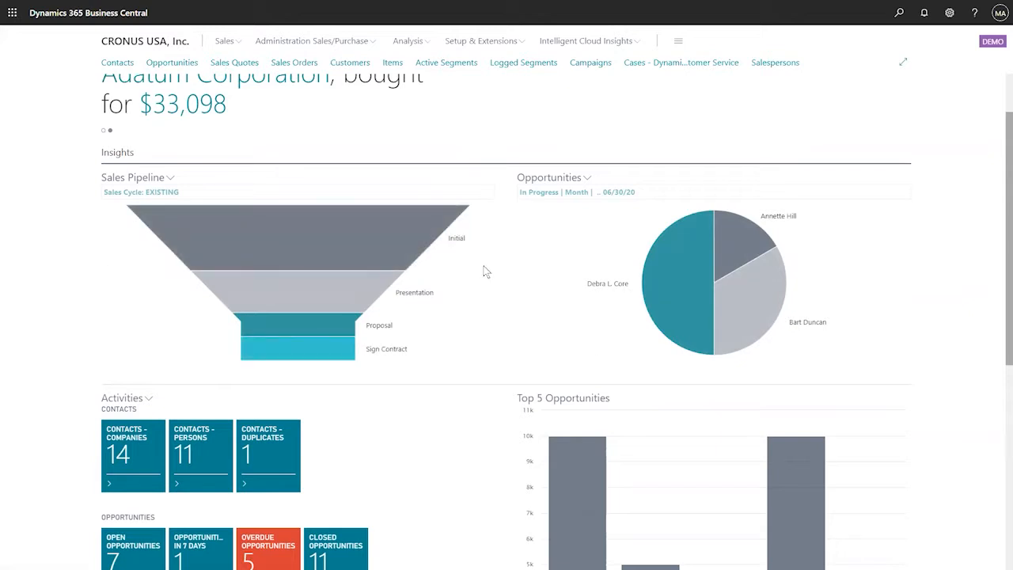
mouse_move(426, 293)
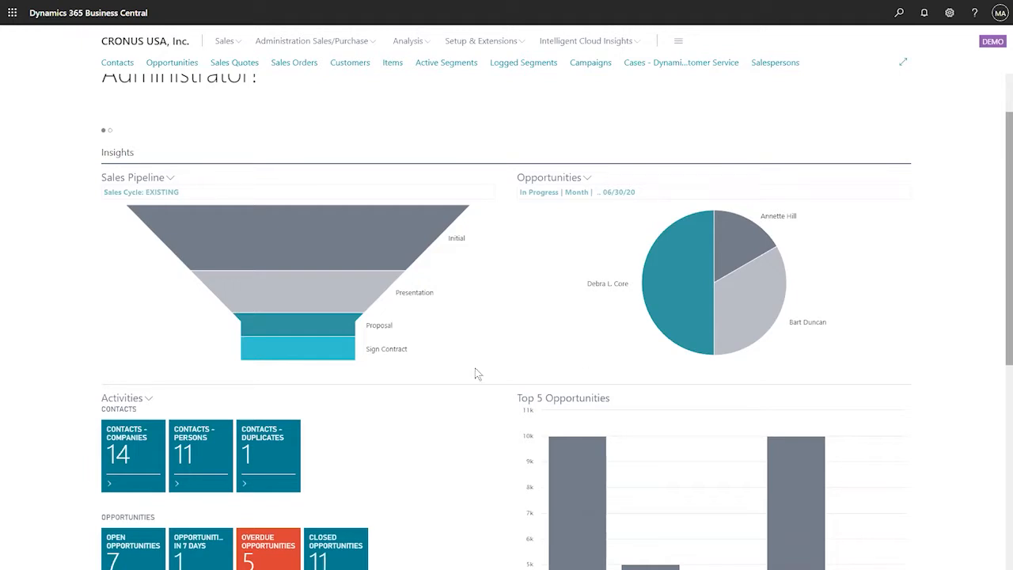
click(197, 437)
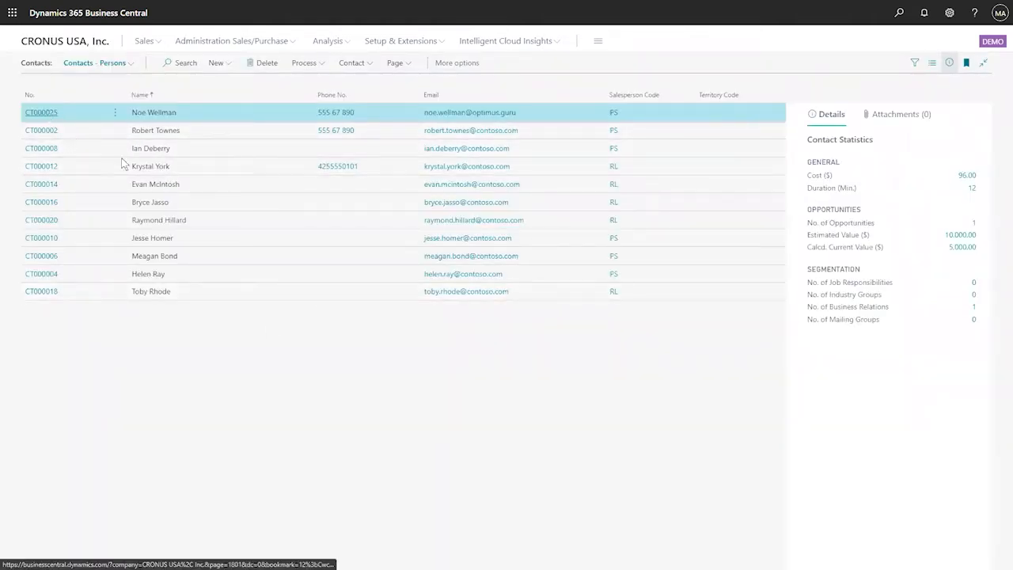
click(49, 115)
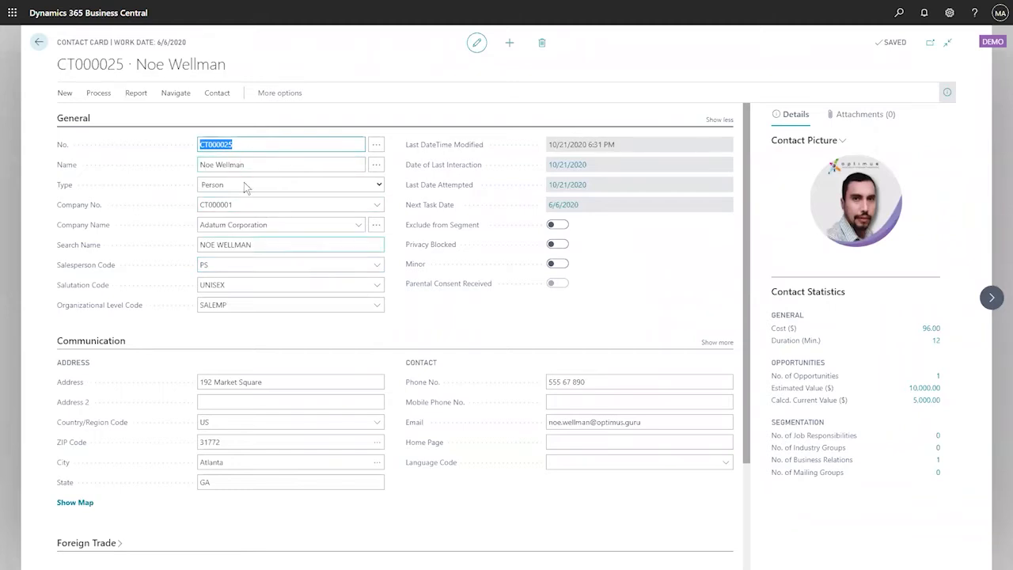
- Review the contact's email and profile questionnaire, and return to the home page
click(634, 422)
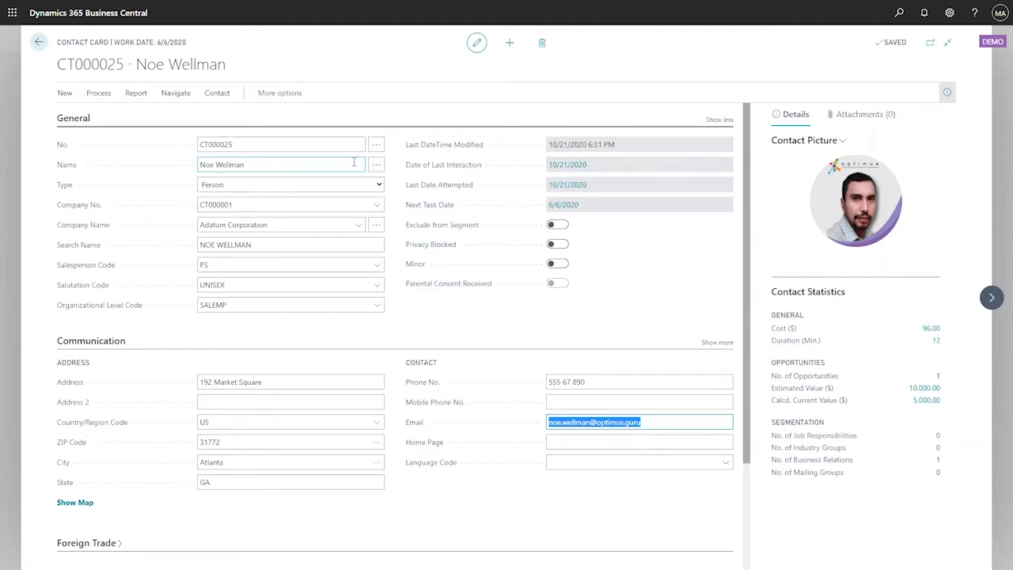
scroll(355, 160, down, 1)
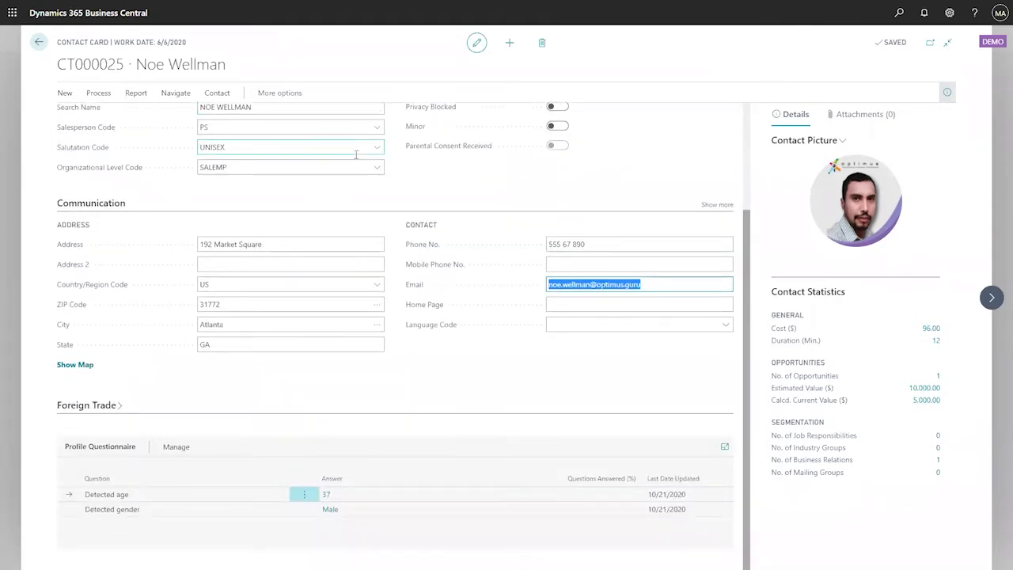
scroll(354, 151, up, 3)
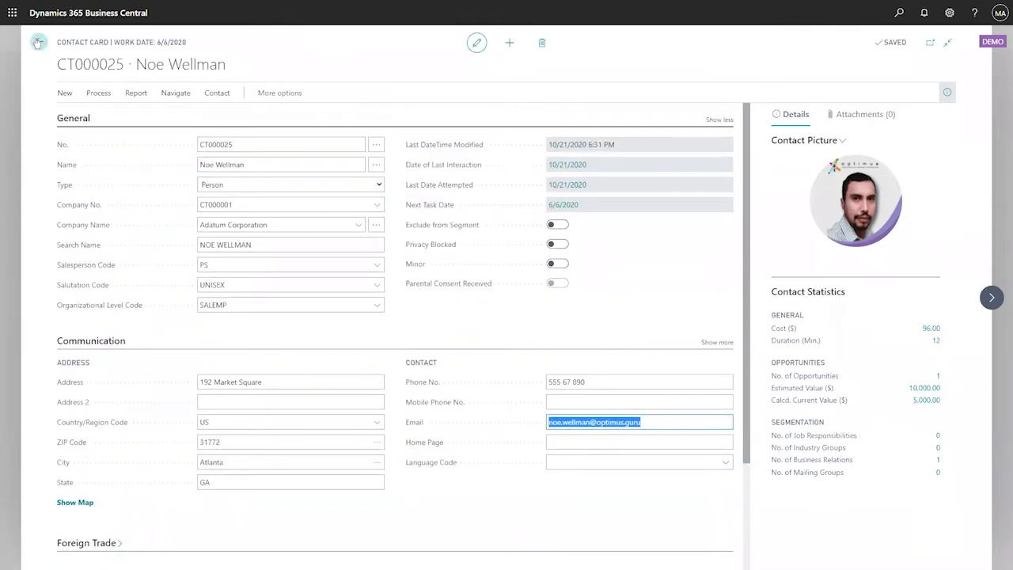
click(39, 42)
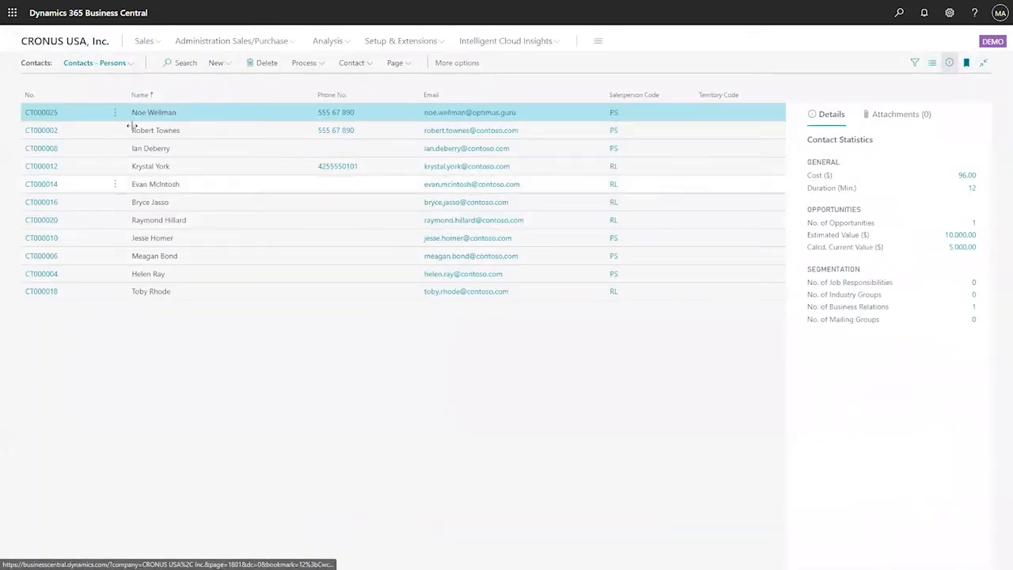
click(78, 46)
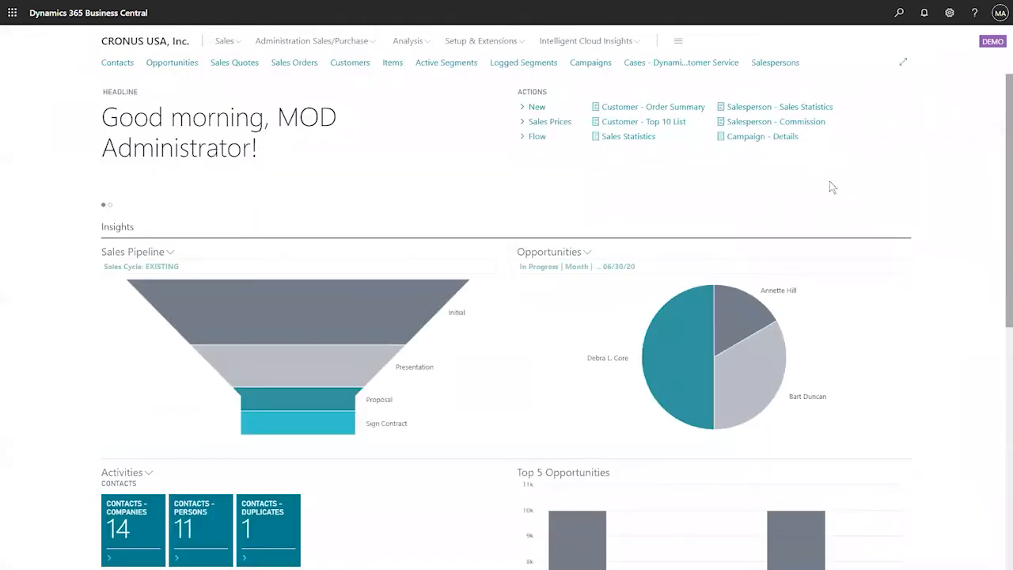
- Open the Adatum Corporation quote from the Sales Quotes list
click(250, 63)
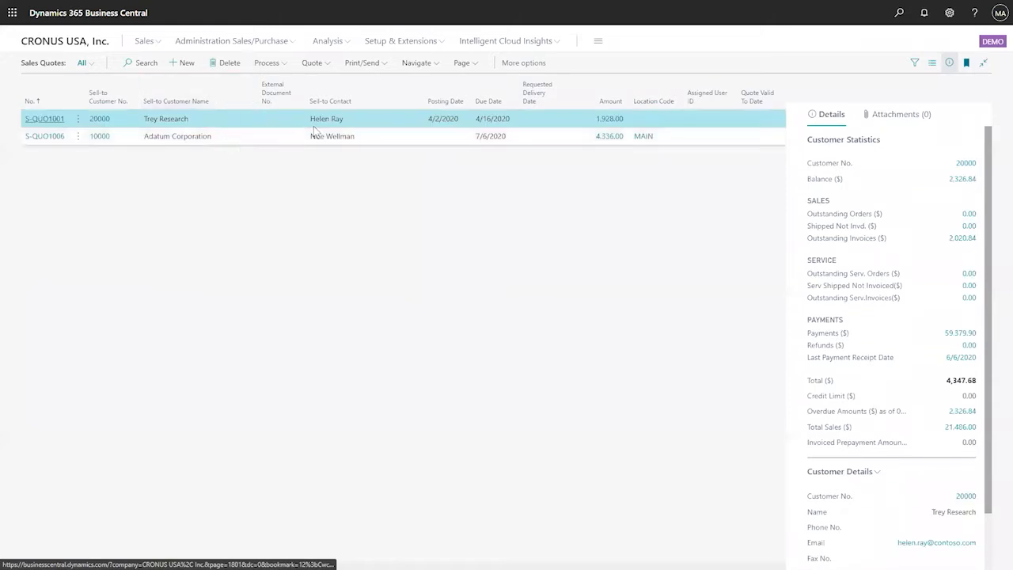
click(336, 138)
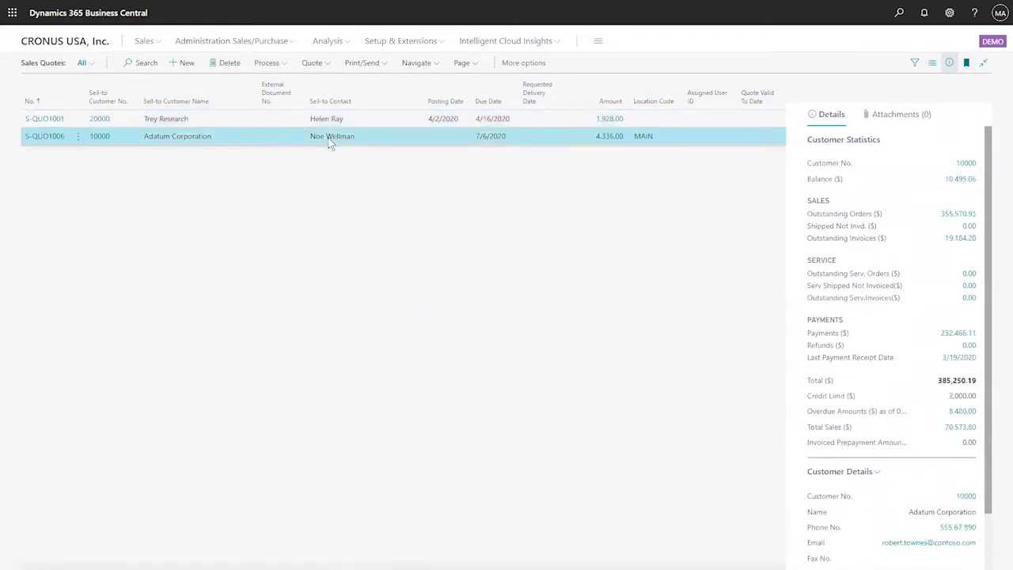
double_click(327, 138)
click(50, 140)
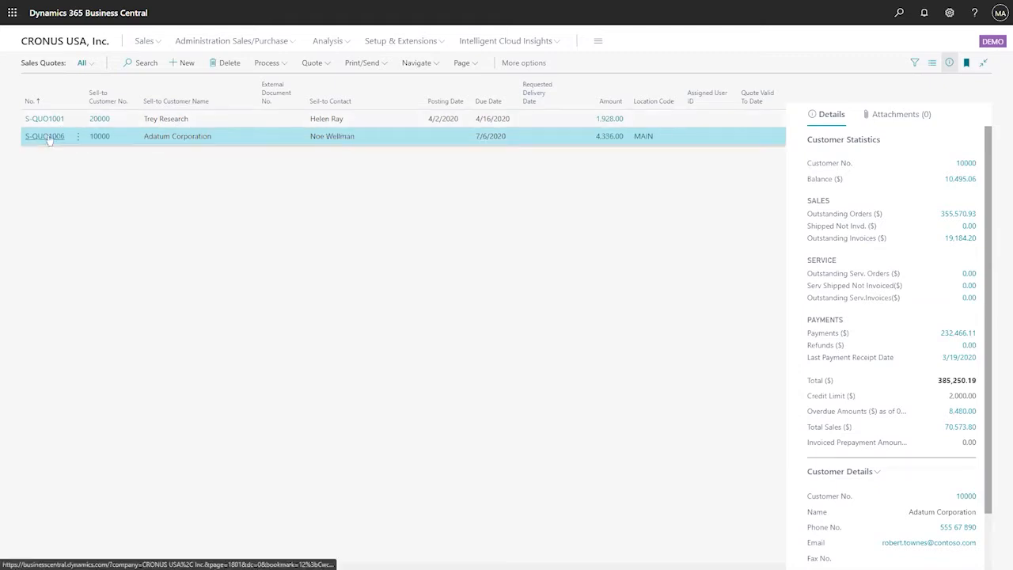
click(49, 140)
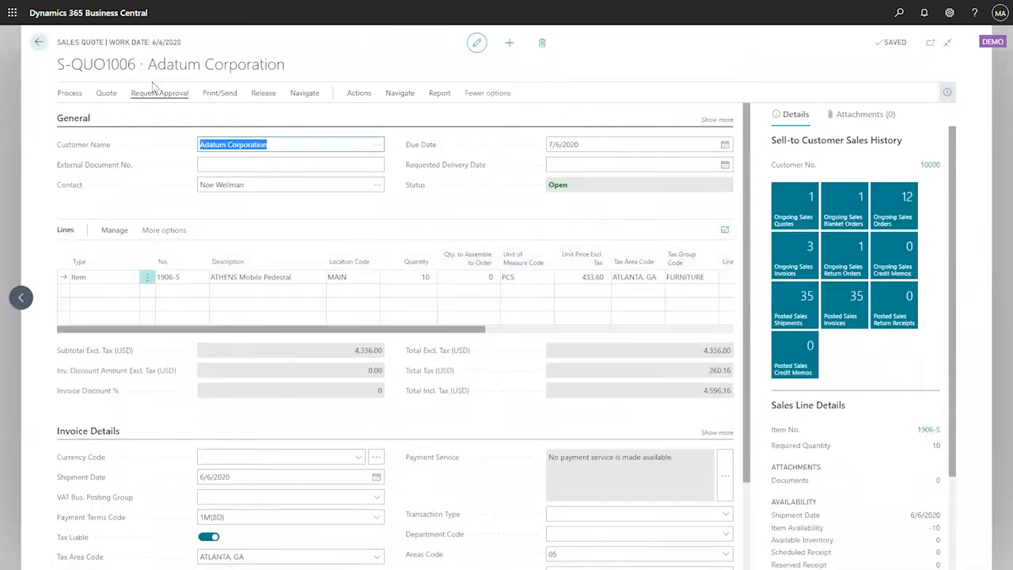
- Examine the Adatum Corporation sales quote's header, lines and invoice details, and return to the home page
drag(57, 42, 193, 43)
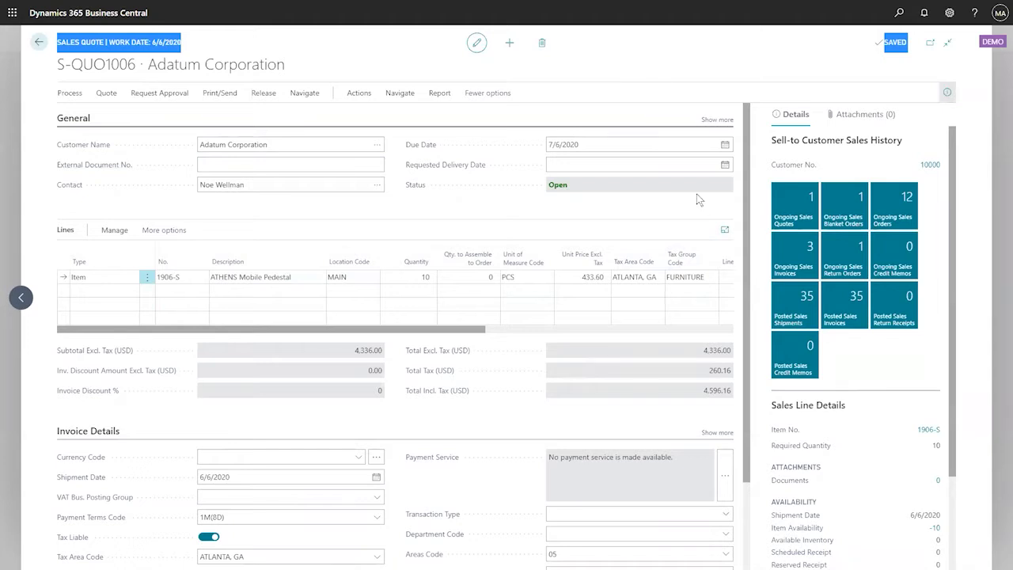
scroll(696, 199, down, 3)
scroll(696, 198, up, 3)
click(39, 42)
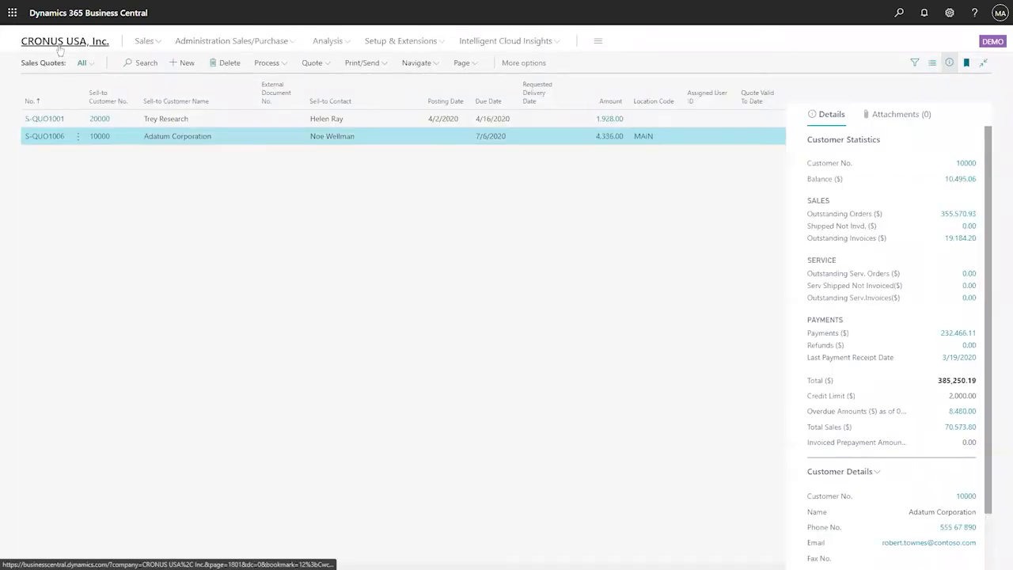
click(65, 41)
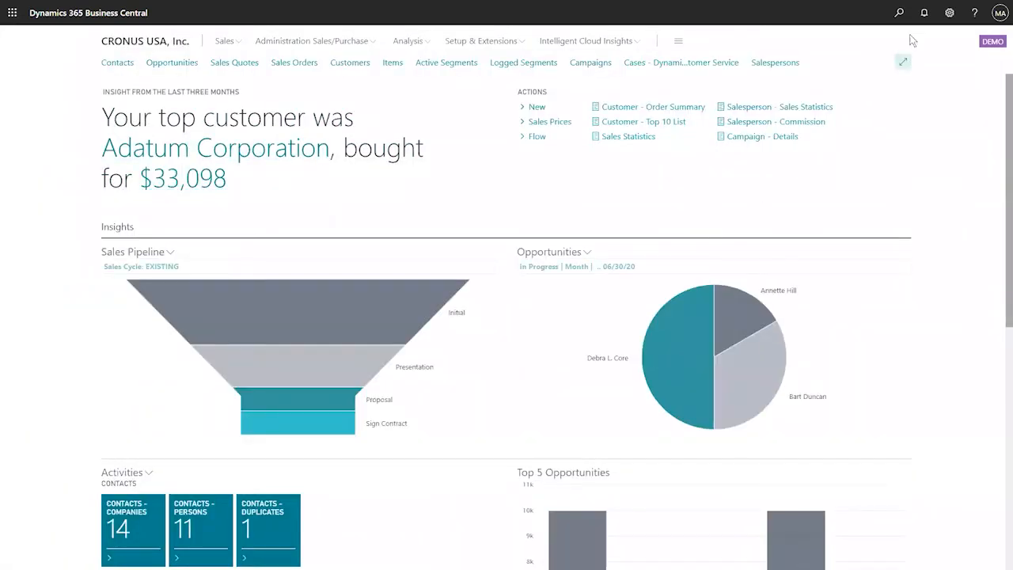
click(898, 14)
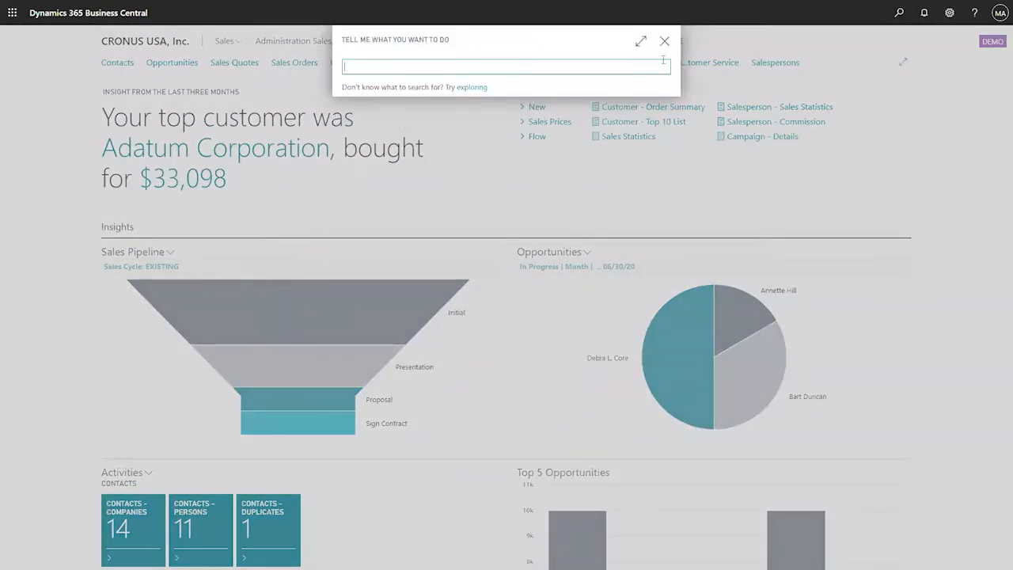
click(665, 42)
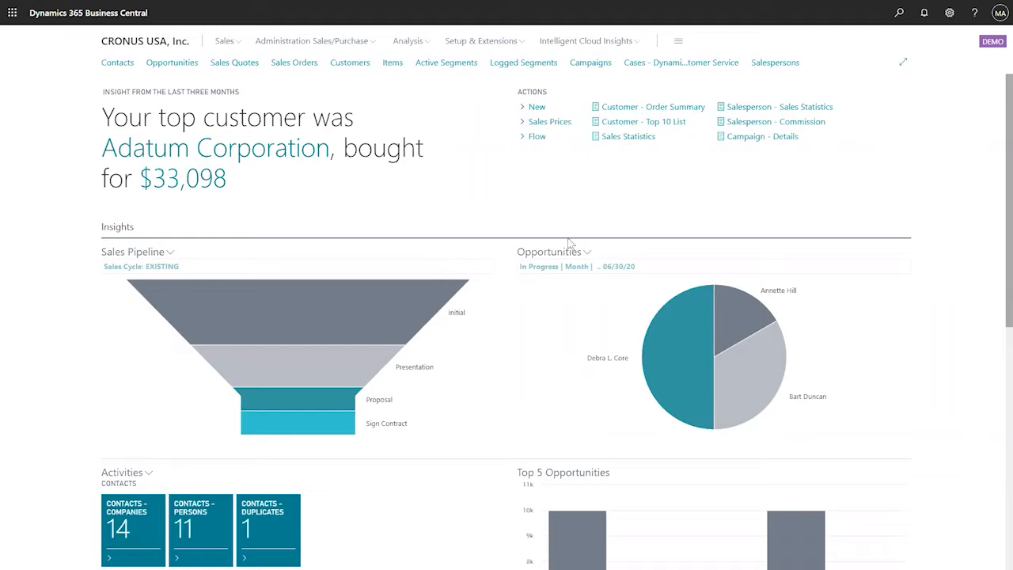
scroll(586, 215, down, 4)
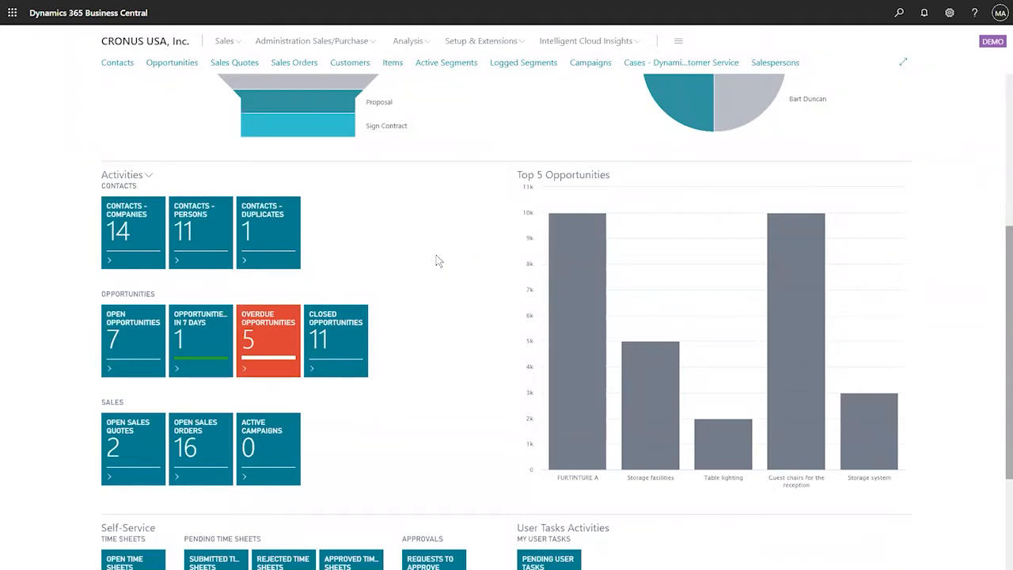
scroll(440, 246, up, 4)
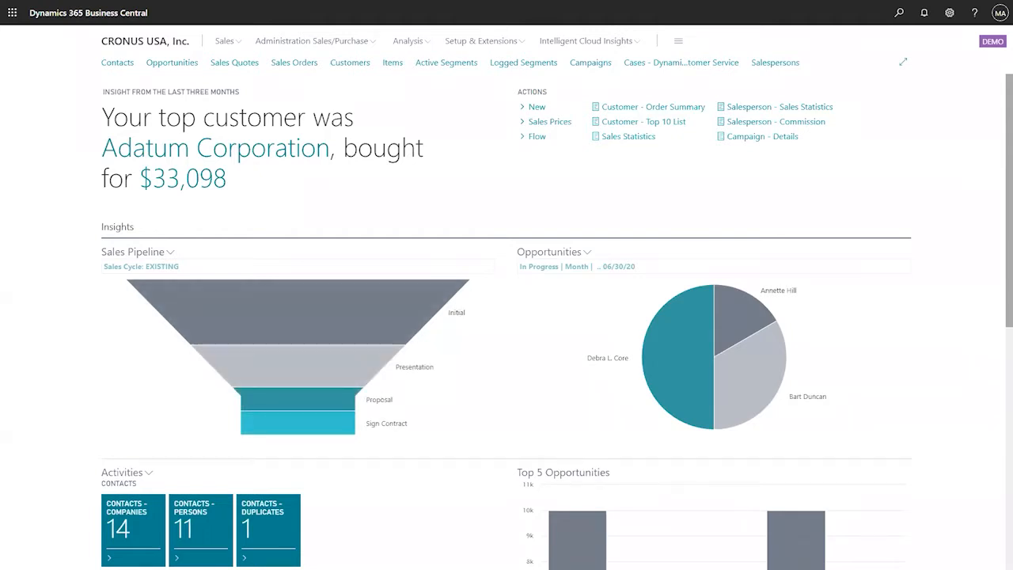
- Search for "smtp" and open the SMTP Mail Setup page
click(902, 14)
text(smtp)
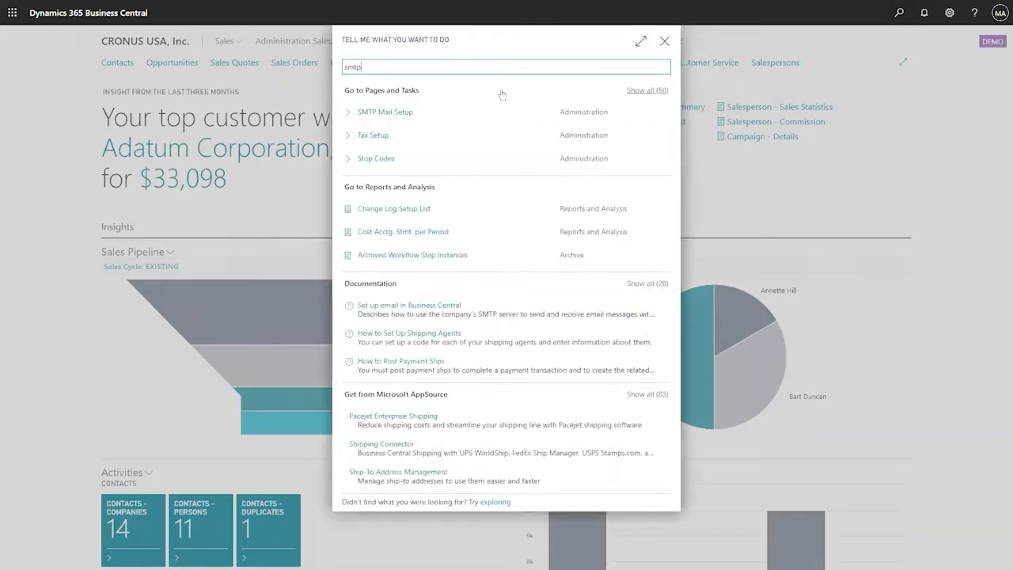
click(386, 113)
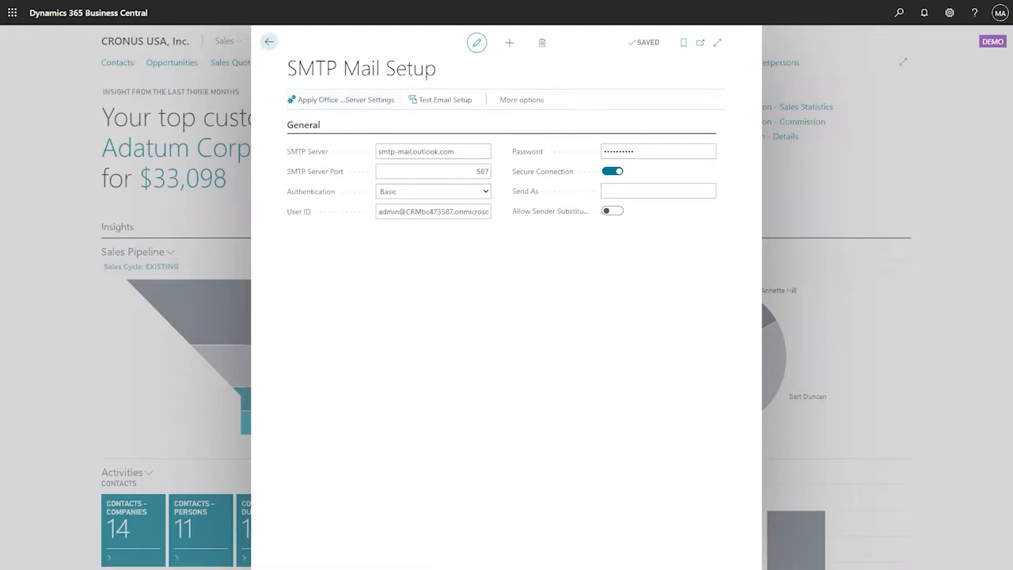
- Try to send a test email to the administrator's address with the SMTP settings, and close SMTP Mail Setup
click(444, 101)
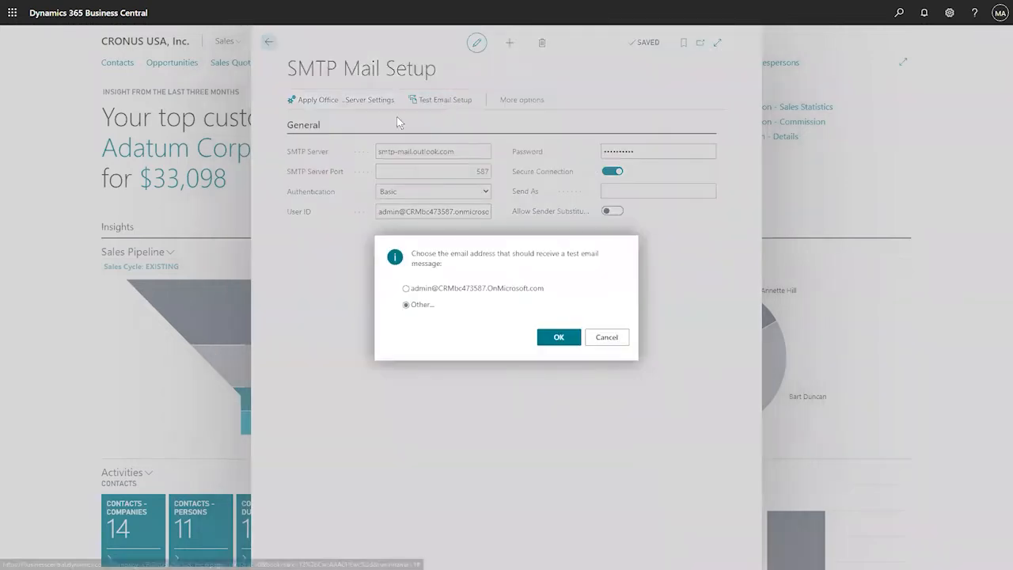
click(406, 288)
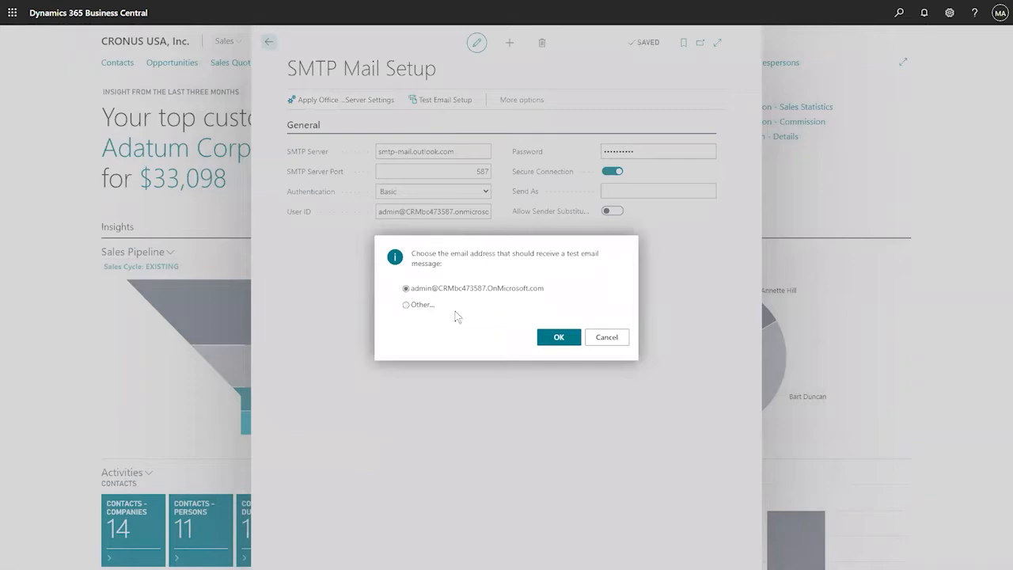
click(557, 336)
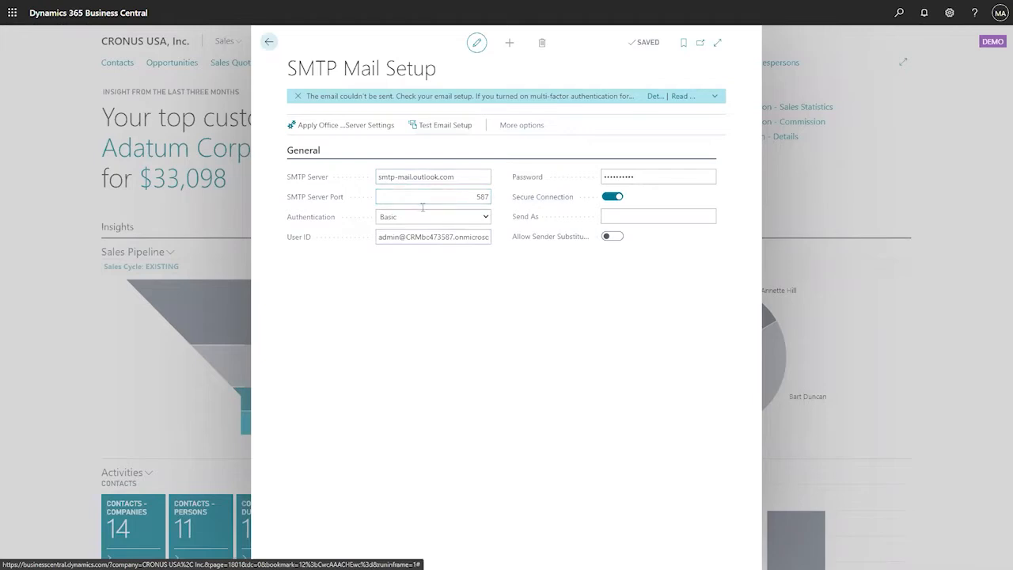
click(426, 179)
click(284, 63)
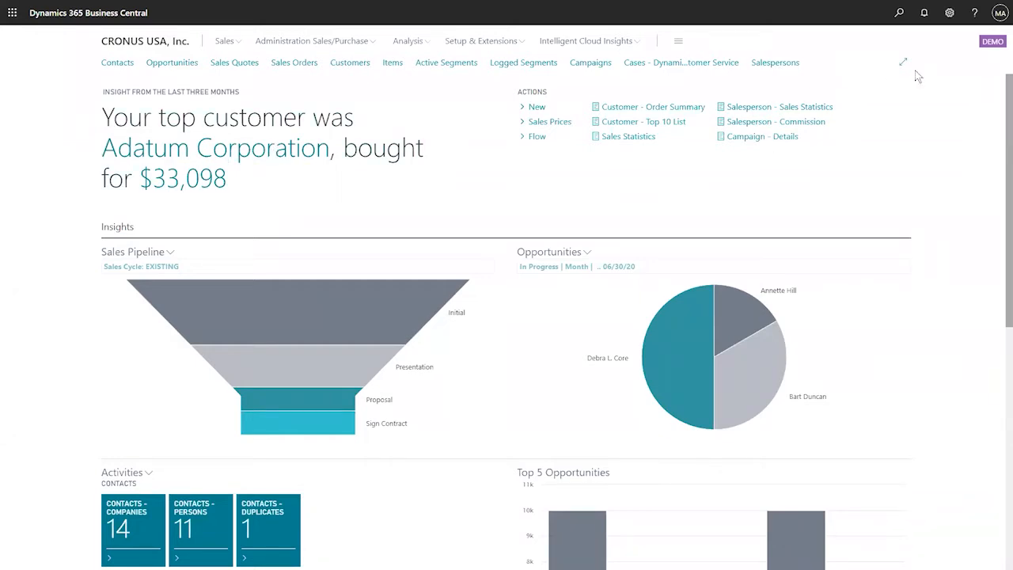
click(997, 13)
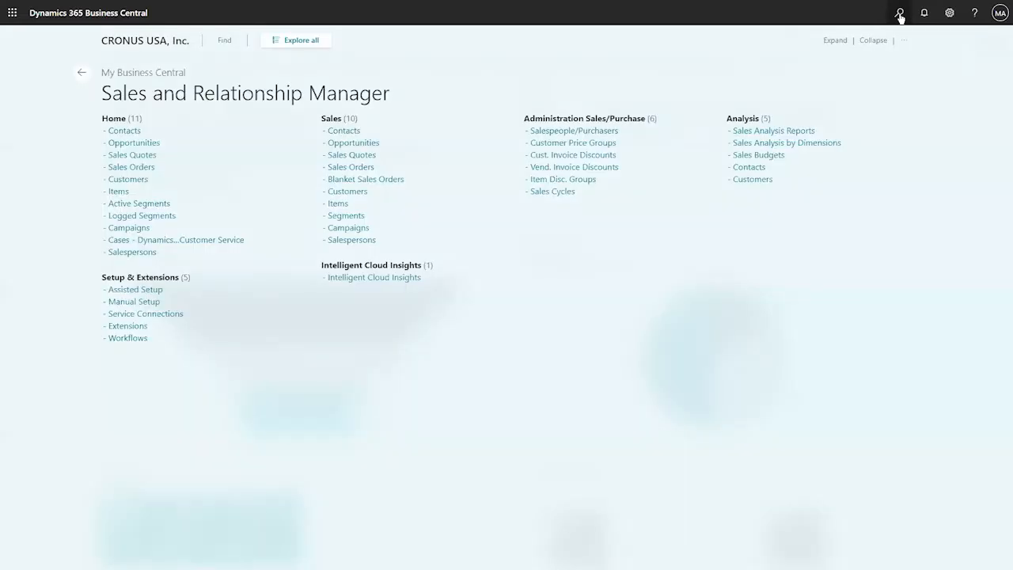
click(900, 14)
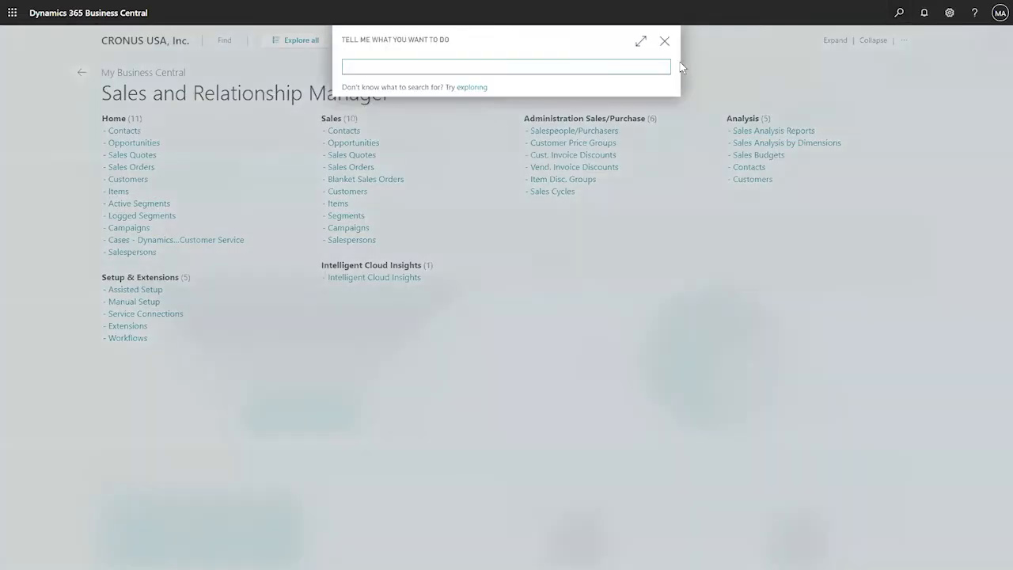
click(887, 37)
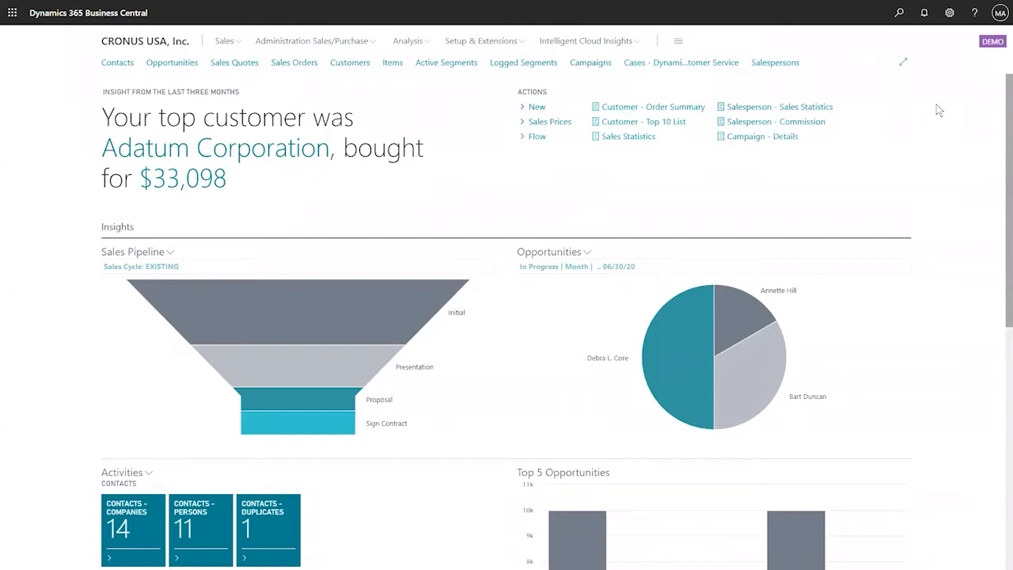
click(999, 15)
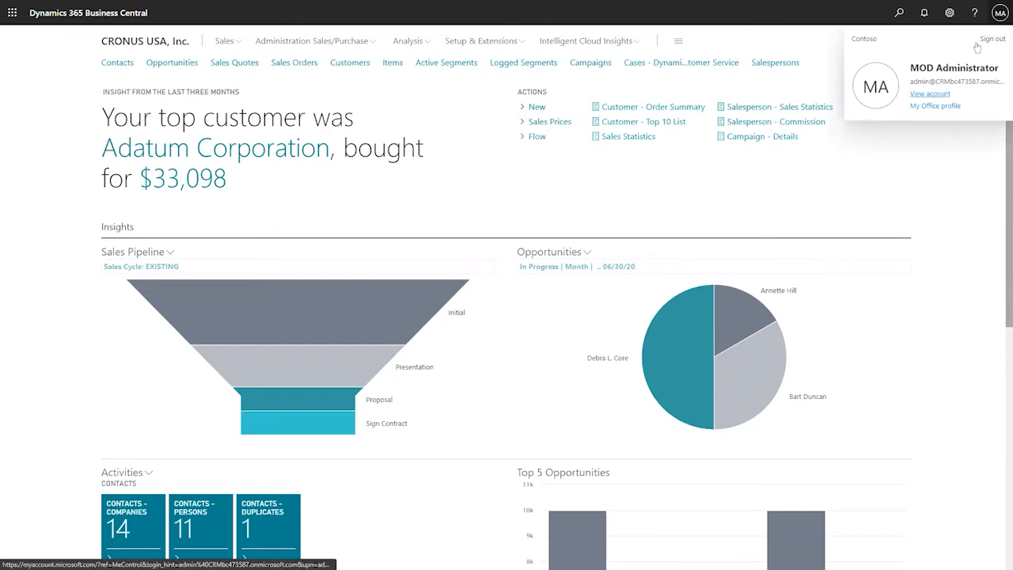
- Open Assisted Setup and examine the setup guides from company setup through approval workflows
click(950, 13)
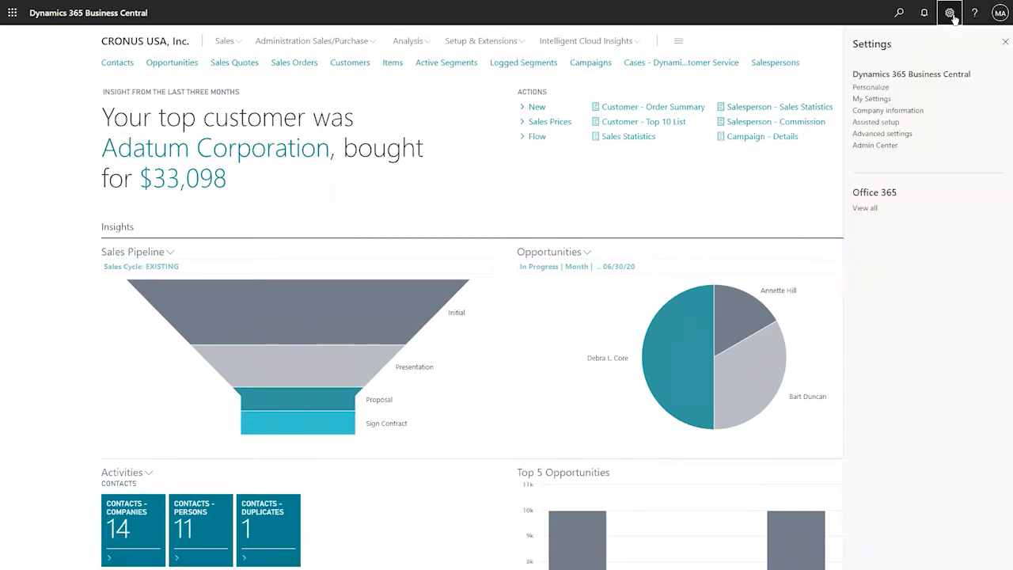
click(879, 122)
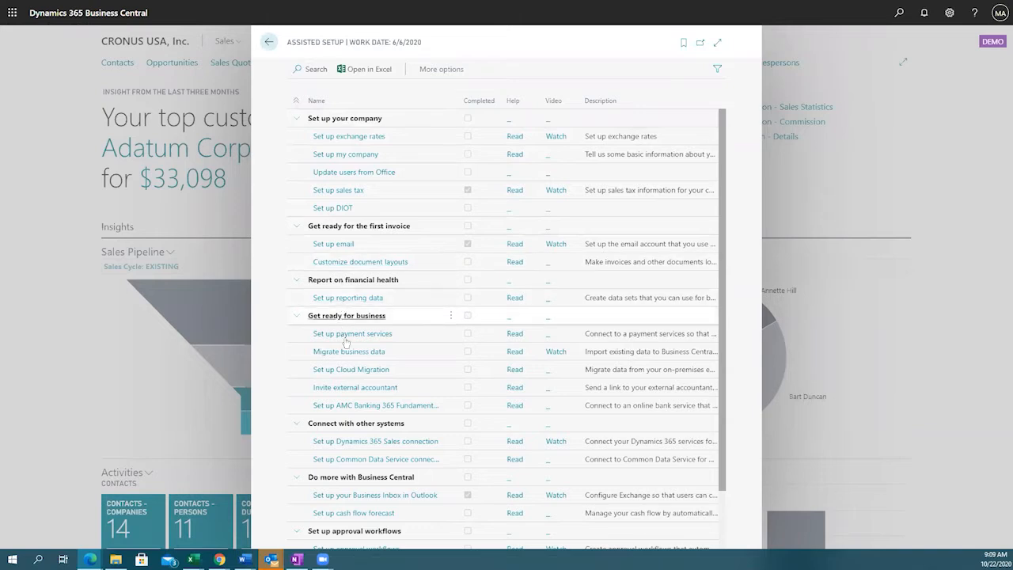
scroll(354, 404, down, 2)
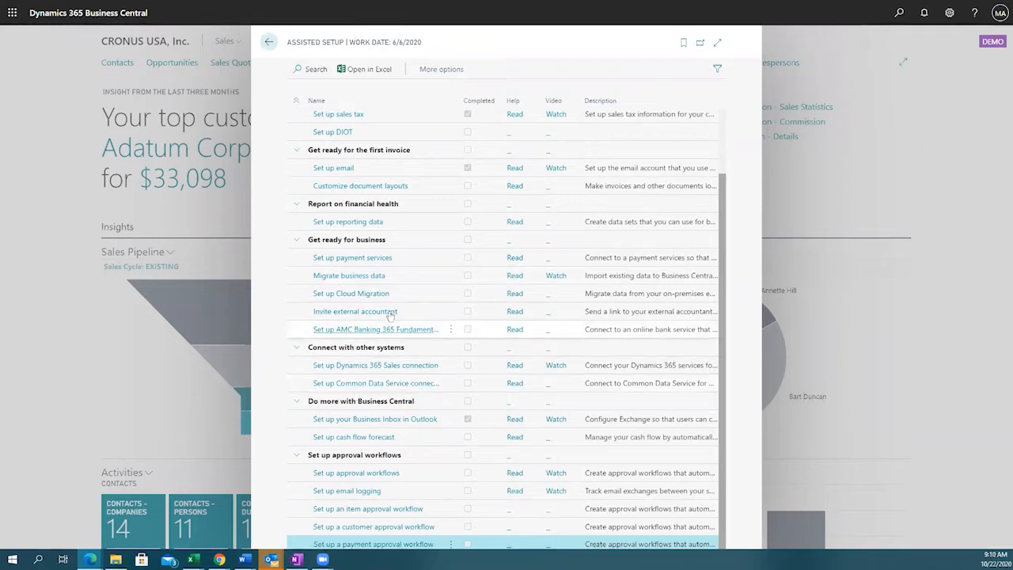
scroll(392, 337, up, 2)
scroll(390, 315, down, 2)
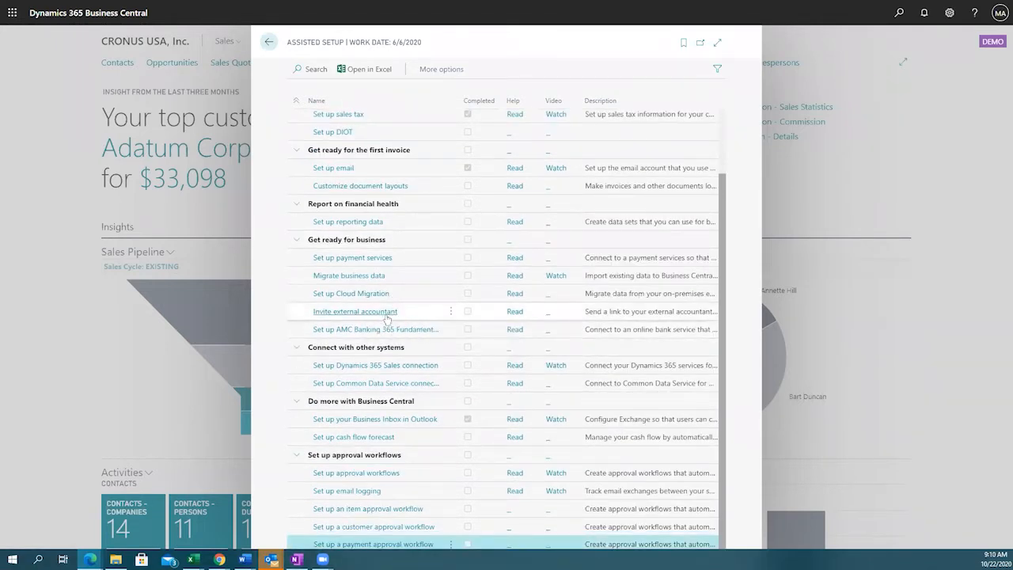
scroll(390, 244, up, 2)
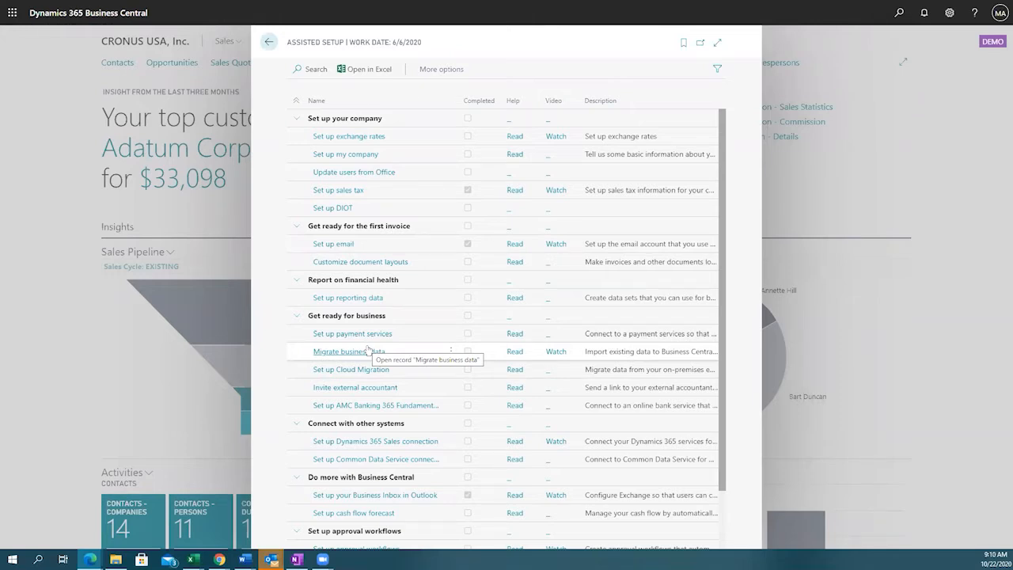
- Rerun the Set up email guide from Assisted Setup and keep Outlook as the email provider
click(342, 245)
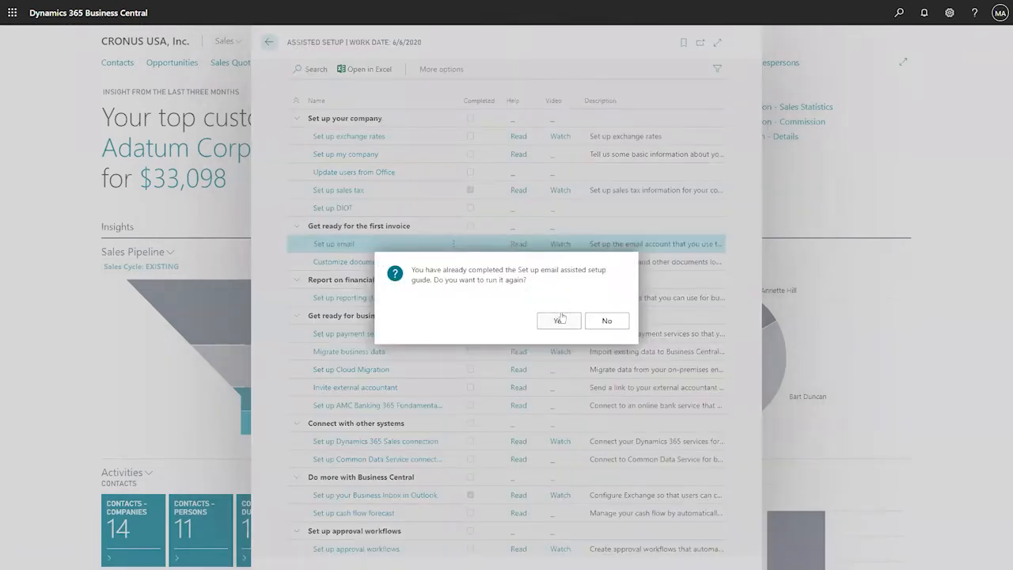
click(570, 322)
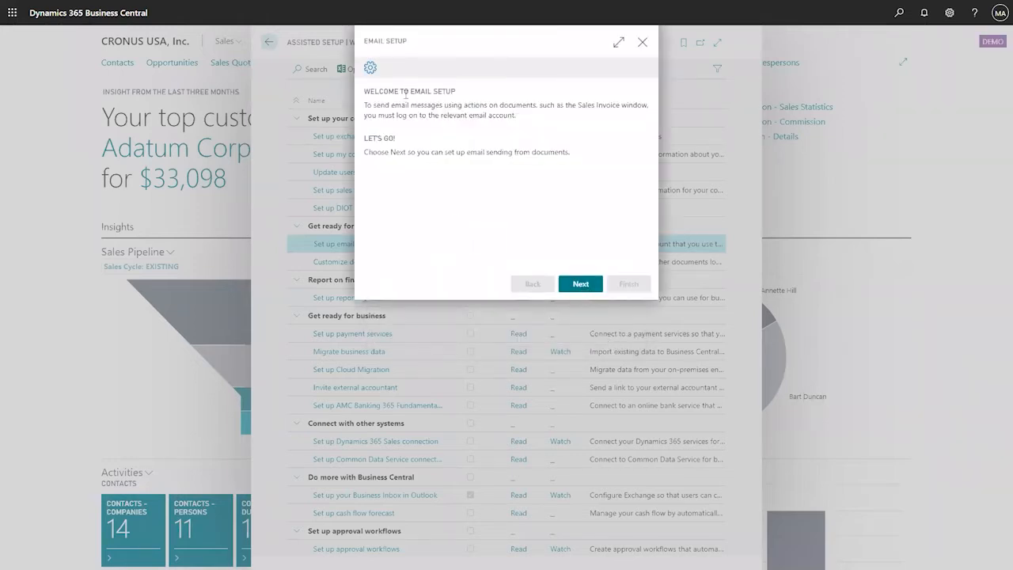
drag(412, 93, 489, 111)
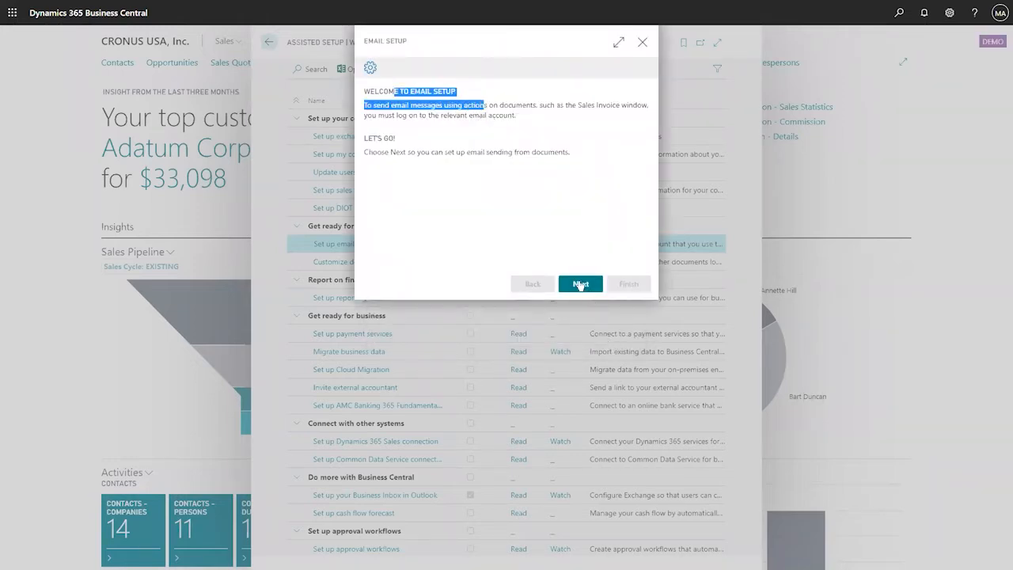
click(581, 284)
click(624, 120)
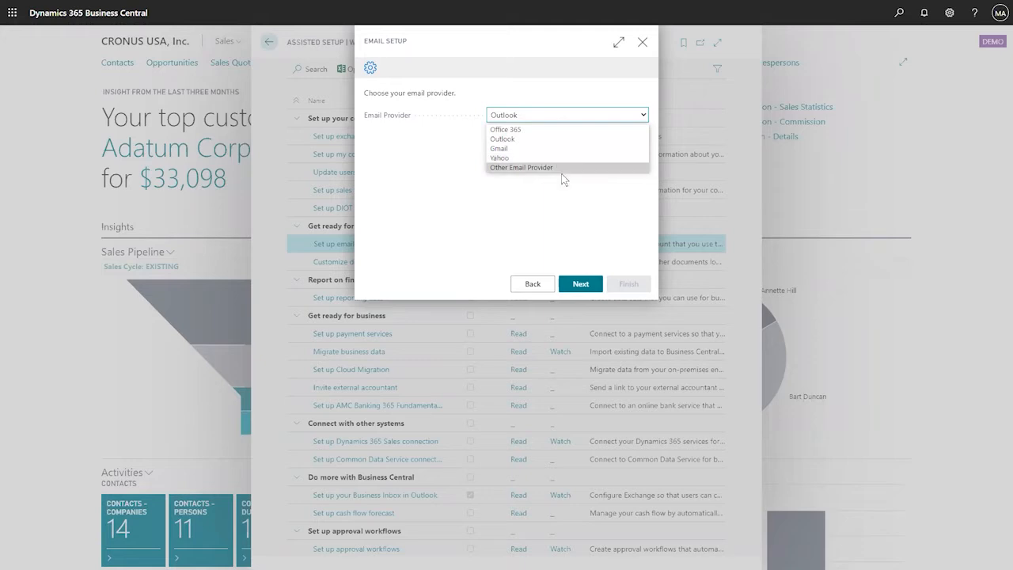
click(524, 118)
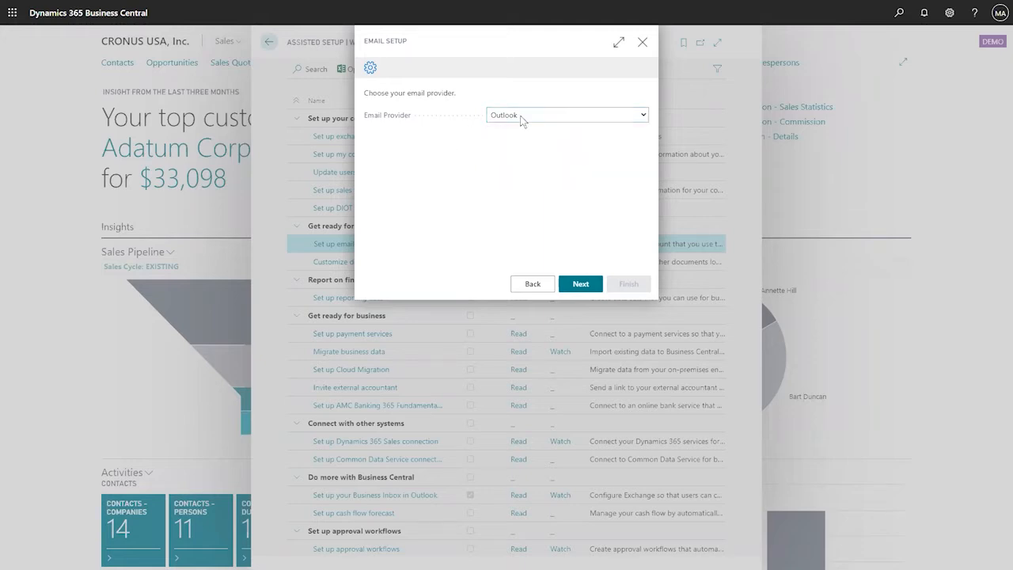
- Accept the existing account credentials in Email Setup and finish the guide without sending a test email
click(578, 283)
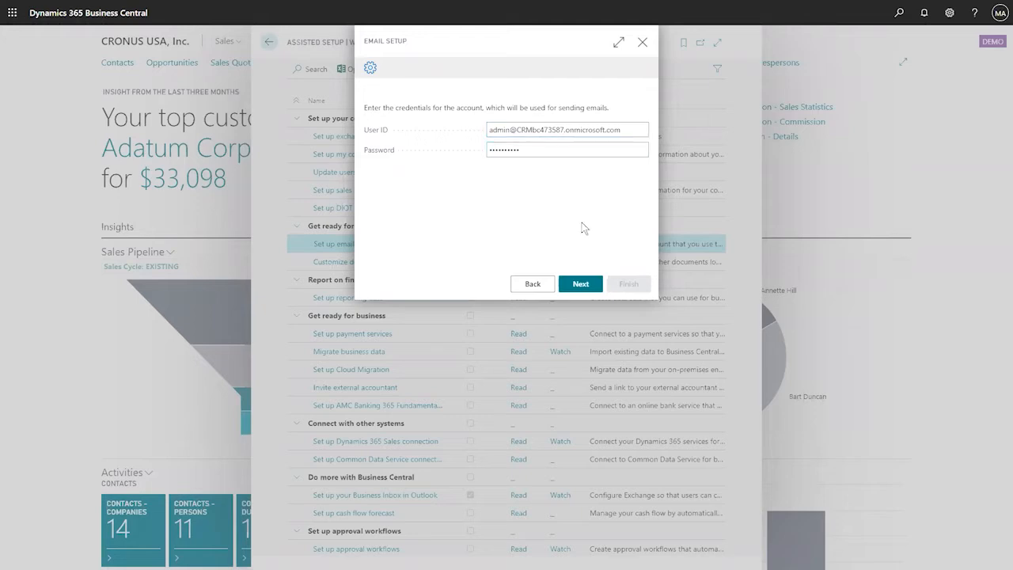
click(581, 284)
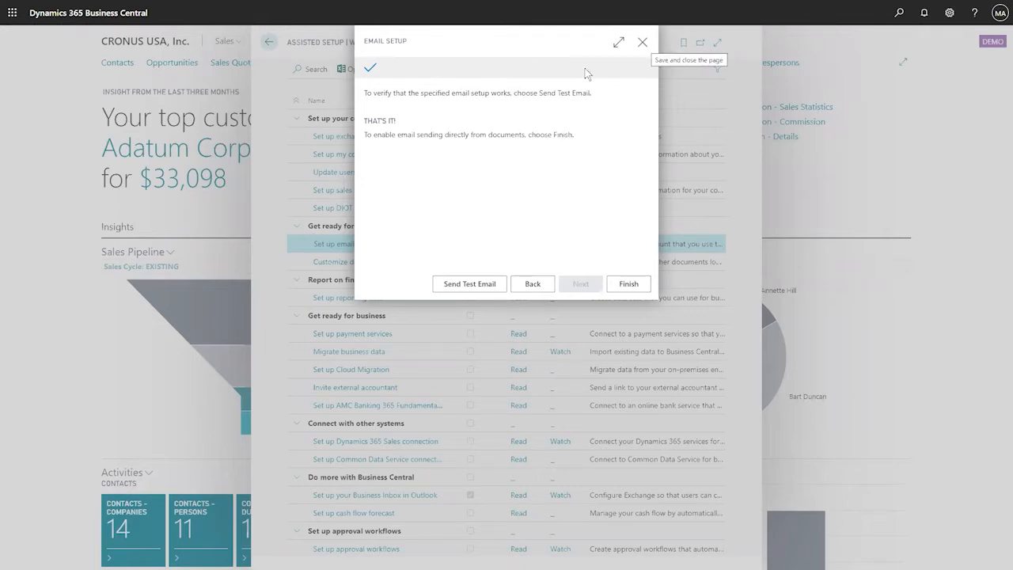
click(629, 283)
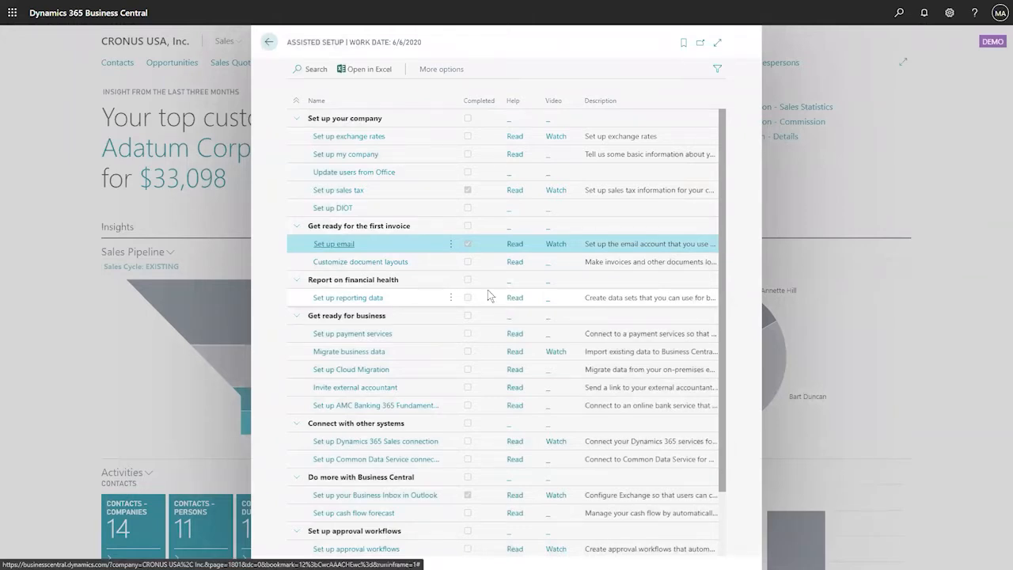
- Rerun the Set up your Business Inbox in Outlook guide and choose My Organization for the add-ins
scroll(499, 304, down, 1)
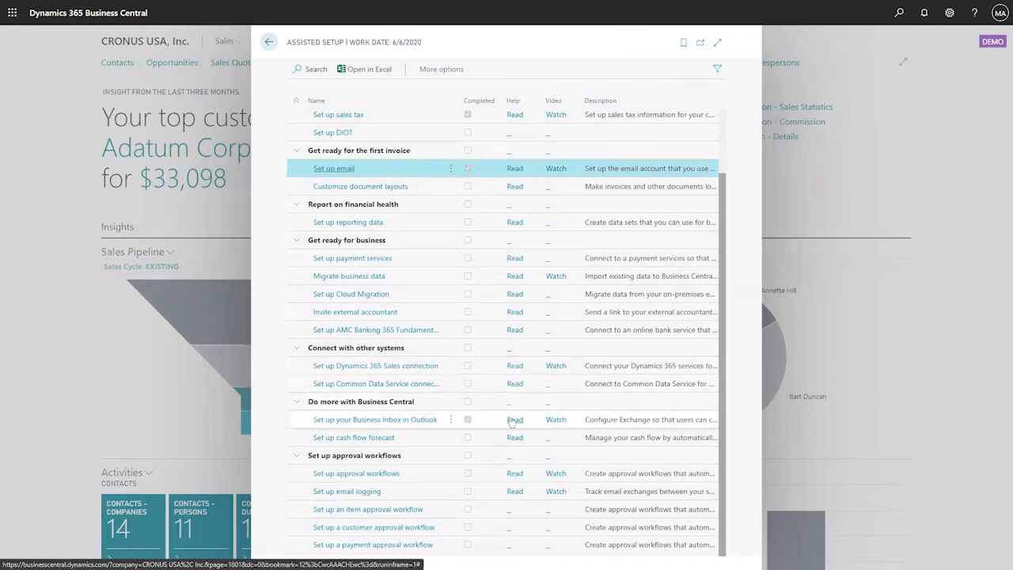
click(434, 420)
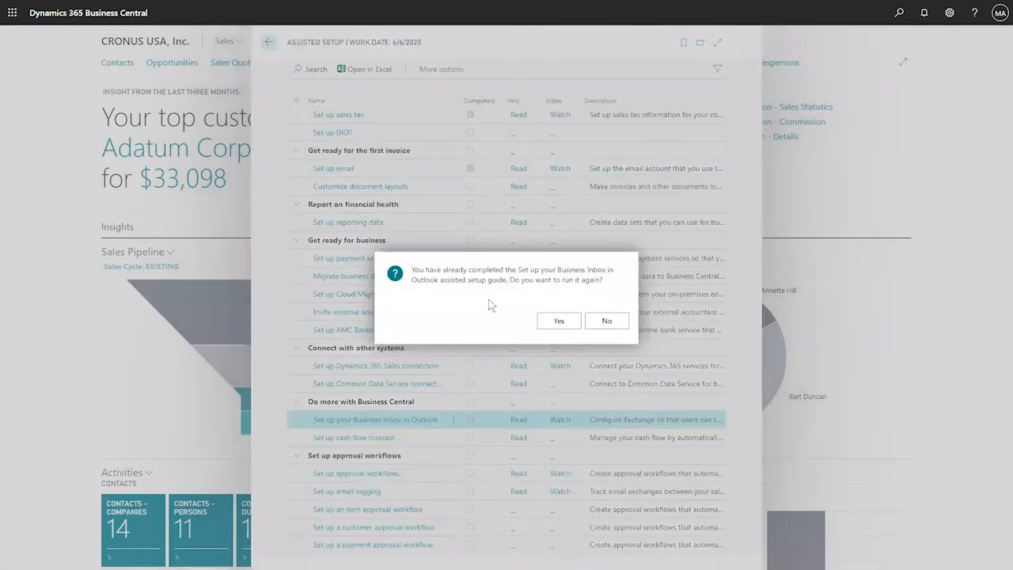
click(562, 321)
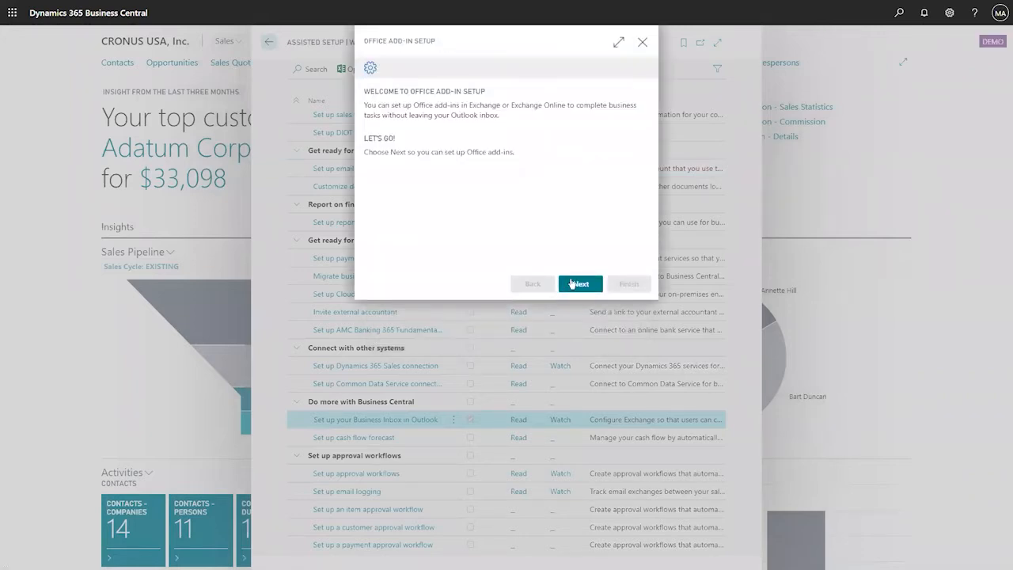
click(577, 285)
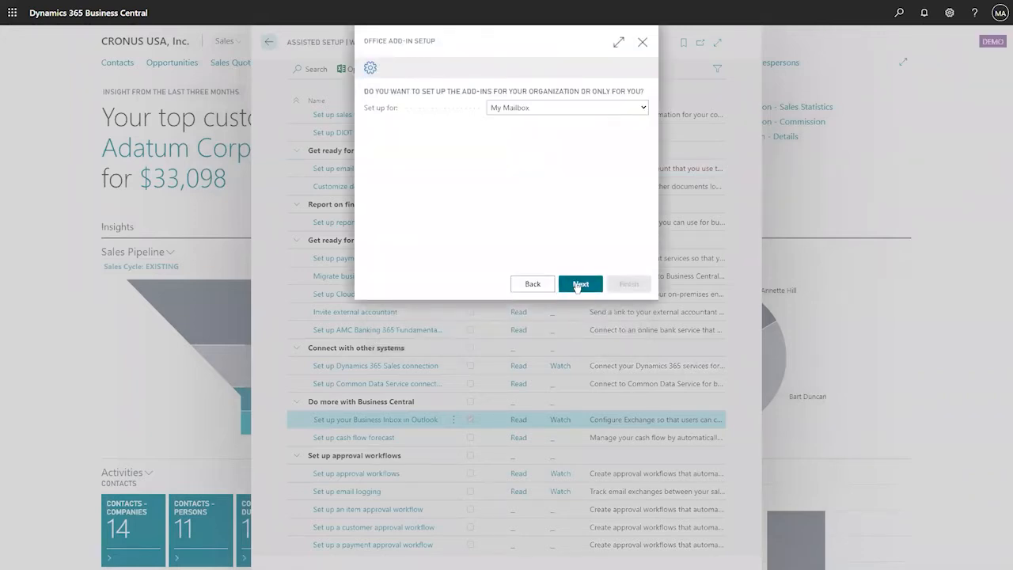
click(602, 109)
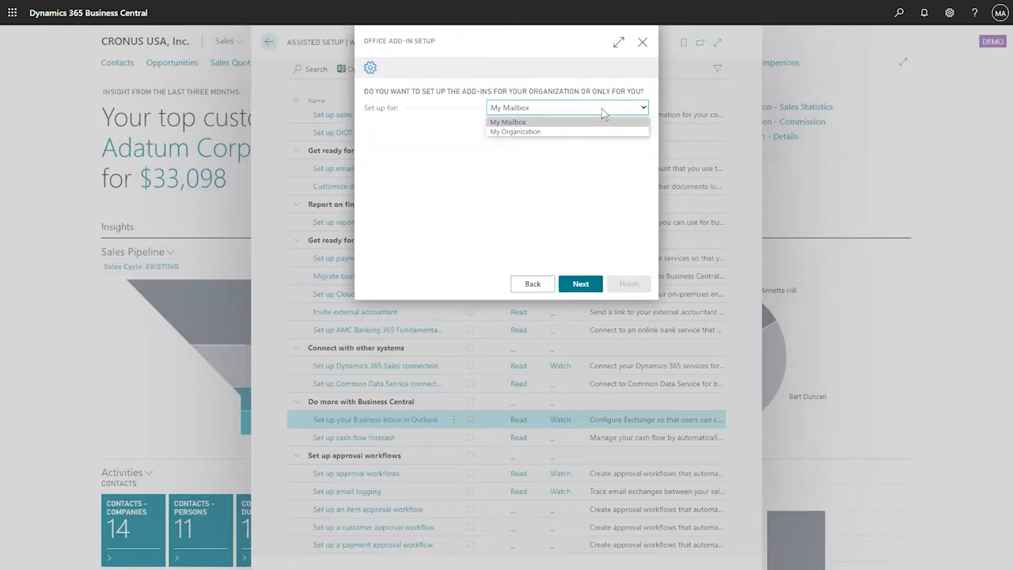
click(526, 132)
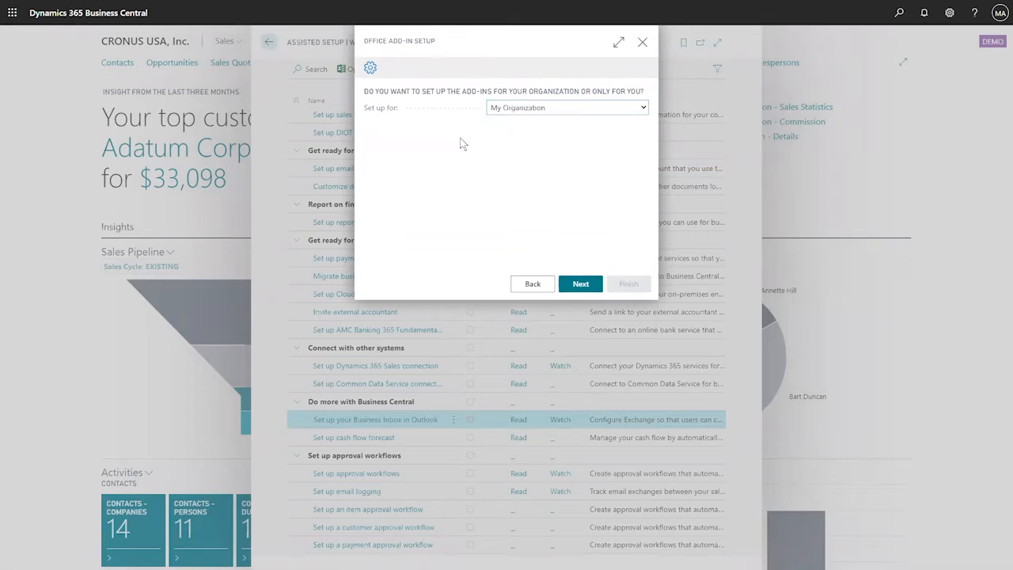
- Examine the guide's Office 365 hosting and Exchange credentials pages, close it without finishing, and return to the home page
click(584, 286)
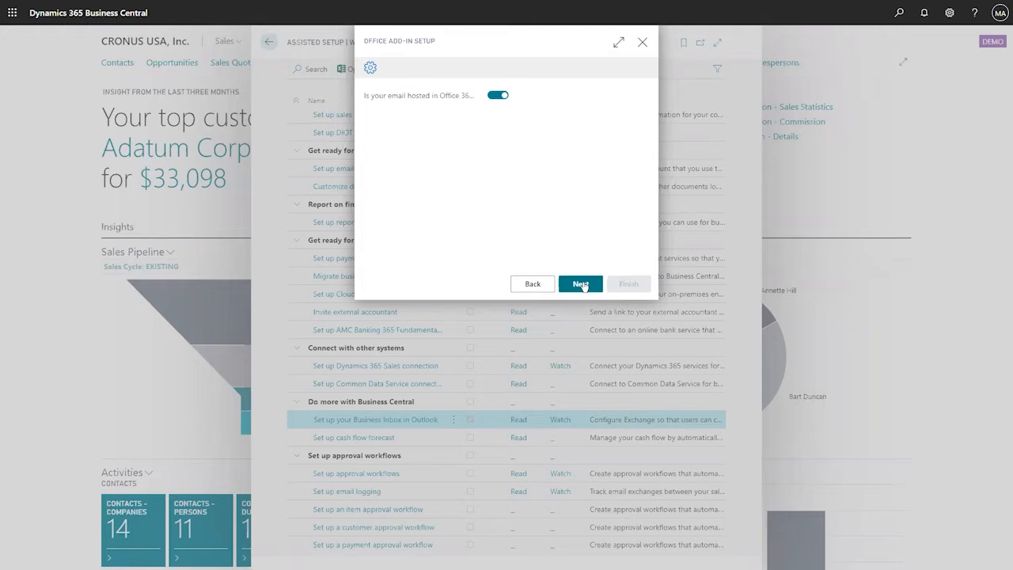
click(581, 283)
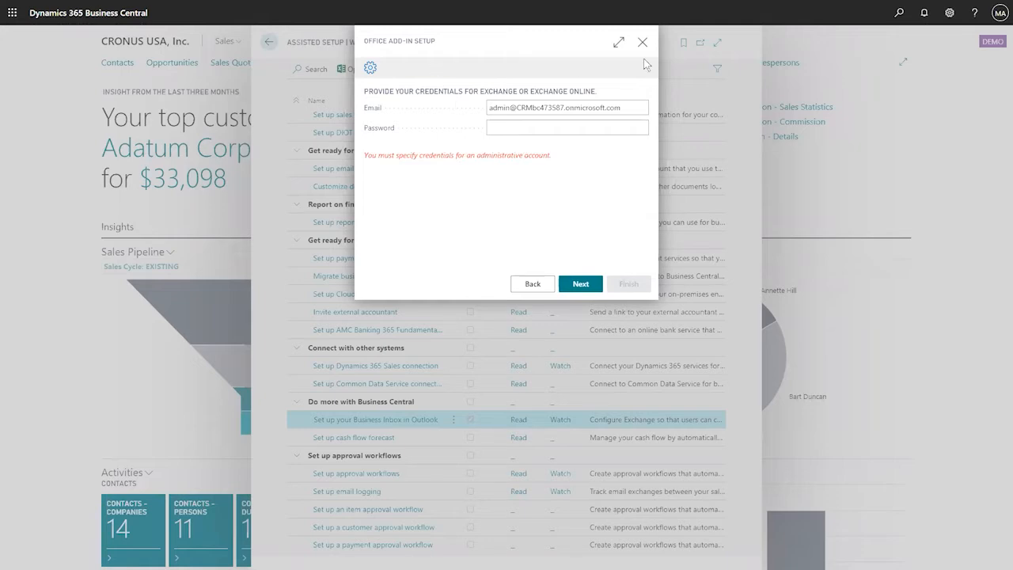
drag(632, 109, 422, 79)
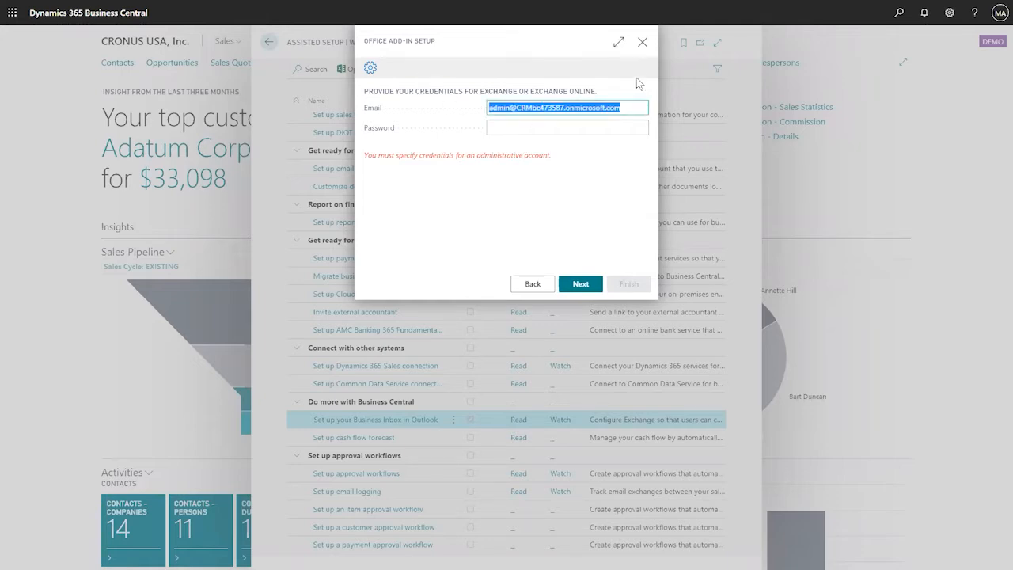
click(643, 42)
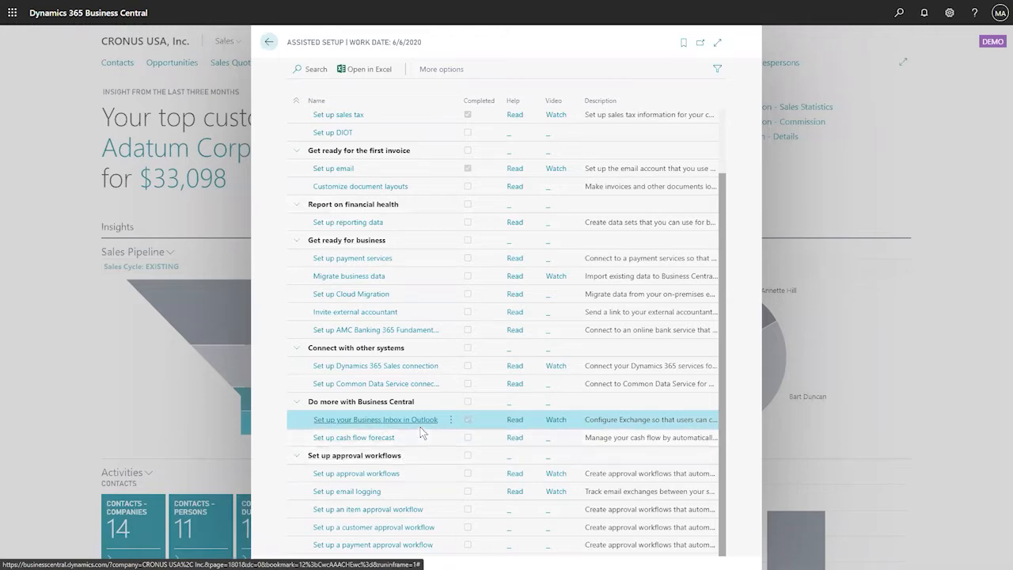
click(276, 49)
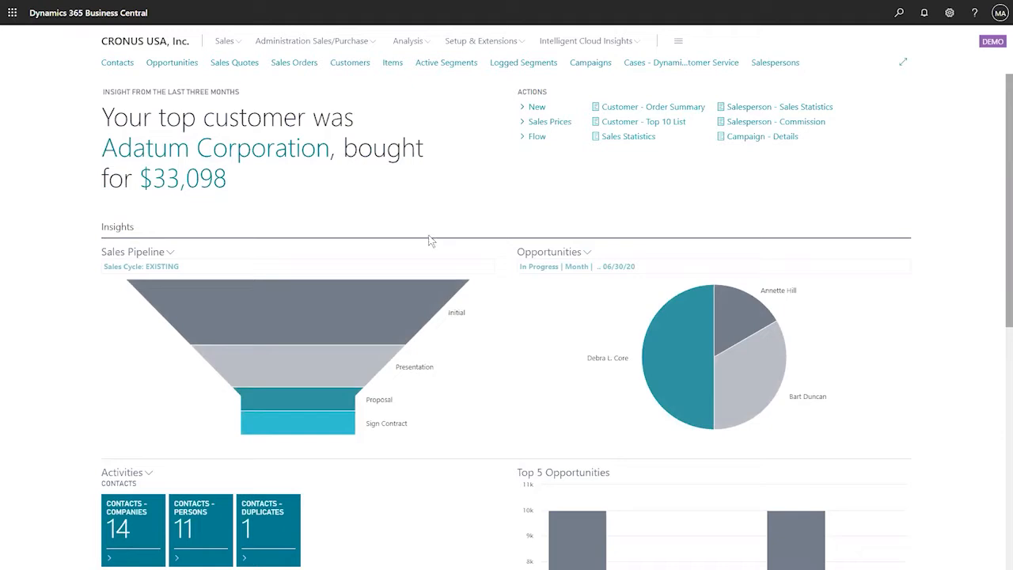
- Open the first person's contact card from Contacts, examine its email field, and return to the contact list
click(107, 62)
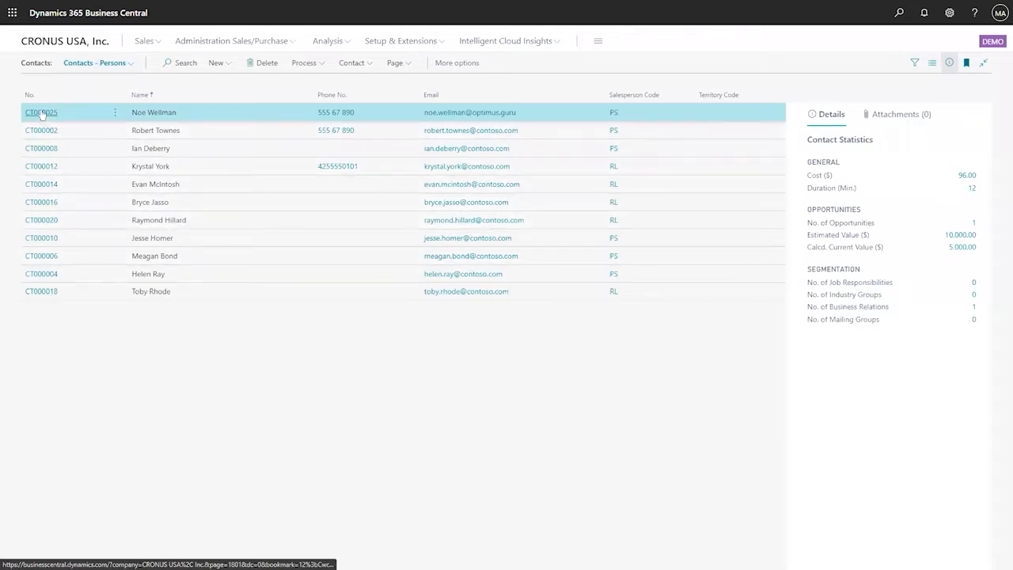
click(41, 112)
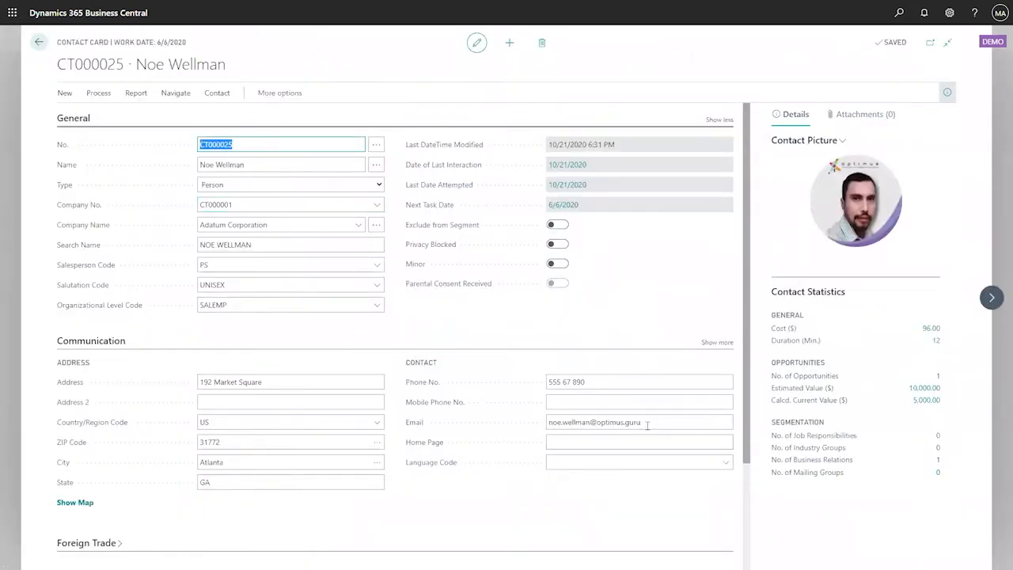
drag(646, 423, 549, 423)
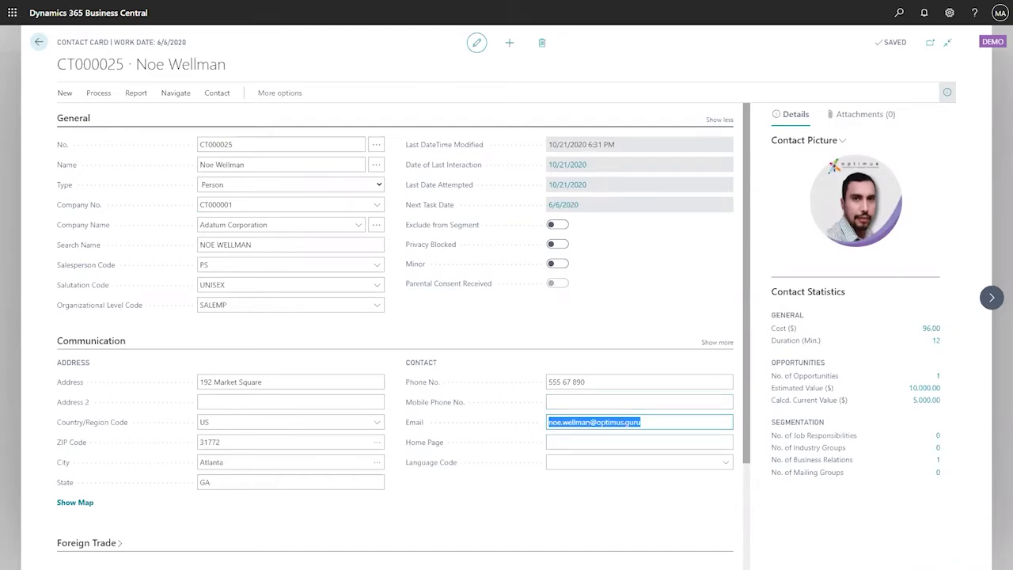
key(alt+Tab)
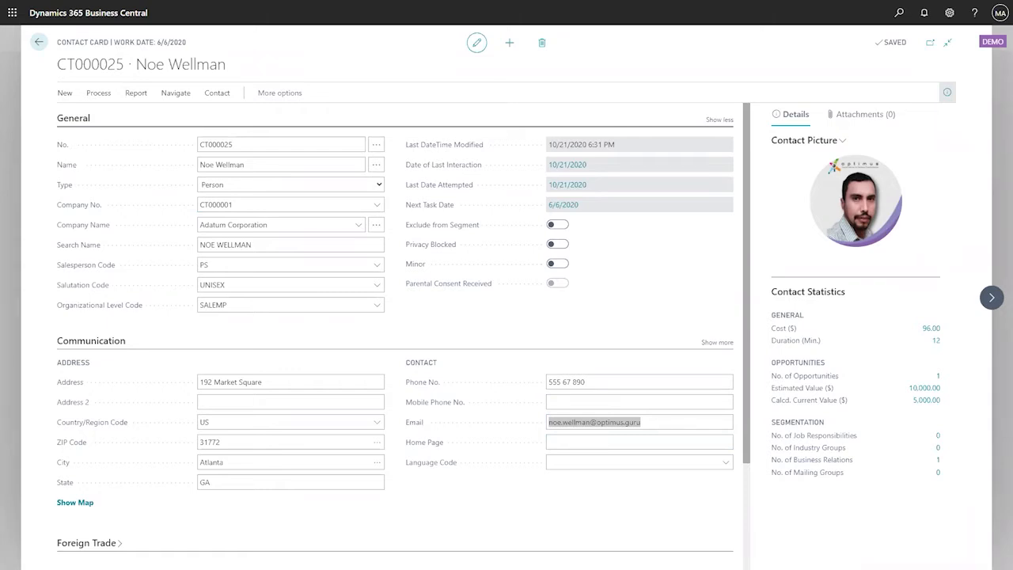
click(37, 43)
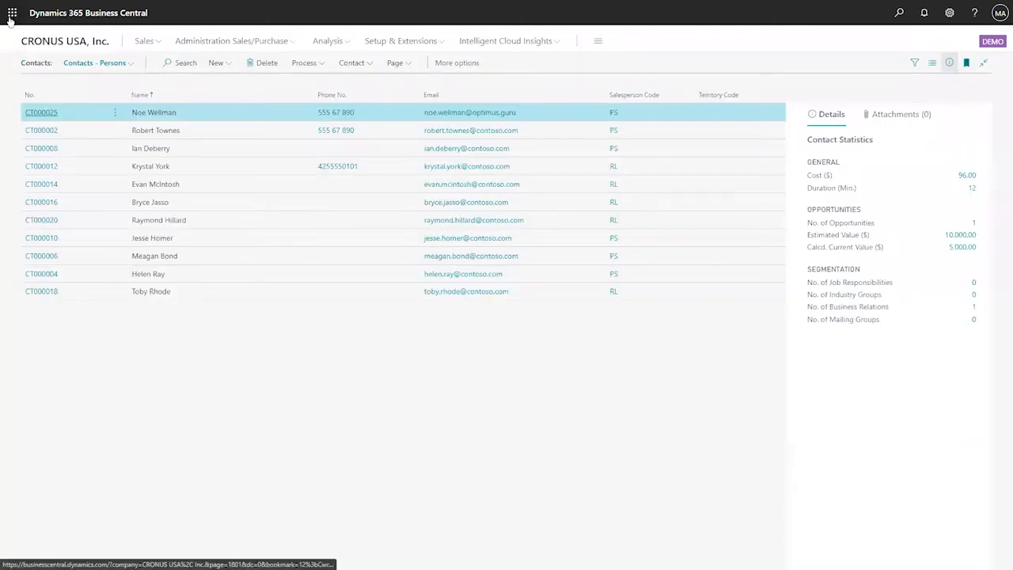
- Leave full-screen view, switch to the Outlook mailbox in the browser, and open the Quotation Request email
click(11, 13)
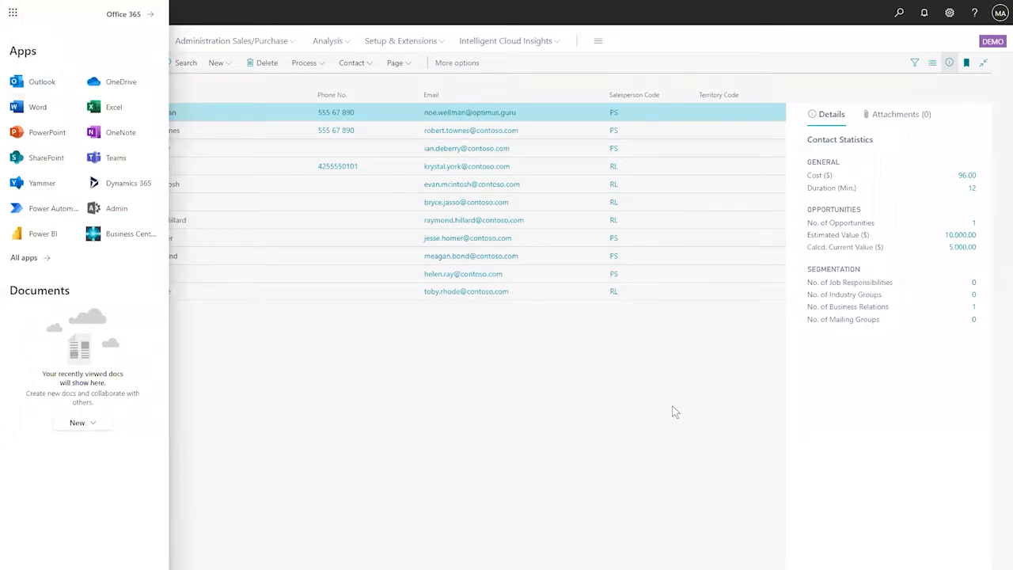
key(F11)
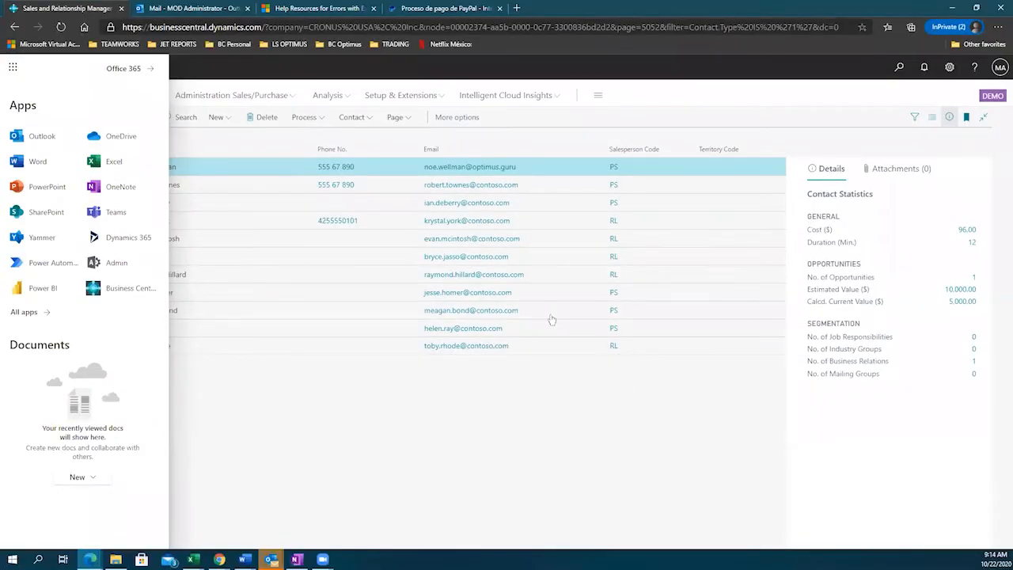
click(162, 8)
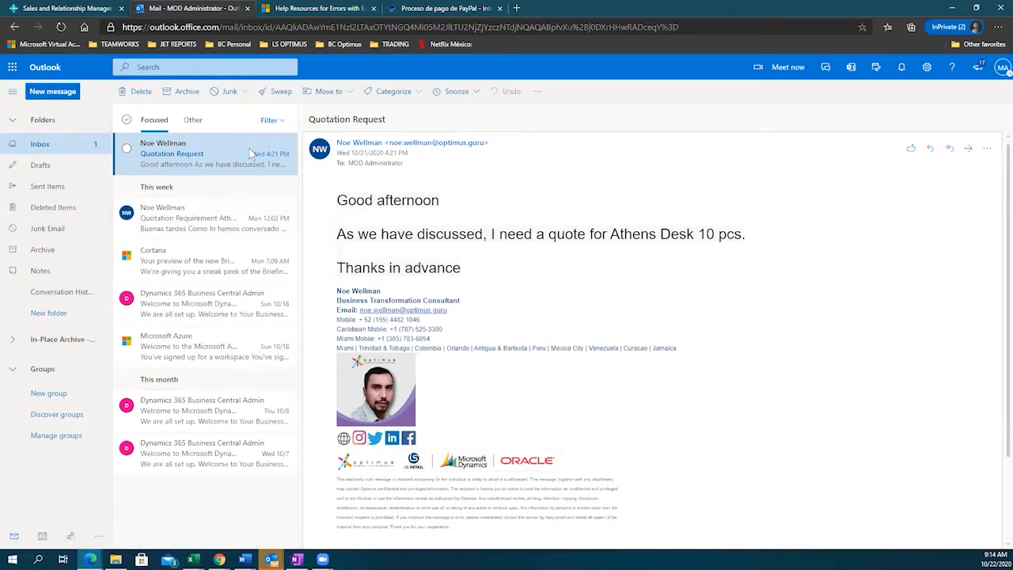
click(195, 211)
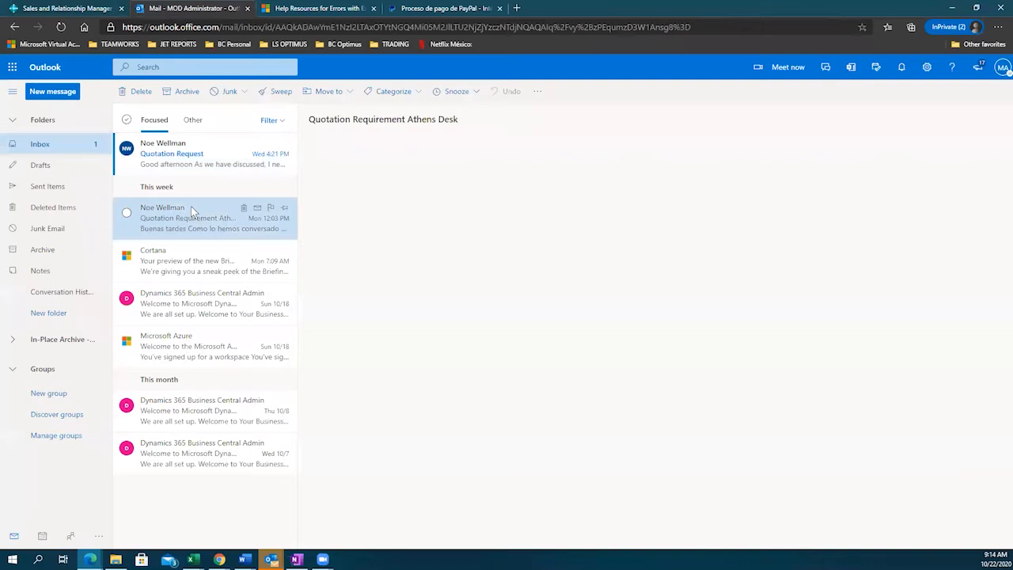
click(171, 166)
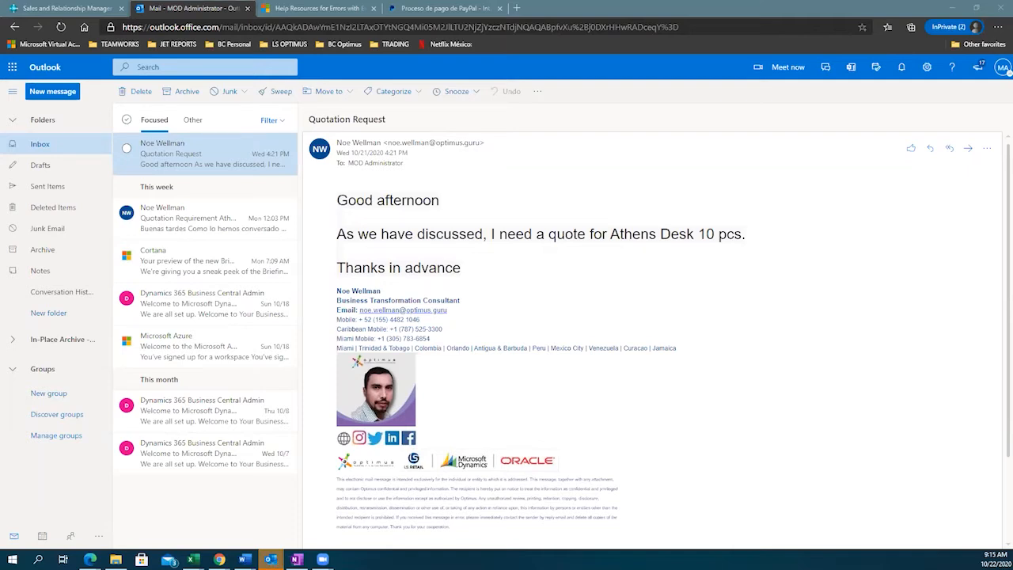
- Highlight the requested item and quantity, "Athens Desk 10 pcs.", in the email body
click(742, 332)
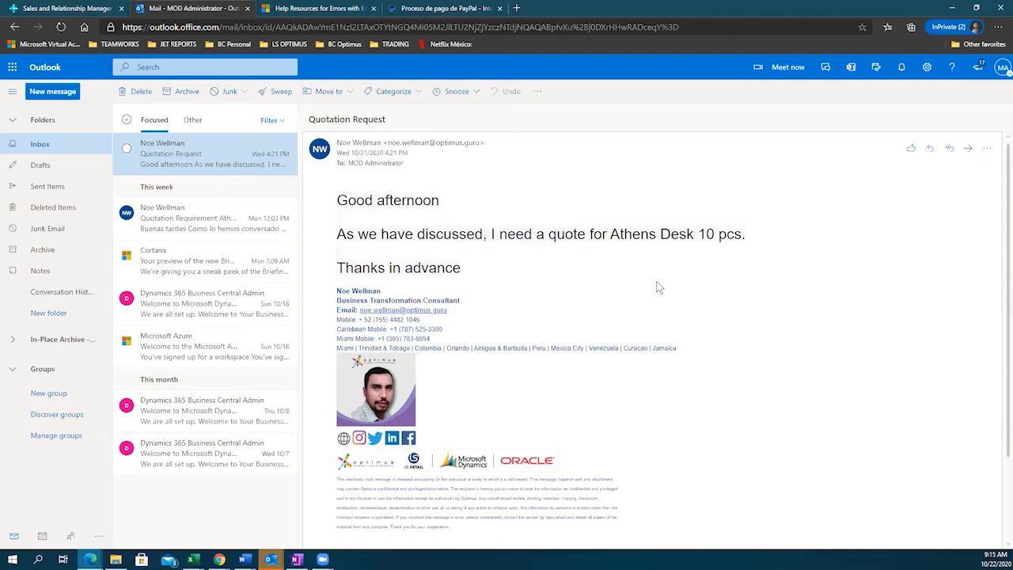
drag(662, 236, 485, 261)
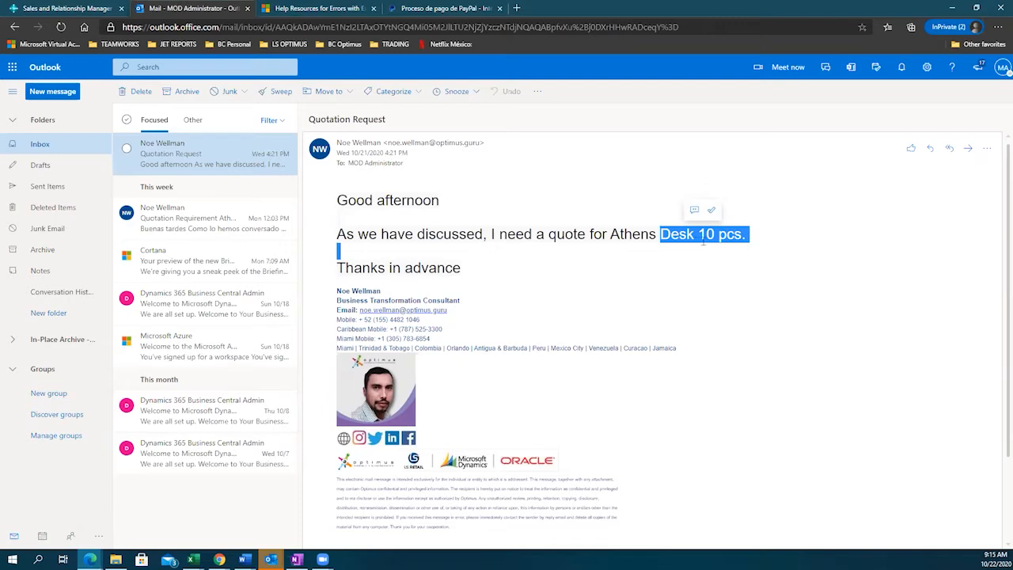
drag(611, 234, 744, 256)
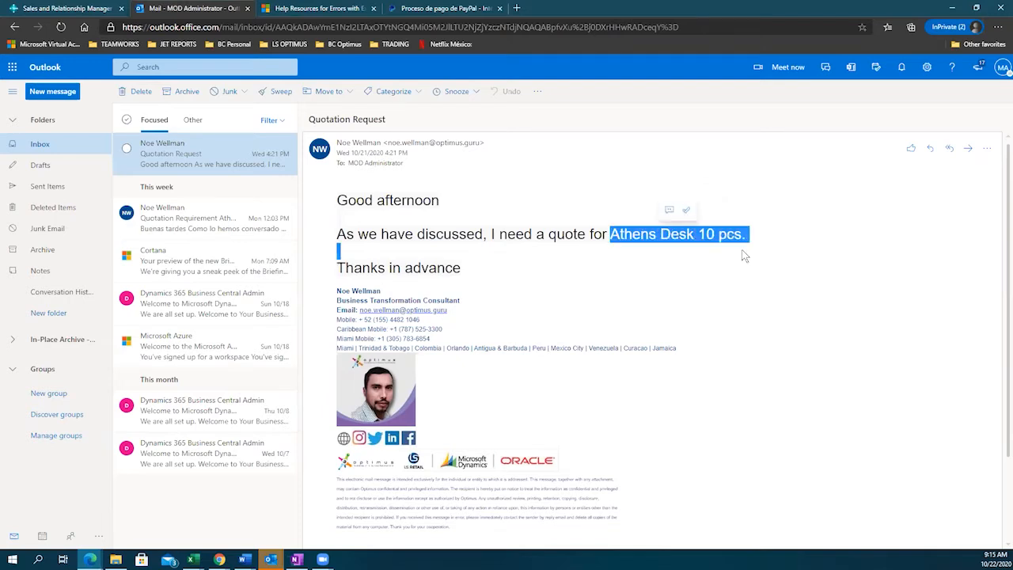
- Open Business Central's Contact Insights add-in for the Quotation Request email
click(987, 149)
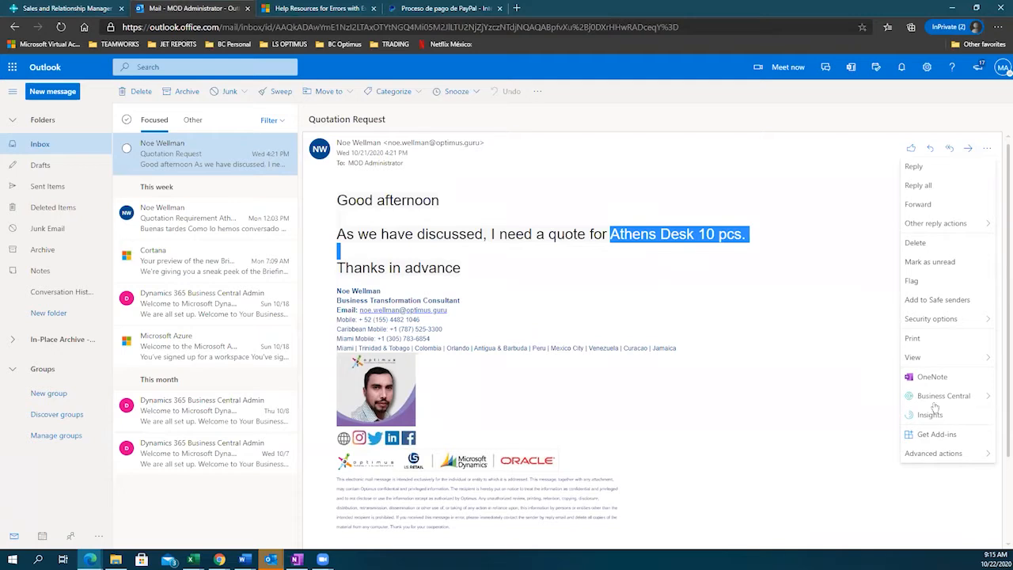
mouse_move(939, 399)
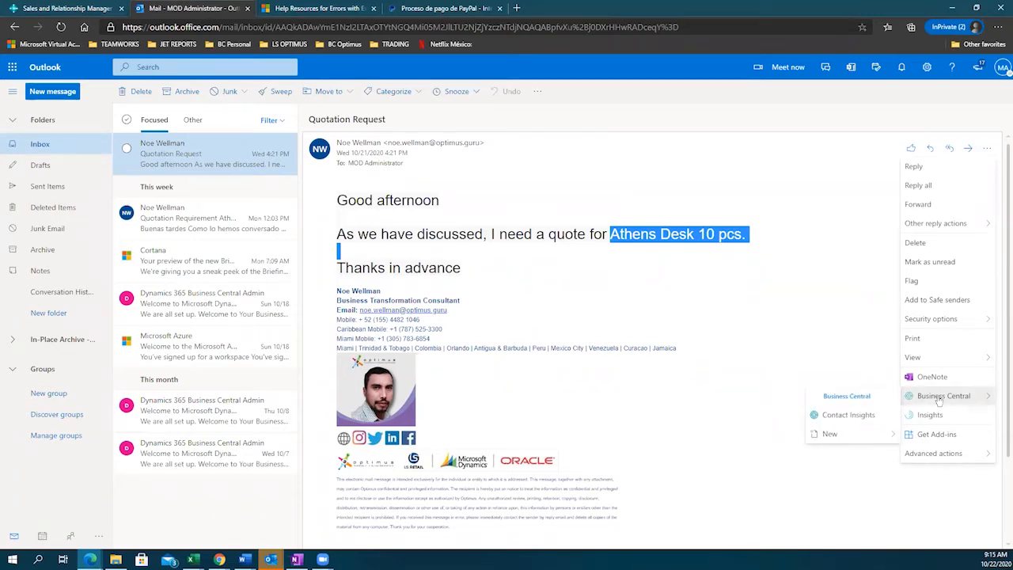
click(846, 417)
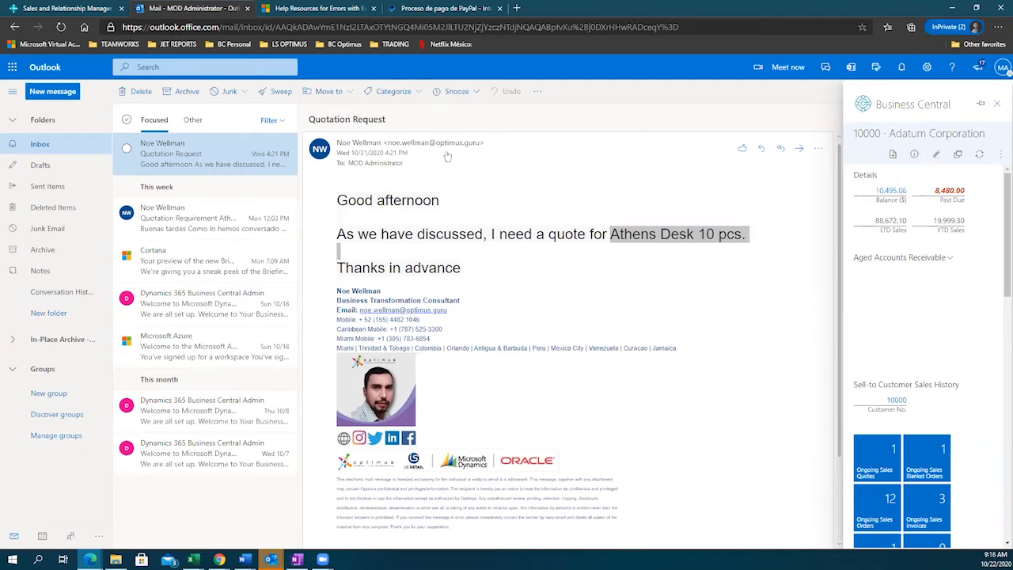
- Switch to the Business Central browser tab, search for contacts, and open the full Contacts list
click(70, 8)
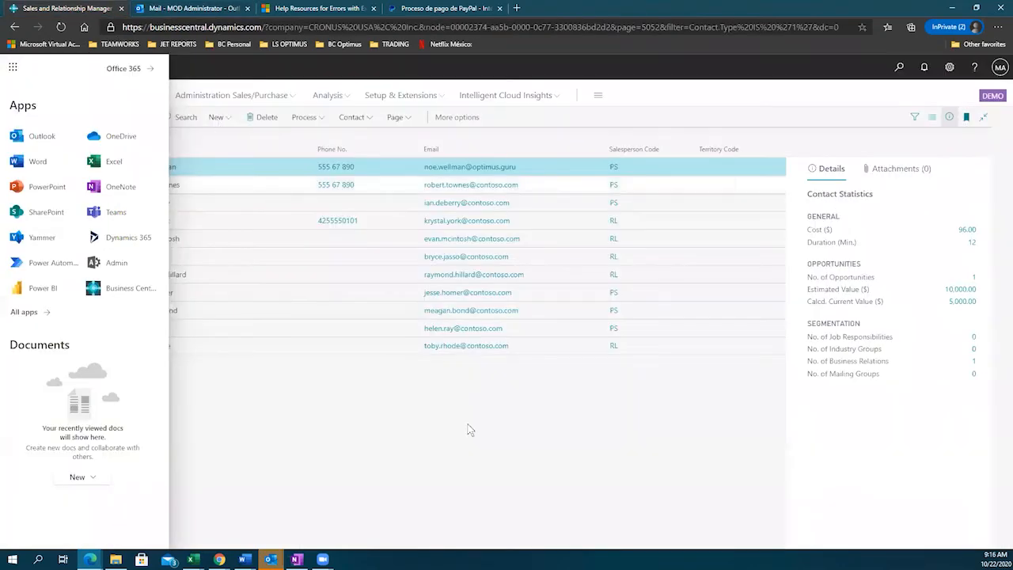
click(12, 67)
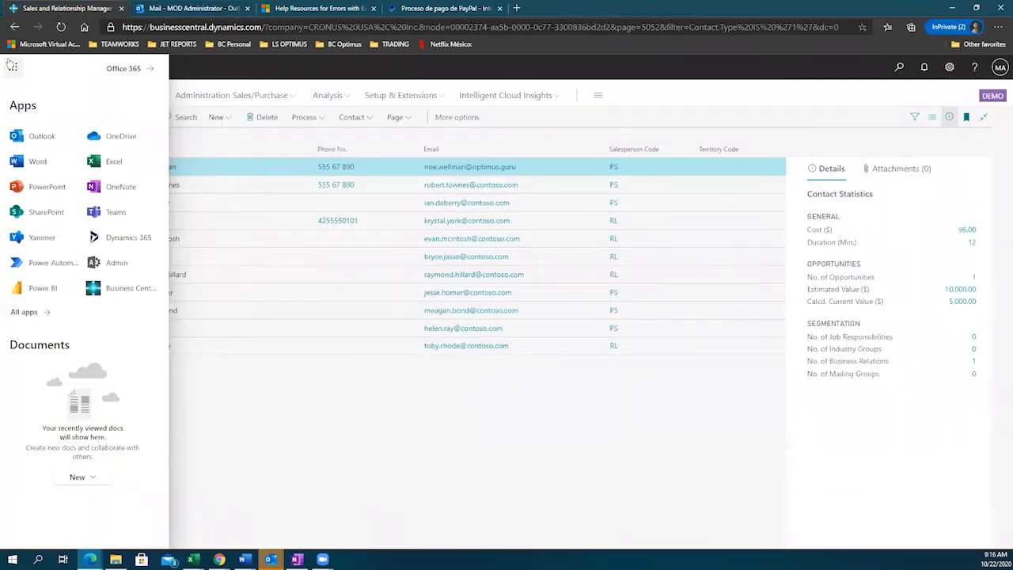
click(900, 68)
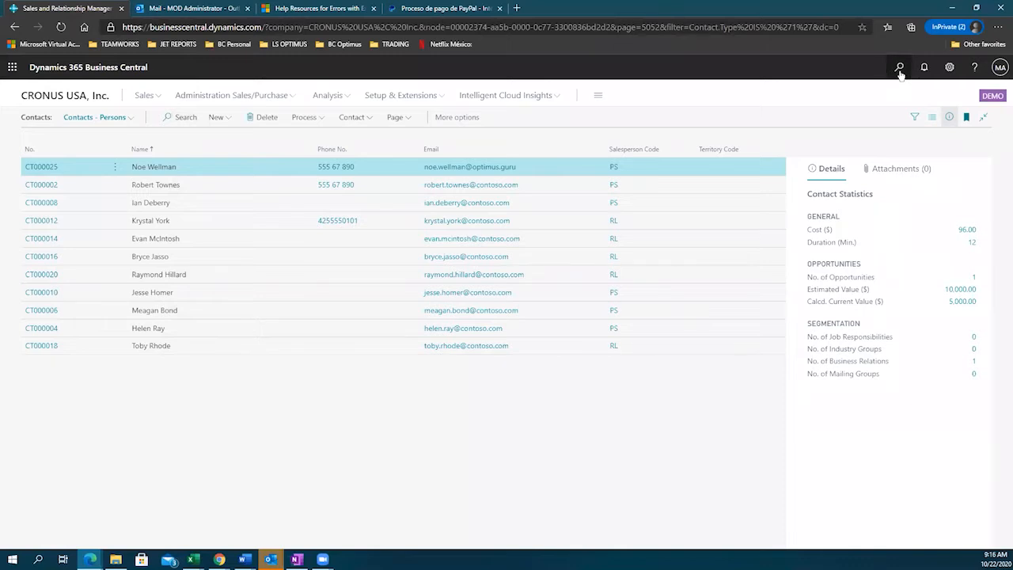
text(conctact)
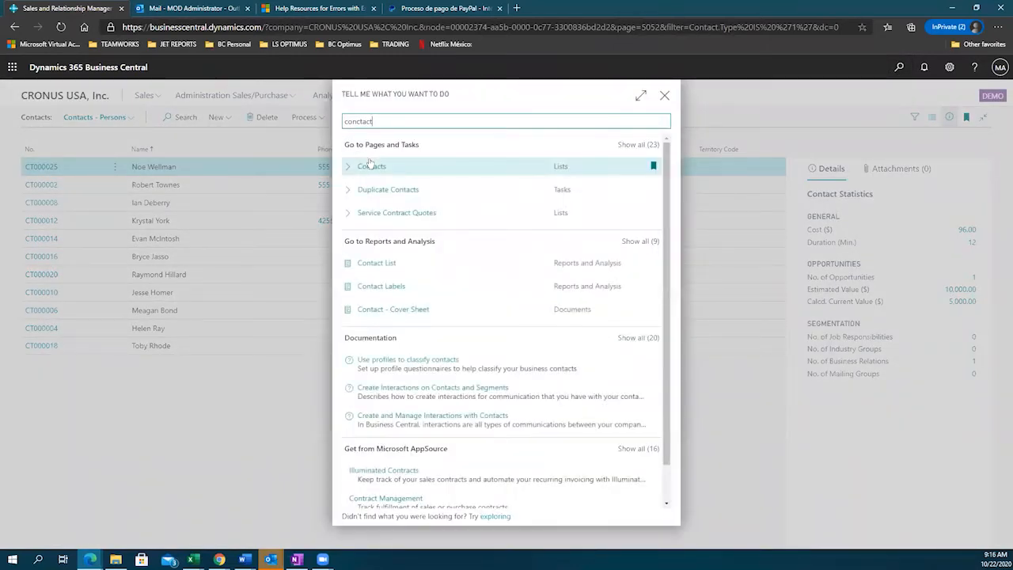
click(370, 166)
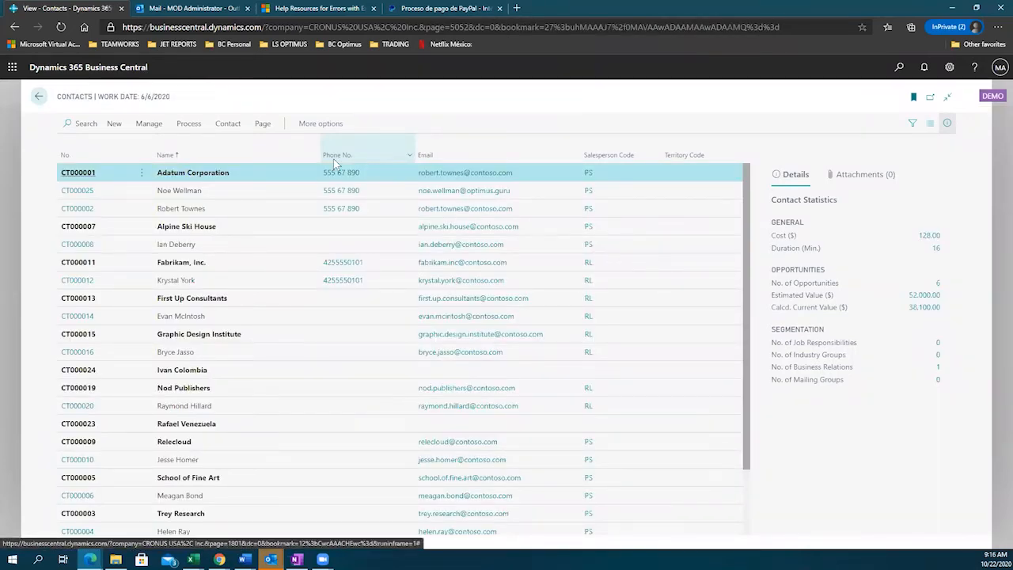
- Look over the two person contacts listed under Adatum Corporation and open the company's contact card
click(217, 193)
click(222, 207)
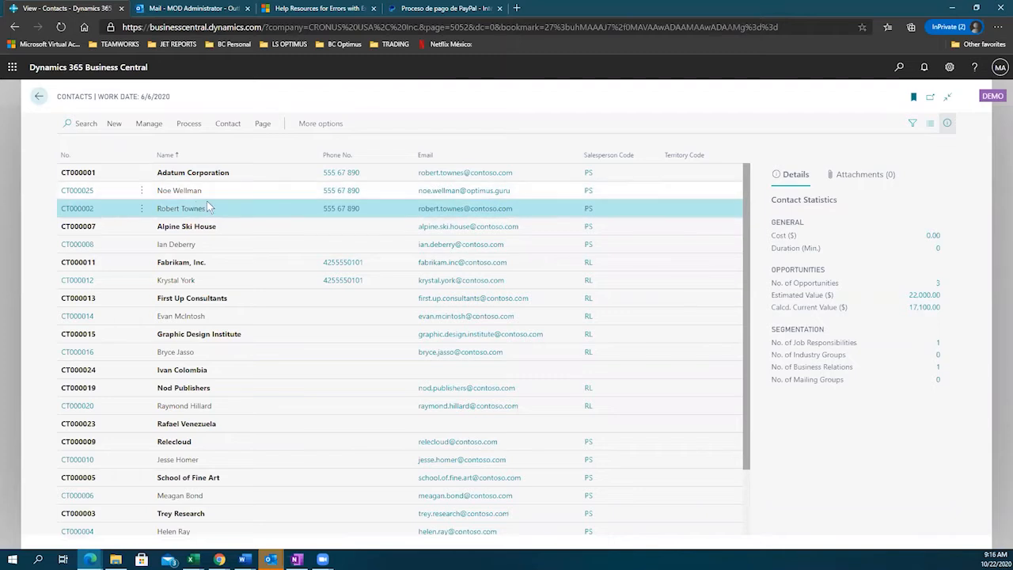
click(202, 195)
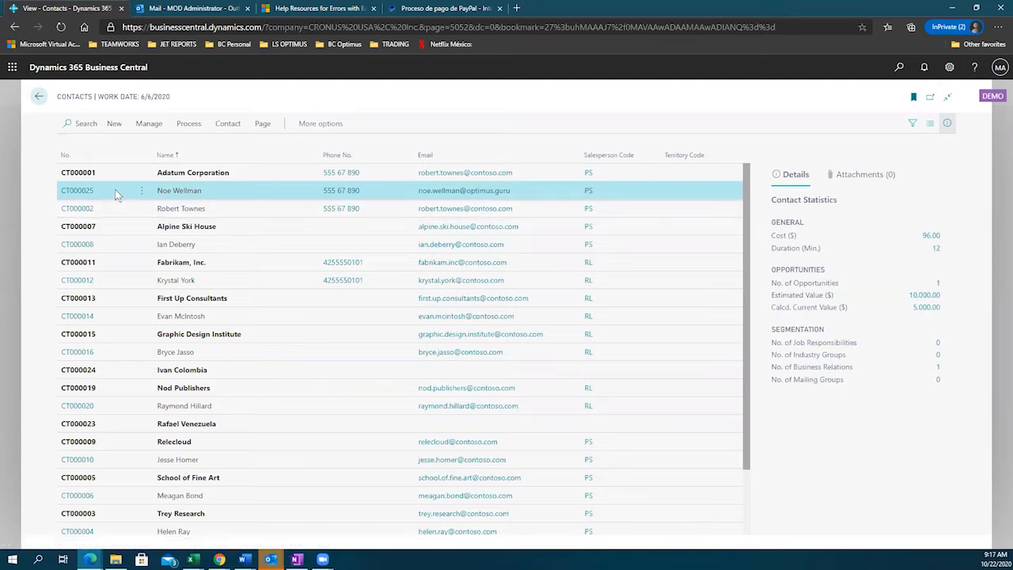
click(79, 173)
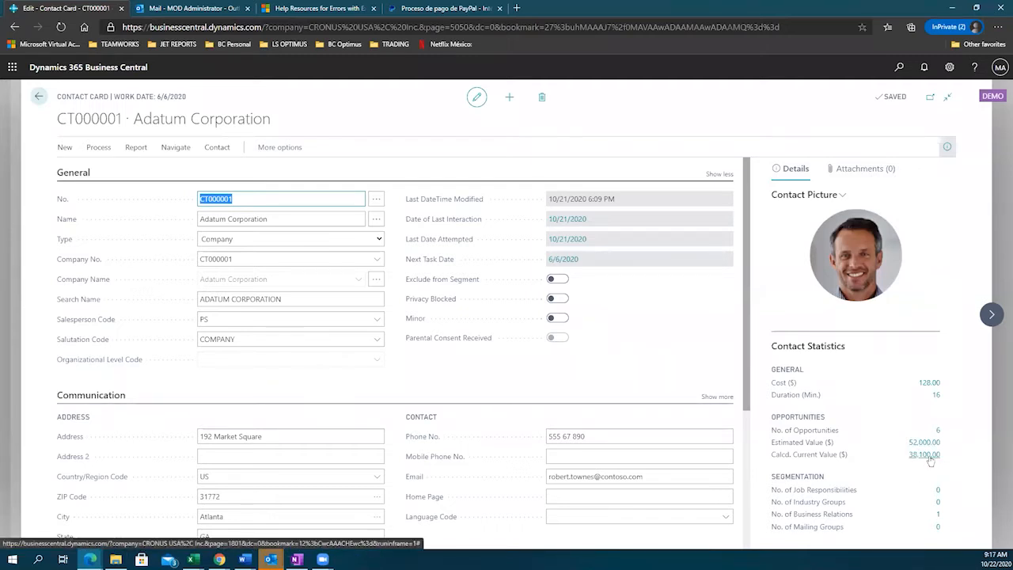
click(900, 68)
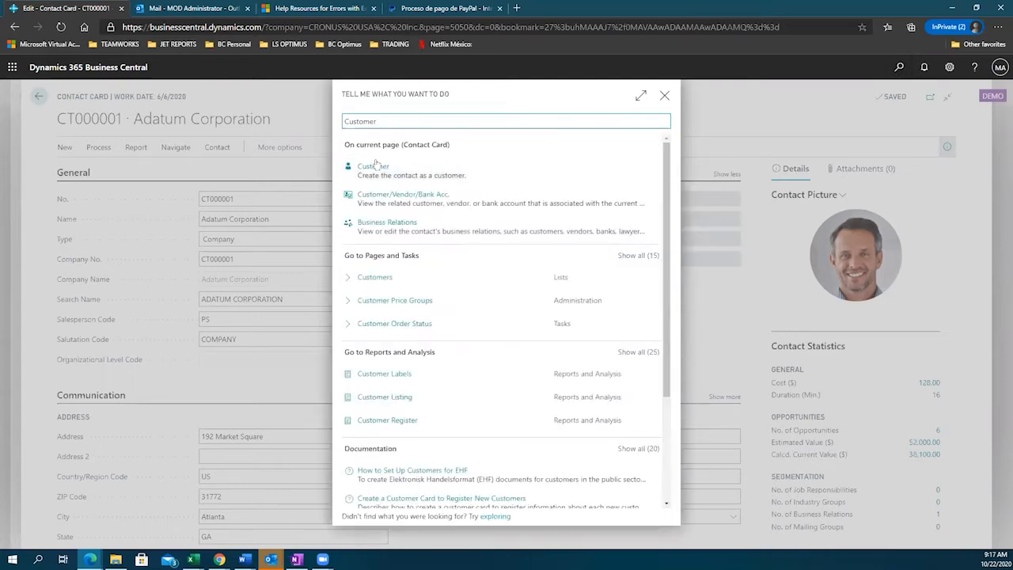
click(371, 167)
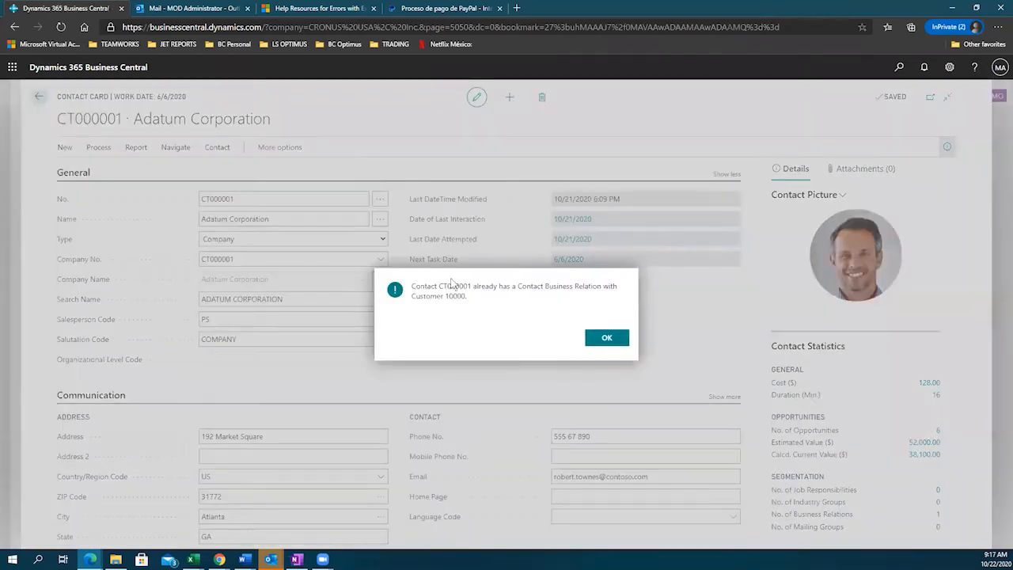
click(607, 339)
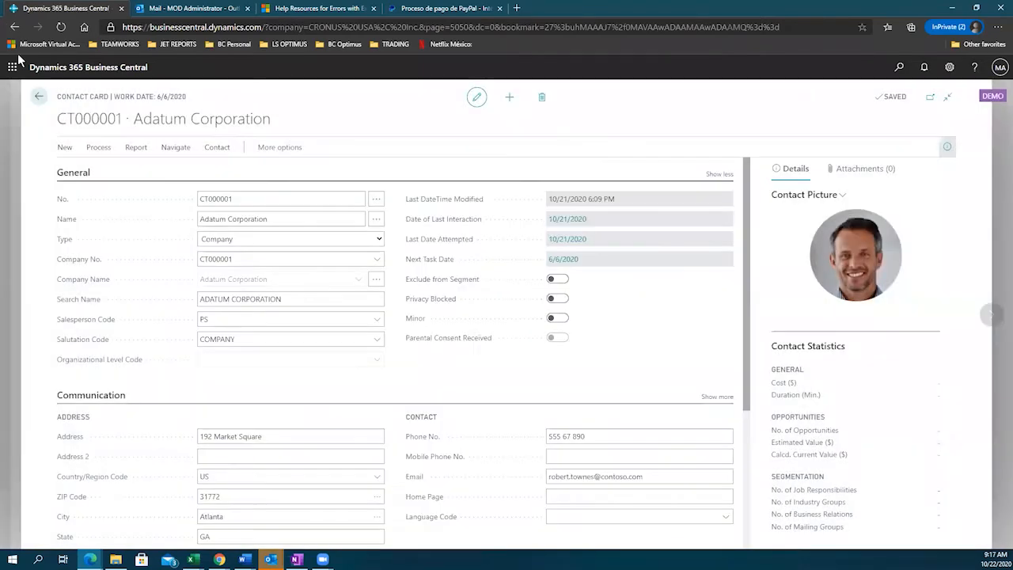
click(38, 96)
click(38, 97)
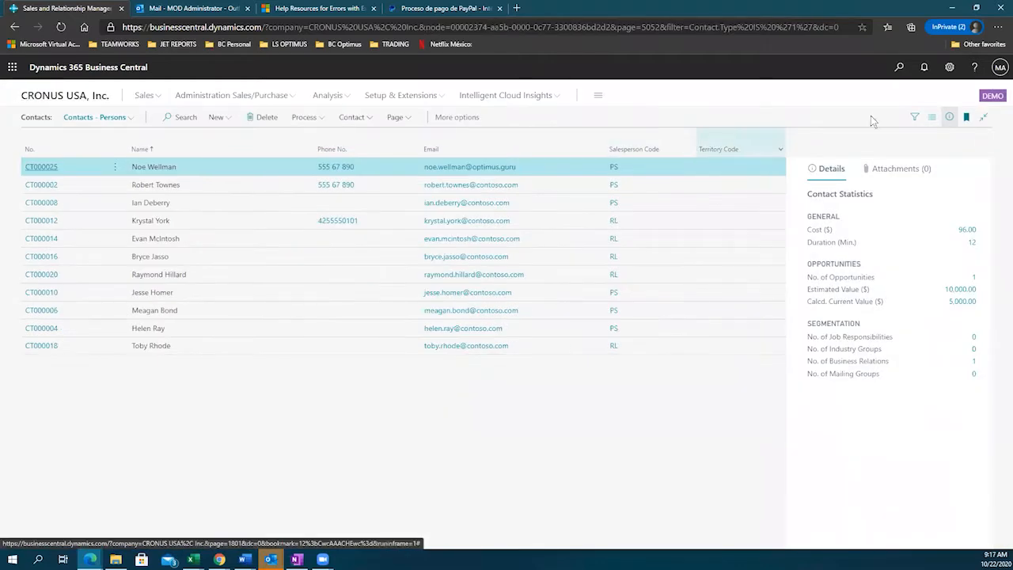
- Search for customers, open the Customers list, and open the Adatum Corporation customer card
click(900, 68)
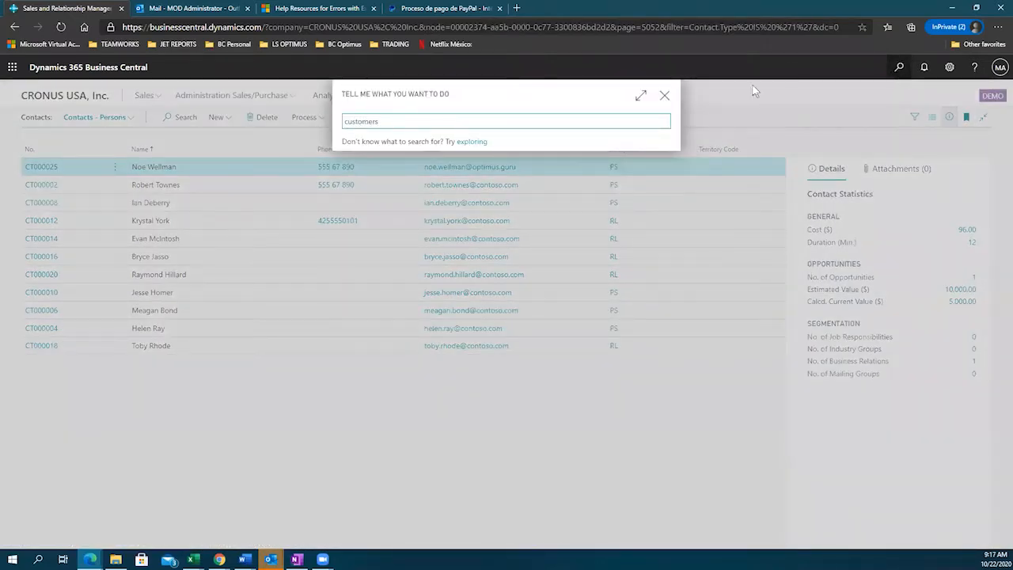
text(customers)
click(377, 168)
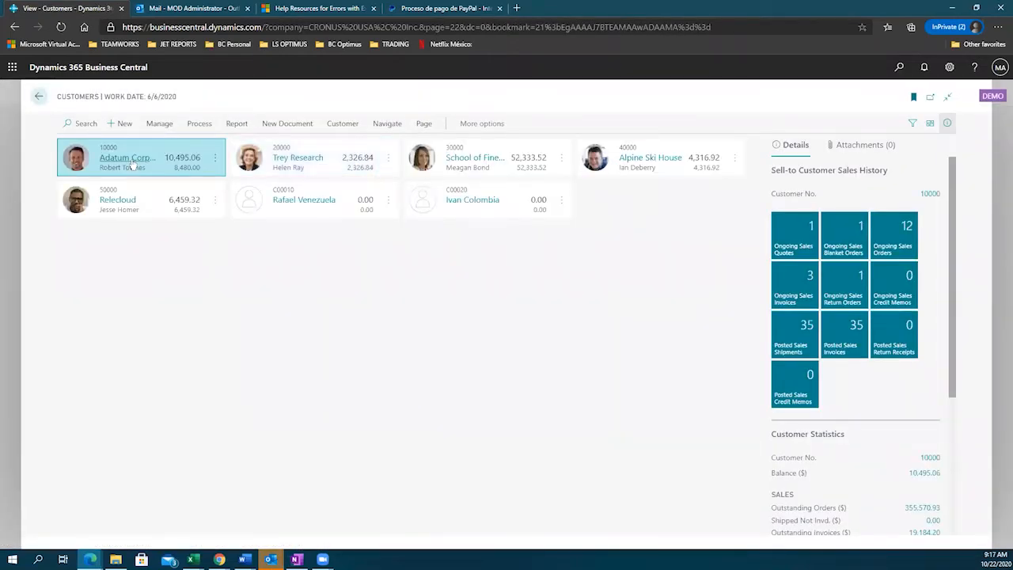
click(129, 159)
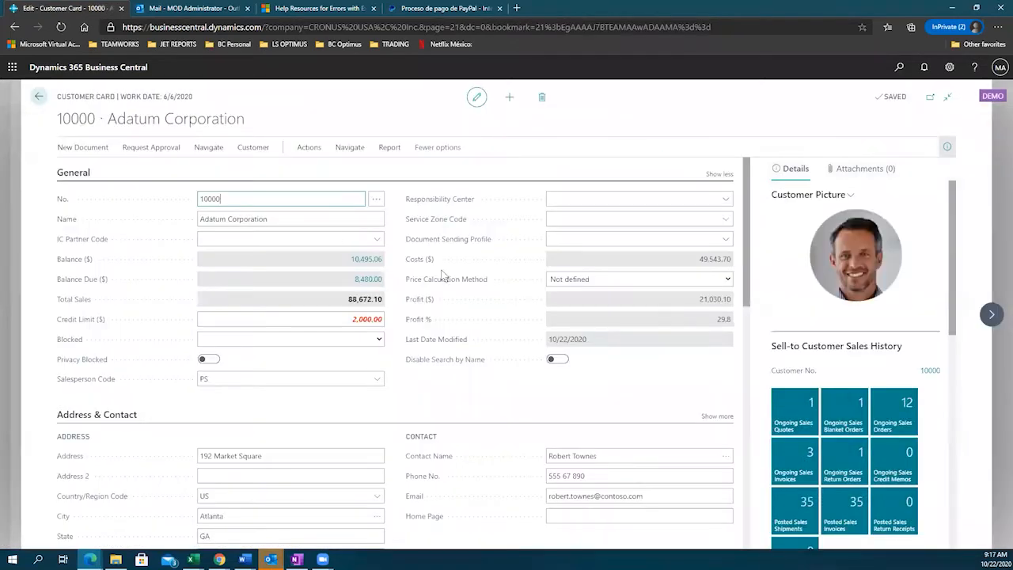
- Examine the customer card's balance and credit limit, along with its sales history, payment statistics and dimensions
drag(688, 272, 729, 274)
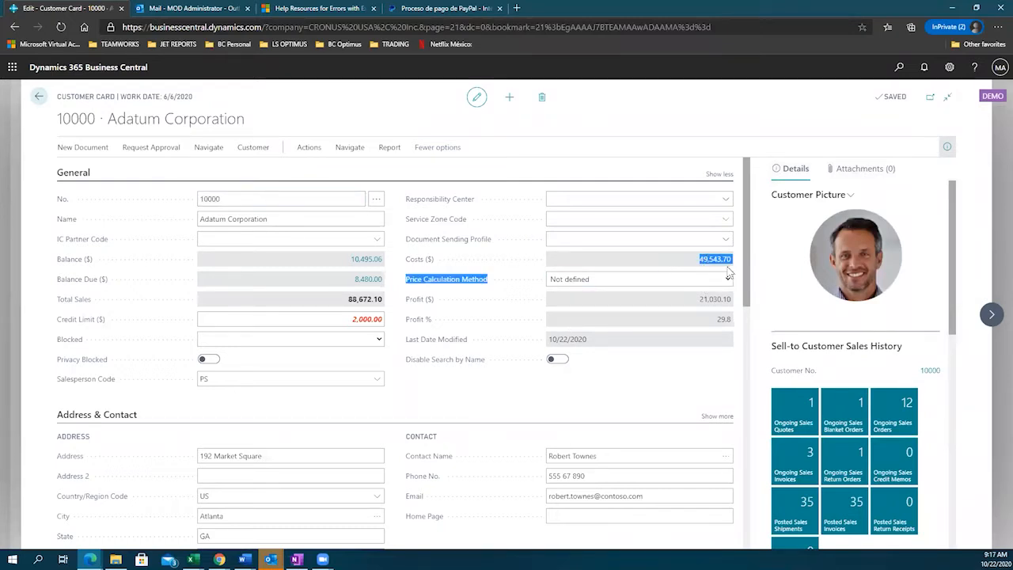
click(364, 319)
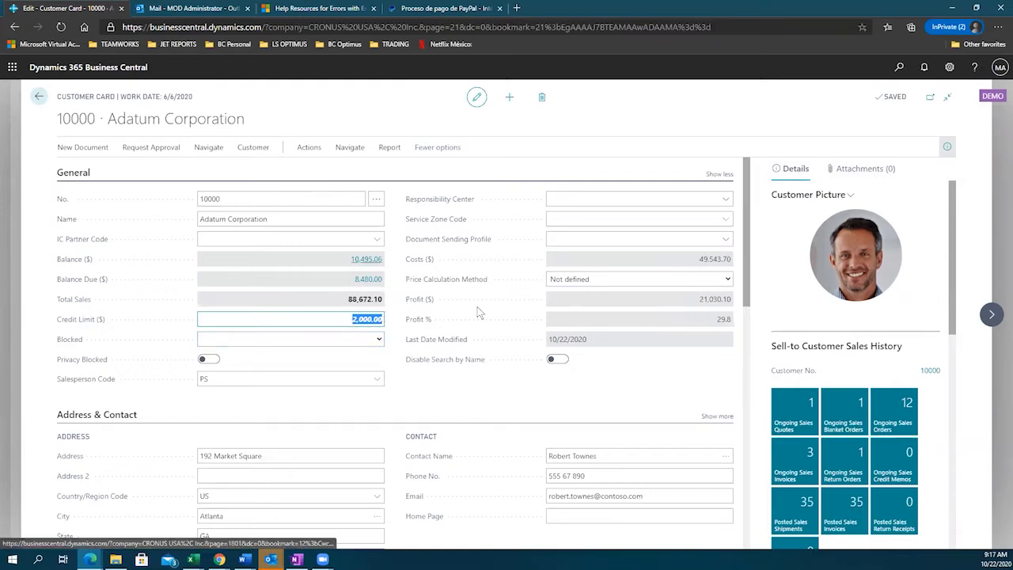
scroll(827, 326, down, 3)
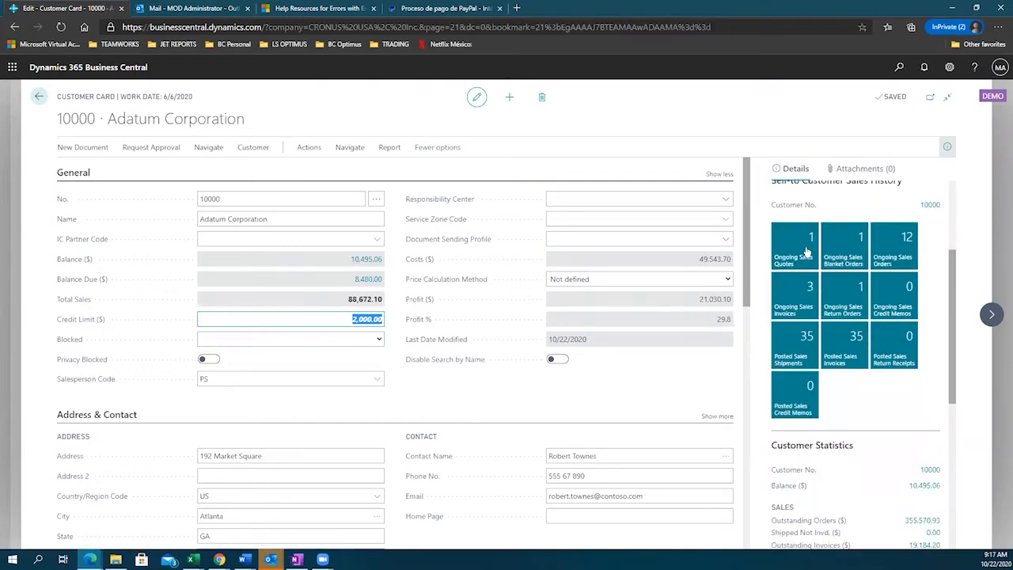
scroll(793, 252, down, 3)
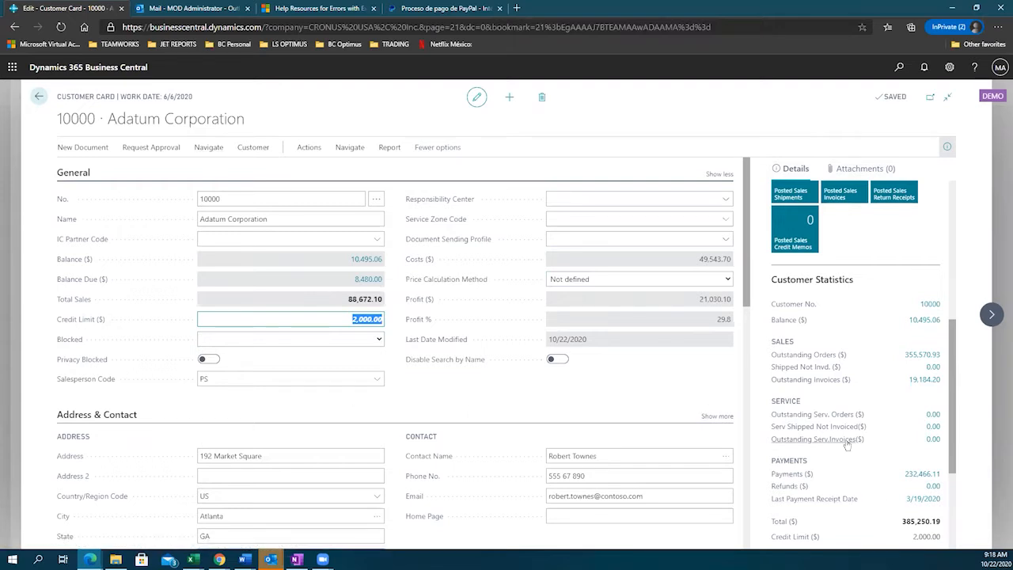
scroll(846, 445, up, 3)
scroll(846, 445, up, 1)
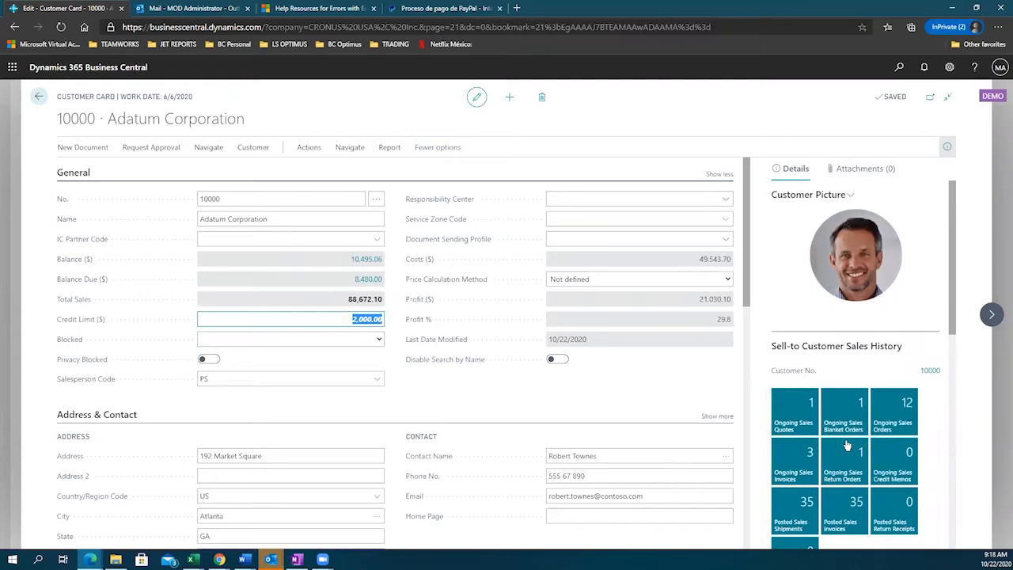
scroll(790, 384, down, 10)
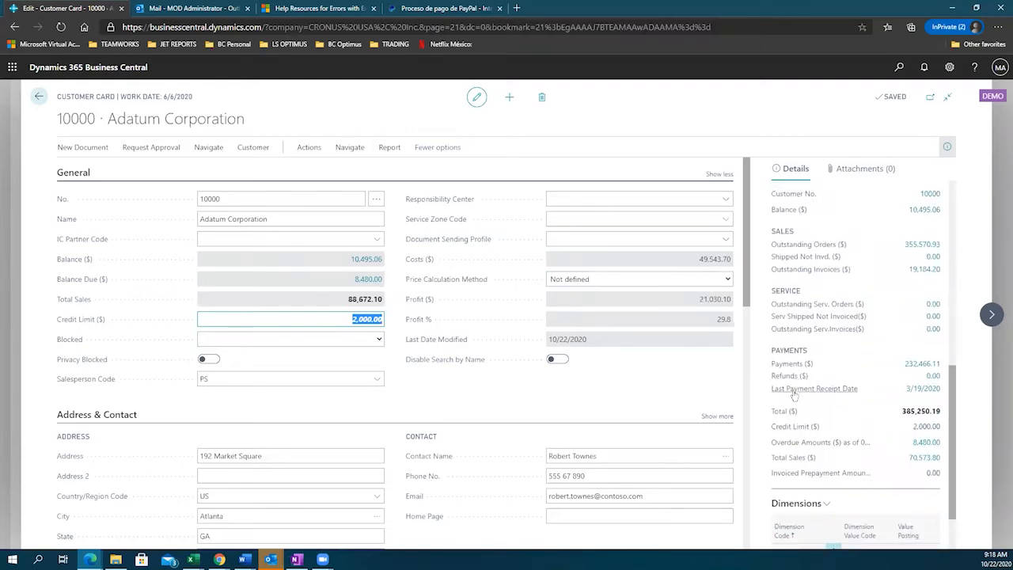
scroll(800, 356, up, 1)
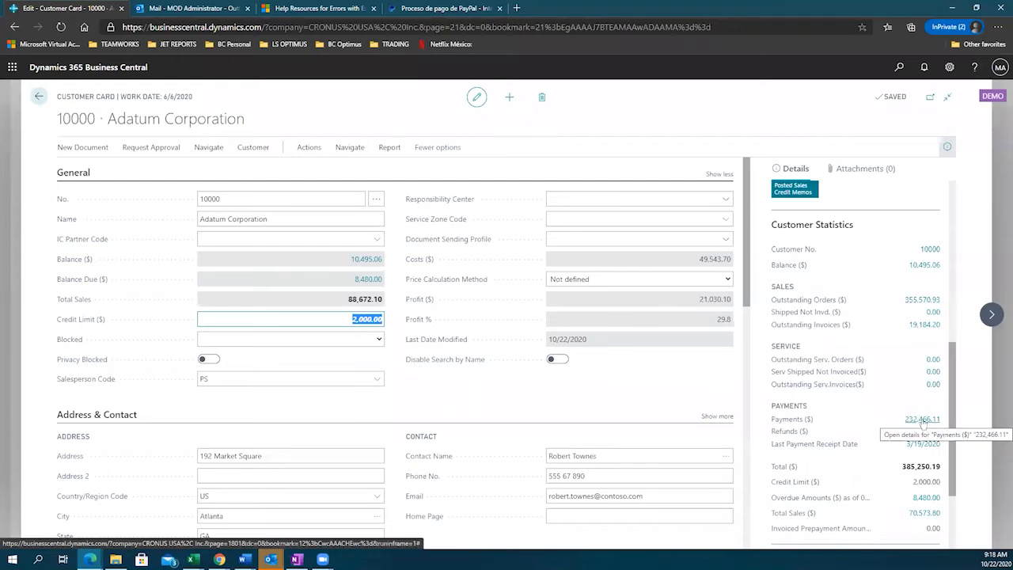
scroll(820, 384, down, 3)
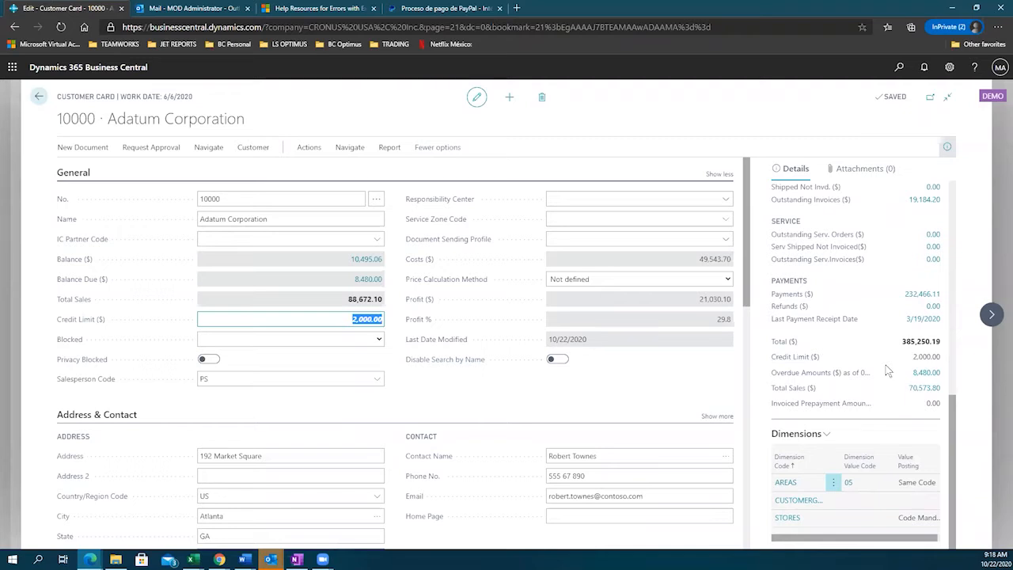
scroll(888, 370, up, 3)
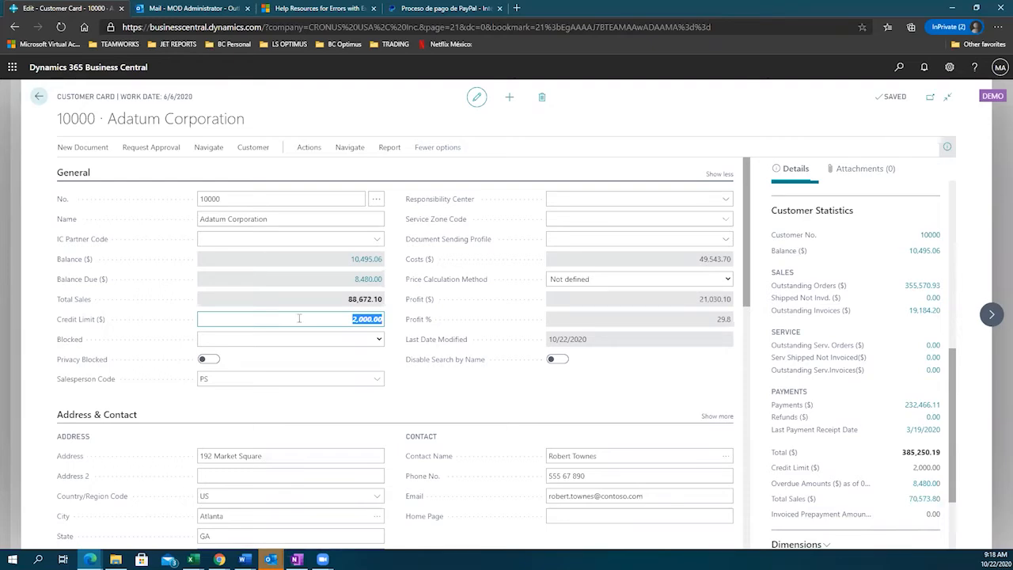
- Switch back to Outlook and review Adatum Corporation's sales history, statistics, dimensions, links and notes in Contact Insights
click(177, 10)
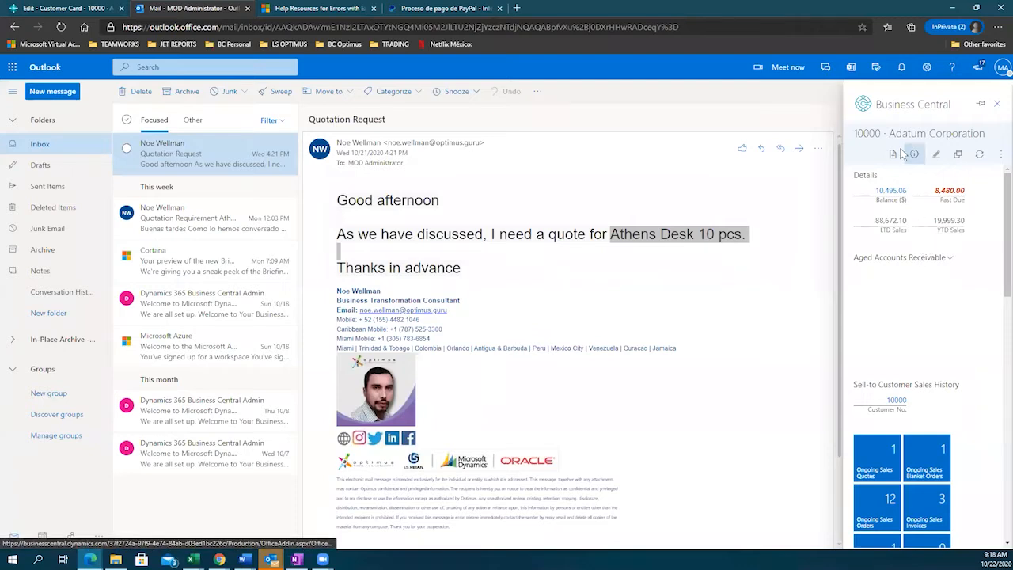
scroll(922, 217, down, 3)
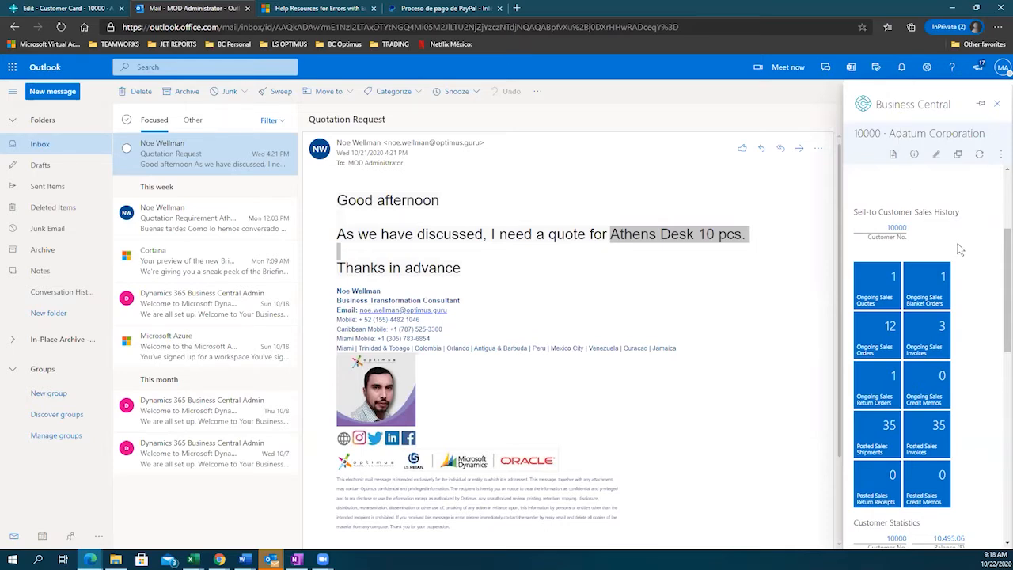
scroll(960, 243, down, 2)
scroll(960, 238, down, 3)
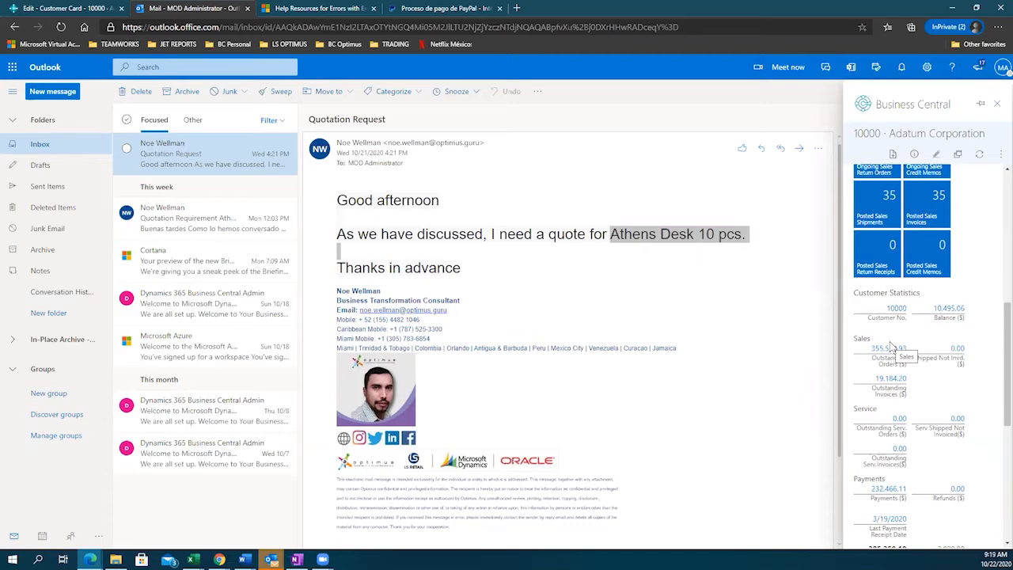
scroll(893, 348, down, 3)
scroll(895, 348, down, 3)
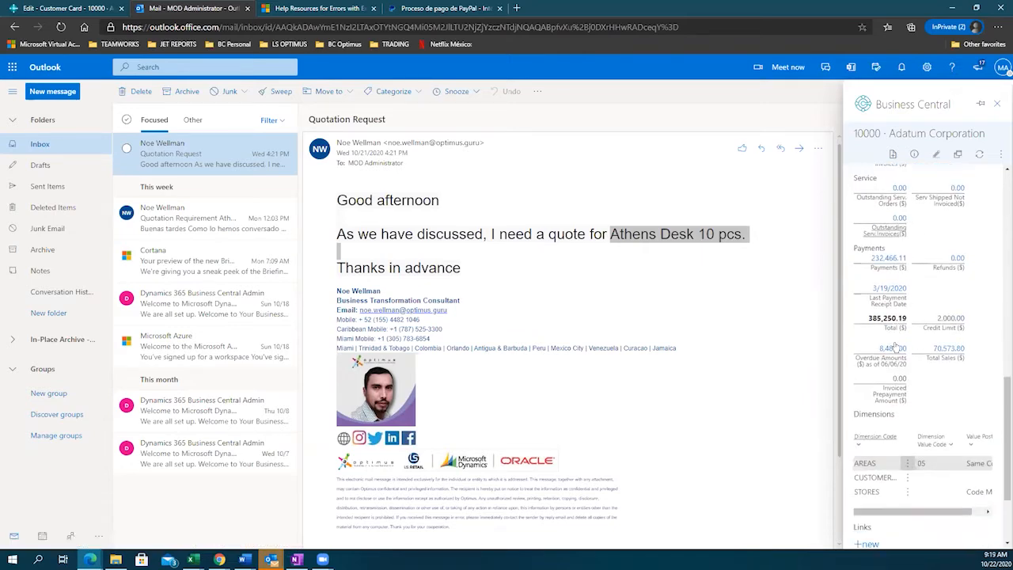
scroll(894, 347, down, 3)
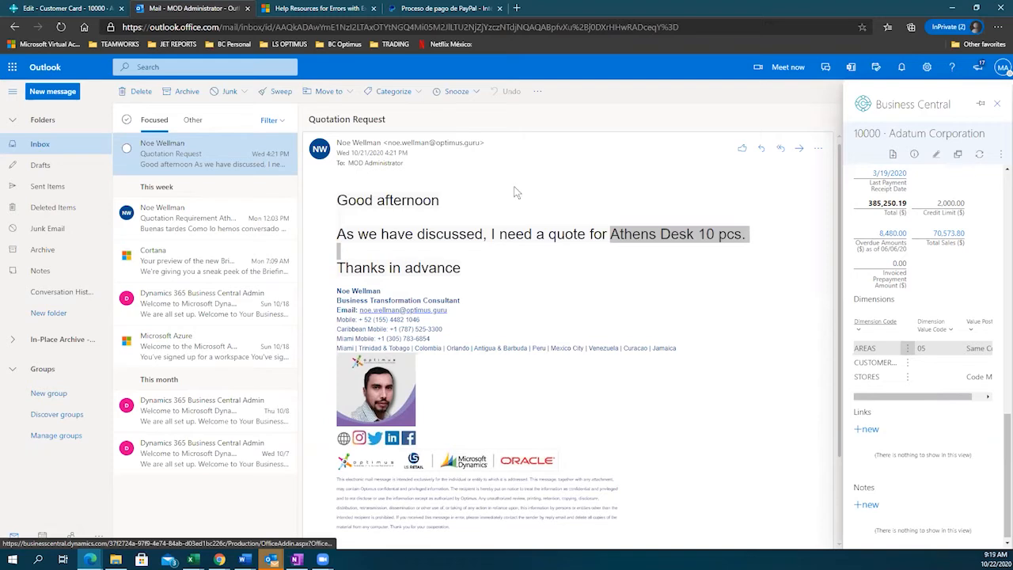
- View the October 2020 Outlook calendar and return to the mailbox
click(42, 537)
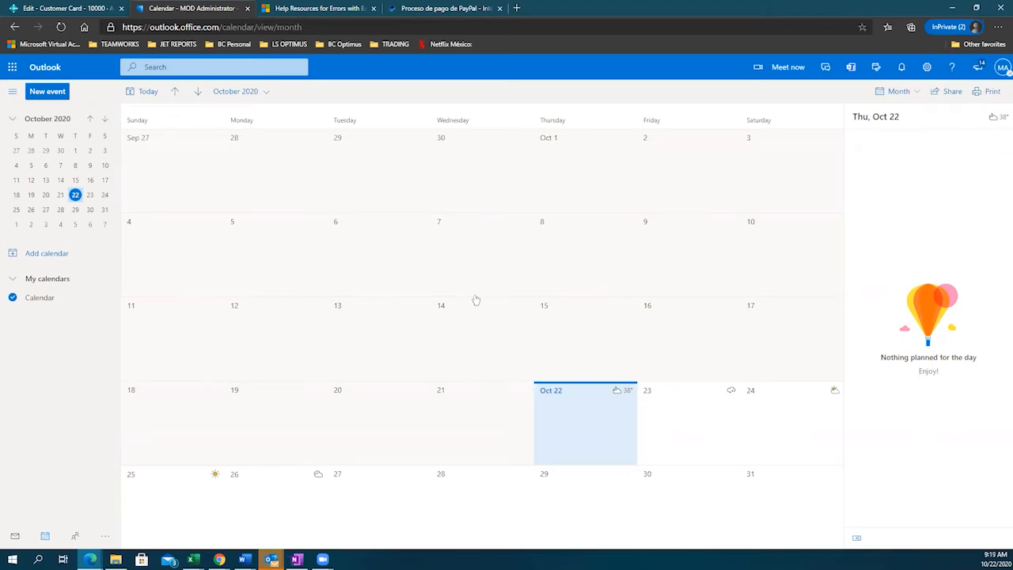
click(15, 536)
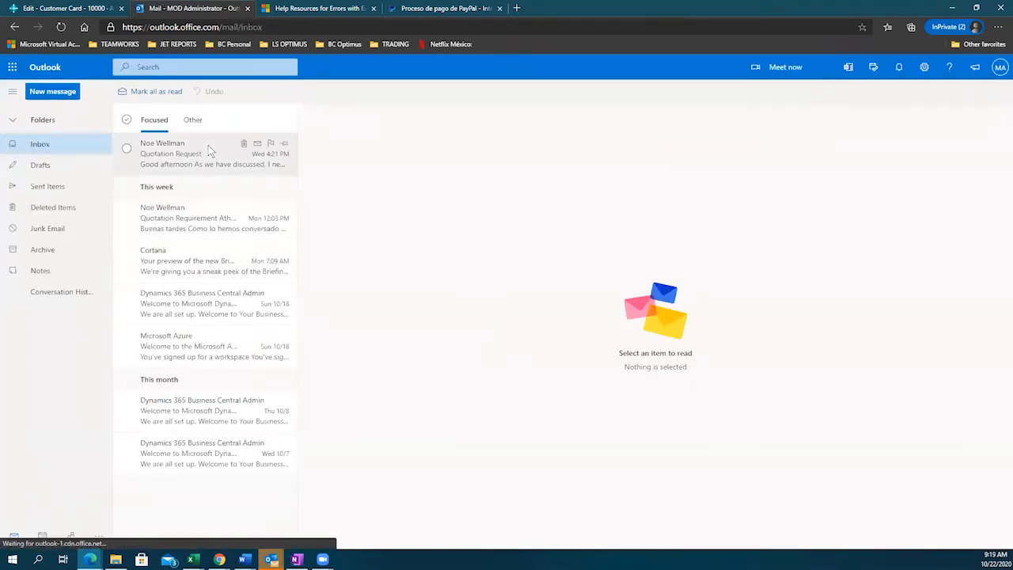
- Open the Quotation Request email in the inbox and review the sender's Business Central Contact Insights, including balances and sales history
click(261, 162)
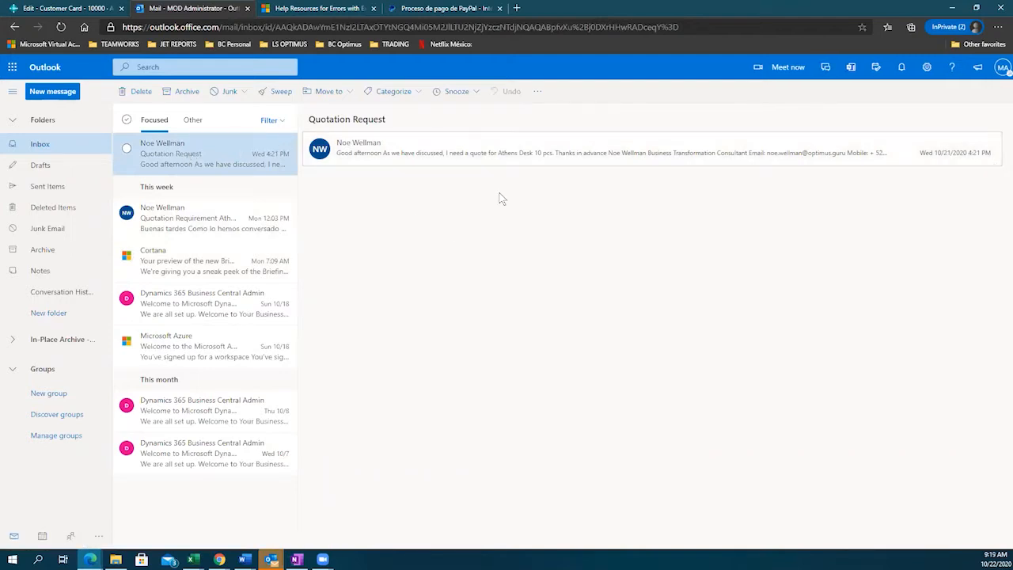
click(475, 159)
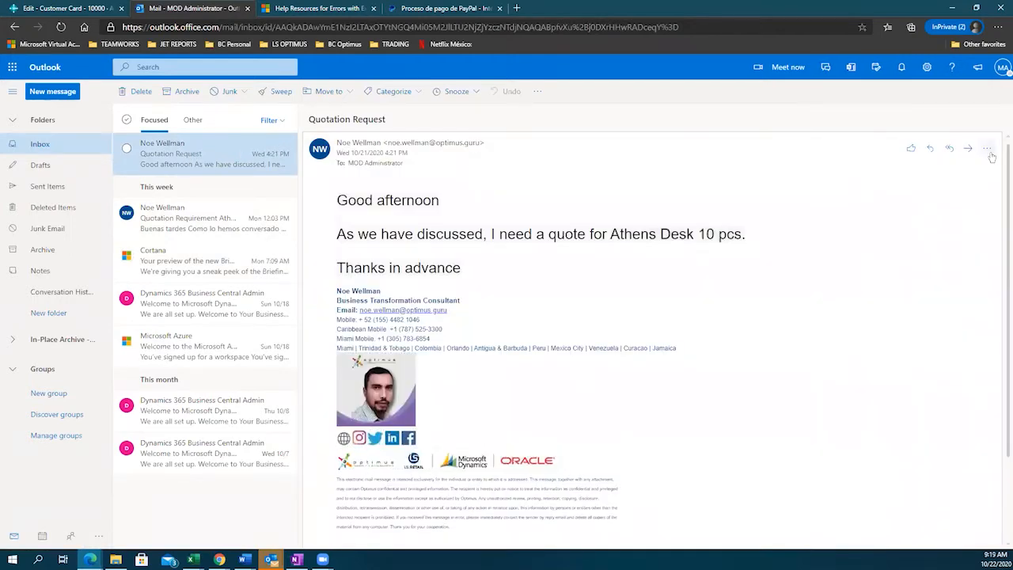
click(987, 149)
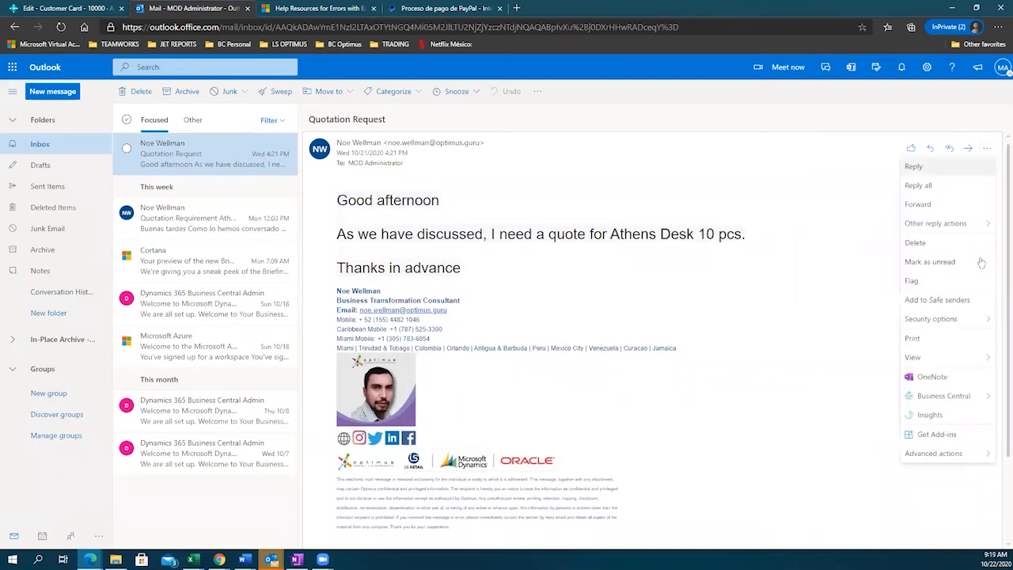
mouse_move(938, 402)
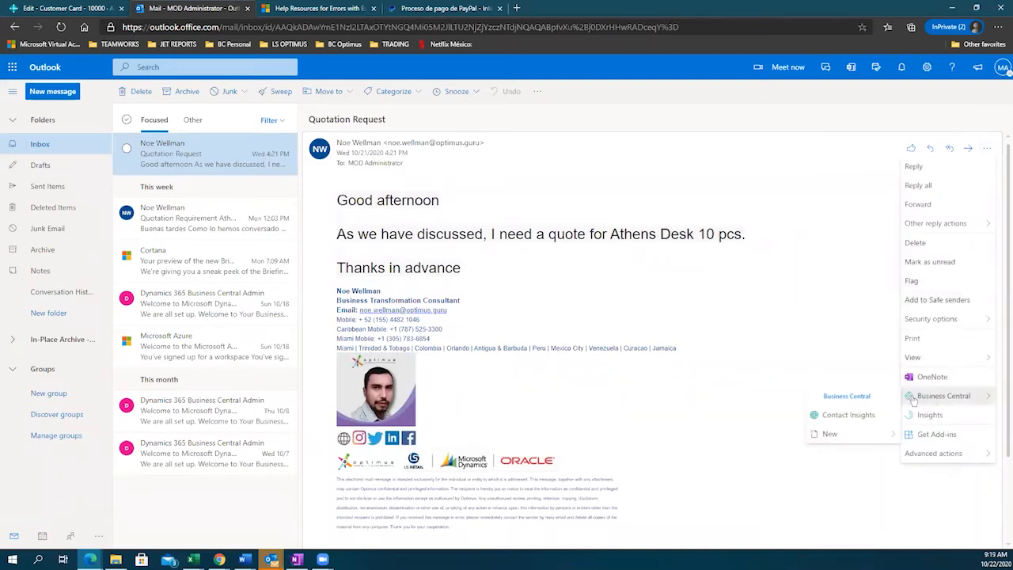
click(847, 415)
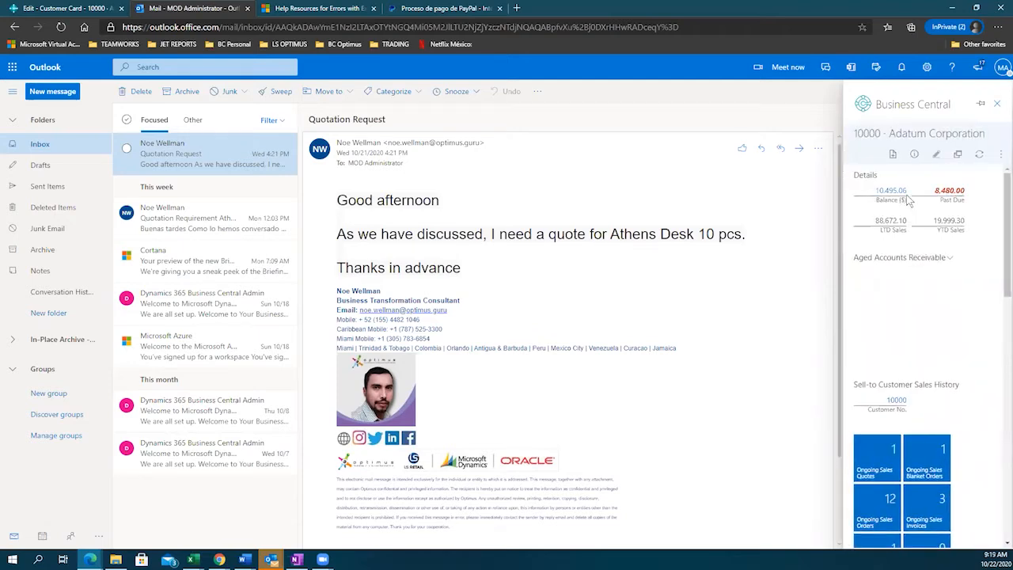
scroll(911, 198, down, 3)
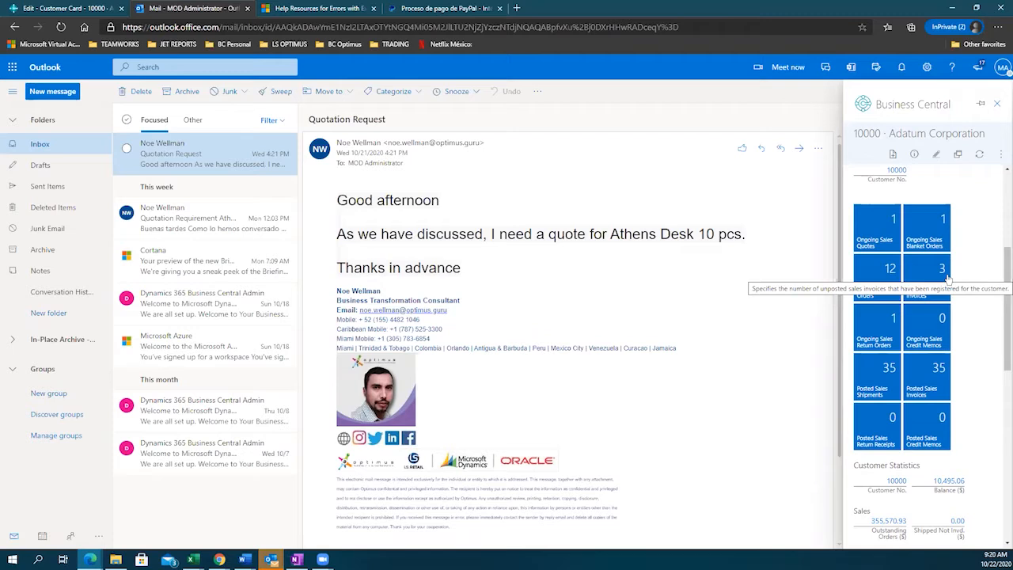
scroll(947, 277, up, 3)
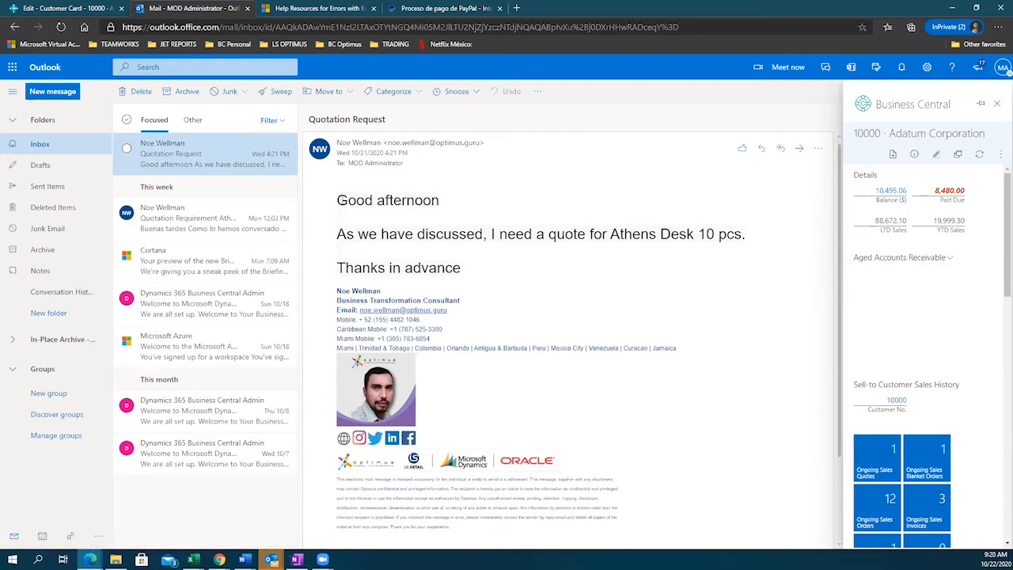
- Highlight the email's request for Athens Desk 10 pcs. and start a new sales quote for Adatum Corporation from Contact Insights
drag(338, 200, 615, 271)
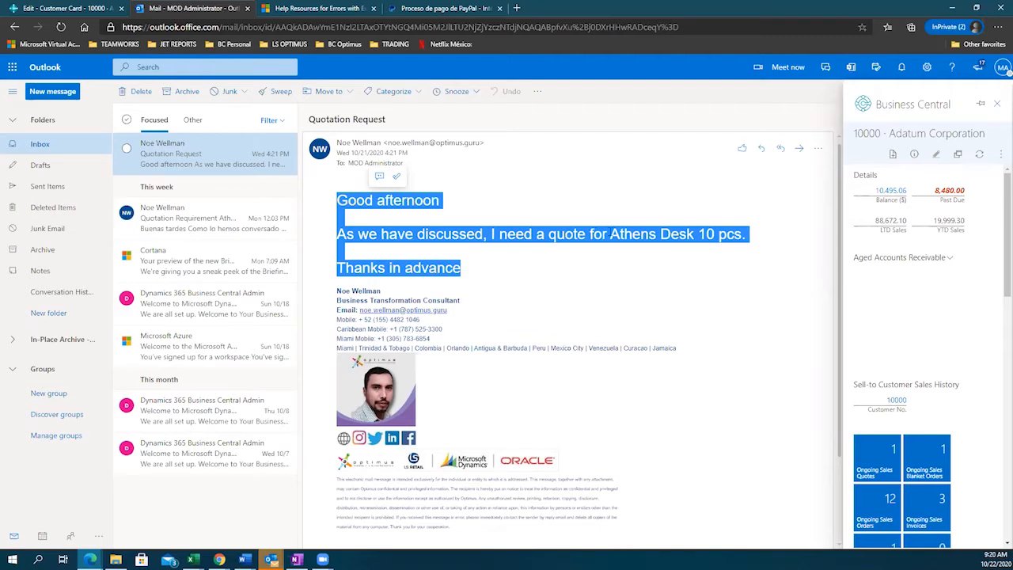
click(618, 238)
drag(610, 236, 729, 256)
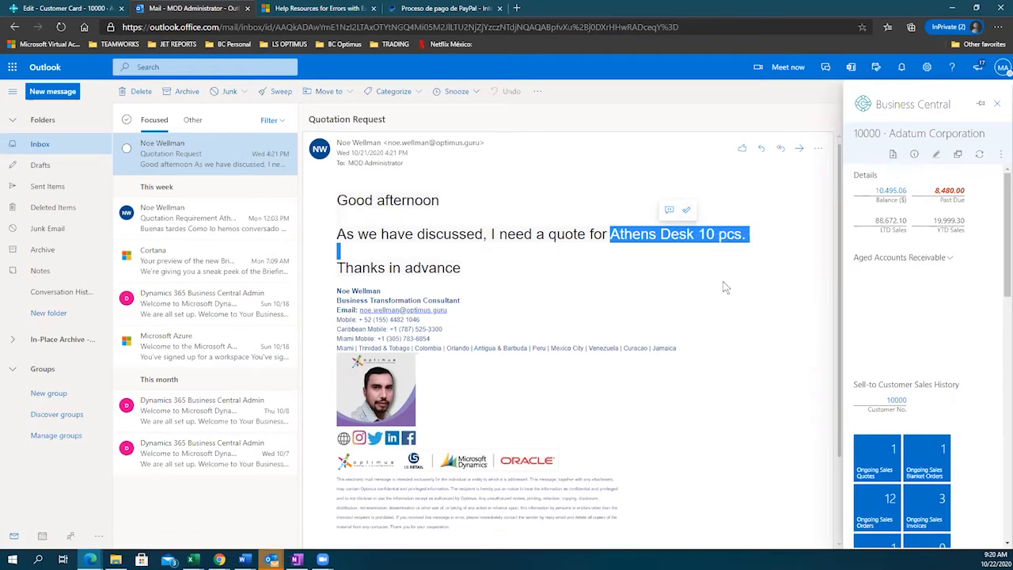
click(894, 153)
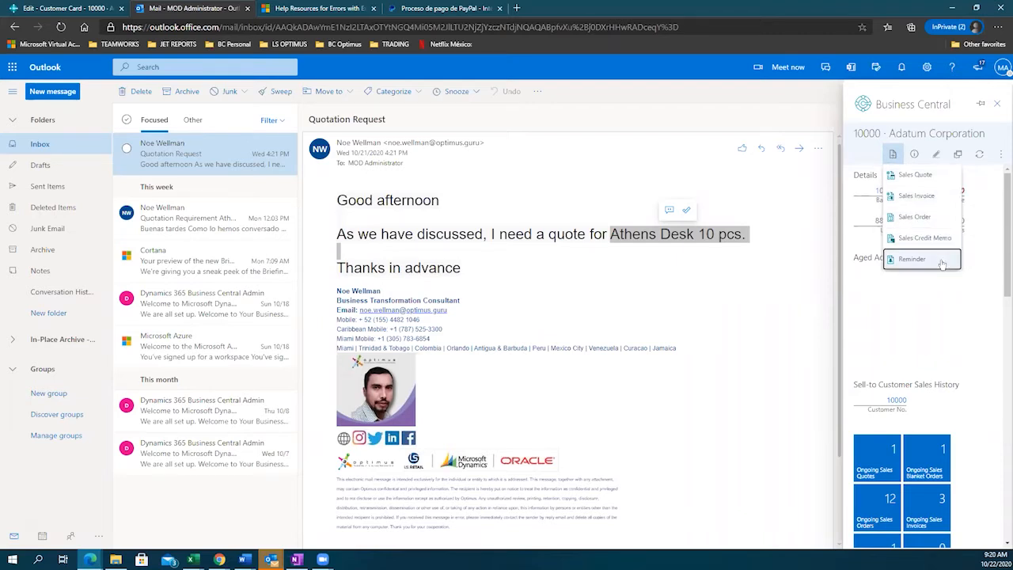
click(908, 176)
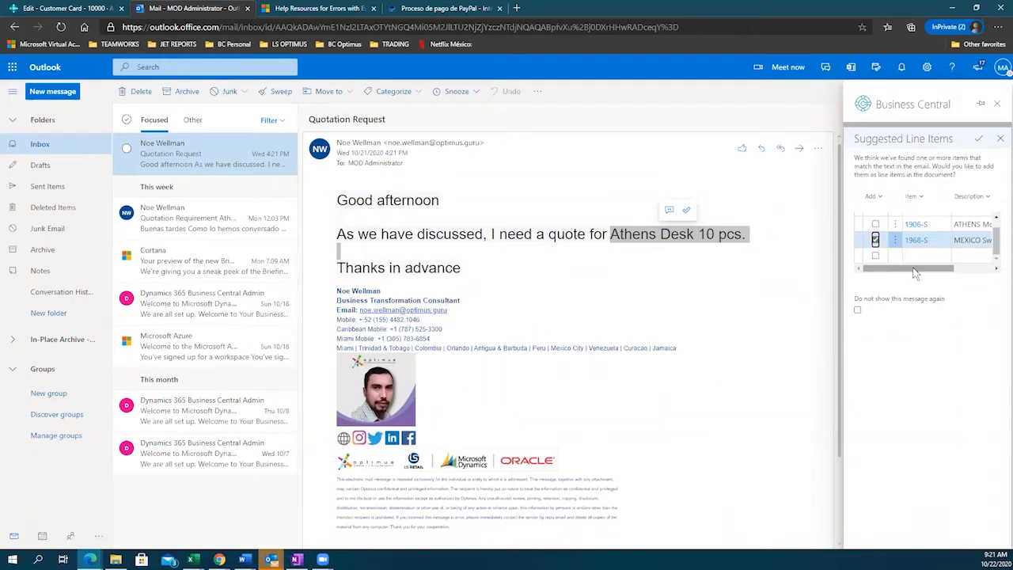
- Set the quantity of suggested item 1968-S to 10 and accept the suggested line items into the sales quote
mouse_move(915, 269)
mouse_down()
mouse_move(936, 277)
mouse_move(916, 270)
mouse_up()
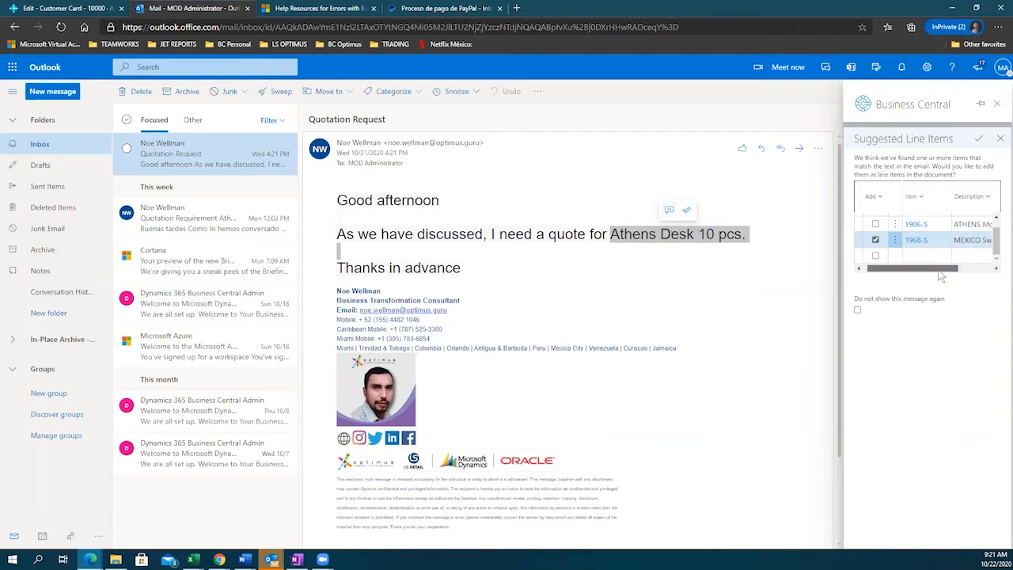
drag(940, 274, 966, 280)
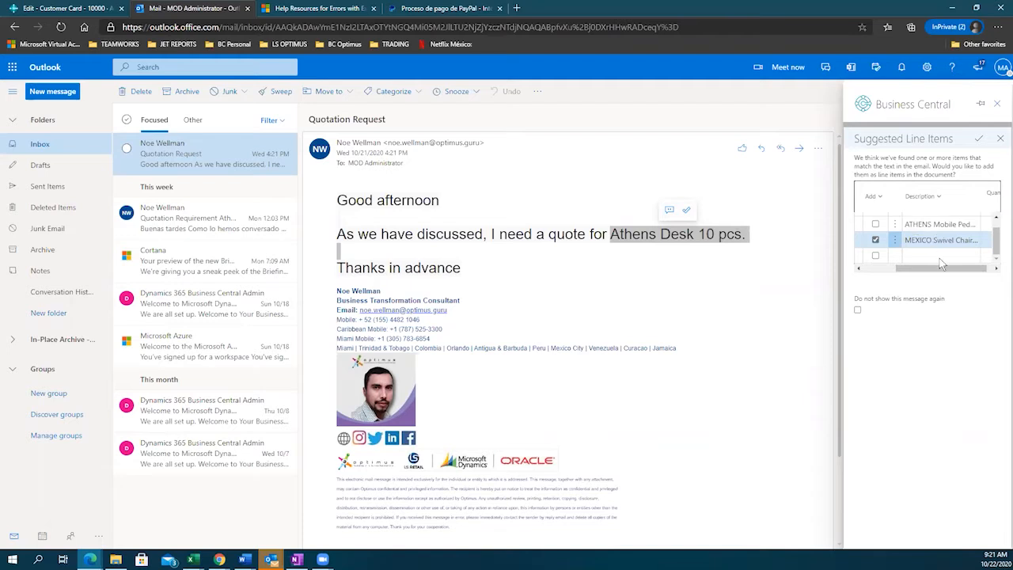
drag(944, 271, 873, 246)
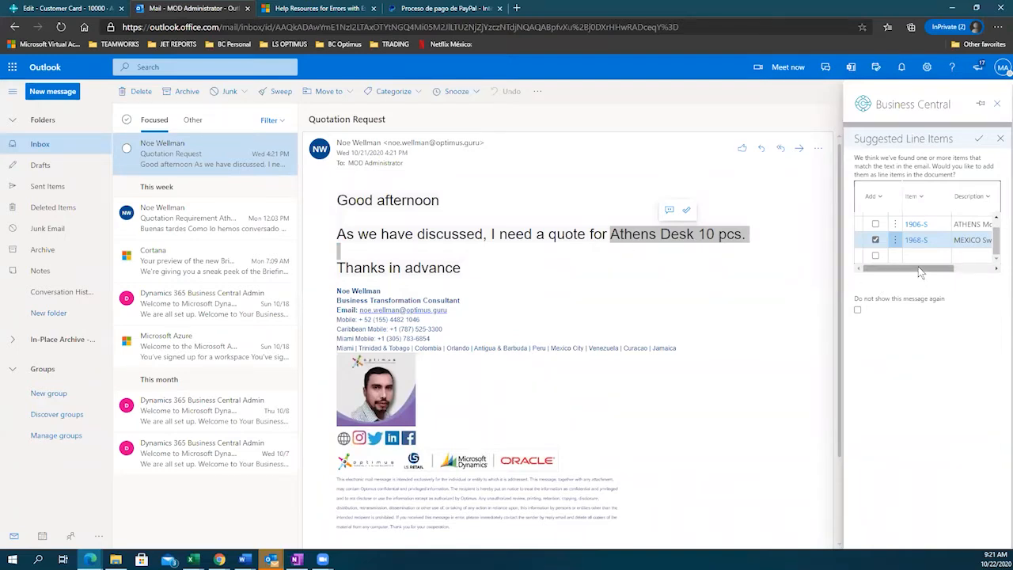
drag(921, 272, 963, 289)
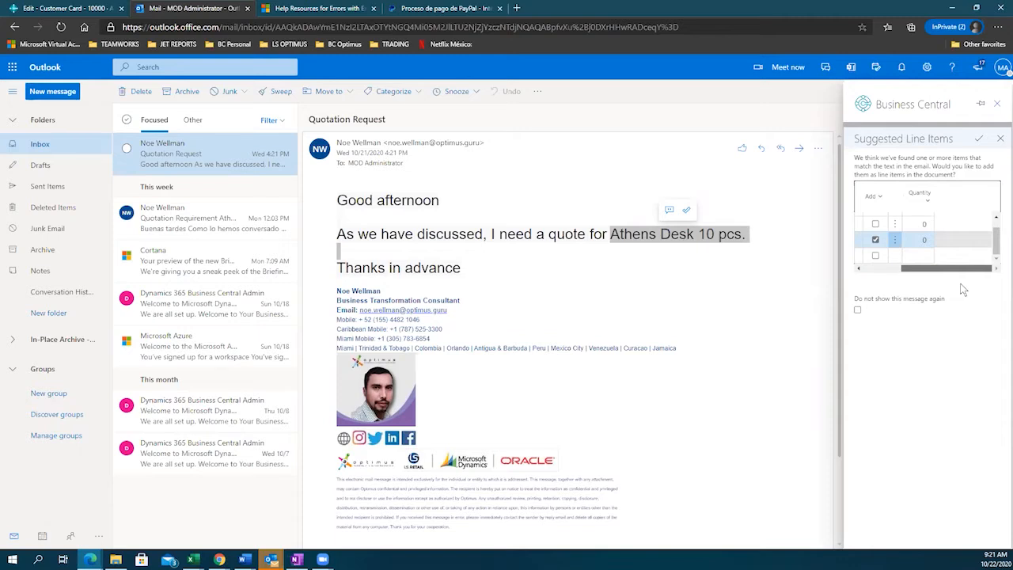
click(921, 242)
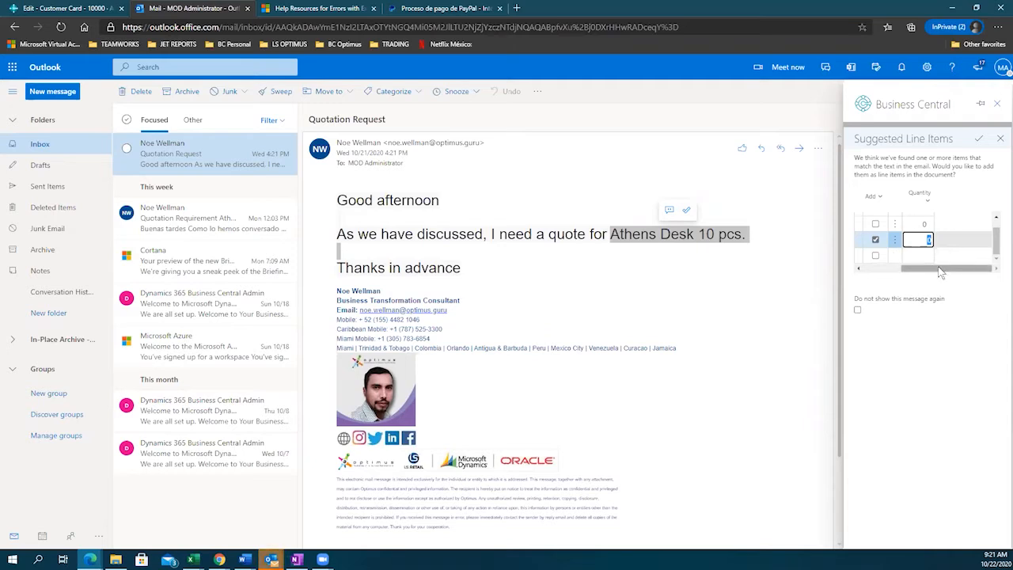
drag(940, 269, 854, 263)
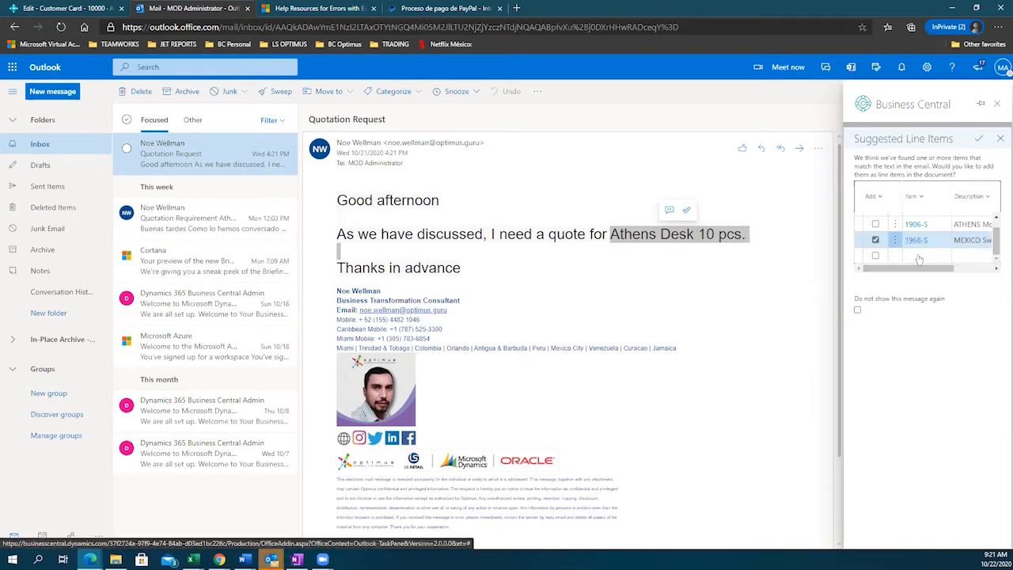
drag(927, 269, 953, 271)
click(924, 241)
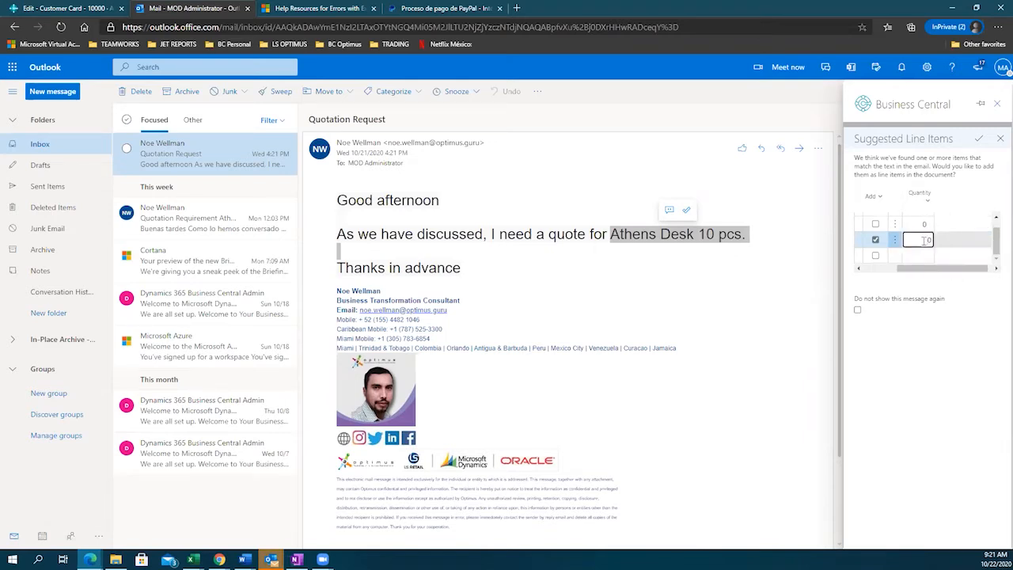
text(1)
key(Tab)
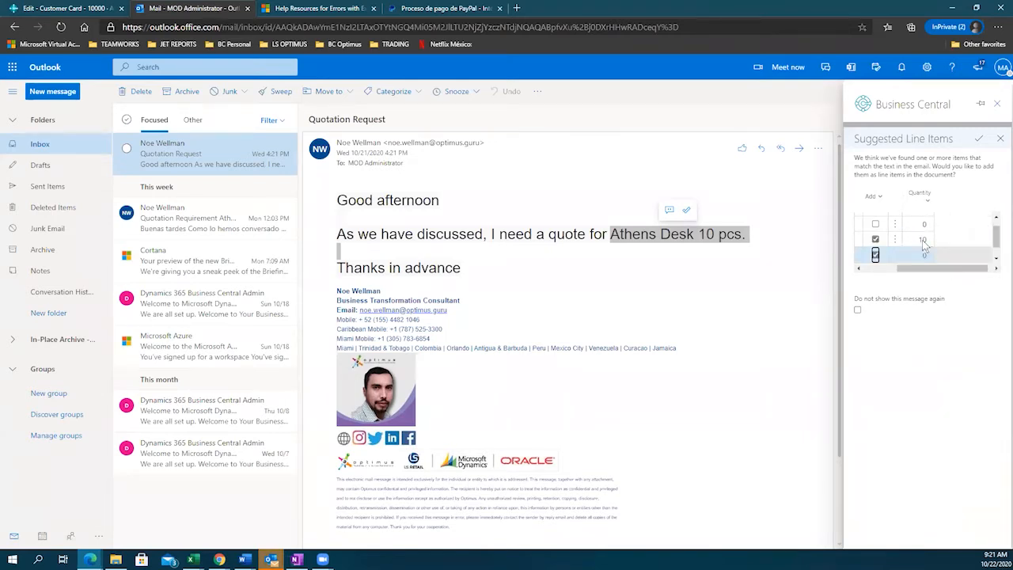
drag(916, 270, 831, 273)
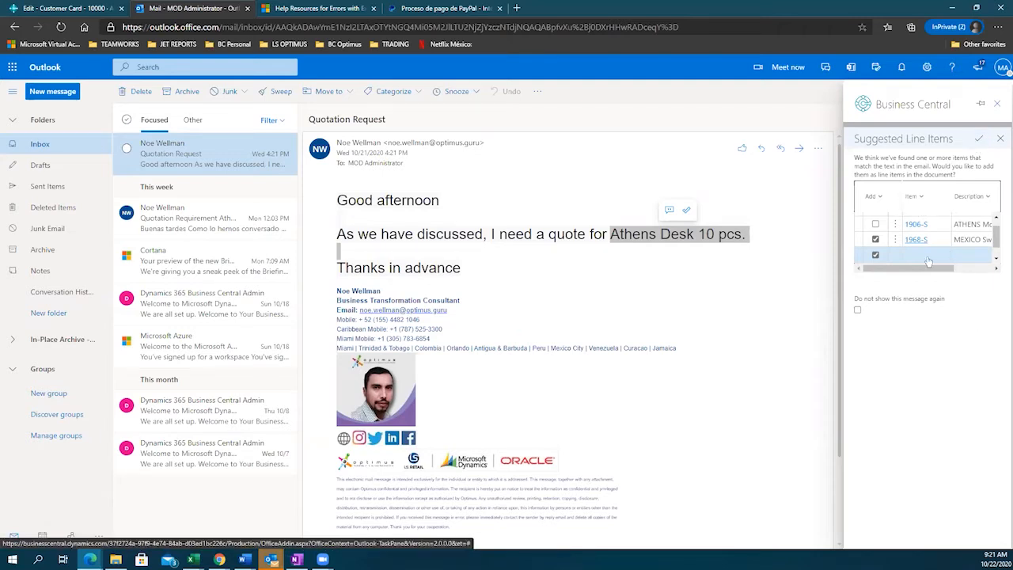
click(976, 140)
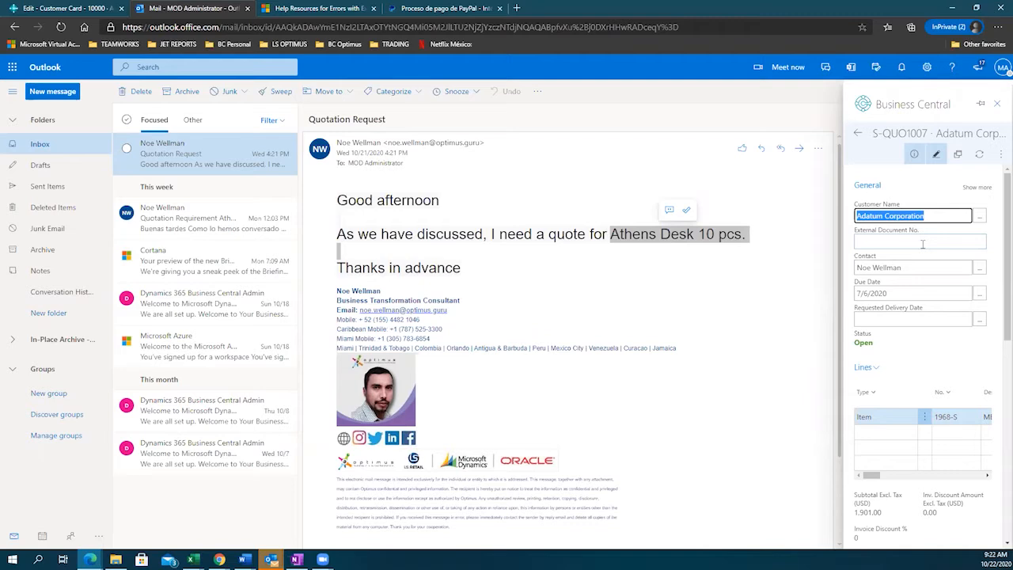
- Examine the new sales quote's general fields, item line, totals and invoice details such as shipment date, payment terms and tax area
scroll(923, 244, down, 3)
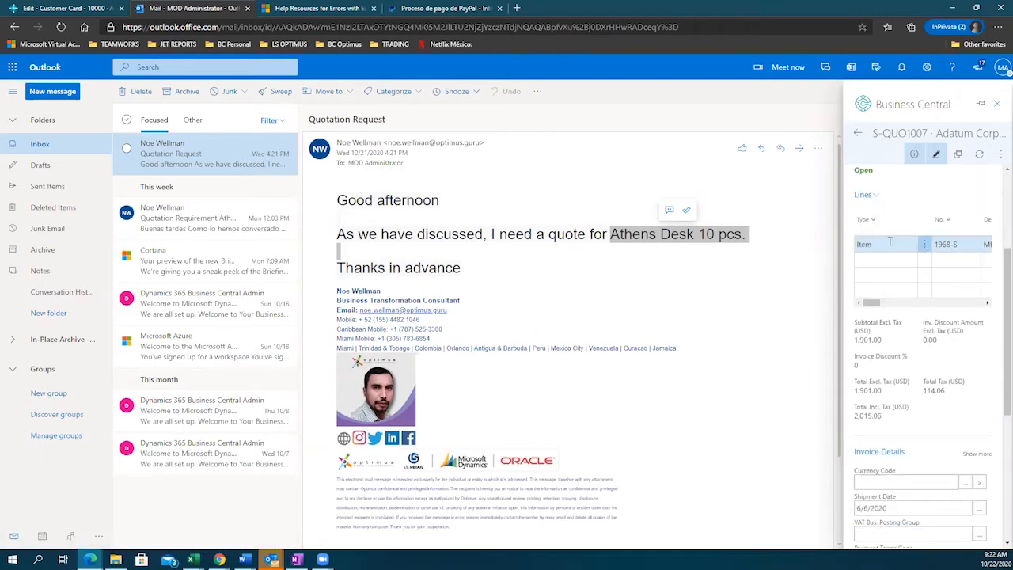
scroll(889, 242, up, 3)
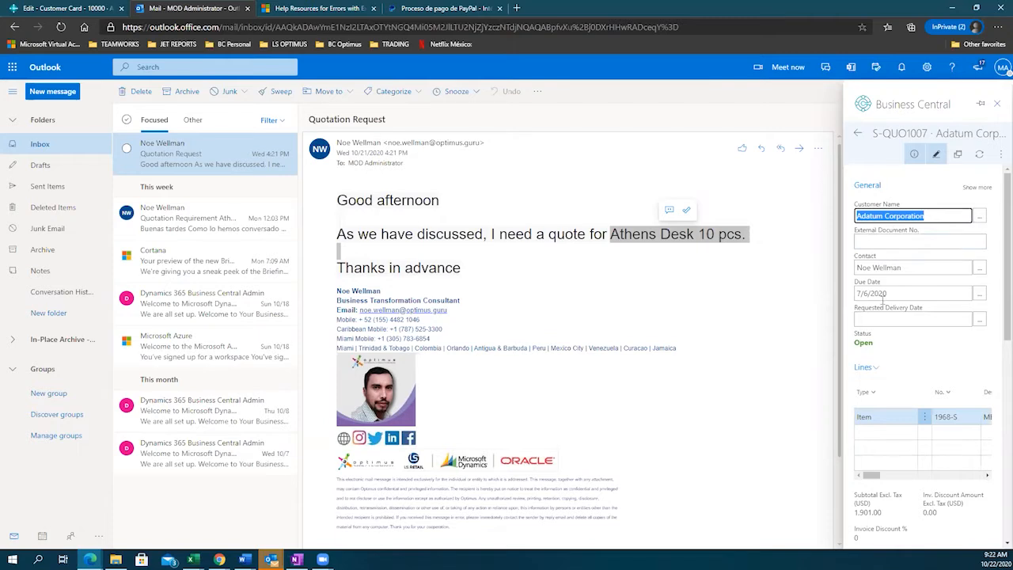
scroll(891, 301, down, 1)
scroll(893, 285, up, 1)
scroll(899, 281, down, 3)
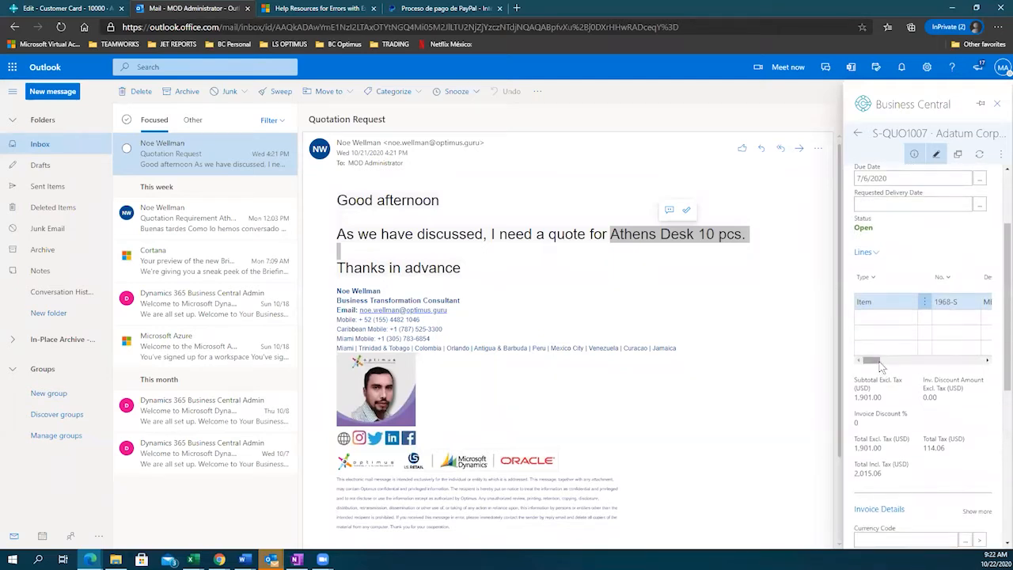
drag(876, 361, 904, 373)
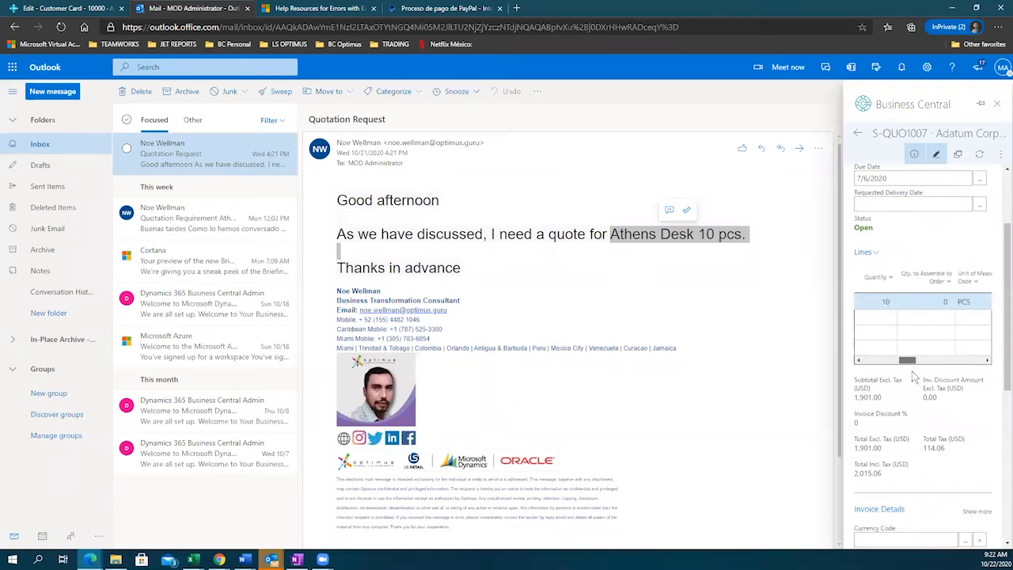
scroll(956, 359, down, 2)
scroll(956, 359, down, 3)
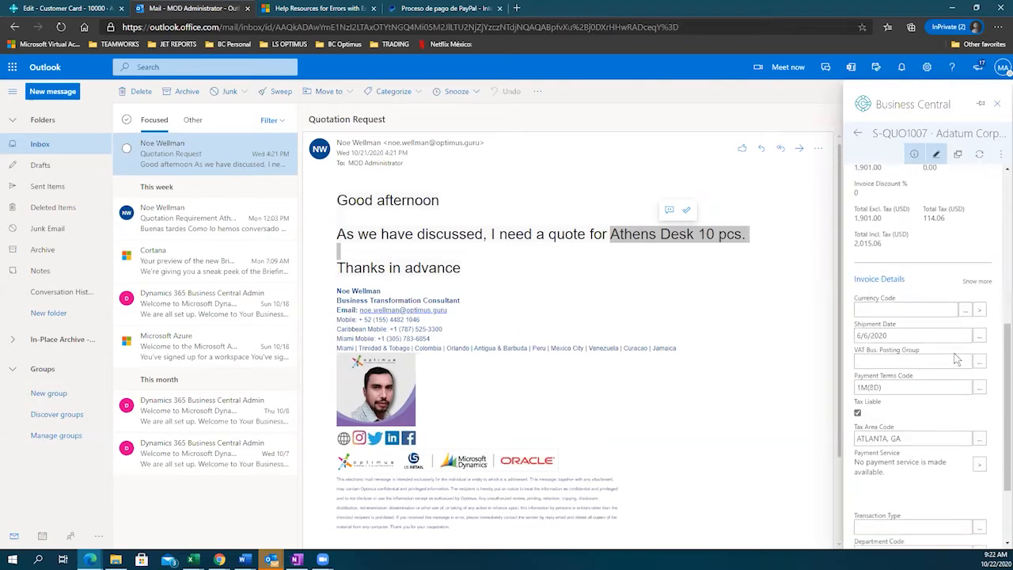
scroll(919, 347, down, 2)
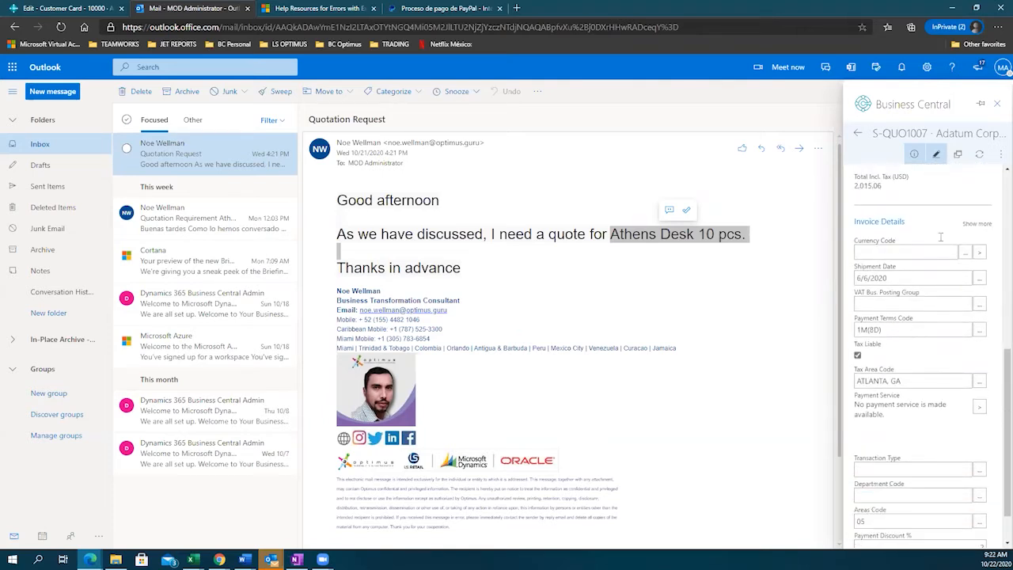
click(917, 280)
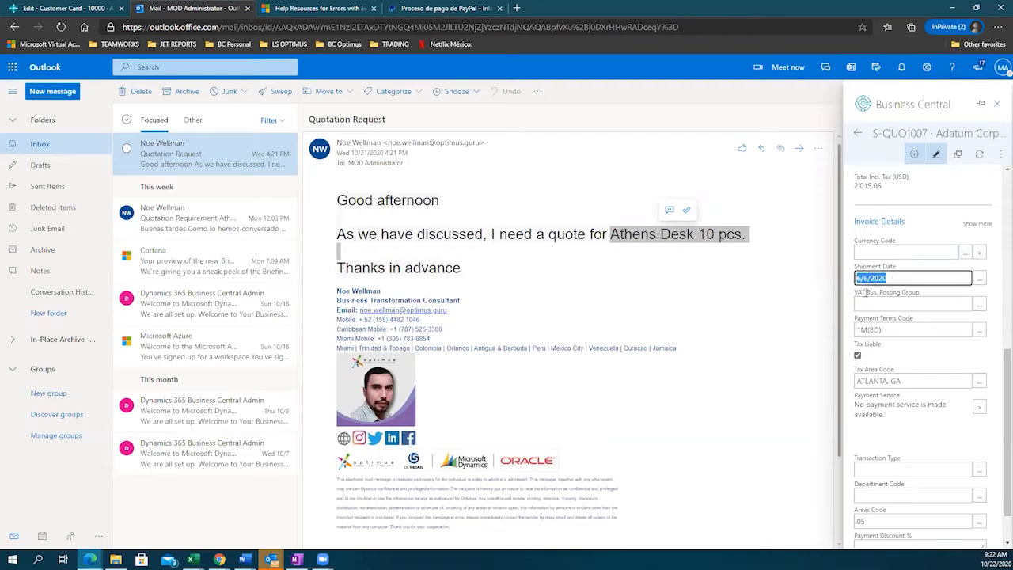
scroll(910, 326, down, 1)
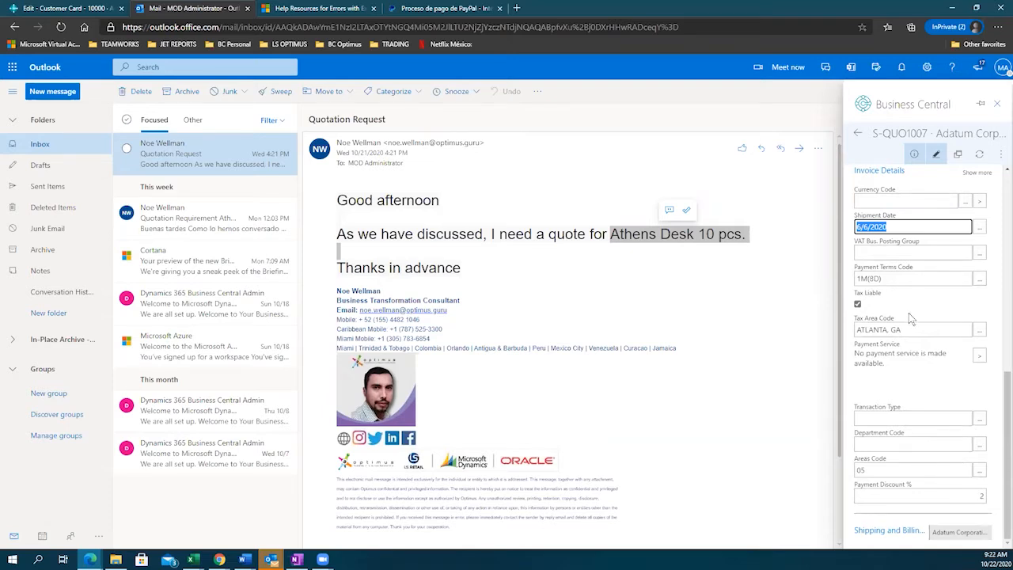
scroll(909, 313, up, 10)
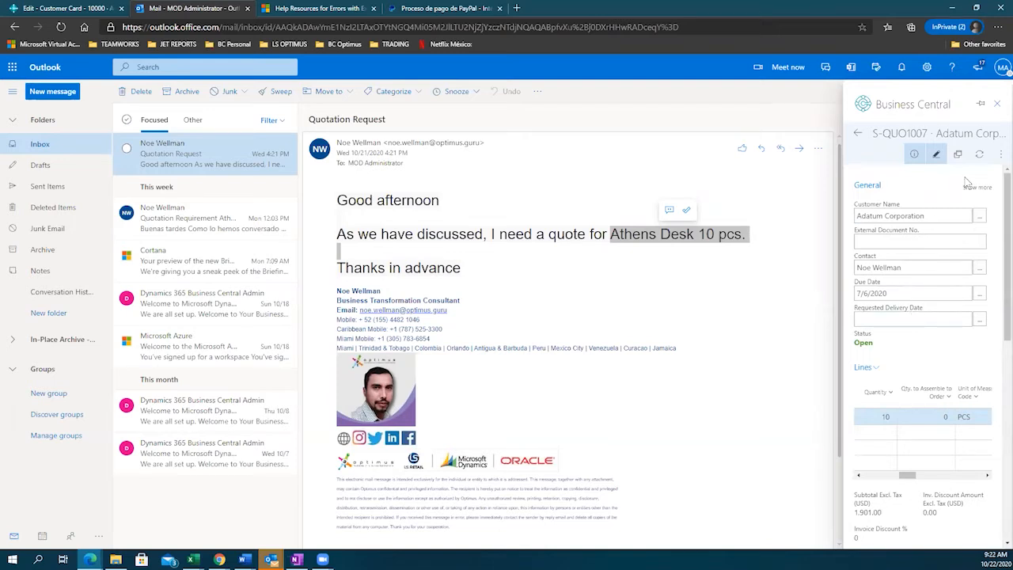
- Prepare the sales quote for sending by email and review the body text of the draft reply to the quotation request
click(1002, 154)
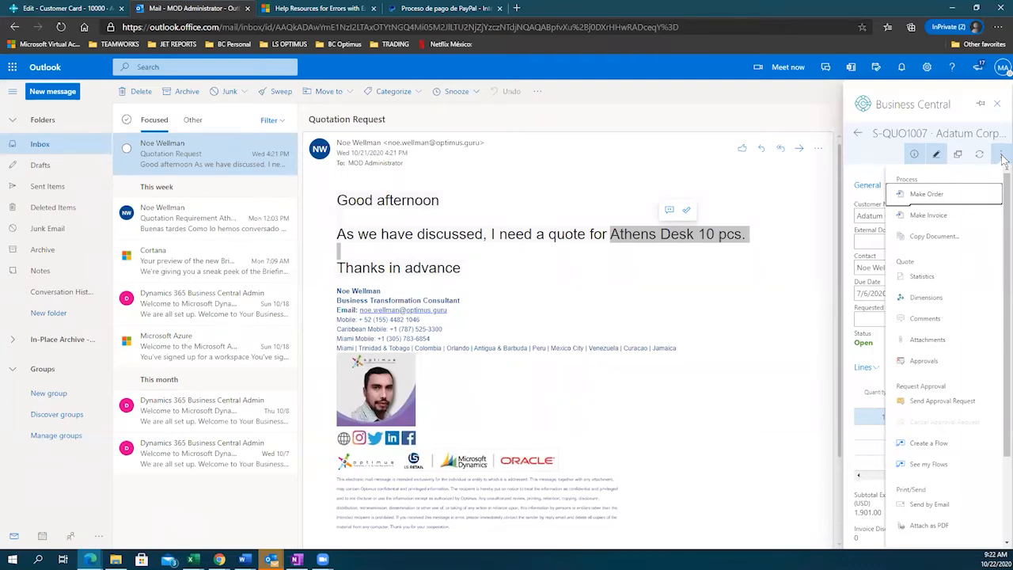
click(948, 508)
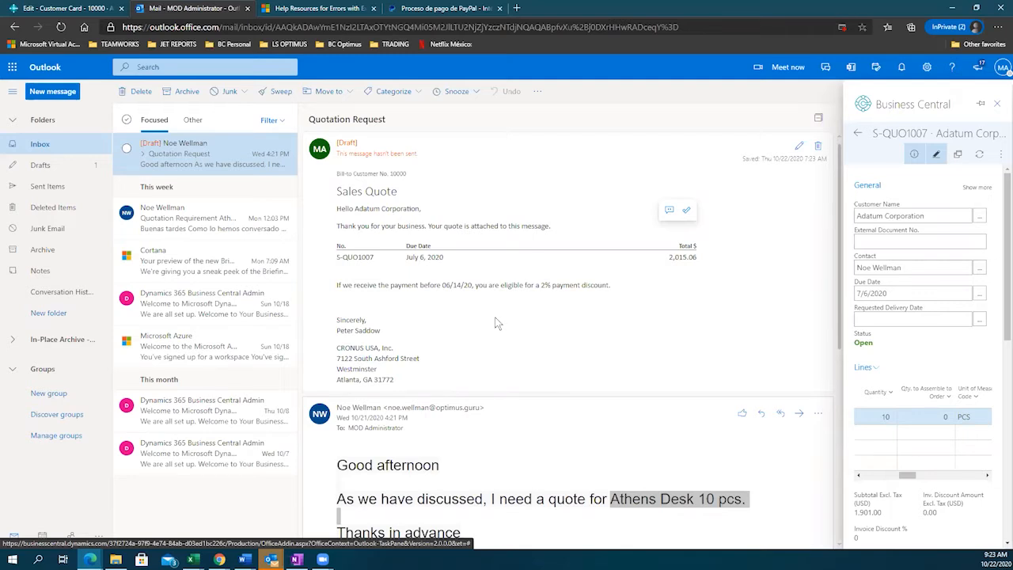
click(335, 288)
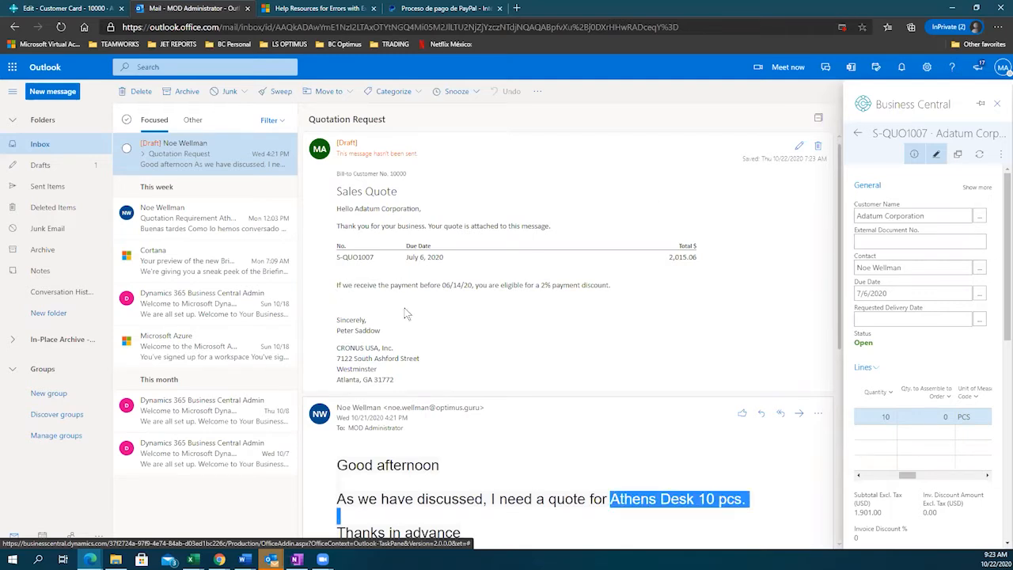
click(446, 303)
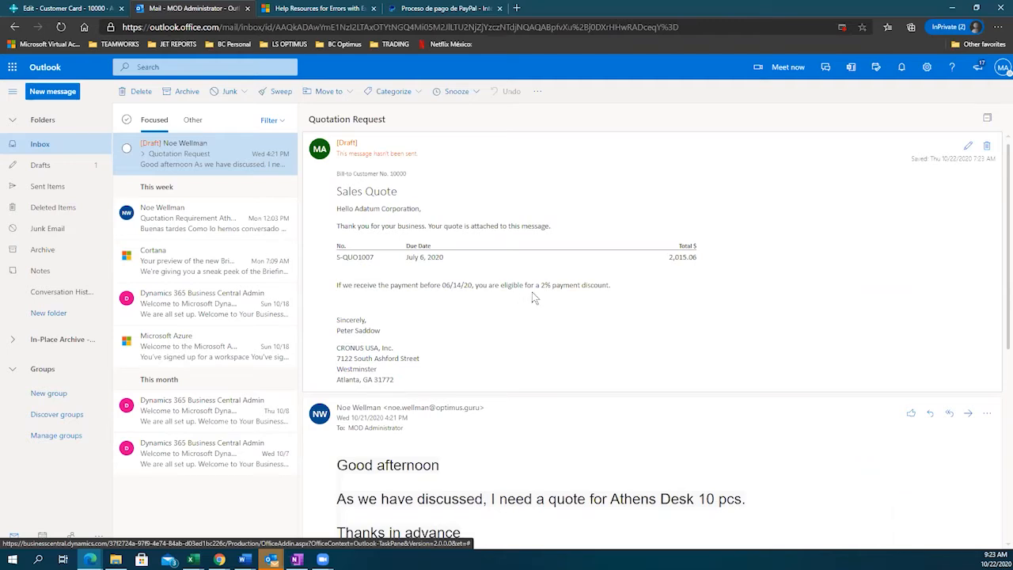
scroll(538, 301, down, 3)
scroll(589, 300, up, 3)
mouse_move(405, 382)
mouse_down()
mouse_move(358, 343)
mouse_move(320, 182)
mouse_up()
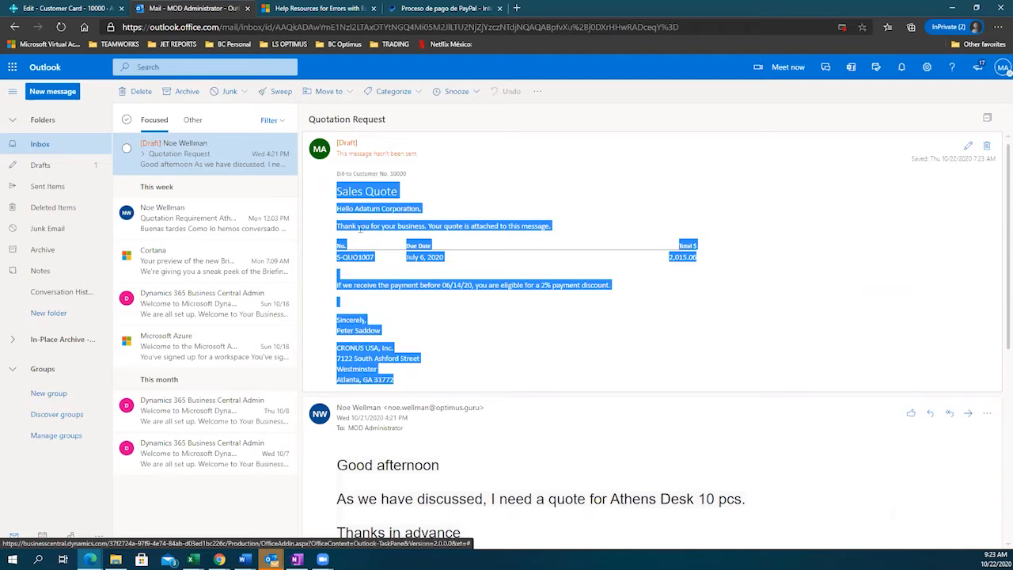
- Open the unsent draft reply to the quotation request for editing
click(499, 307)
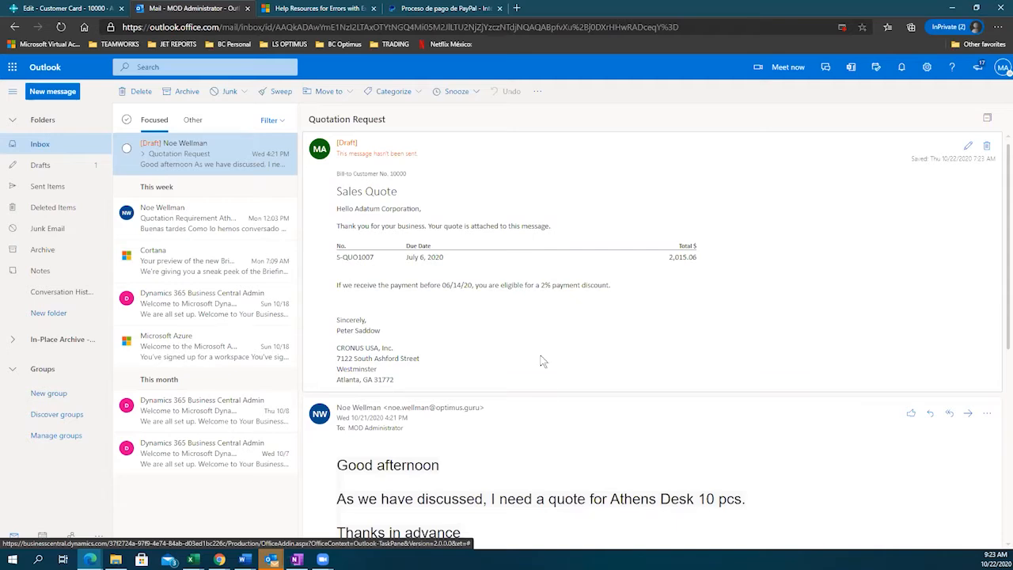
click(989, 413)
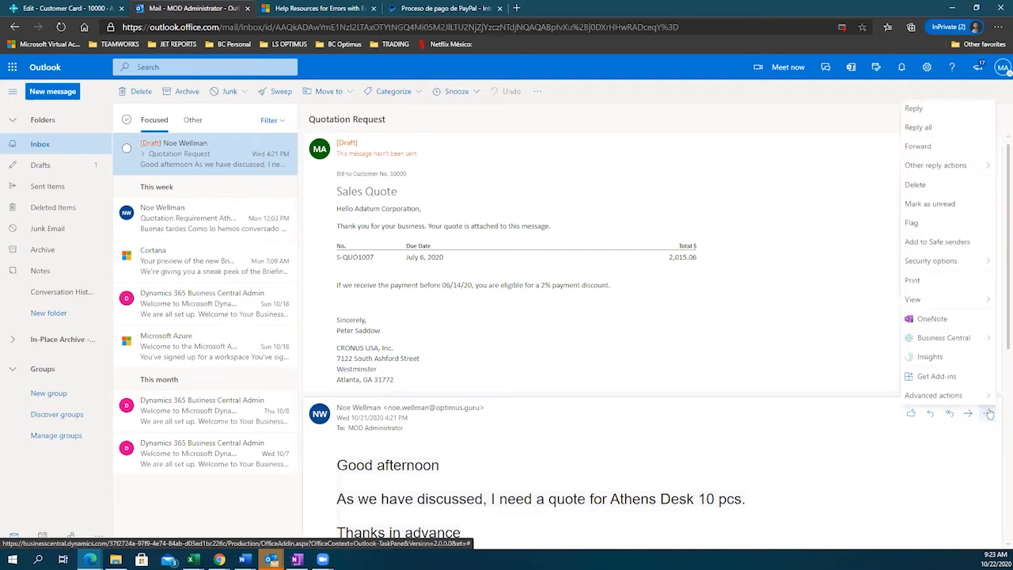
click(780, 436)
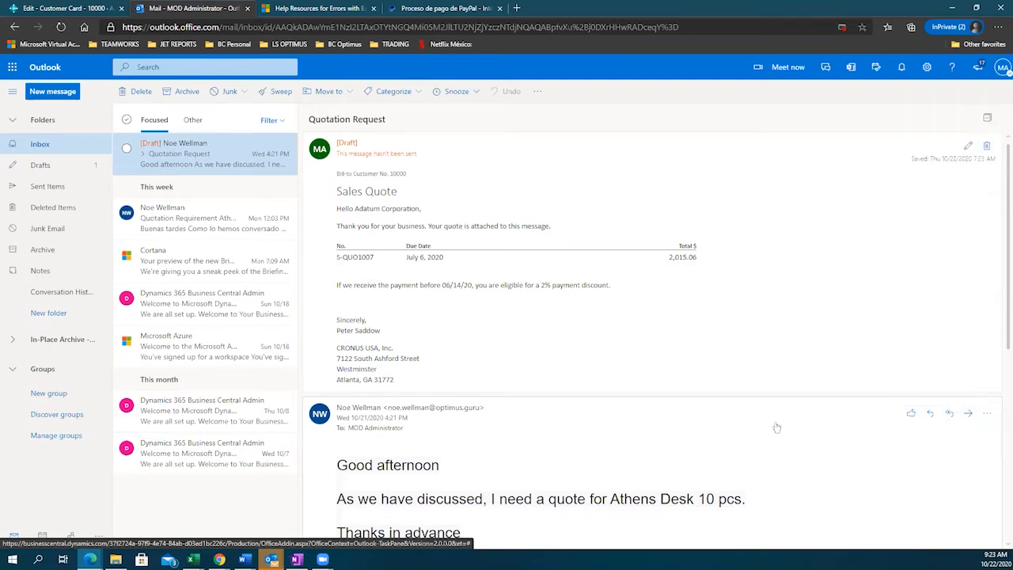
scroll(784, 423, down, 3)
click(969, 147)
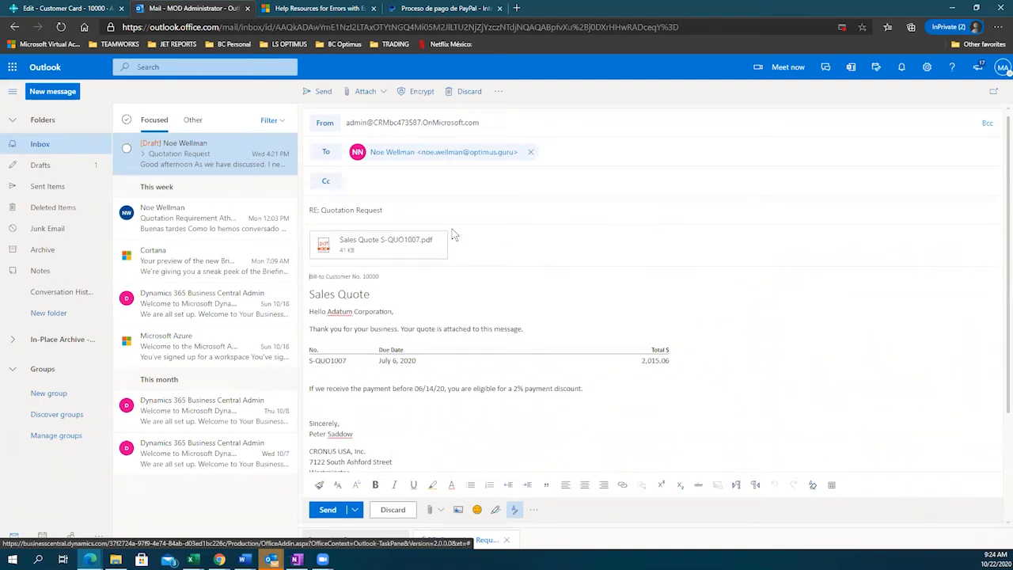
- Download the sales quote PDF attached to the draft, open it and review the document from its Sales Quote title
mouse_move(444, 253)
click(427, 254)
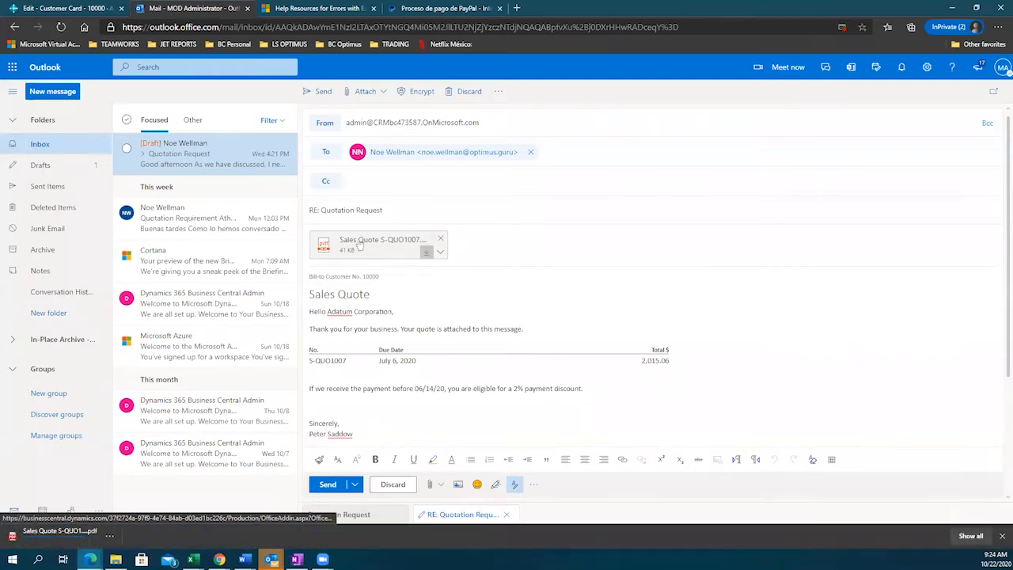
mouse_move(55, 541)
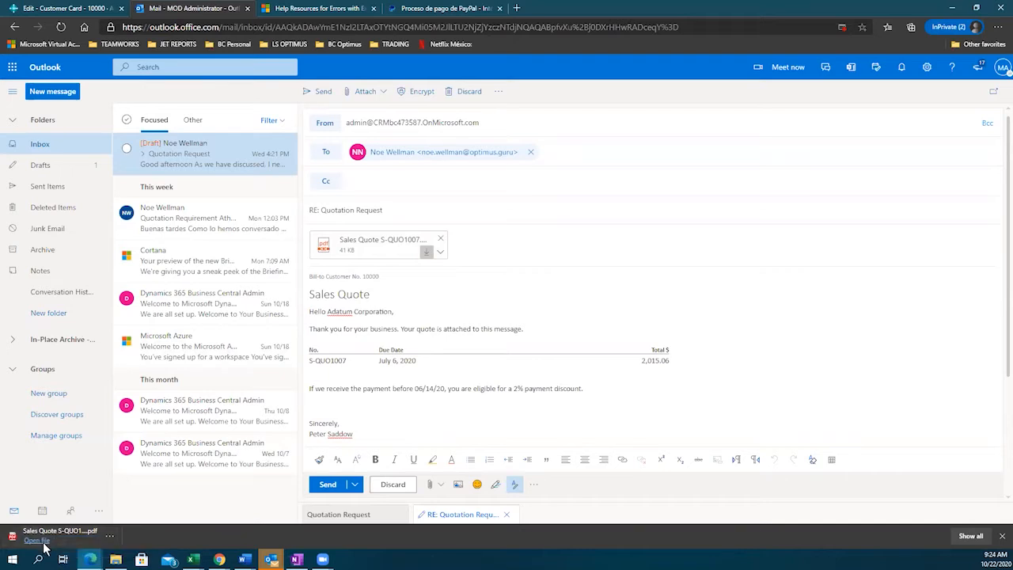
click(41, 542)
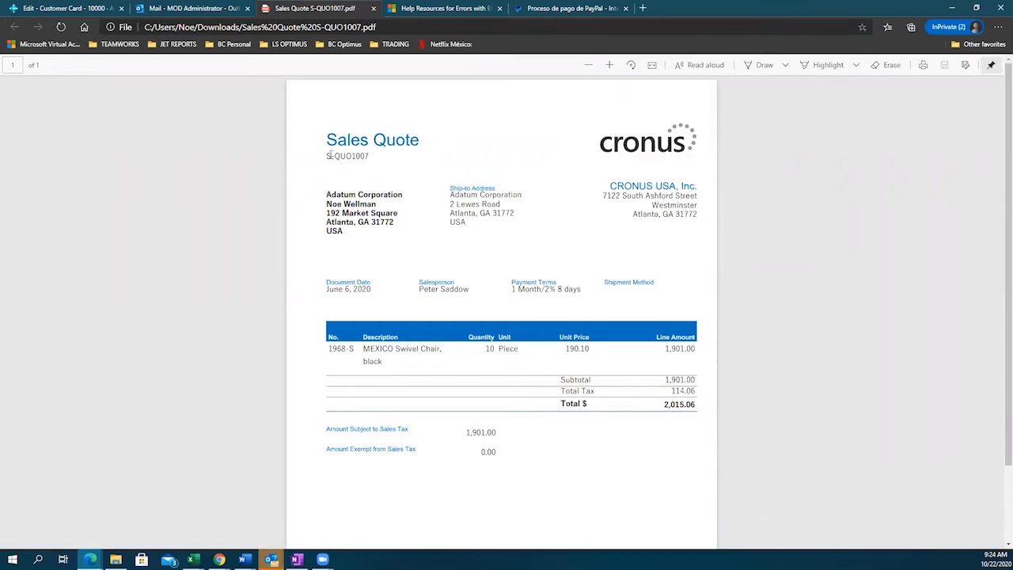
drag(329, 147, 420, 134)
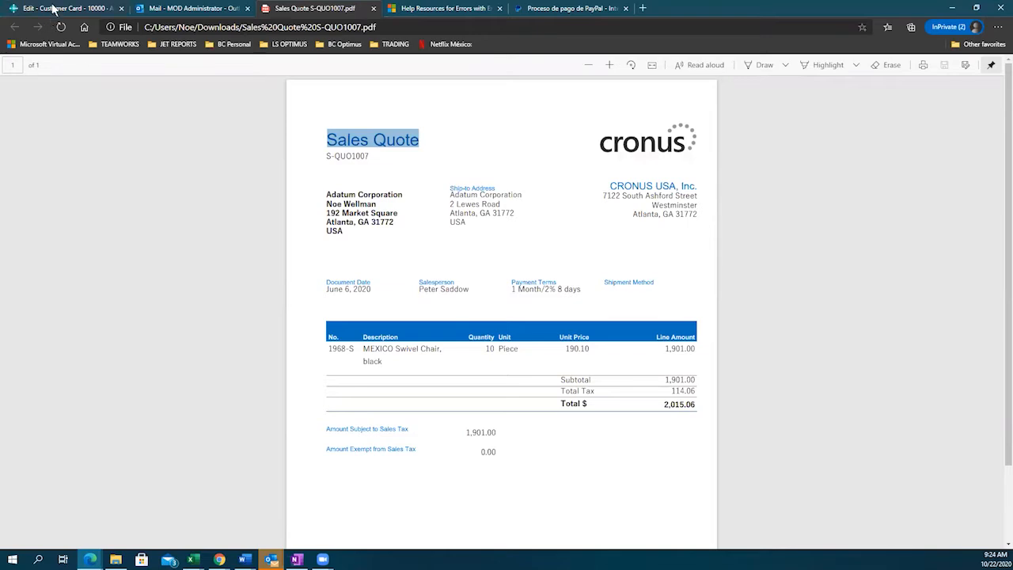
- Return to the Outlook draft and send the reply with the sales quote PDF attached
click(103, 9)
click(166, 10)
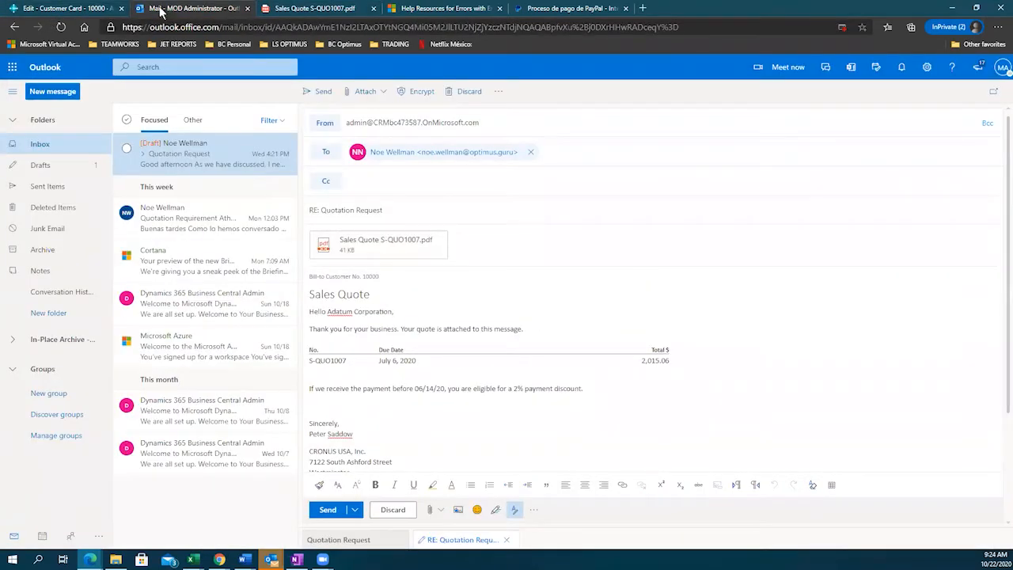
click(328, 510)
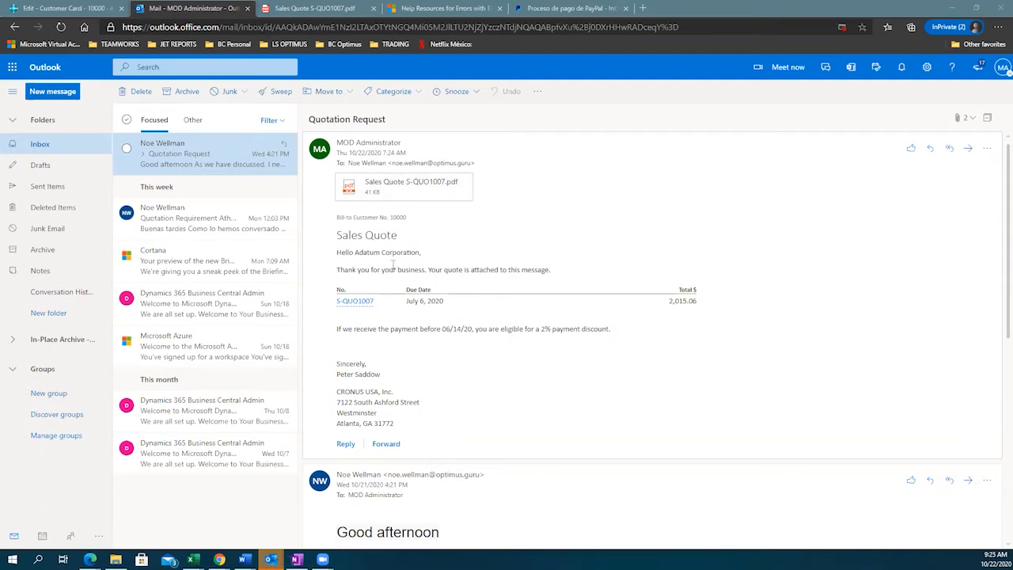
click(987, 149)
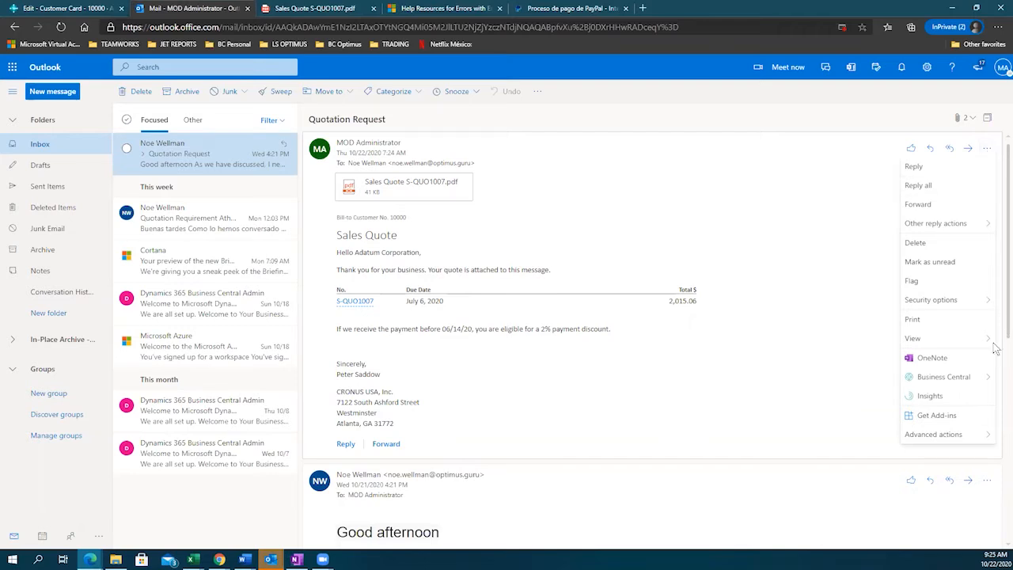
mouse_move(968, 381)
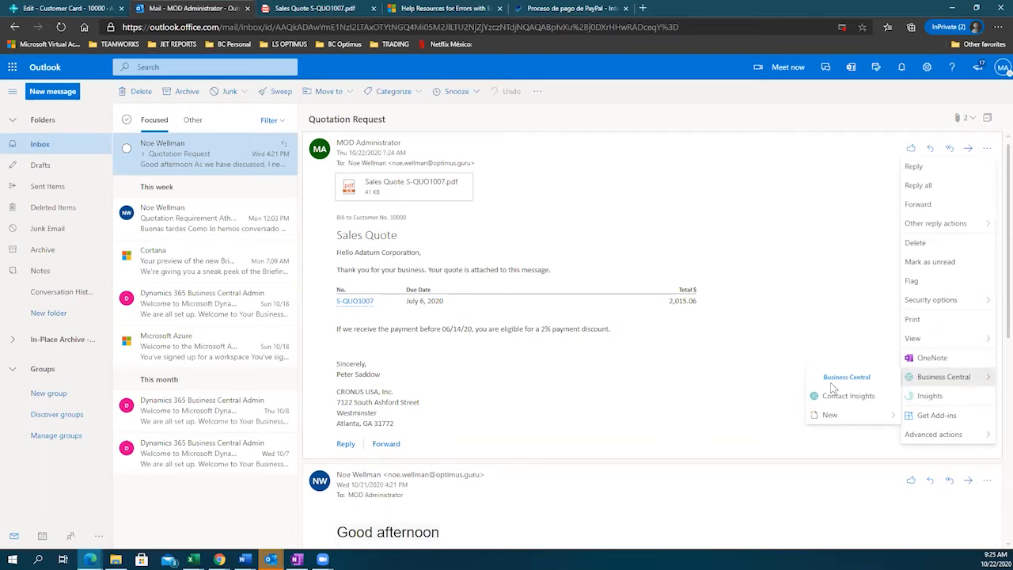
click(623, 352)
scroll(621, 362, down, 2)
scroll(618, 356, down, 2)
scroll(618, 356, up, 4)
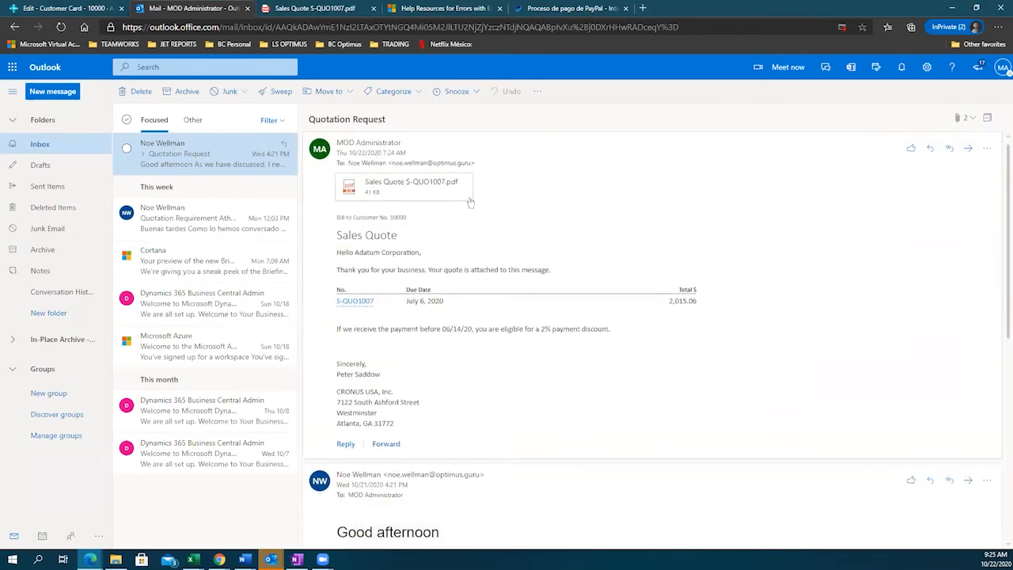
- Switch to Business Central, leave the customer card, search for "sales" and open the selected contact's Sales Quotes
click(65, 10)
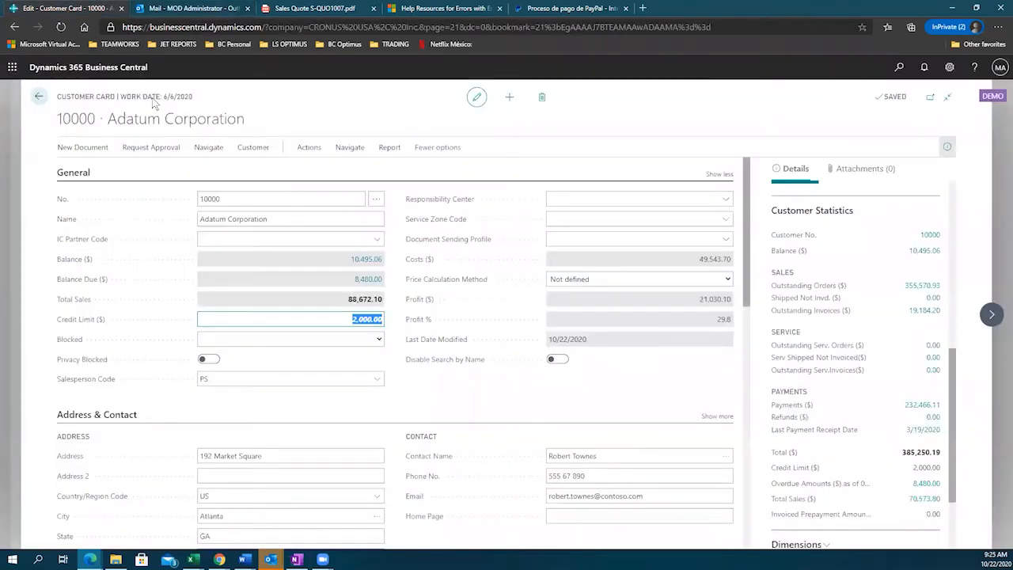
click(35, 97)
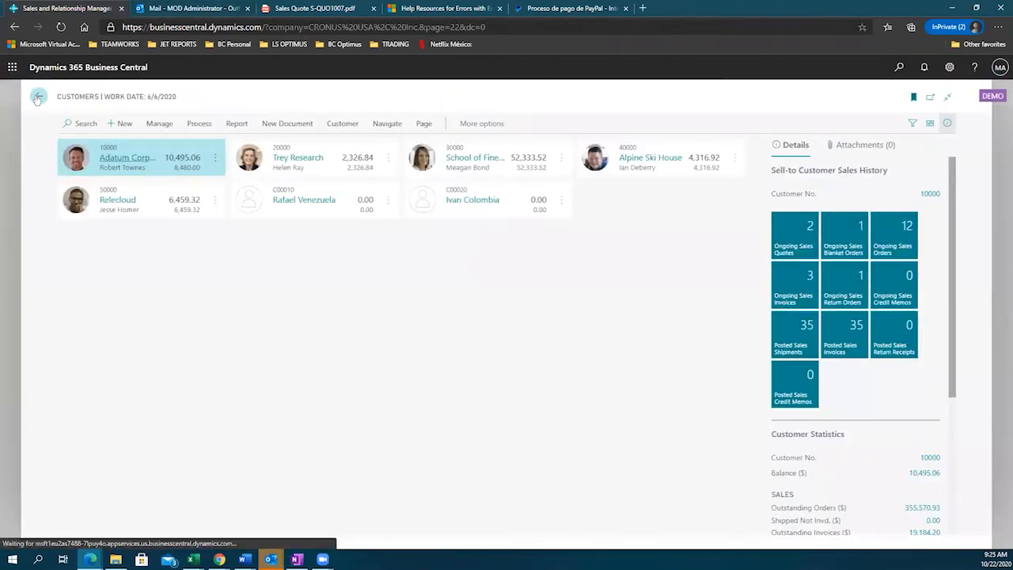
click(34, 96)
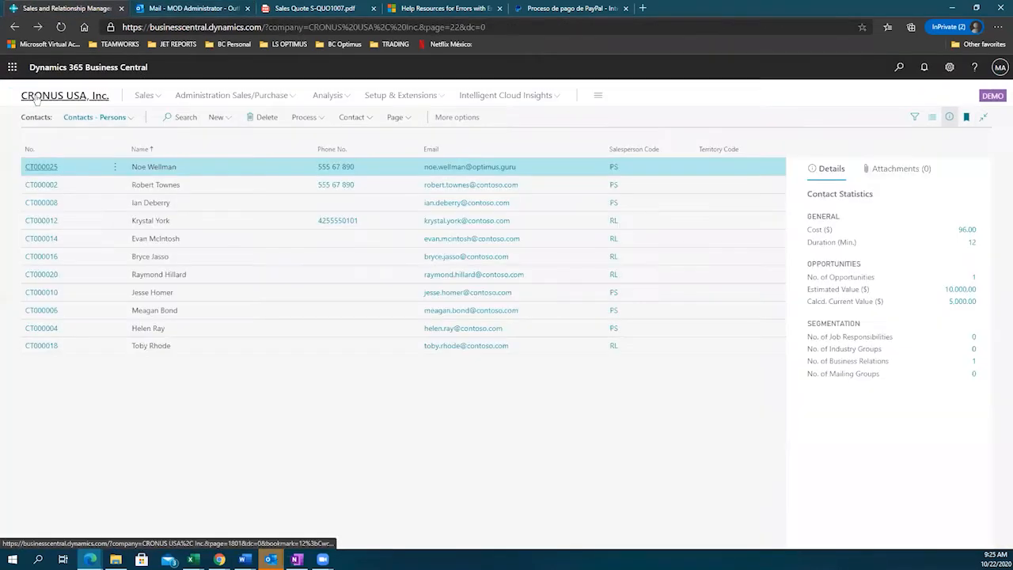
click(900, 68)
text(so)
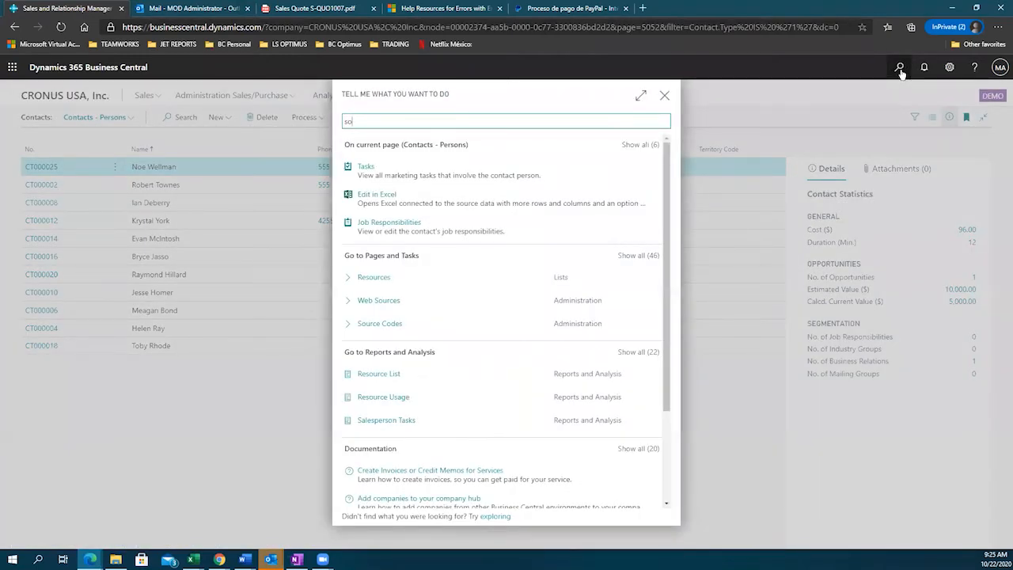
key(BackSpace)
text(ales)
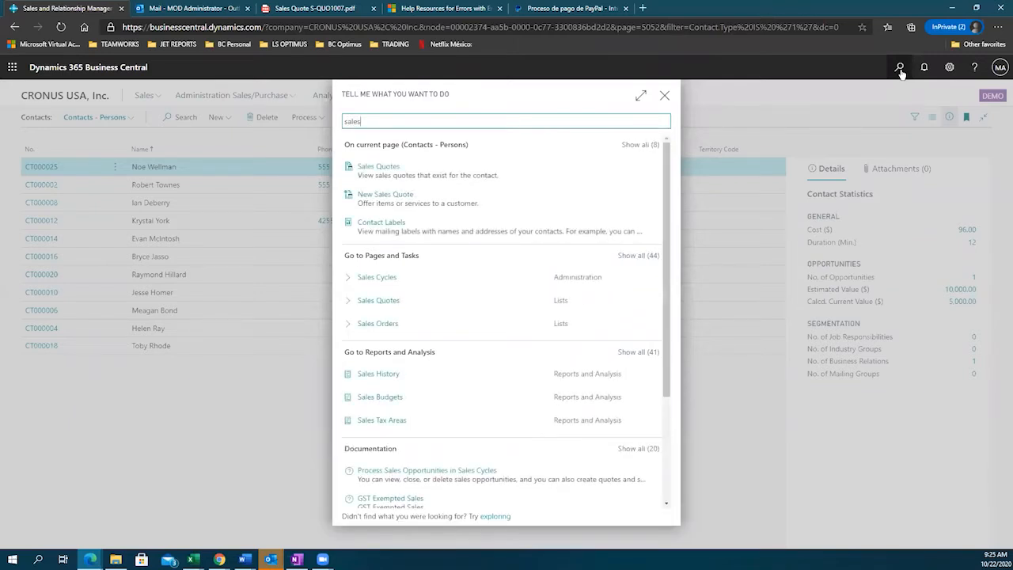
click(422, 174)
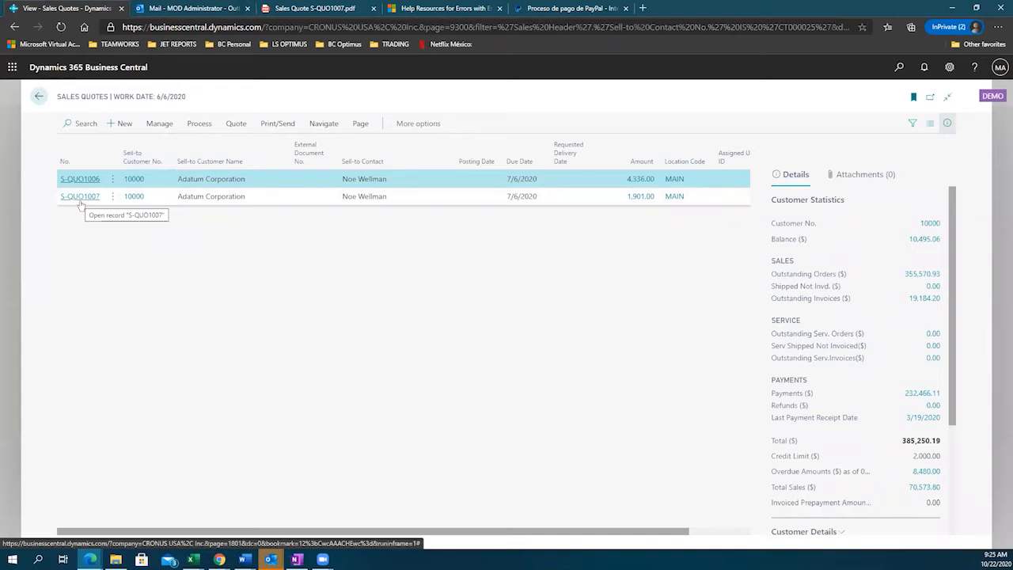
- Open the new Adatum Corporation sales quote and examine its heading, item line and sales line details
click(80, 198)
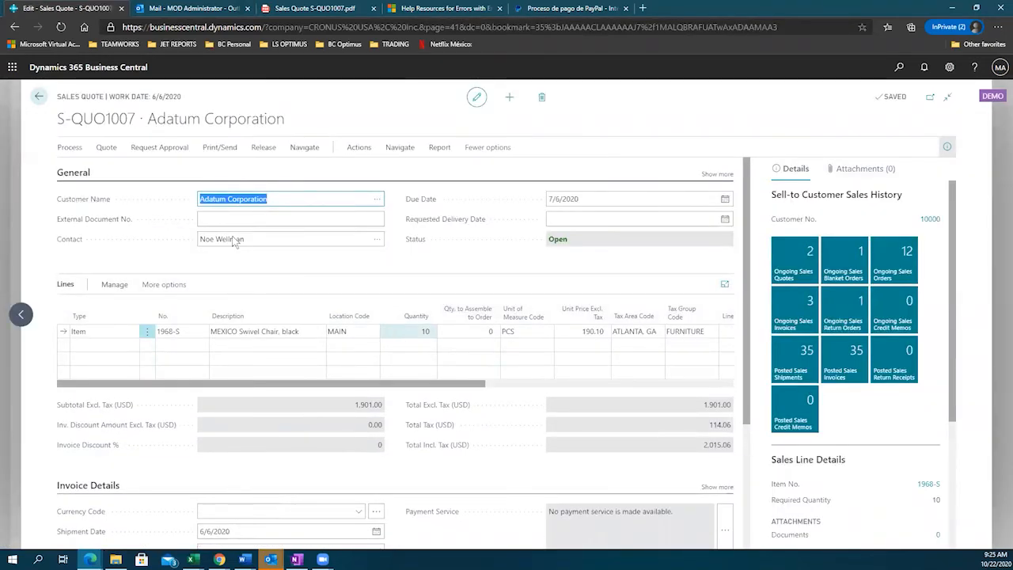
drag(58, 95, 144, 119)
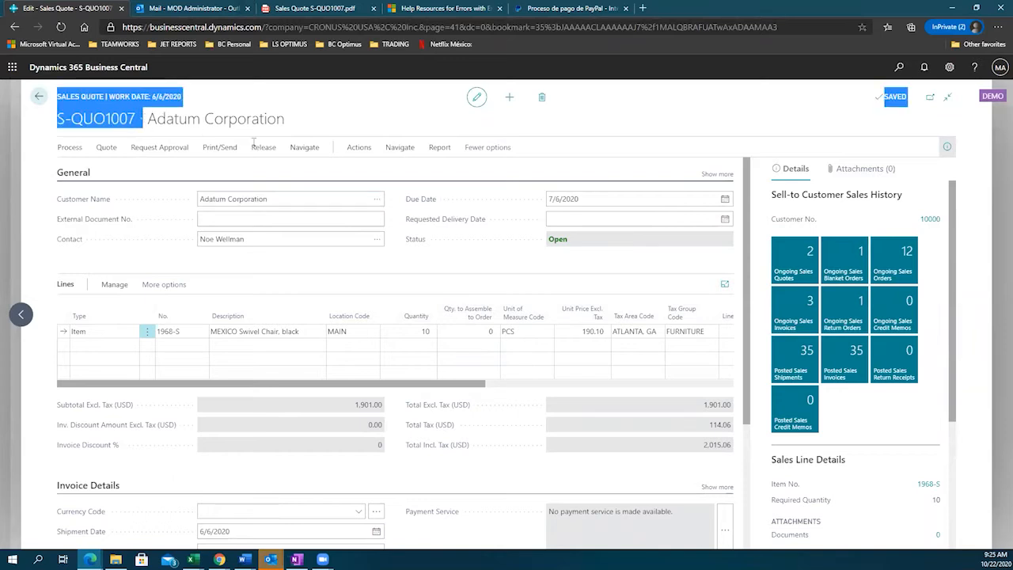
drag(254, 143, 278, 151)
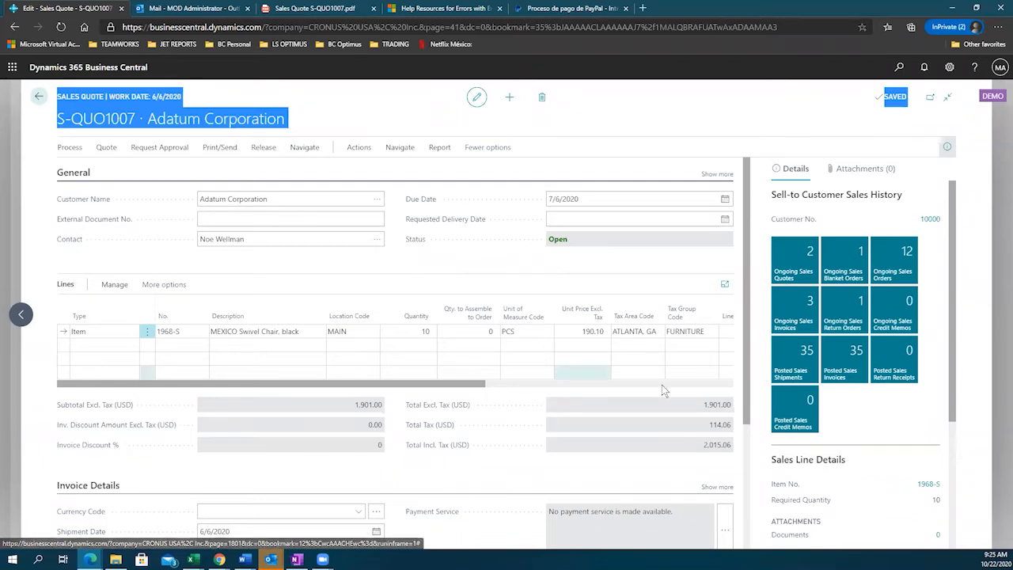
scroll(827, 361, down, 3)
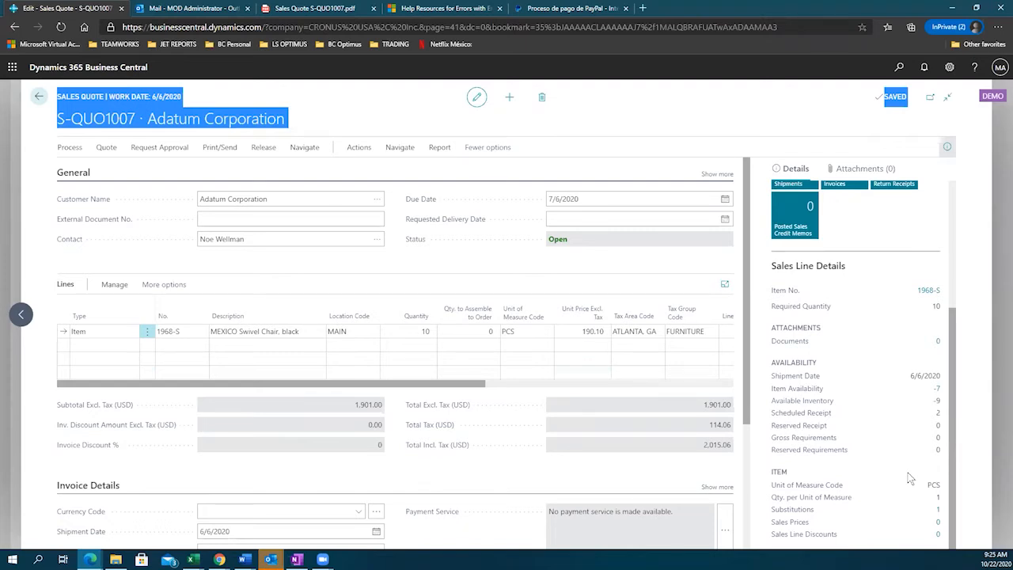
- Switch to Outlook, open Contact Insights for the sent reply and list Adatum Corporation's ongoing sales quotes
click(162, 9)
click(987, 148)
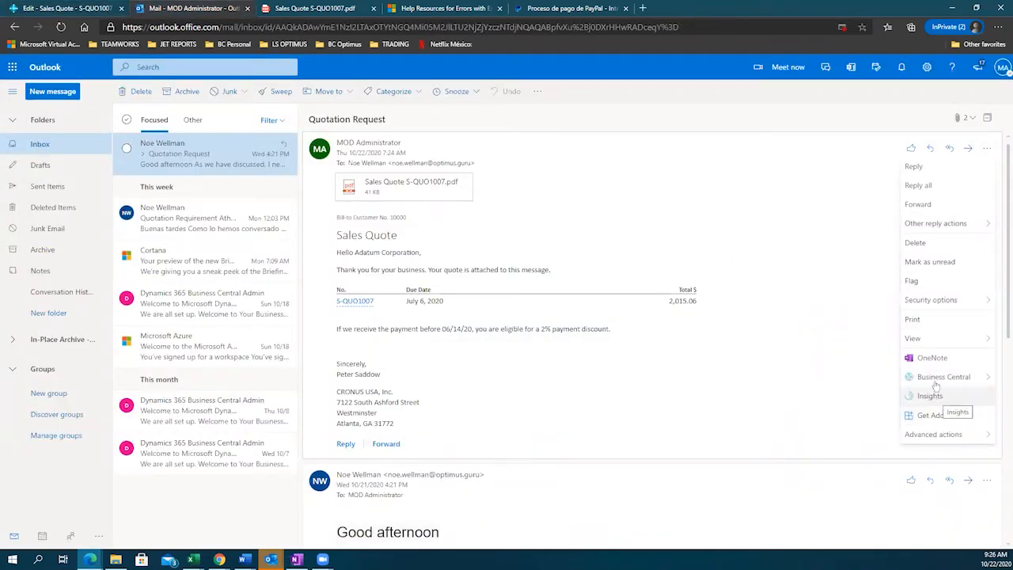
mouse_move(936, 381)
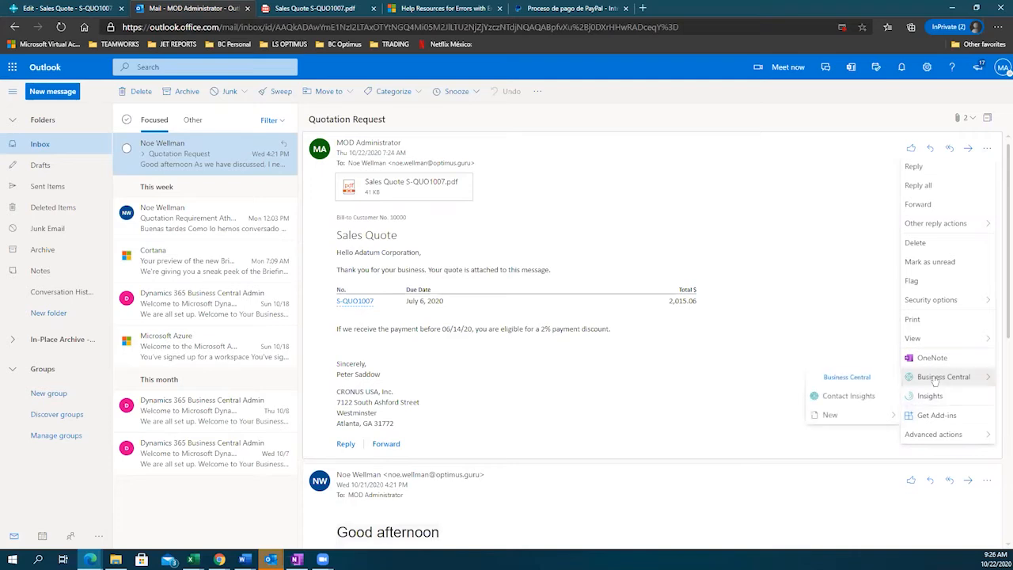
click(867, 397)
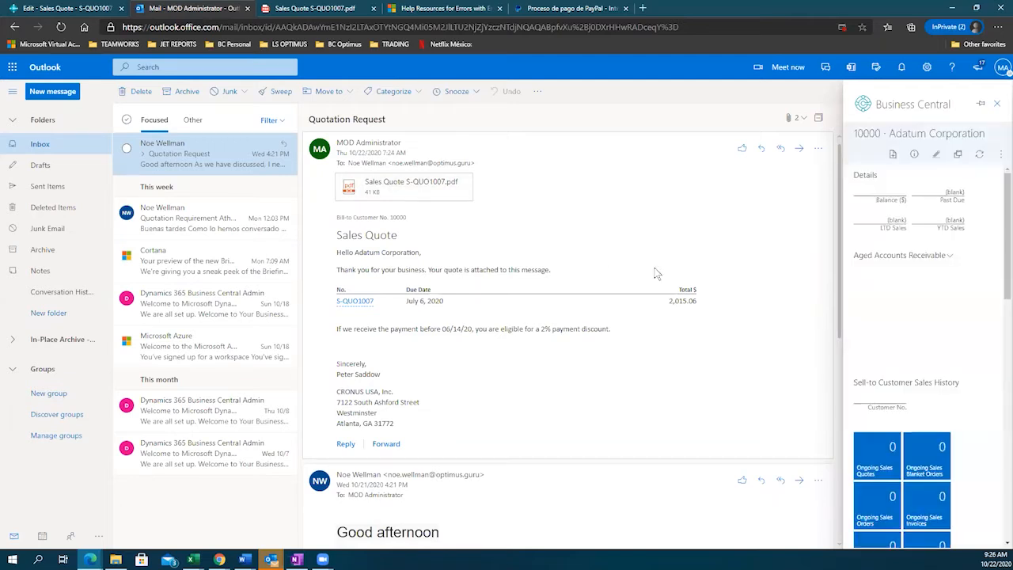
scroll(951, 303, down, 2)
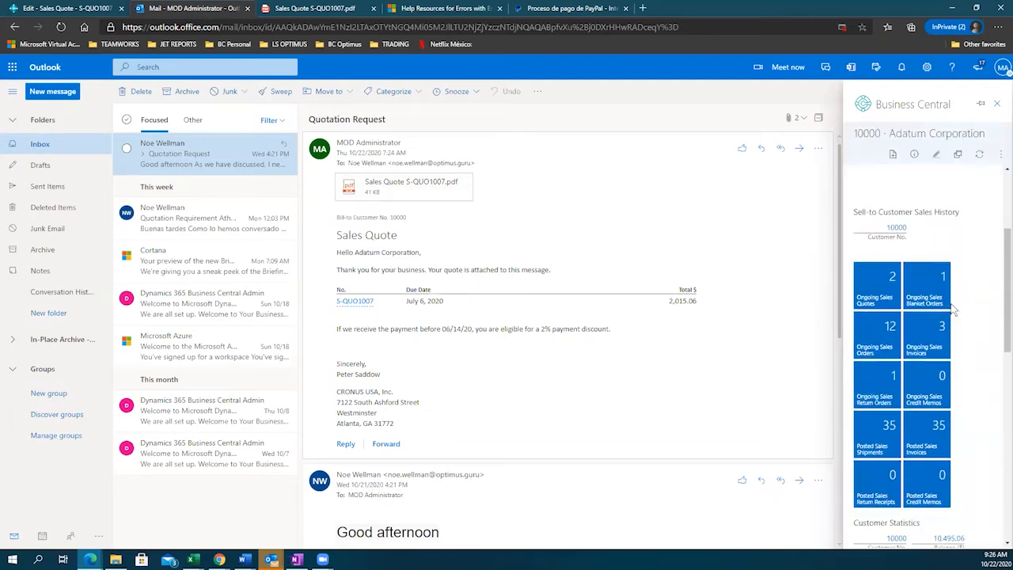
click(874, 292)
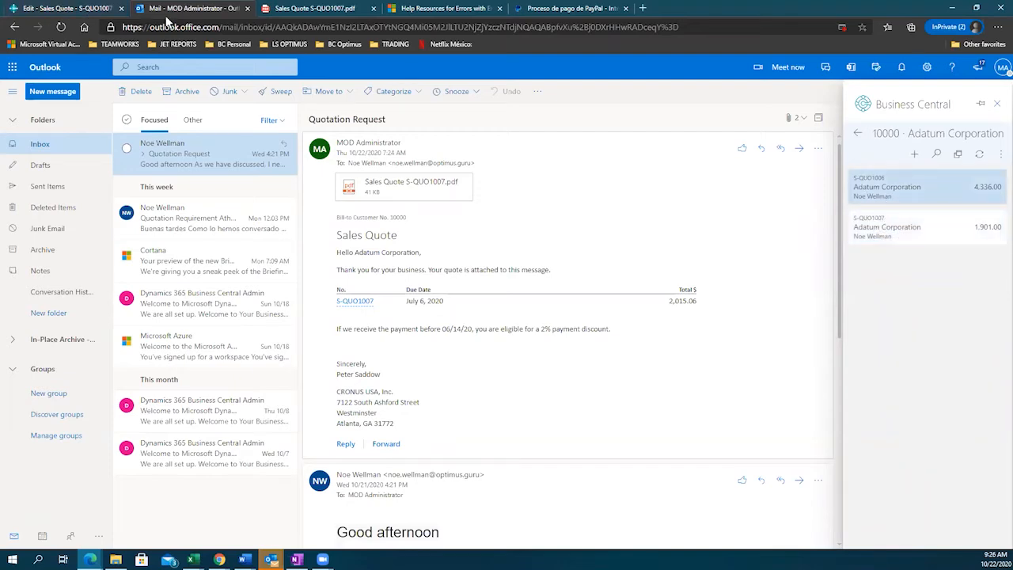
- Compare the add-in's quotes with the Sales Quotes list in Business Central and return to Outlook
click(65, 8)
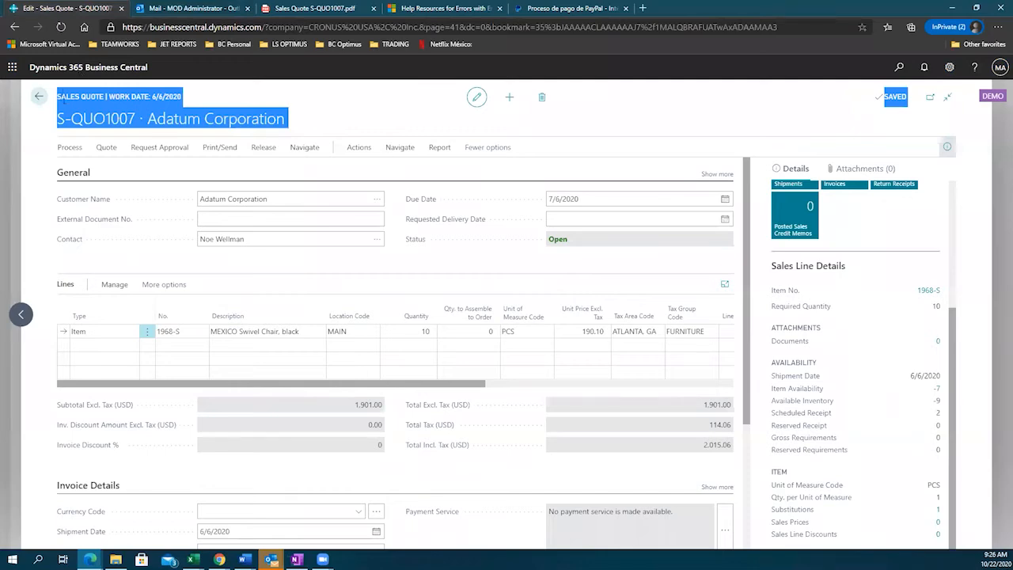
click(37, 97)
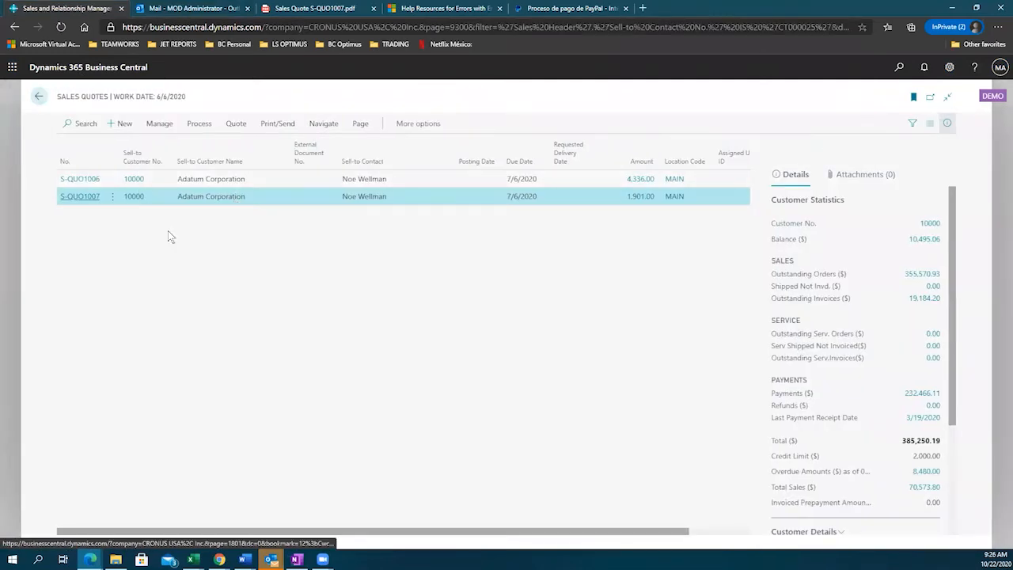
click(154, 15)
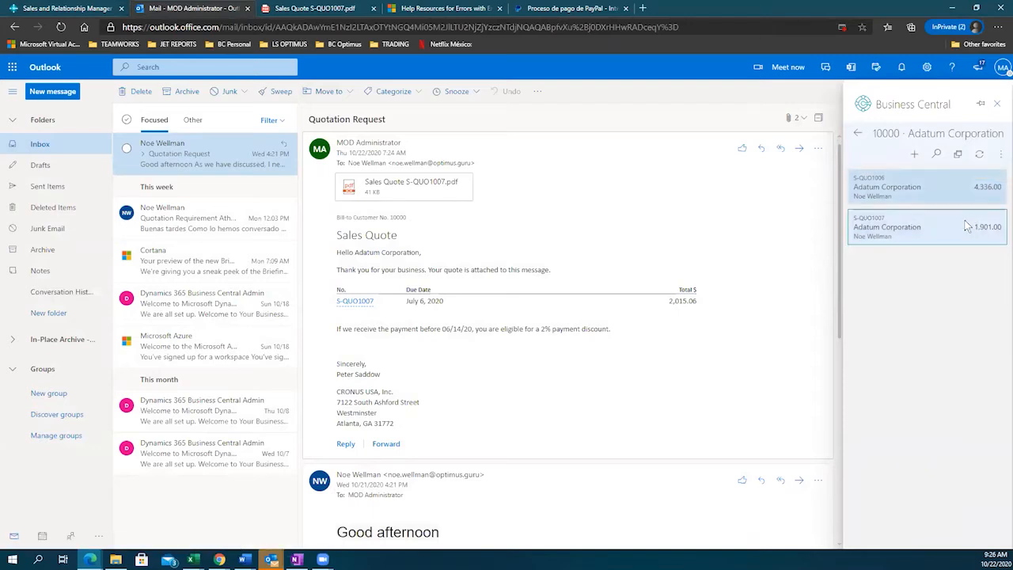
- Open the newly sent sales quote in the Outlook add-in and examine its totals, invoice details and available actions
click(878, 220)
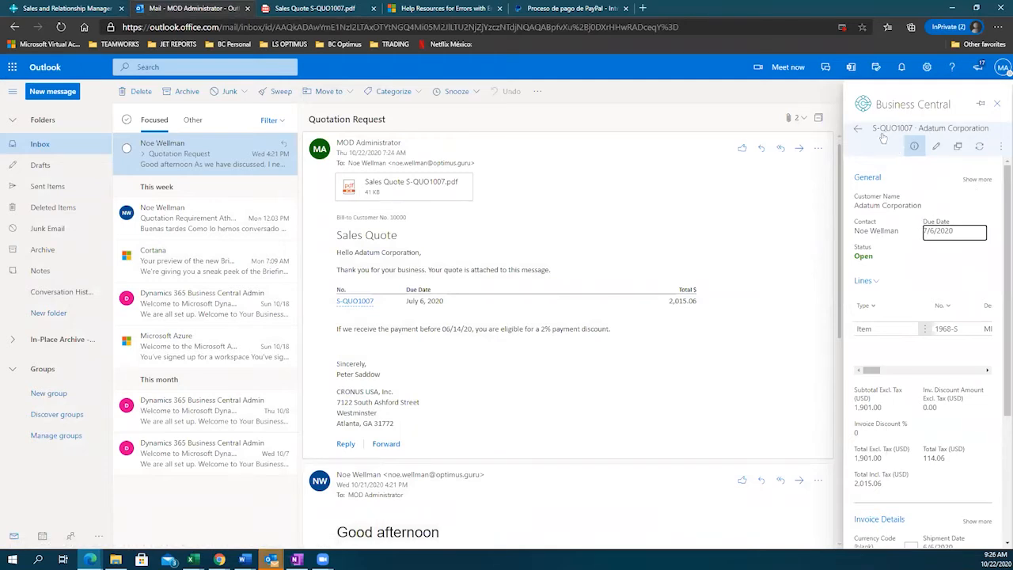
scroll(931, 257, down, 3)
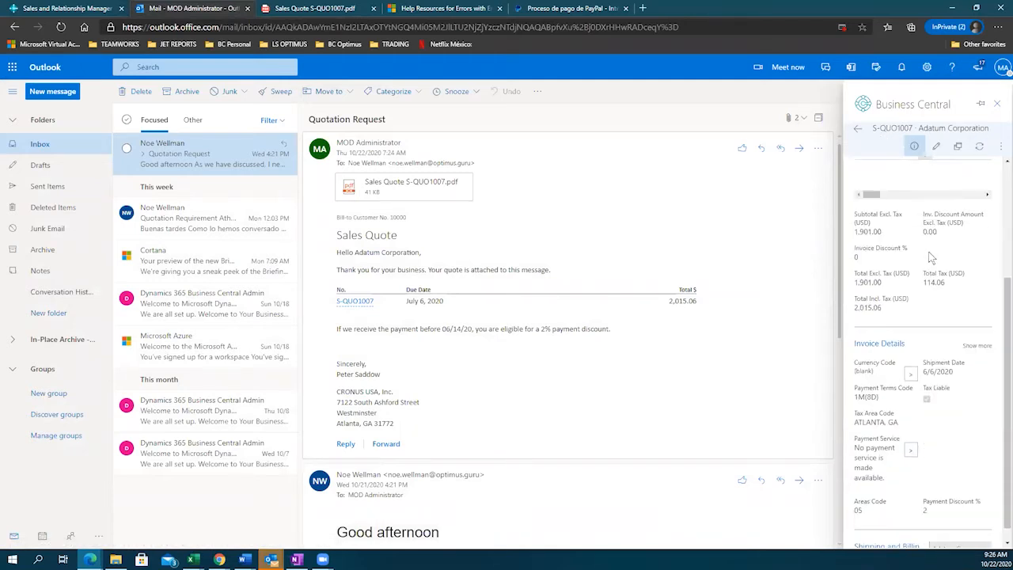
scroll(932, 257, down, 1)
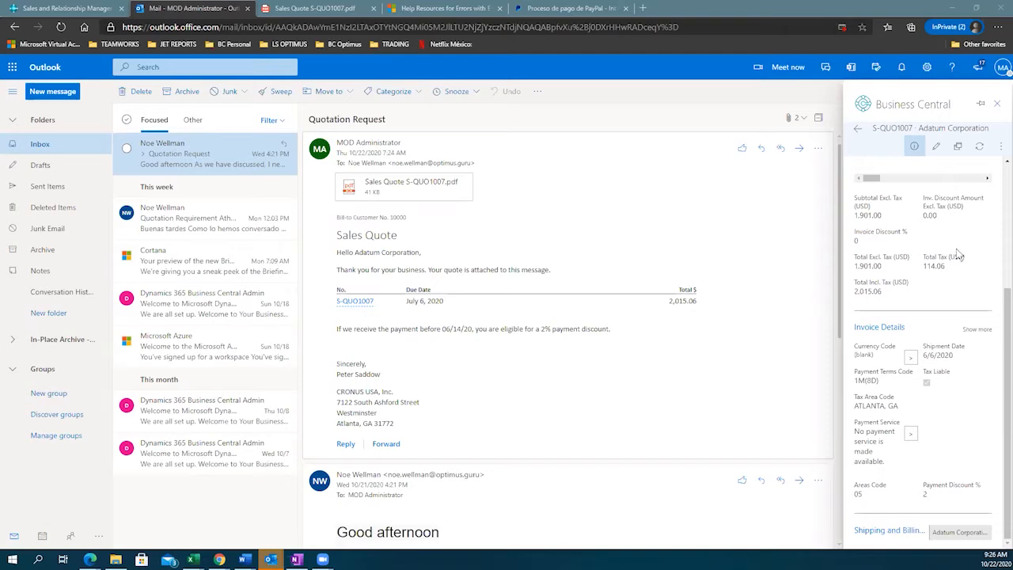
click(1000, 149)
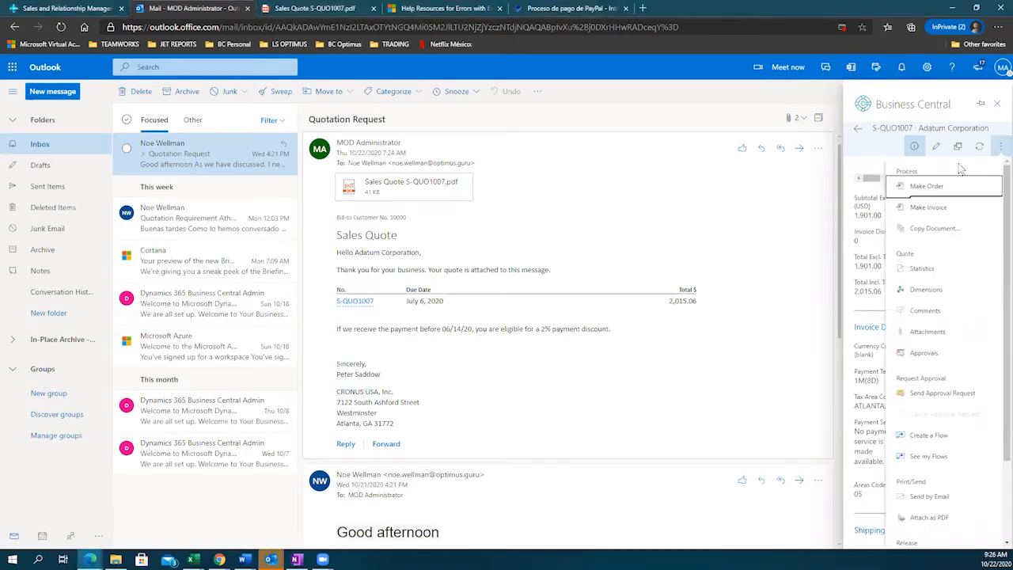
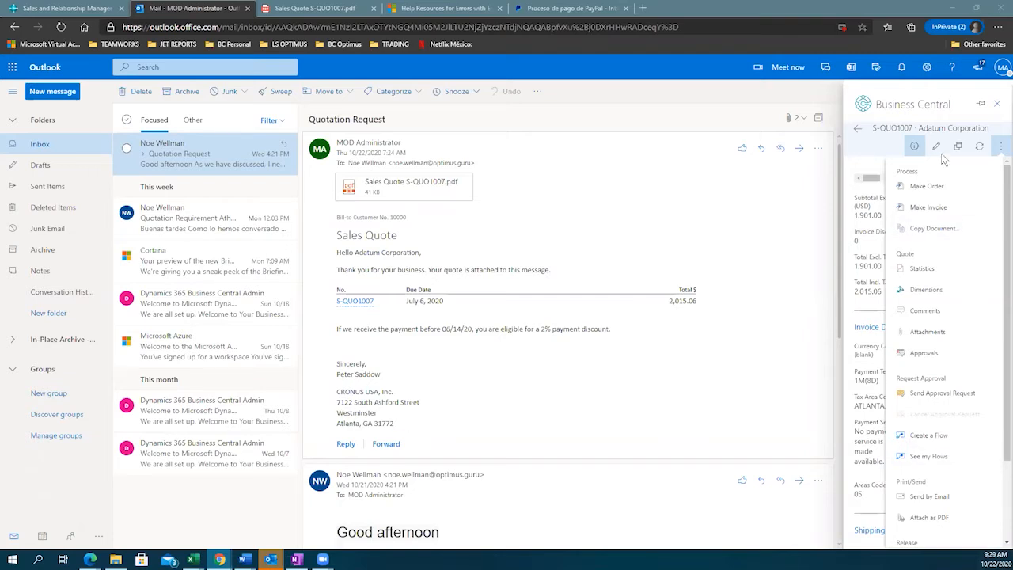
- Open the Adatum Corporation sales quote in a separate maximized window to examine it, close that window and refresh the add-in
click(959, 148)
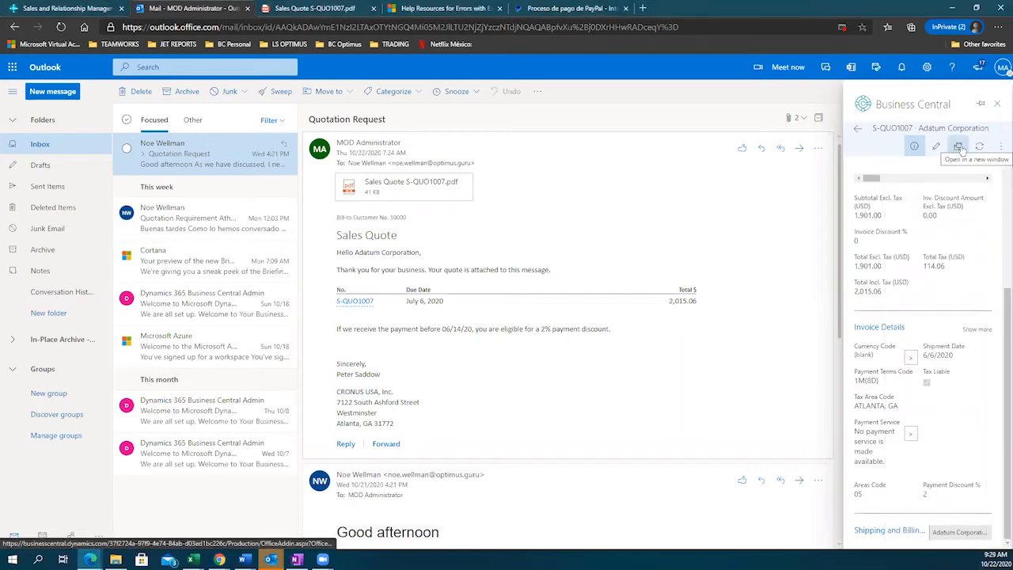
click(960, 148)
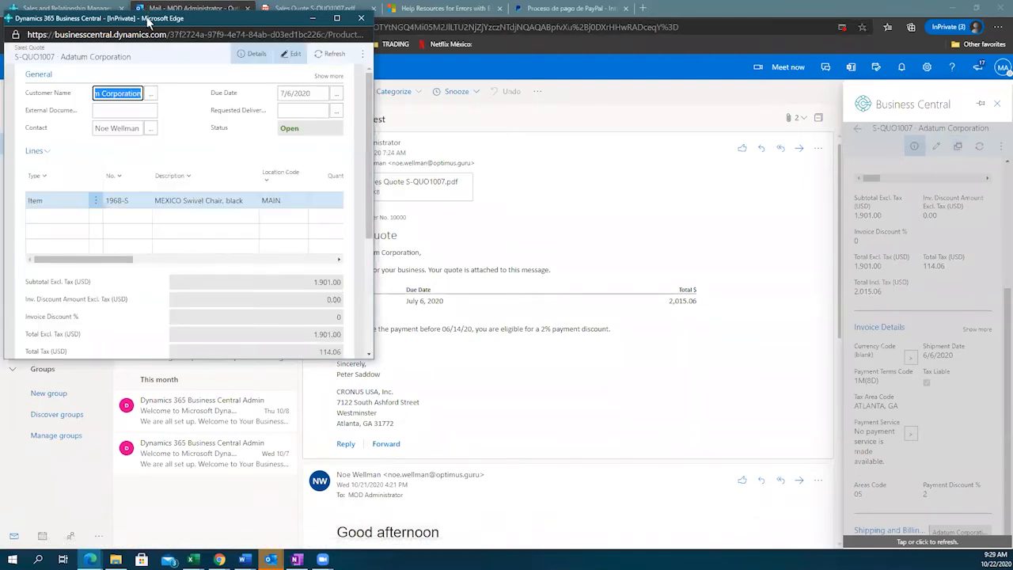
drag(152, 24, 504, 190)
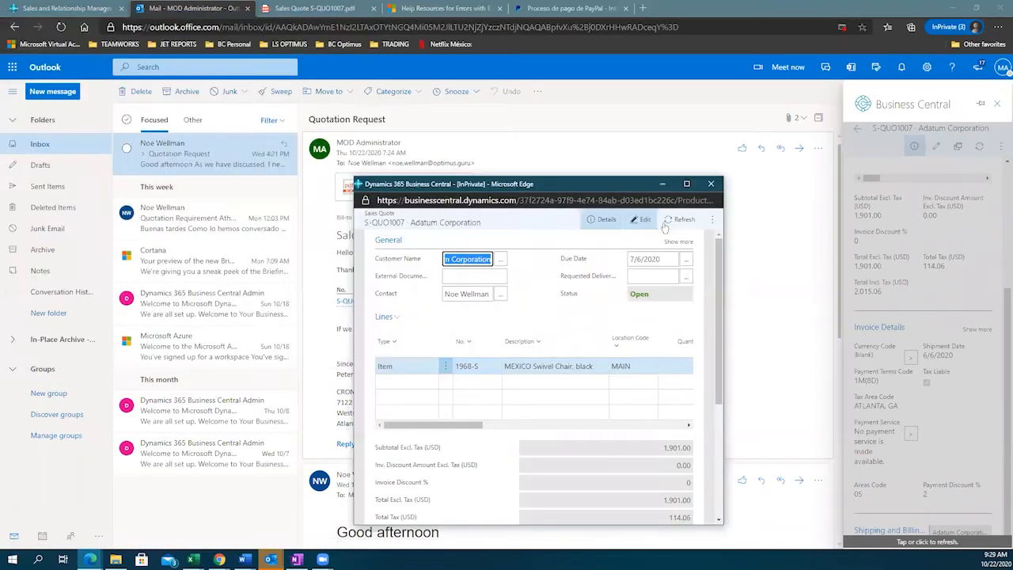
click(687, 184)
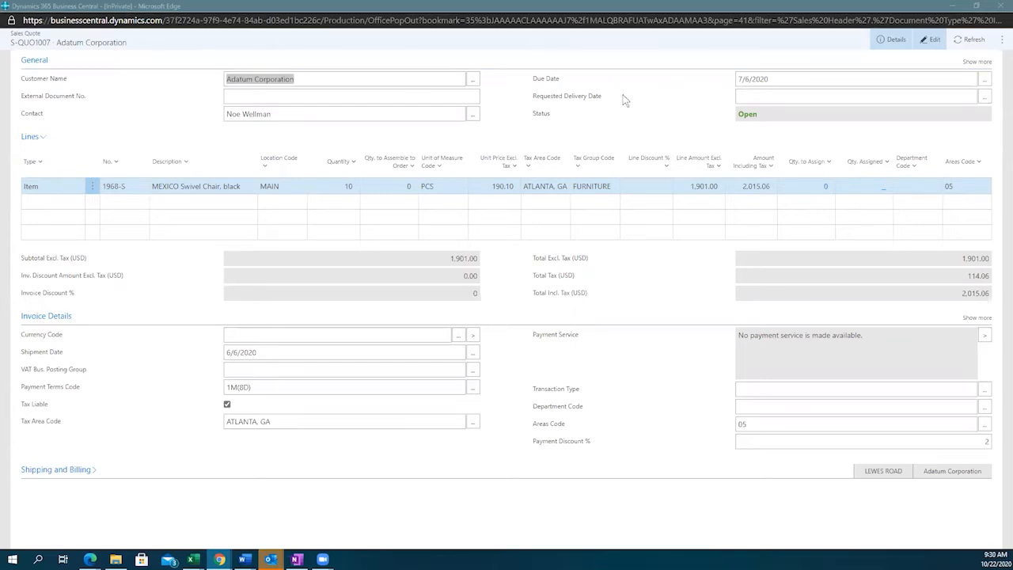
double_click(640, 7)
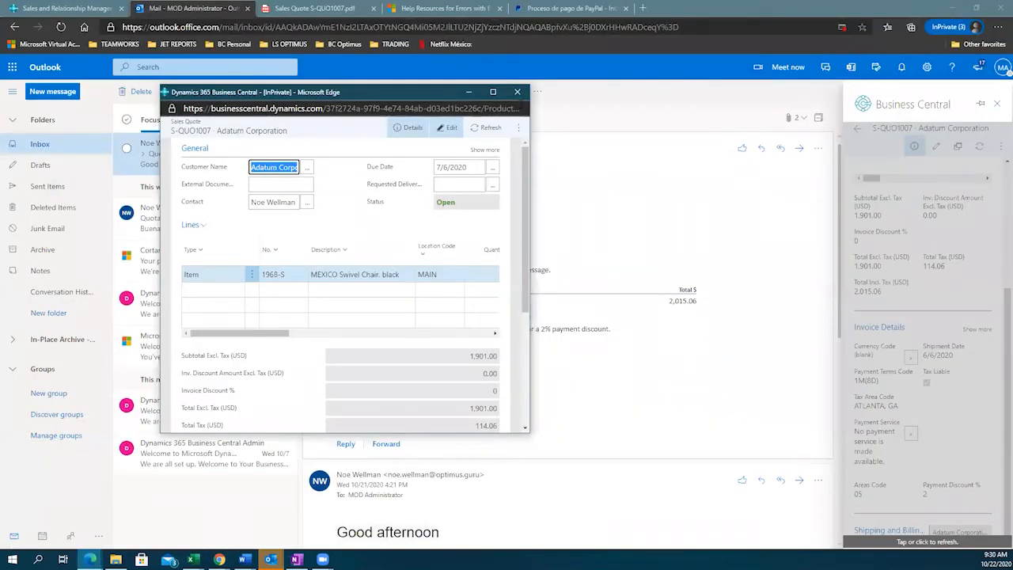
click(519, 94)
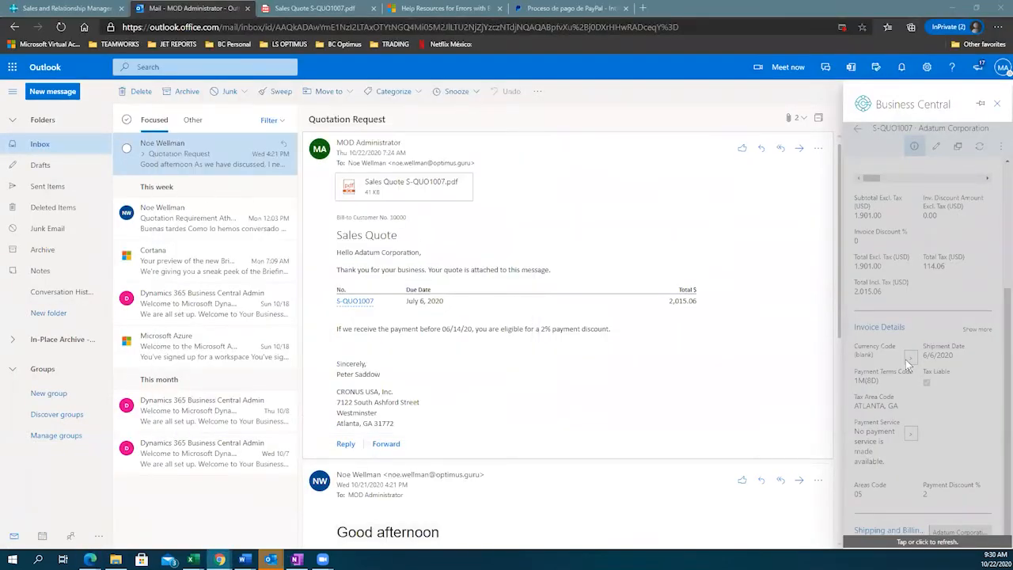
click(915, 317)
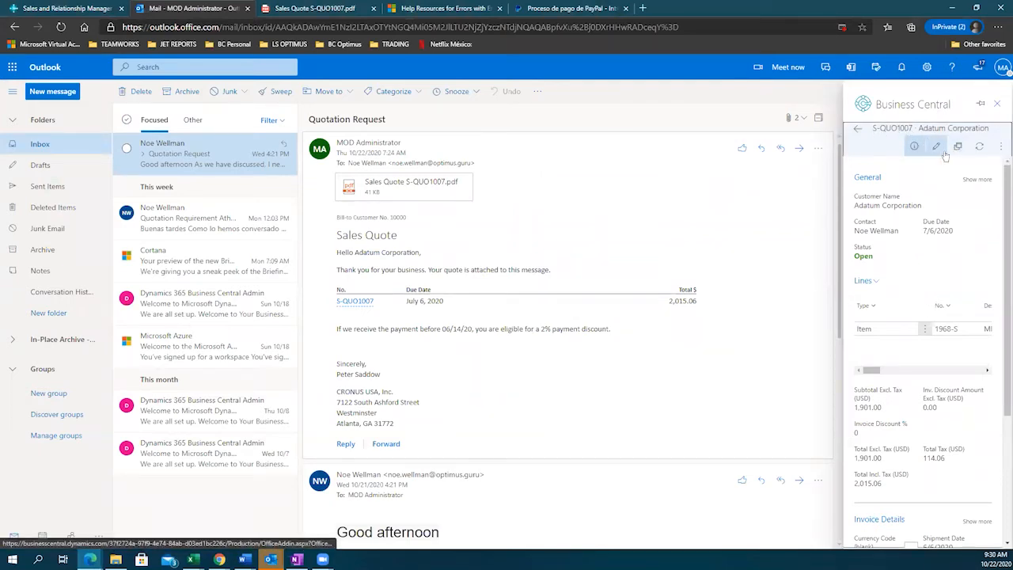
- Convert the Adatum Corporation sales quote to a sales order from the Outlook add-in
click(1001, 147)
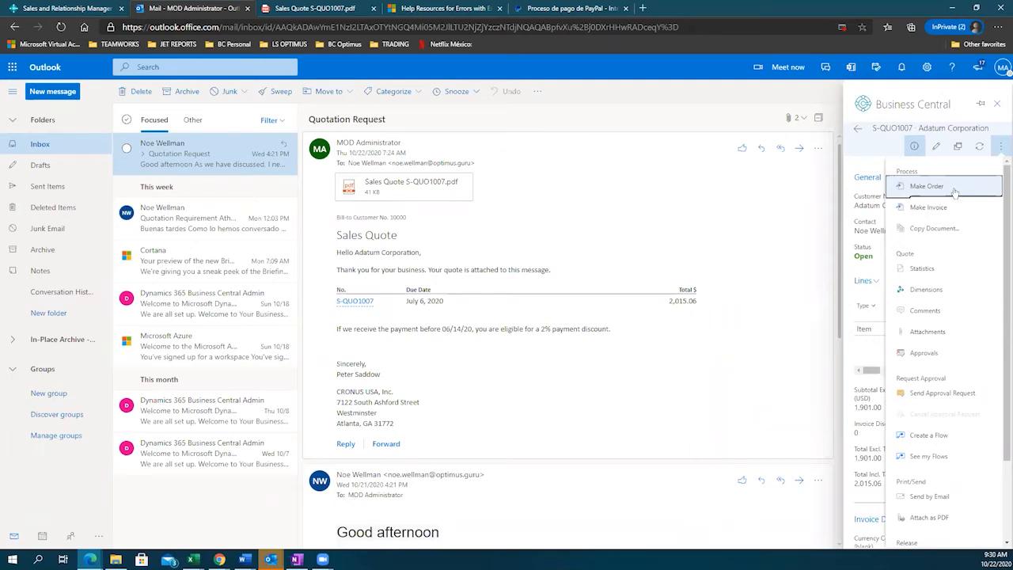
click(955, 192)
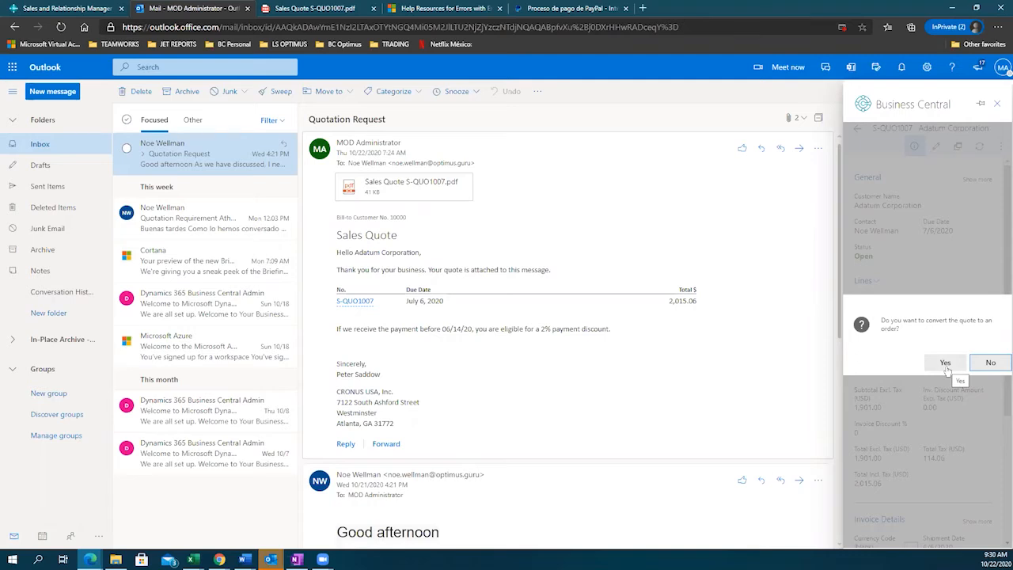
click(946, 364)
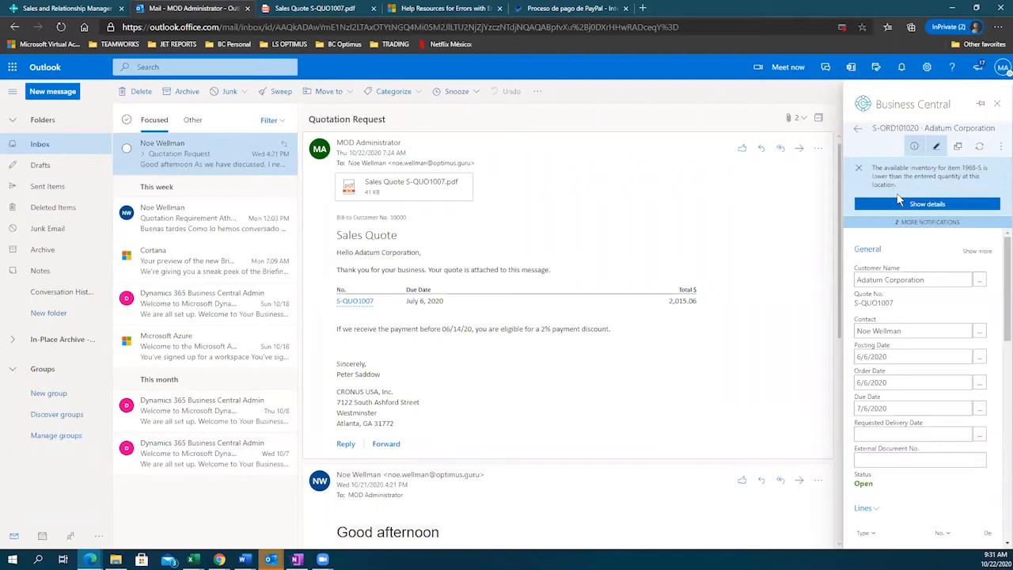
- Examine the new order's availability check for item 1968-S, including its substitute items, and return to the order
scroll(920, 311, down, 10)
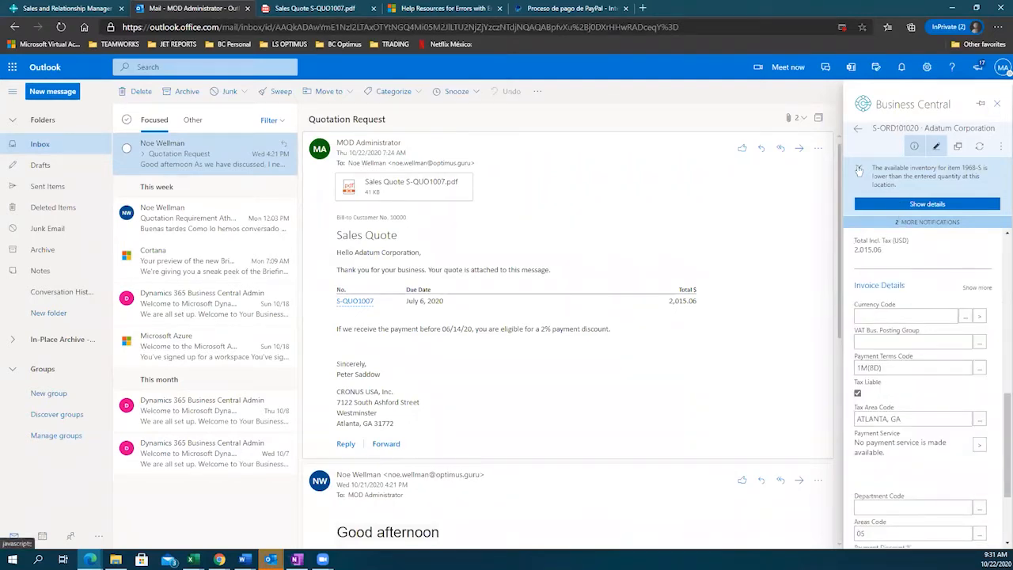
click(898, 206)
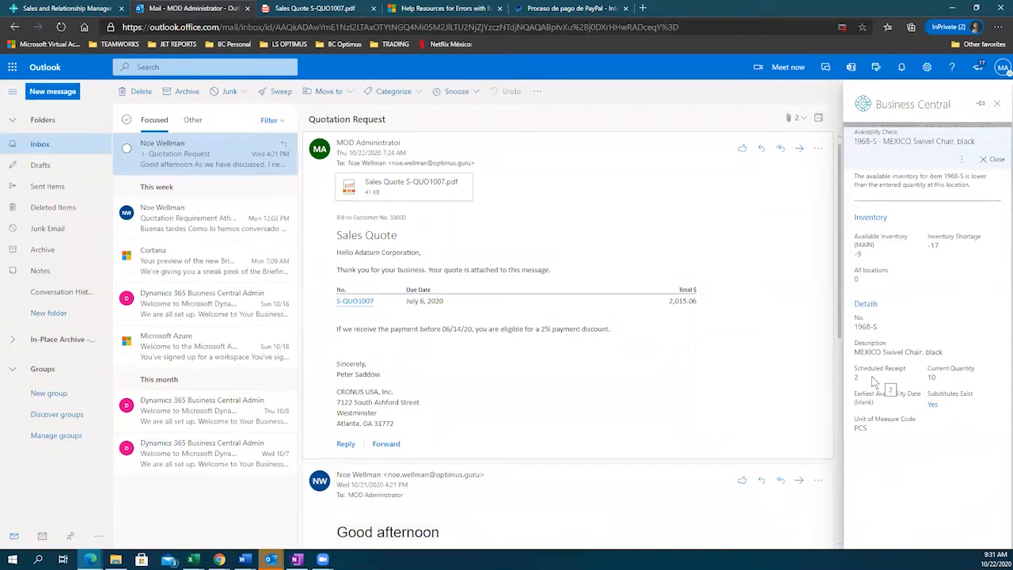
click(934, 405)
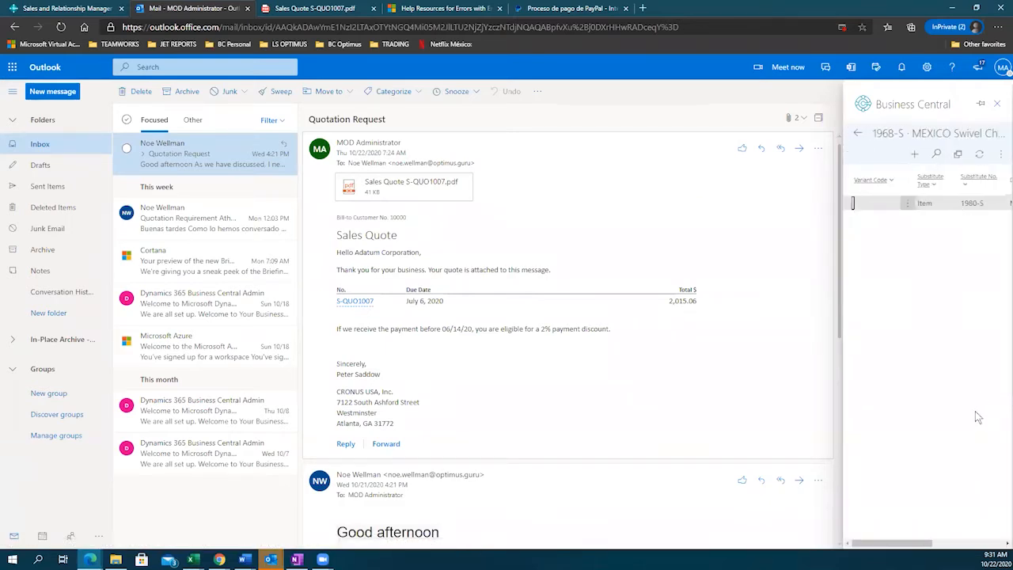
drag(928, 543, 941, 525)
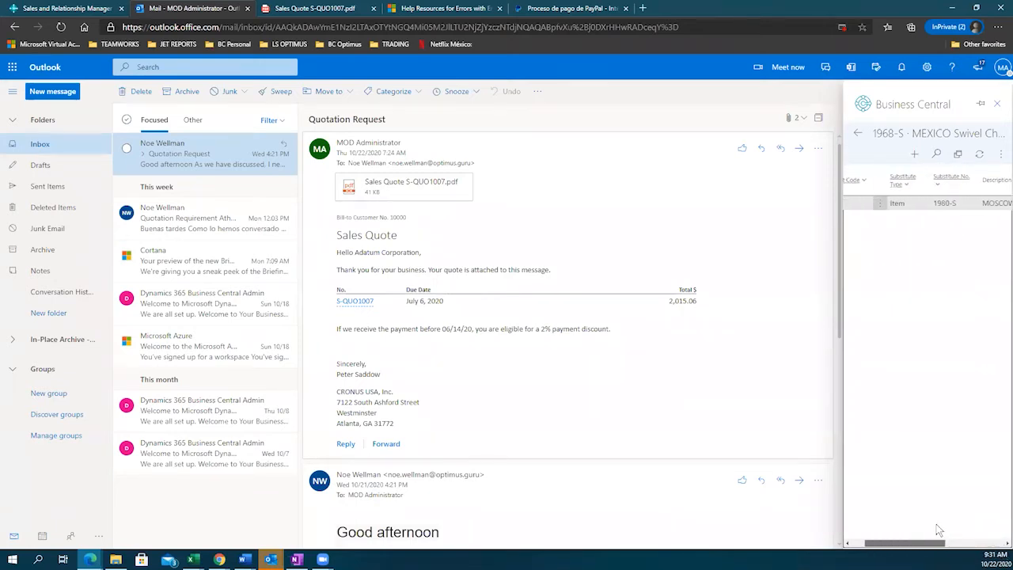
click(953, 202)
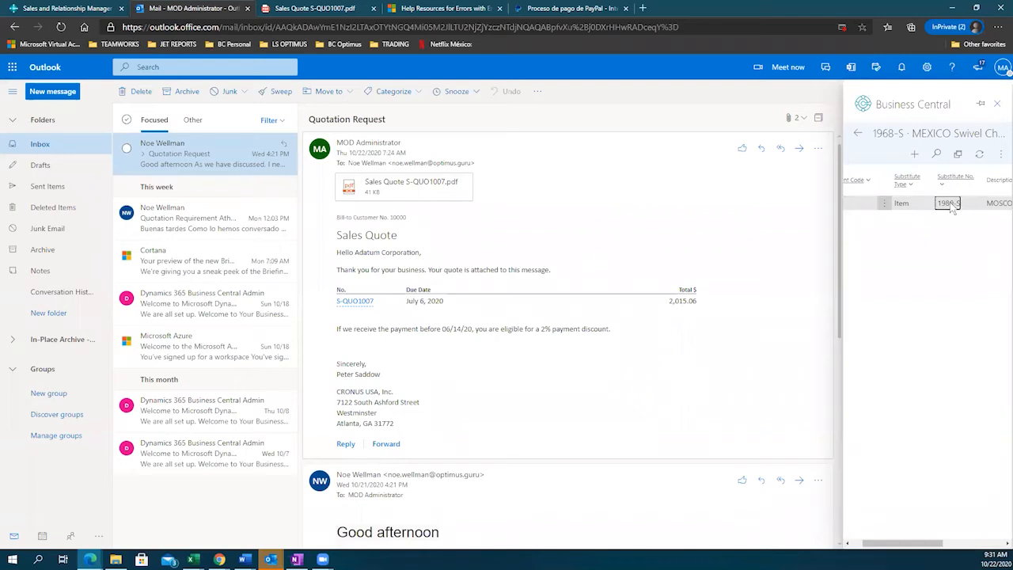
click(858, 135)
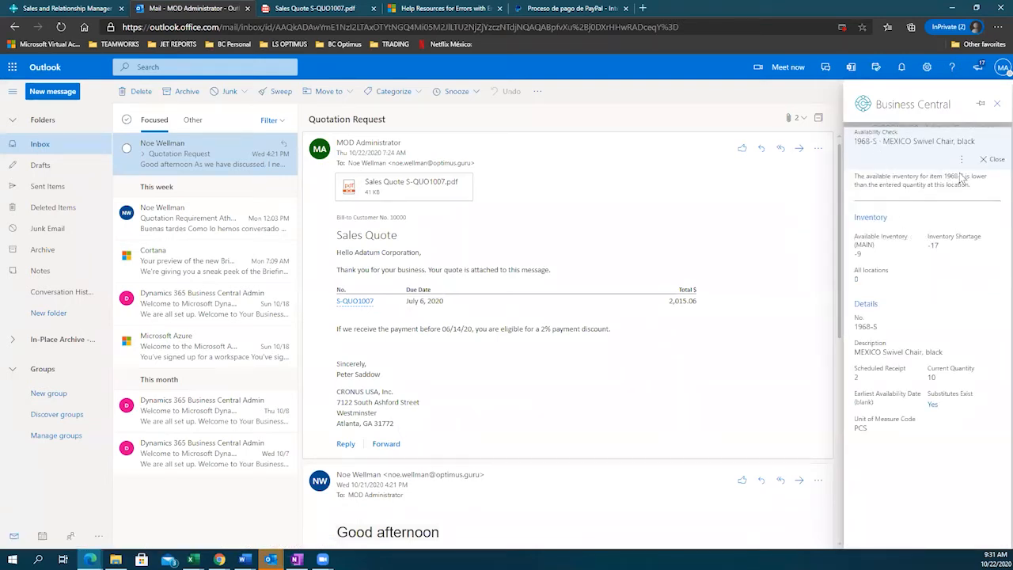
click(891, 430)
click(992, 160)
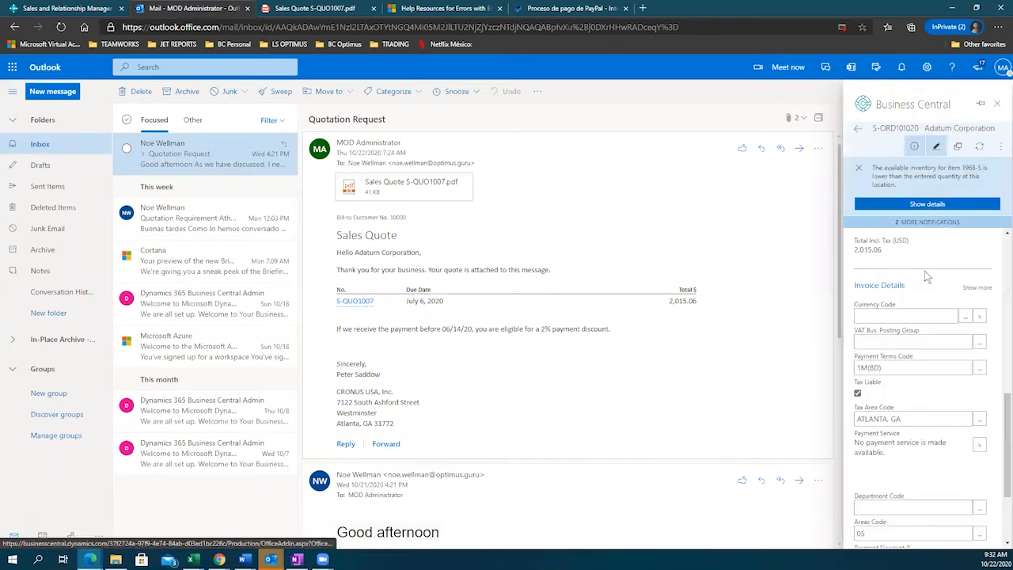
- Dismiss the new sales order's inventory and credit limit notifications and close the Business Central add-in
click(859, 168)
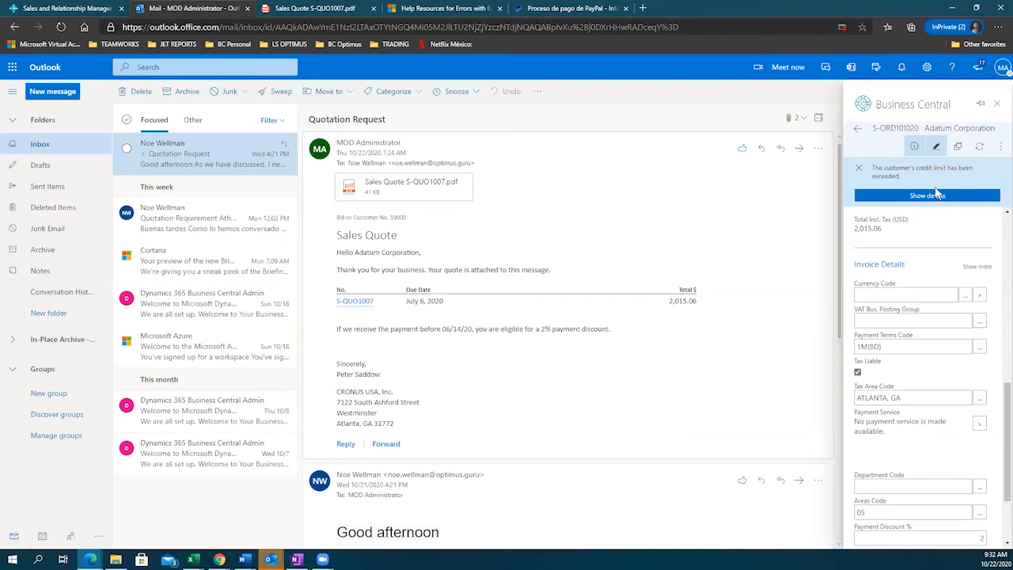
click(864, 173)
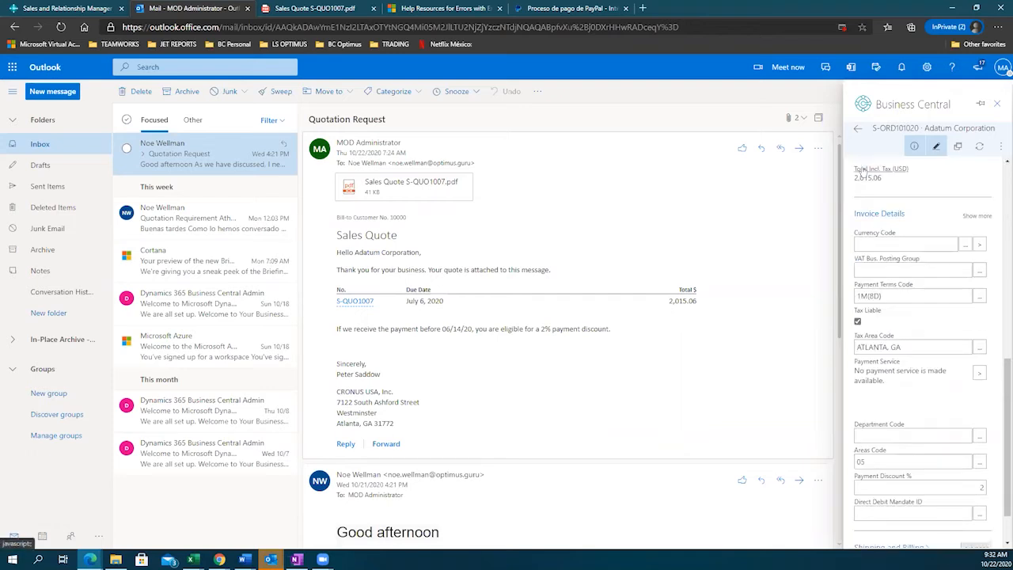
scroll(958, 299, up, 10)
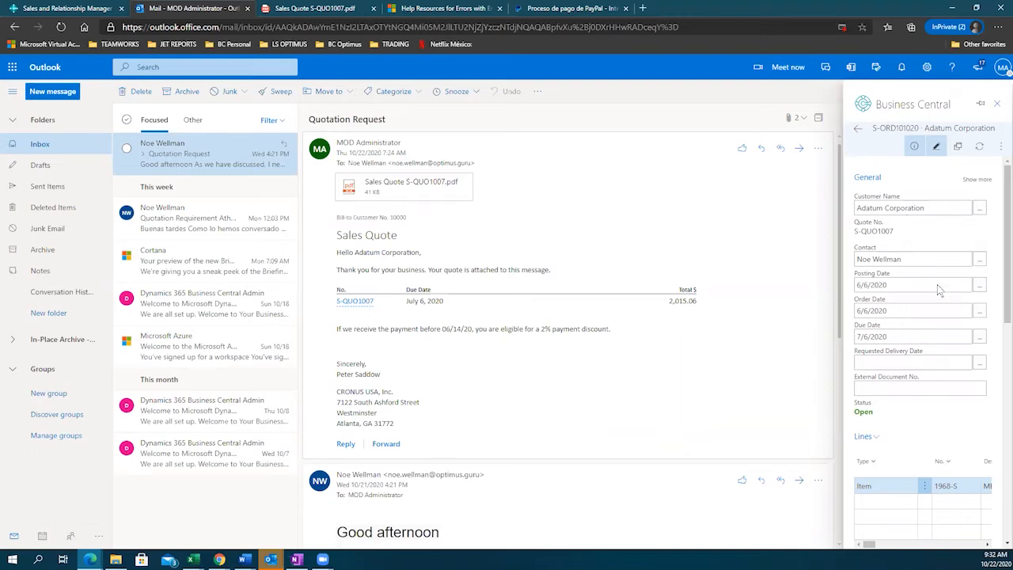
click(998, 104)
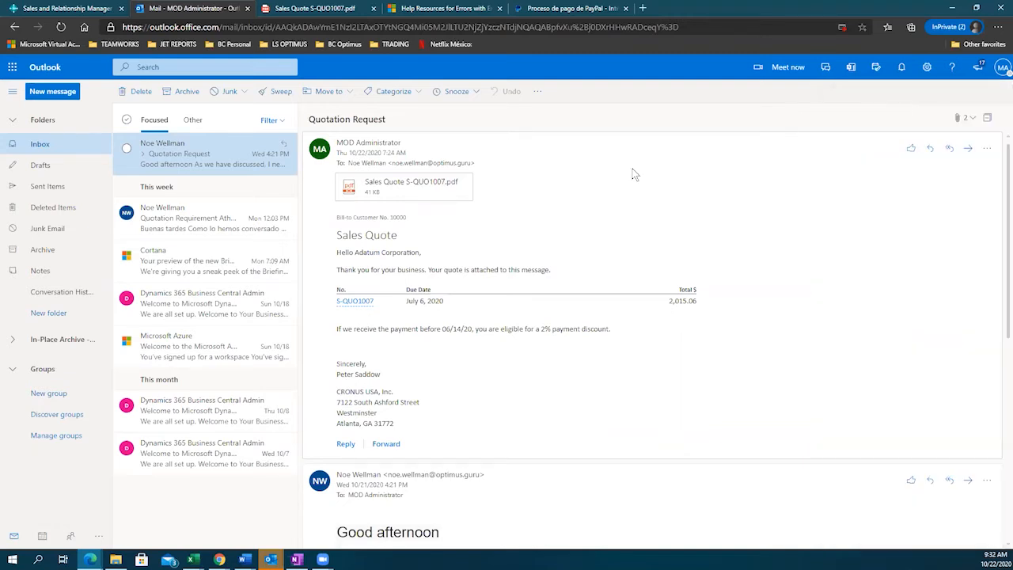
- Switch to Business Central and search for "sales orders" to open the Sales Orders list
click(54, 9)
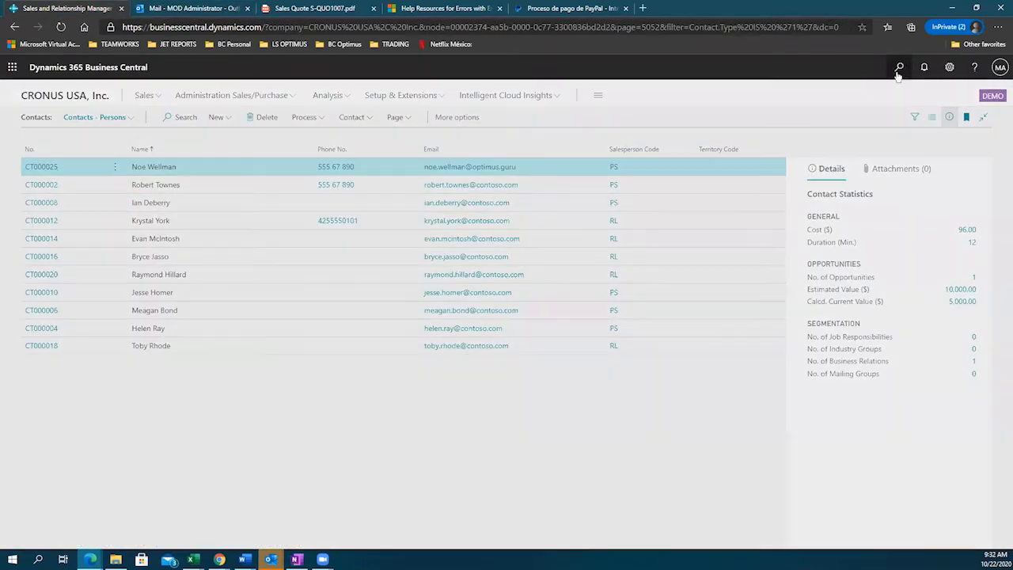
click(899, 68)
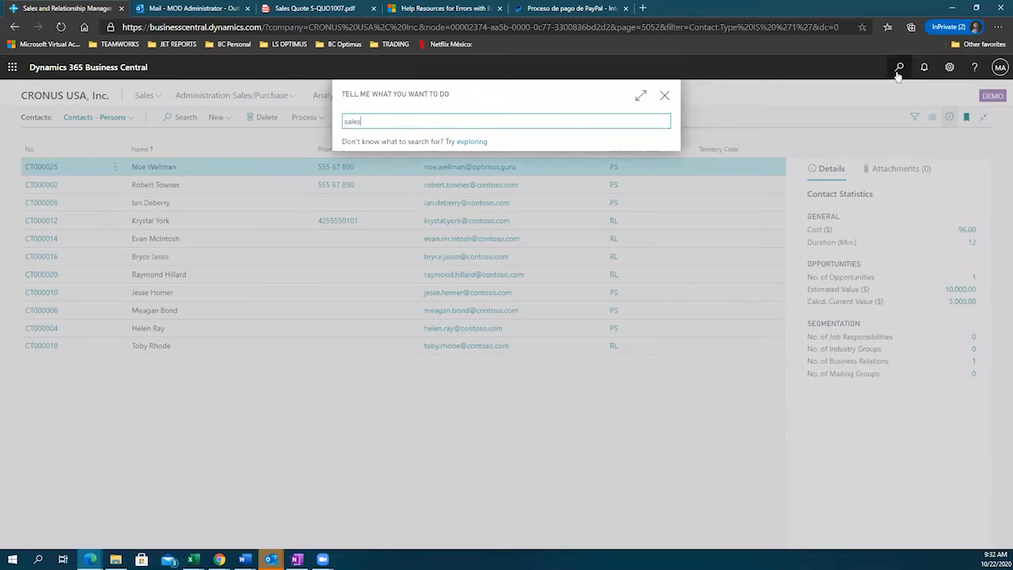
text(sales orders)
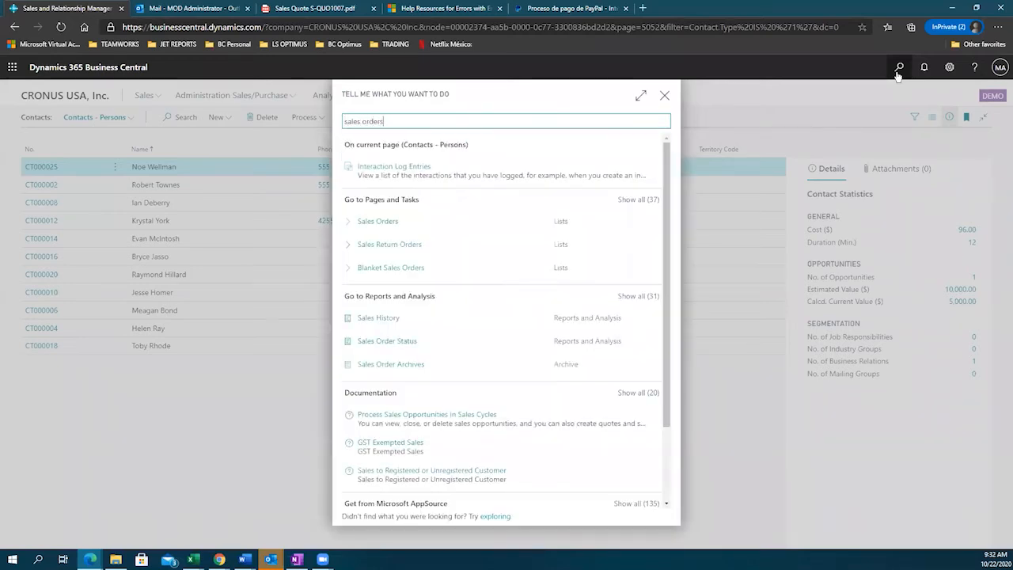
click(378, 168)
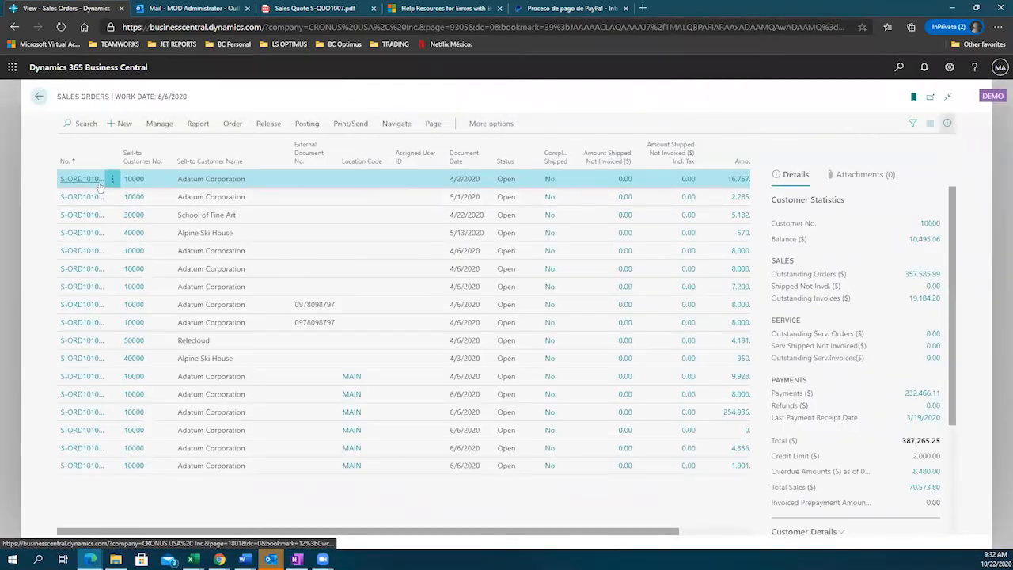
click(75, 180)
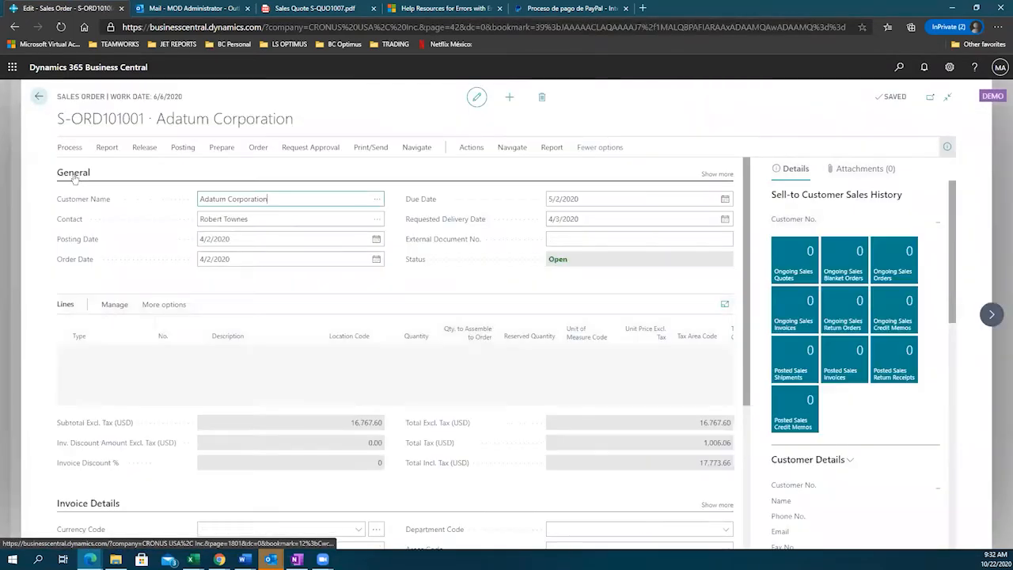
click(38, 95)
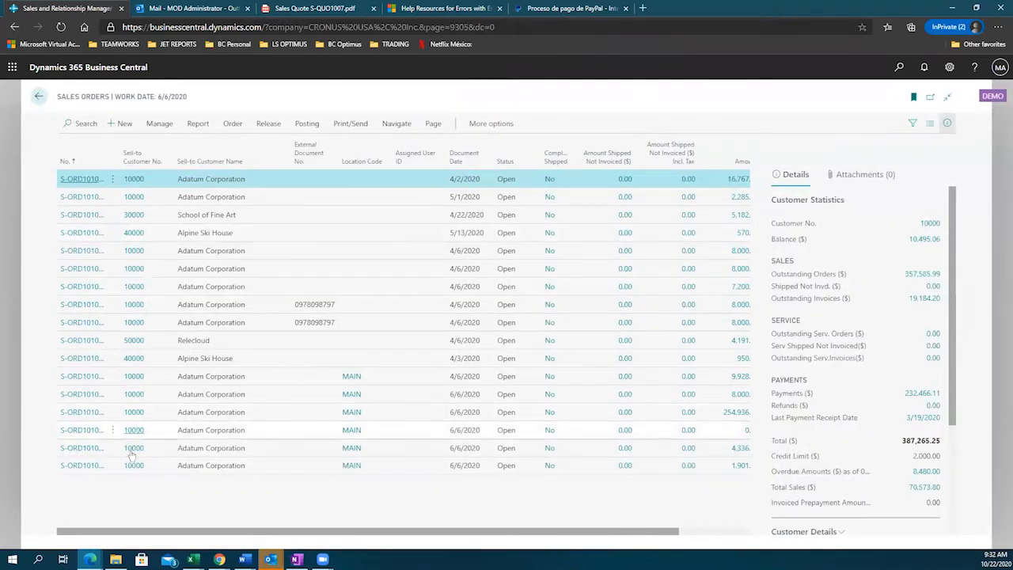
- Open the last Adatum Corporation order in the Sales Orders list and examine its heading, contact, item line and item details
click(86, 465)
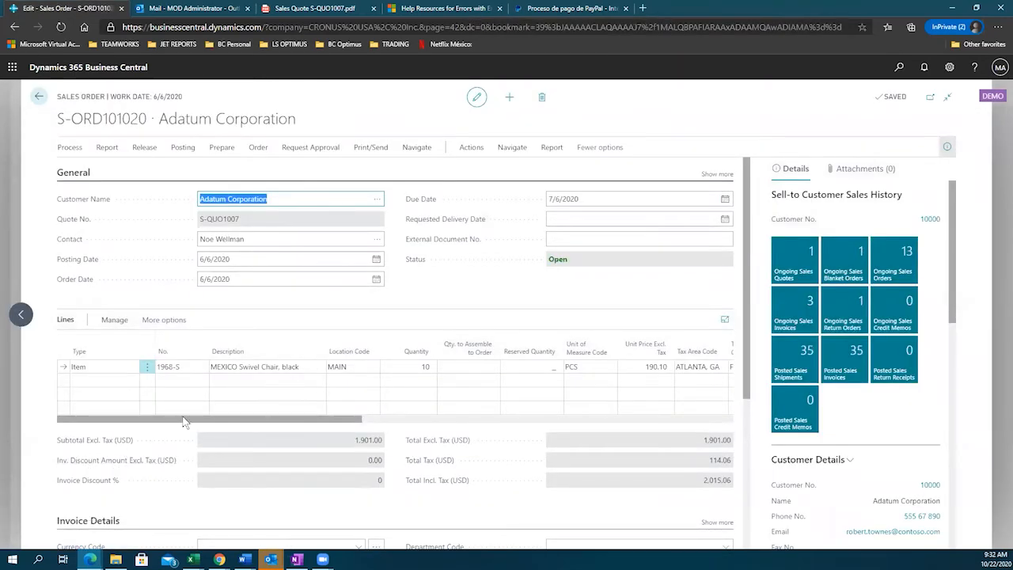
click(238, 237)
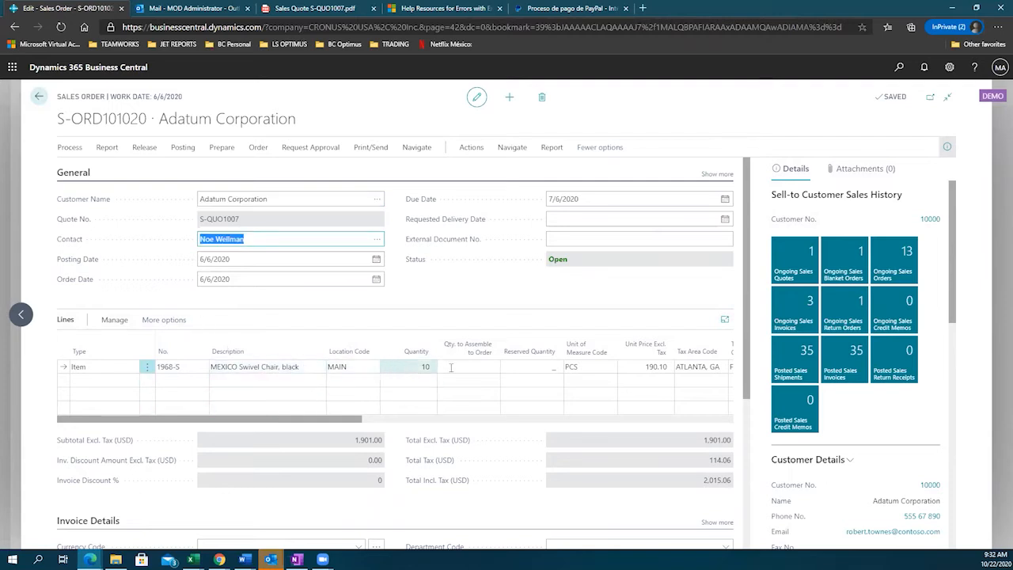
drag(59, 98, 308, 136)
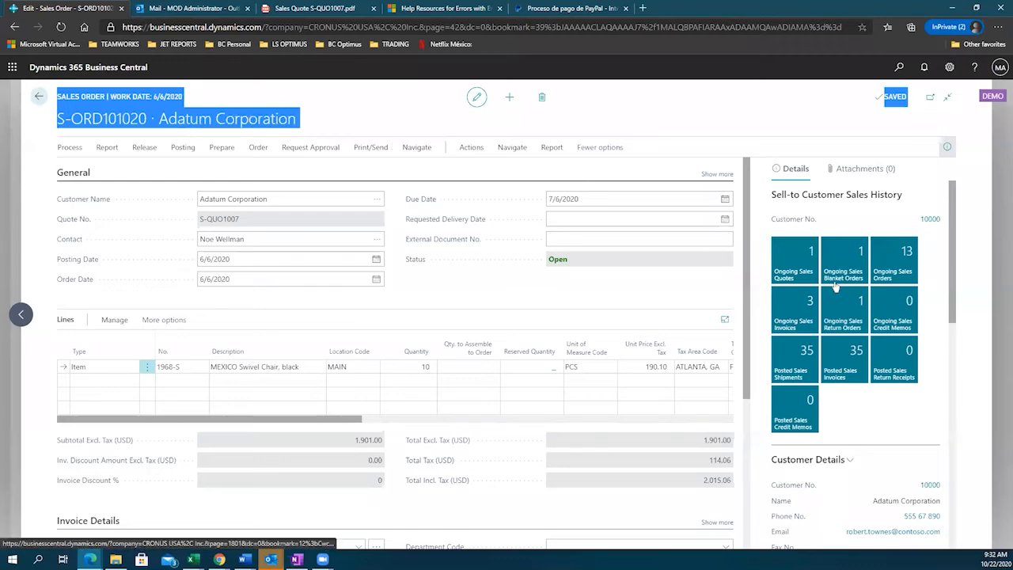
scroll(835, 290, down, 10)
scroll(834, 290, down, 1)
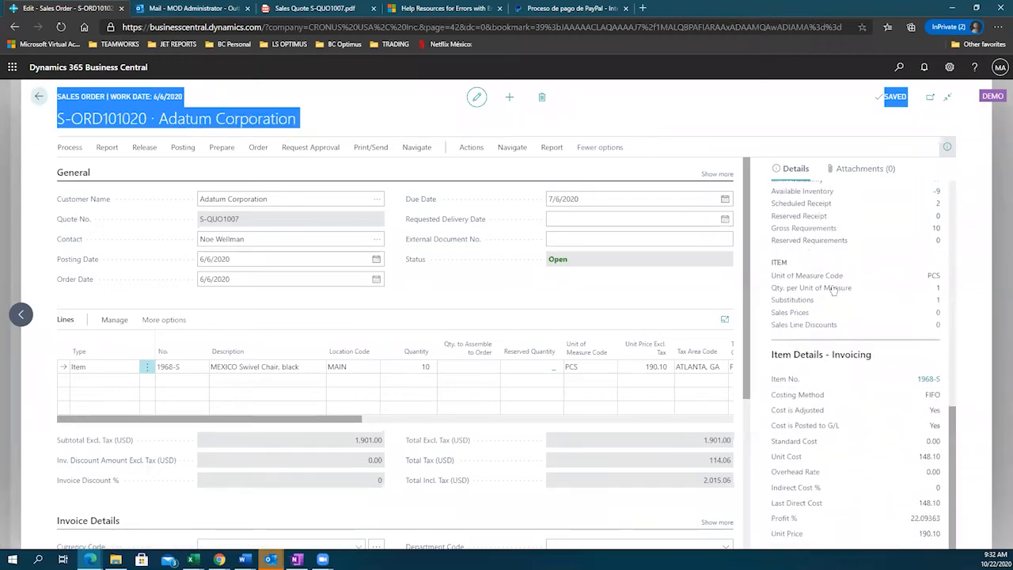
scroll(833, 290, up, 12)
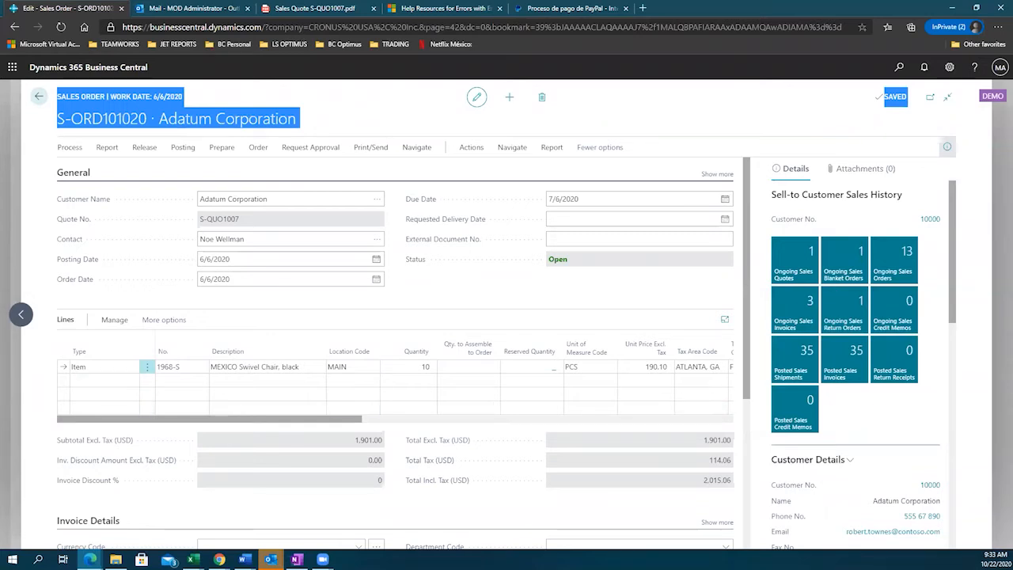
key(alt+Tab)
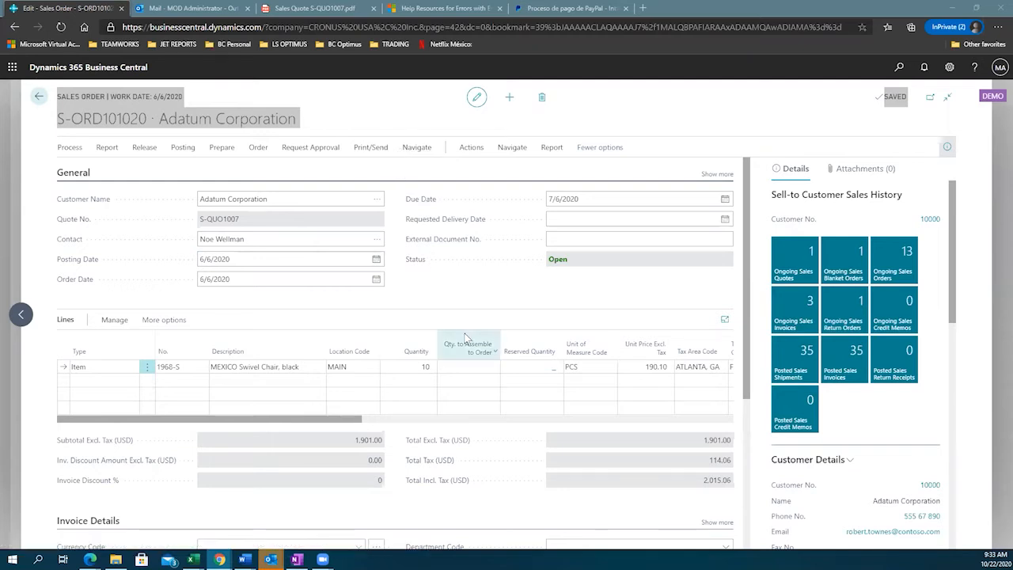
click(107, 380)
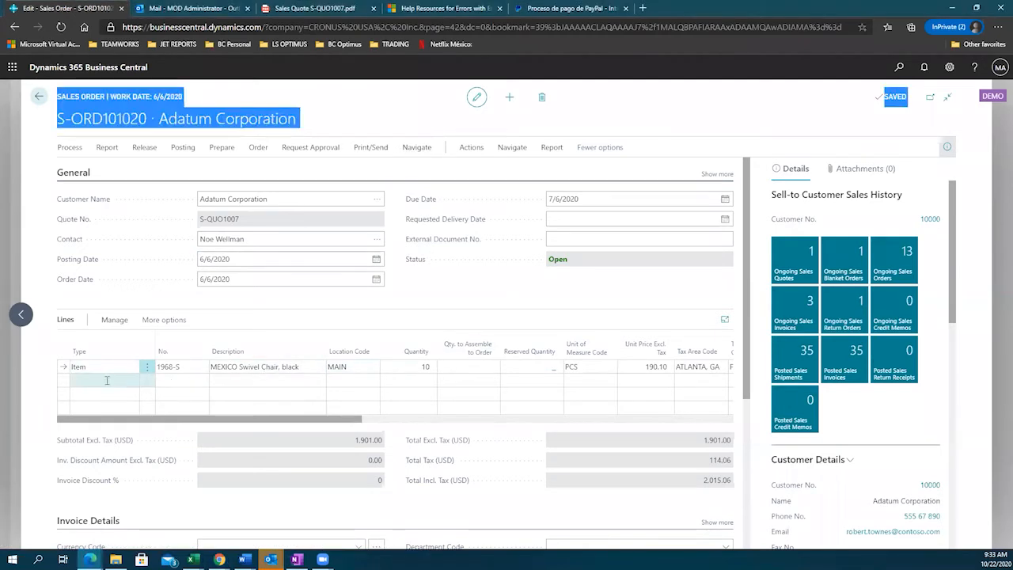
- Examine the line type options on the second line of the Adatum Corporation sales order
click(132, 381)
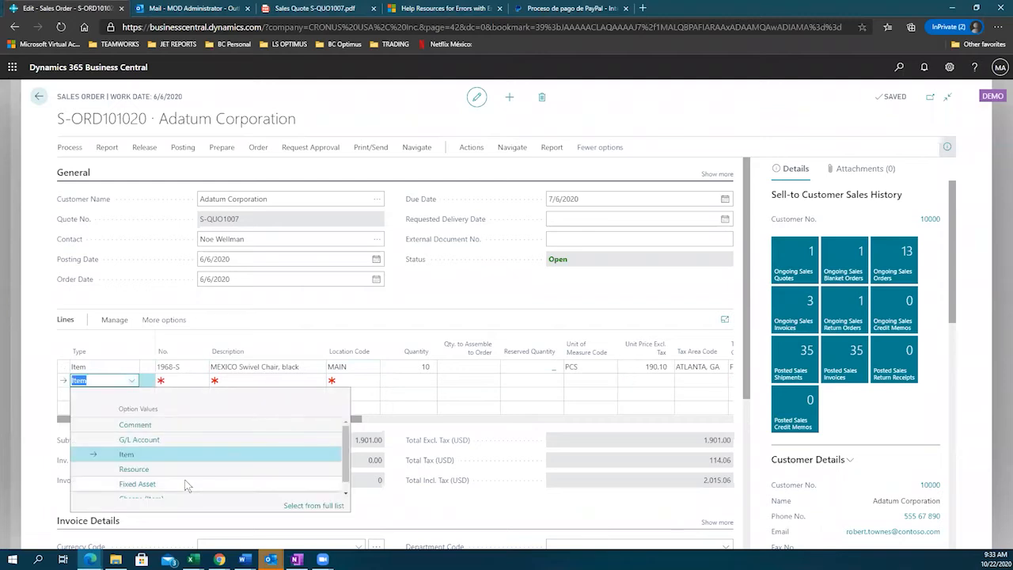
scroll(188, 485, down, 1)
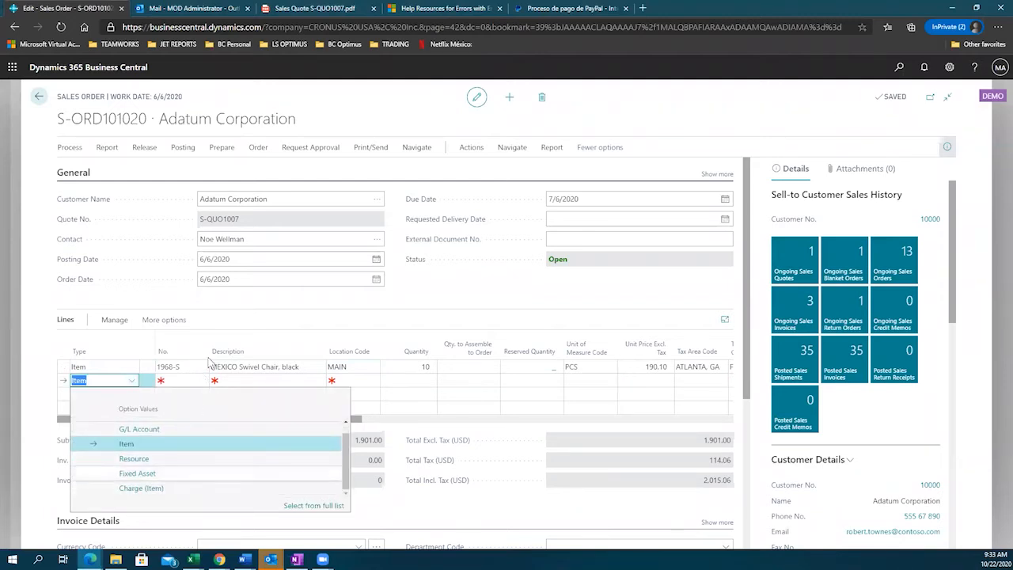
key(Tab)
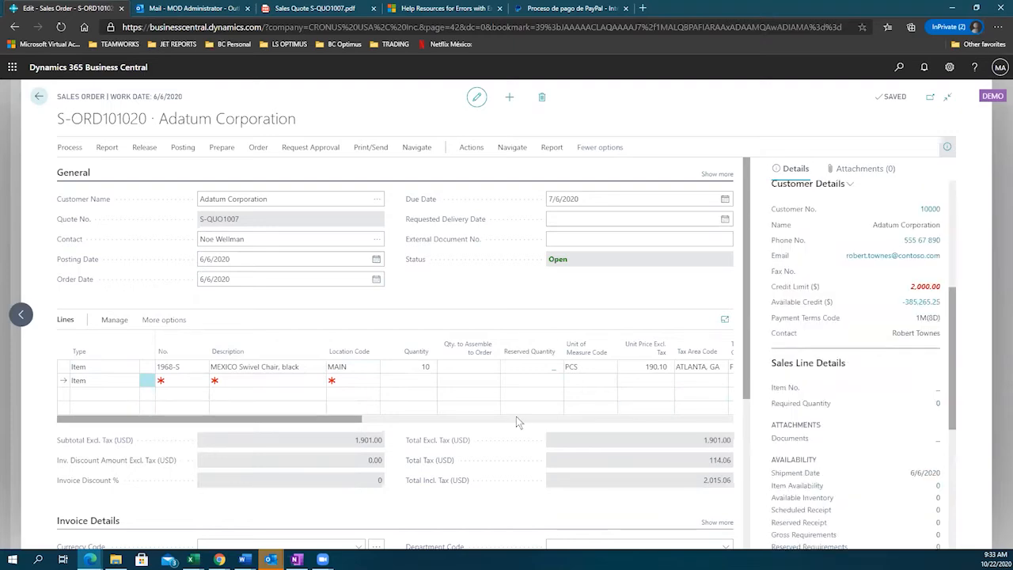
- Examine the order's invoice details and its shipping and billing details, and bring up its shipping and invoicing posting choices
scroll(517, 417, down, 3)
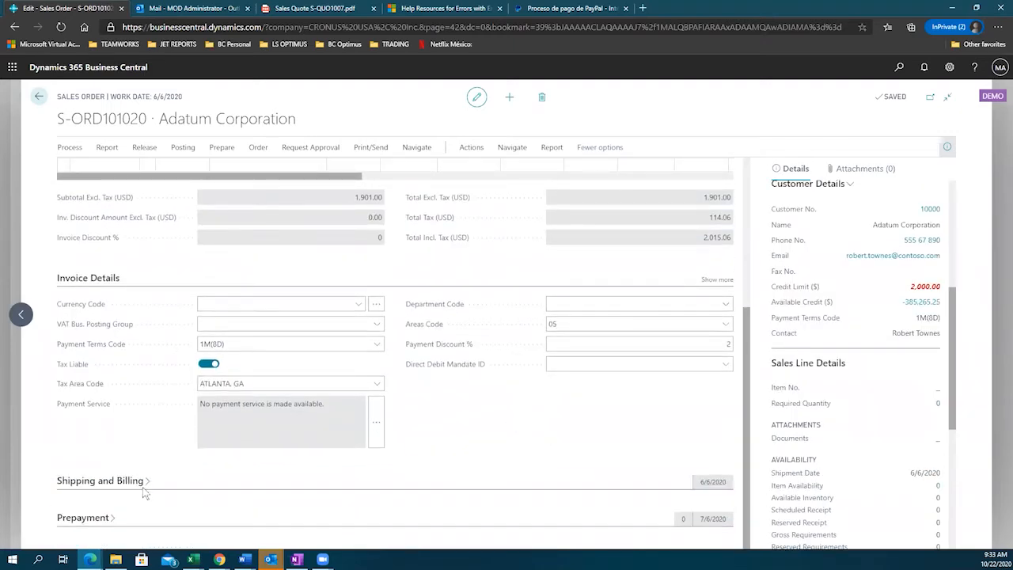
click(146, 483)
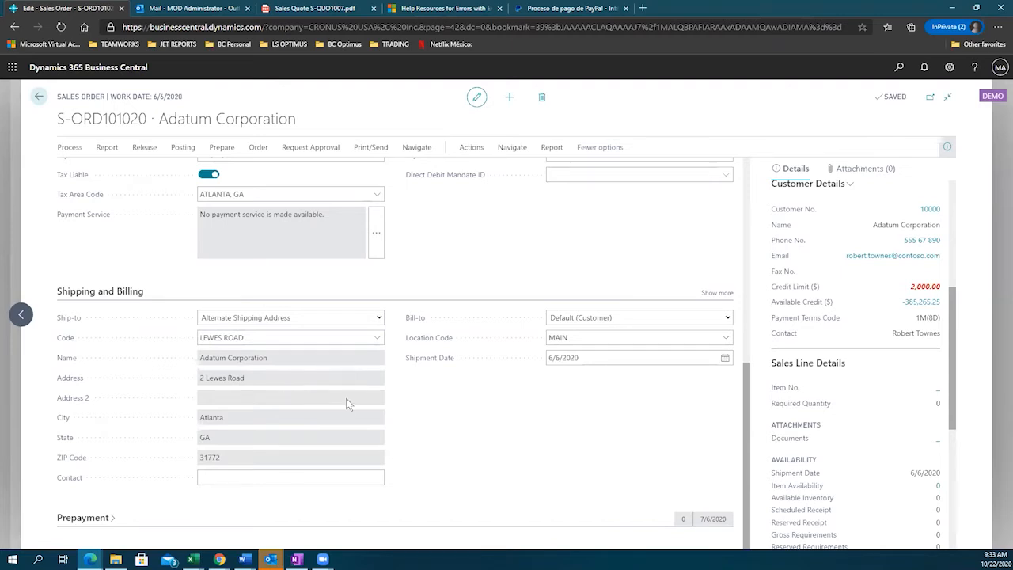
scroll(389, 437, up, 7)
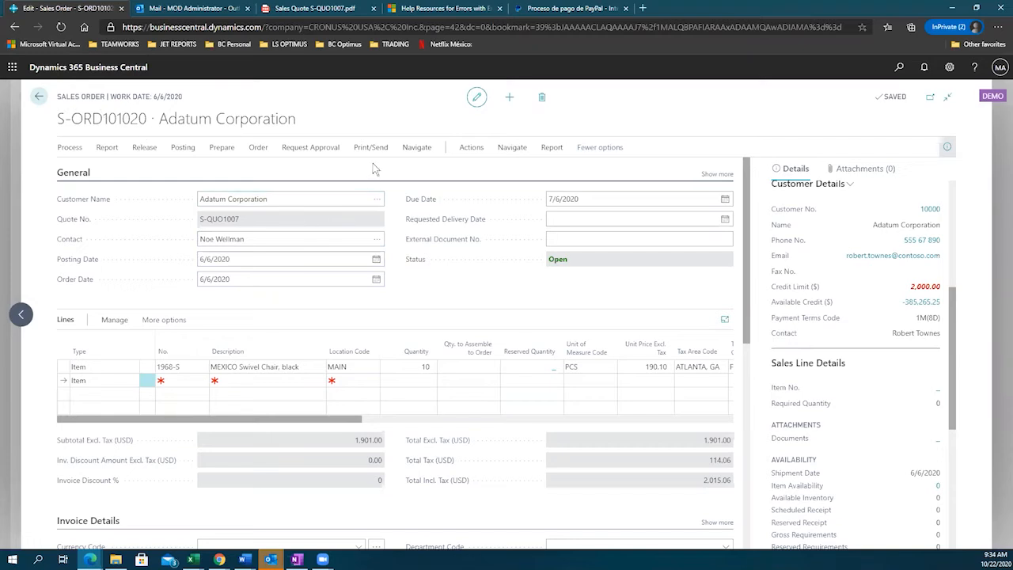
click(183, 146)
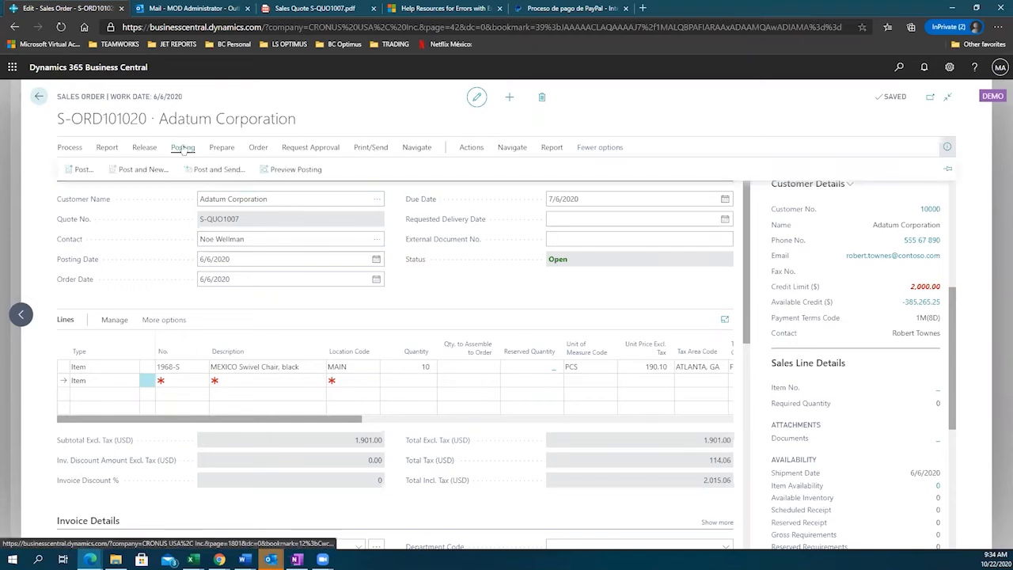
click(81, 177)
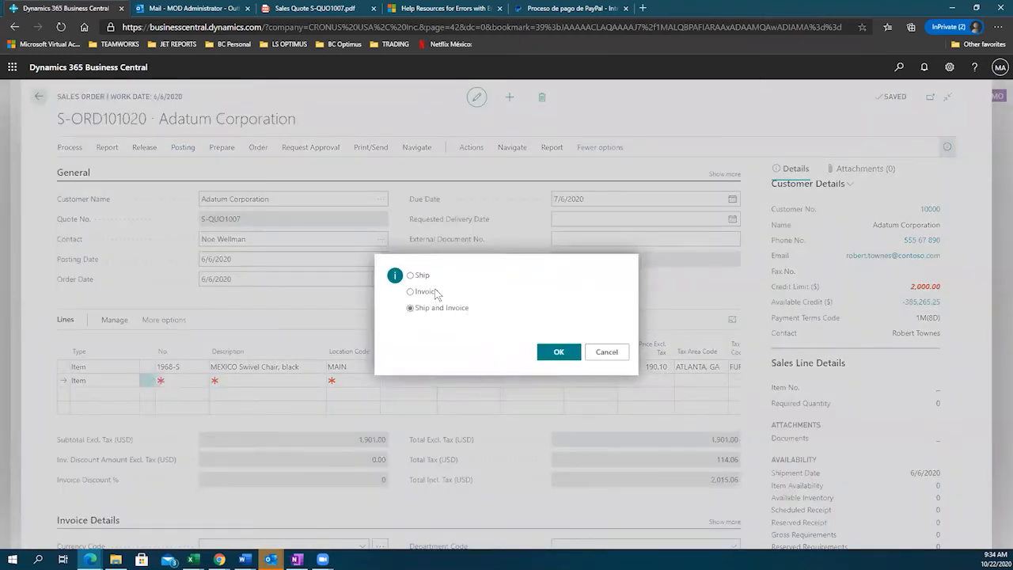
- Switch to Outlook and open Business Central's Contact Insights for the Quotation Request email
click(171, 9)
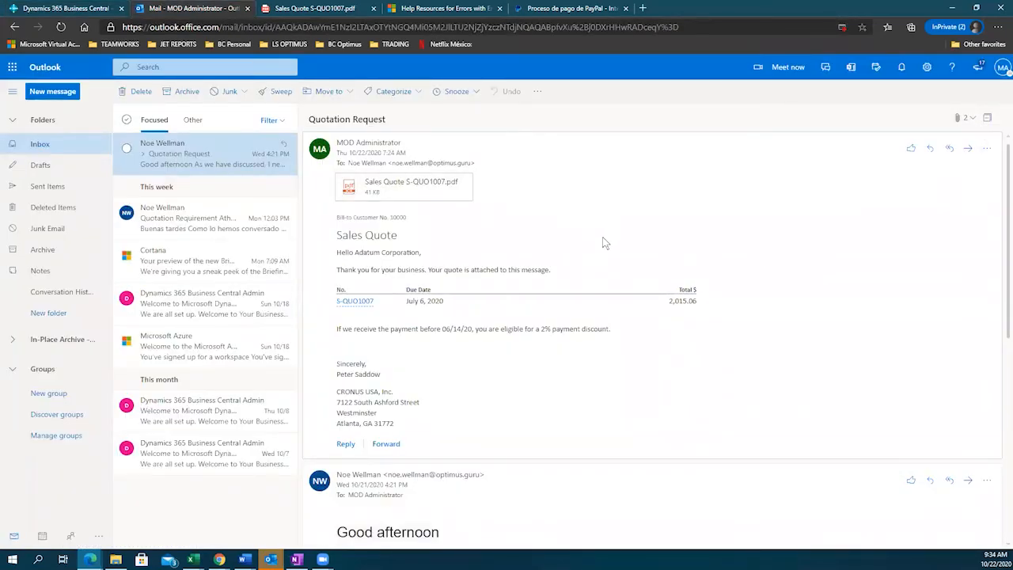
click(988, 148)
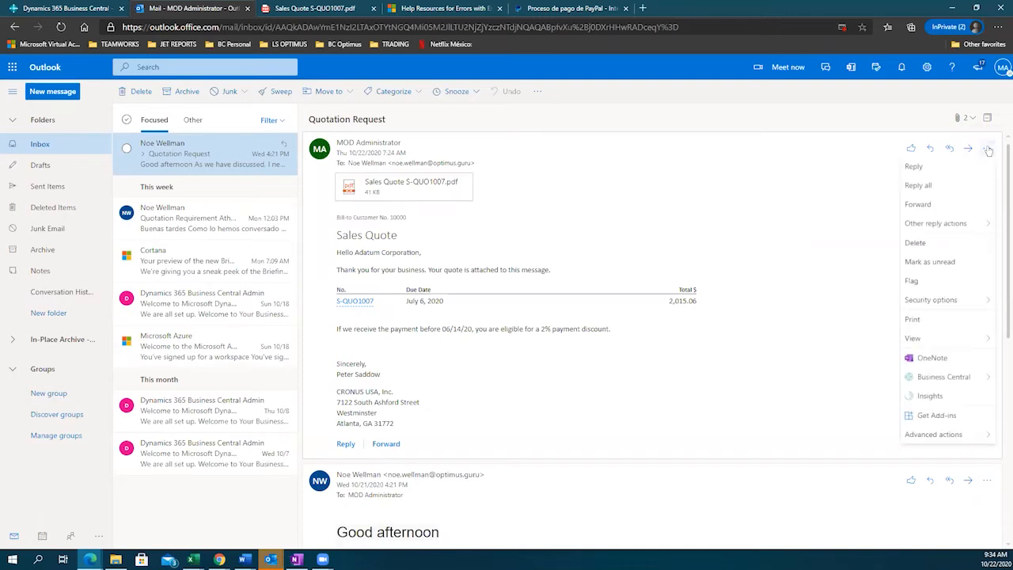
mouse_move(966, 379)
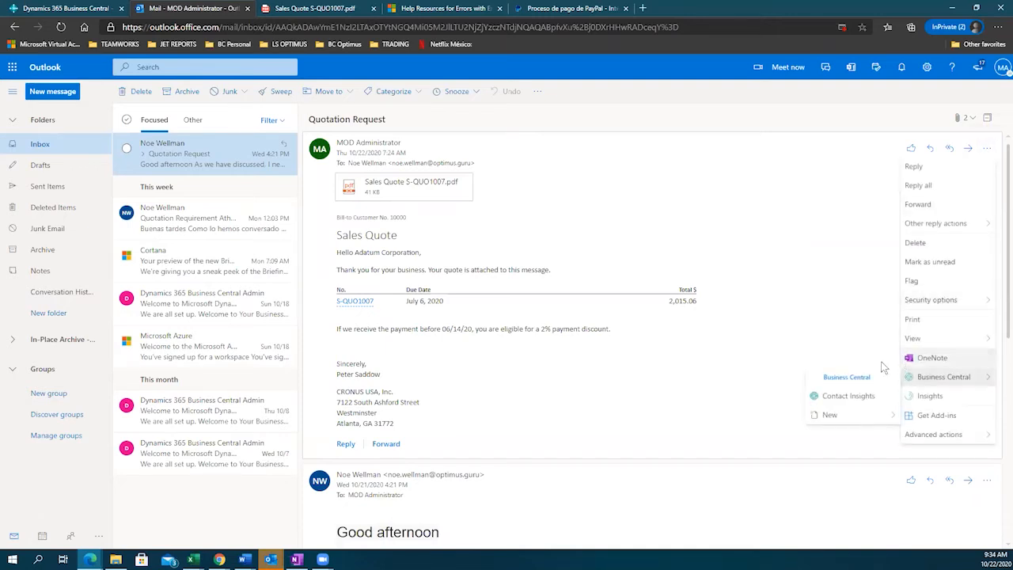
click(847, 396)
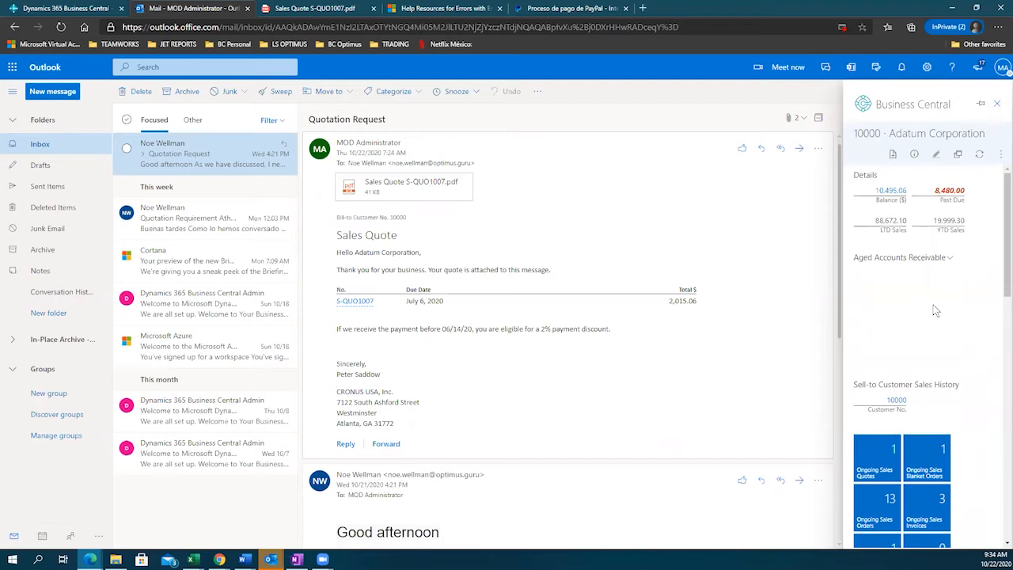
- Open the last order among Adatum Corporation's ongoing sales orders from the customer's sales history
scroll(937, 310, down, 3)
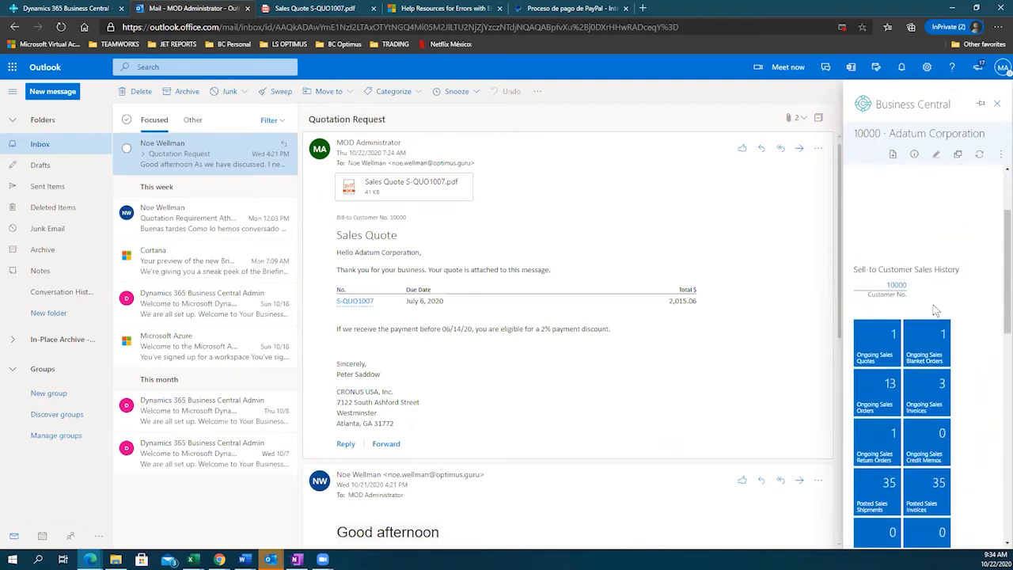
scroll(937, 310, down, 2)
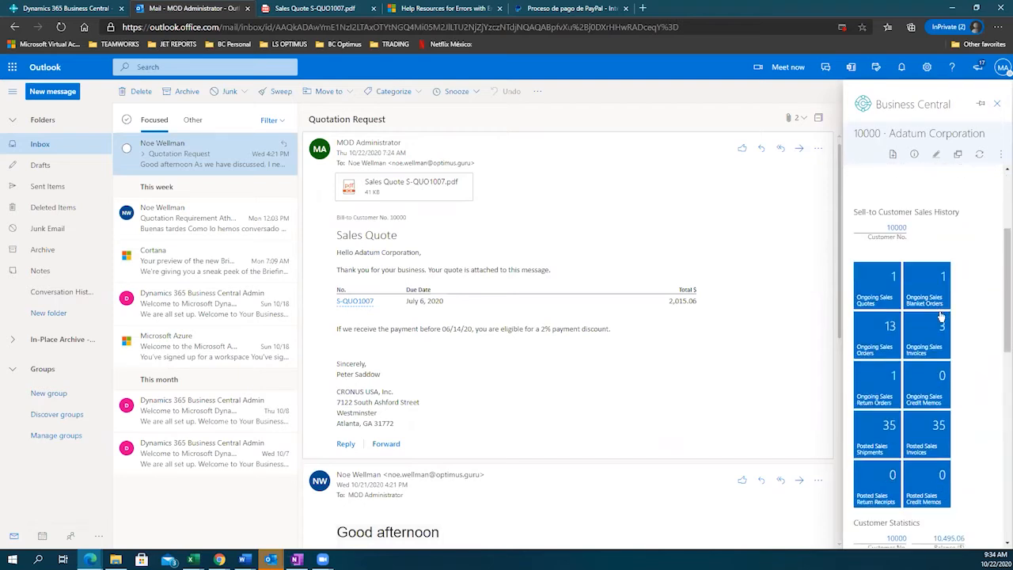
click(868, 333)
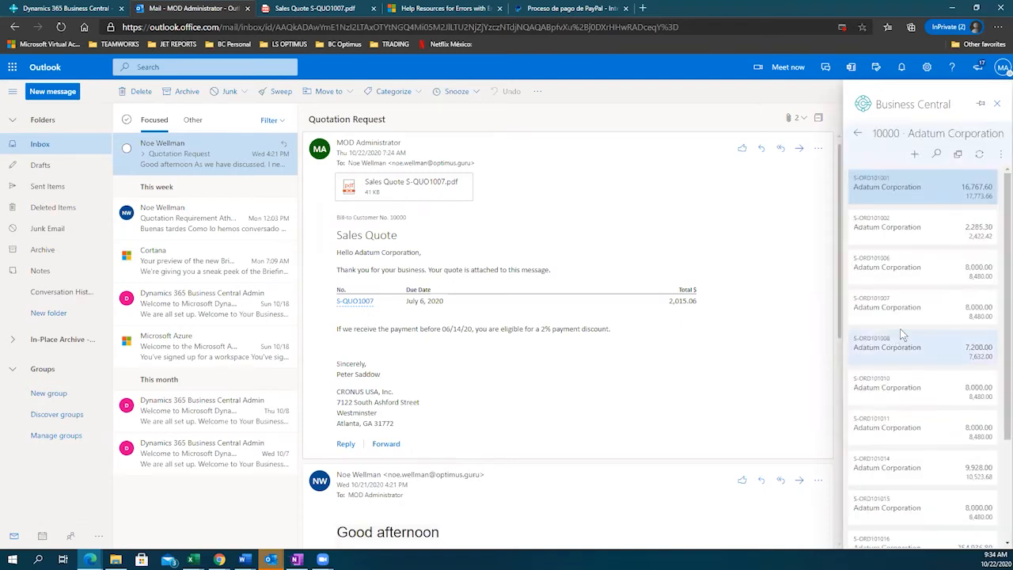
scroll(869, 226, down, 3)
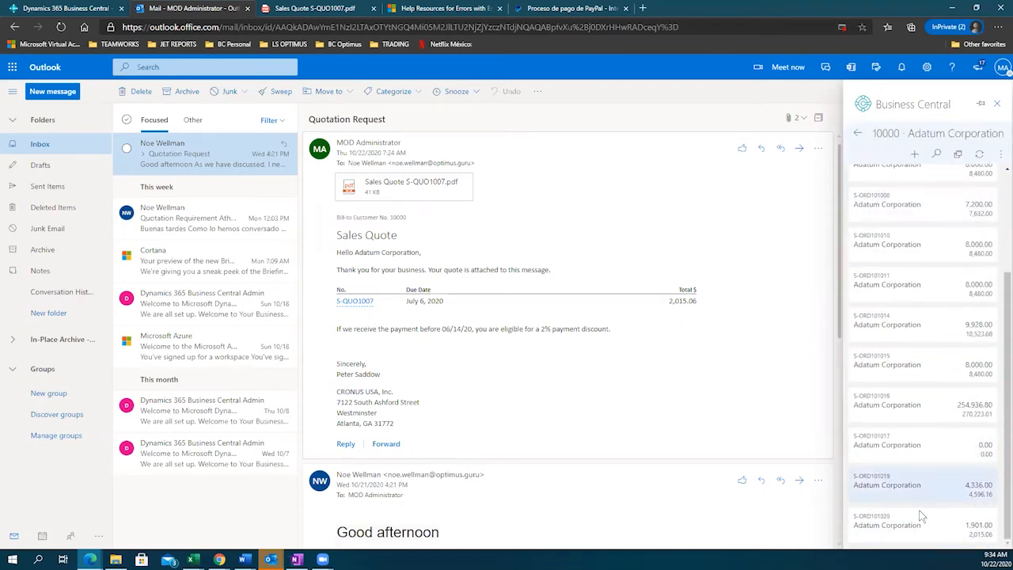
click(889, 529)
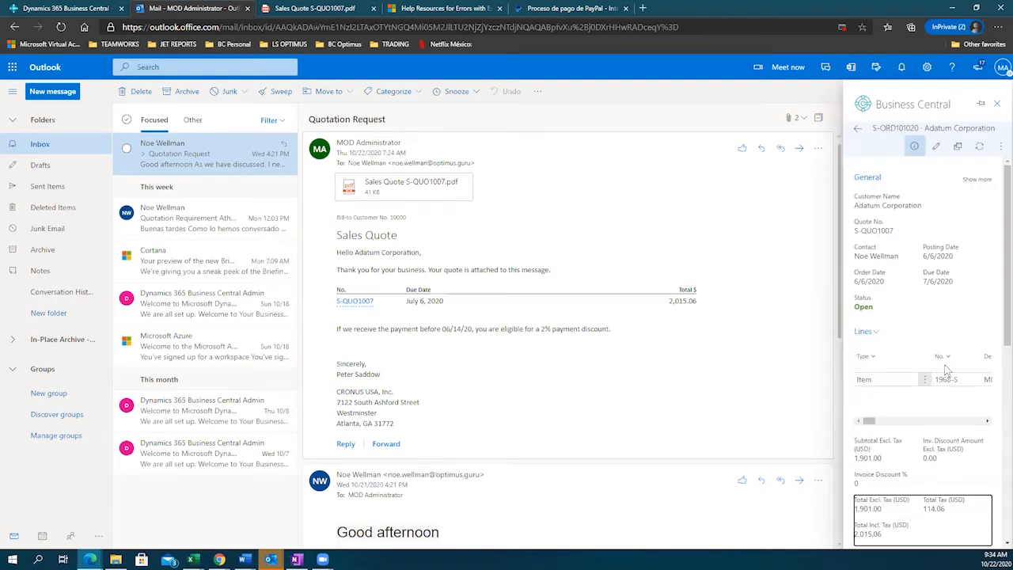
- Run Predict Payment on the sales order and agree to enable the Late Payment Prediction extension
click(1000, 147)
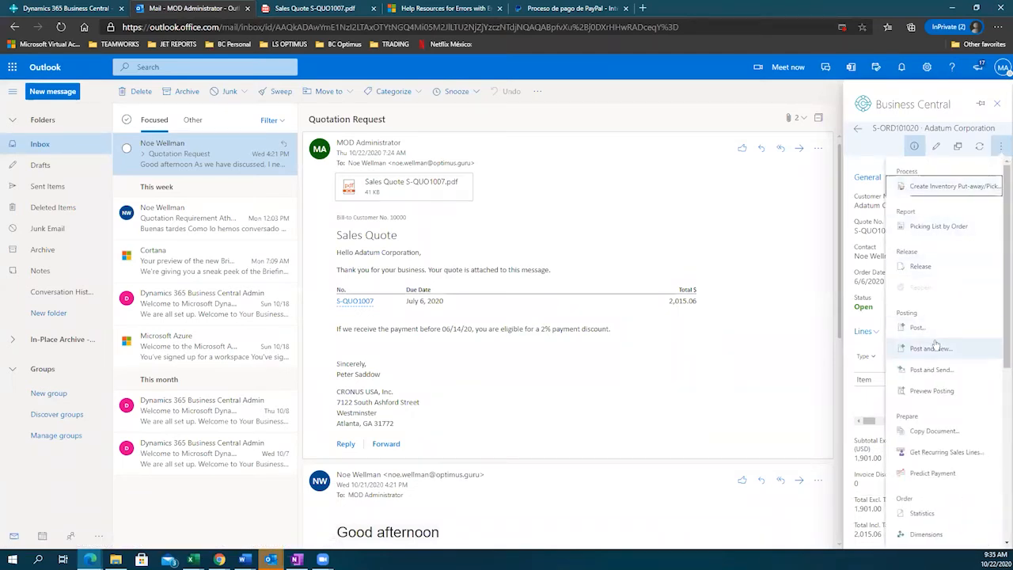
scroll(959, 386, down, 2)
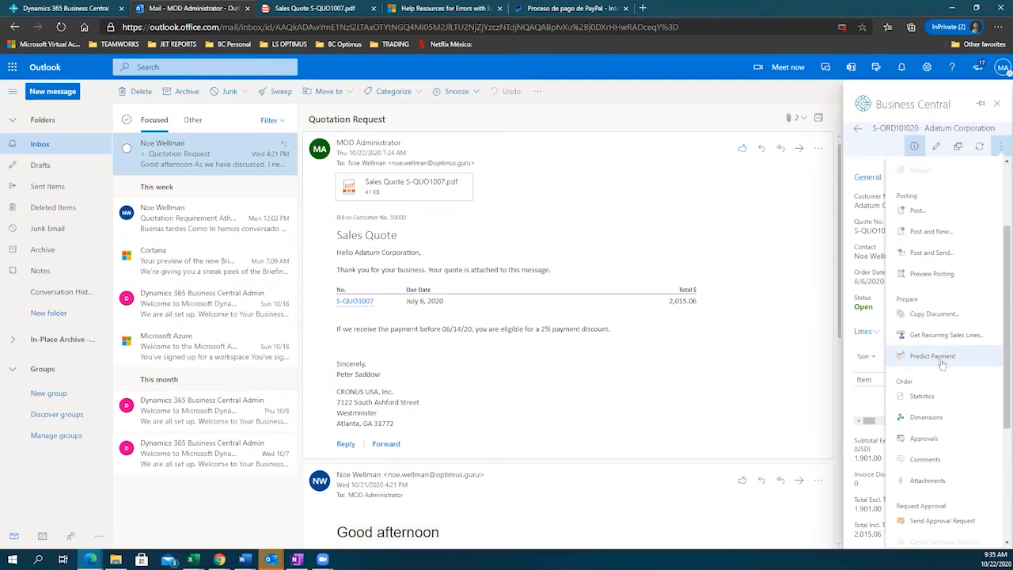
click(932, 357)
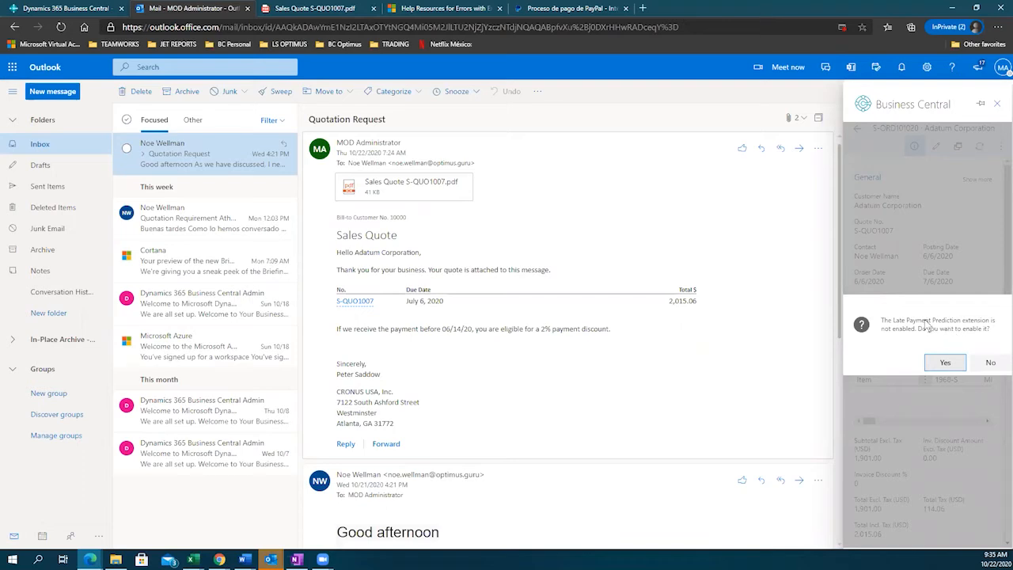
click(946, 364)
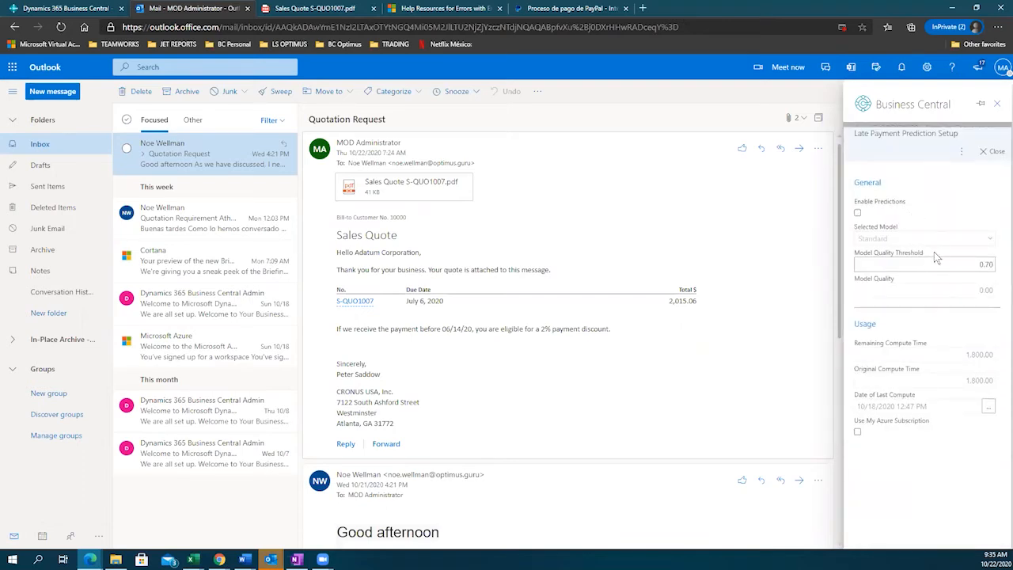
- Try to enable predictions in the Late Payment Prediction Setup with the existing model quality threshold
click(895, 216)
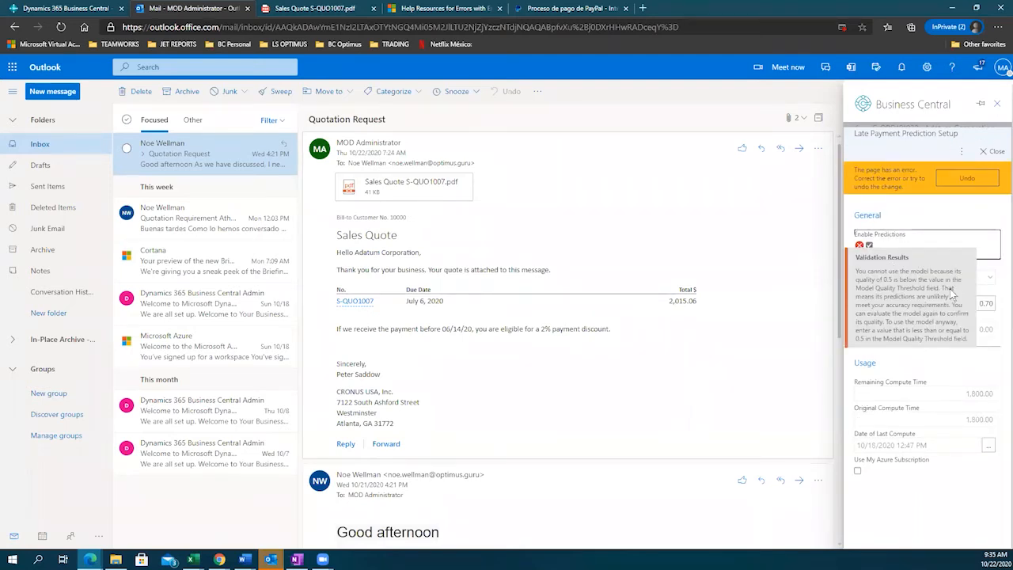
click(869, 246)
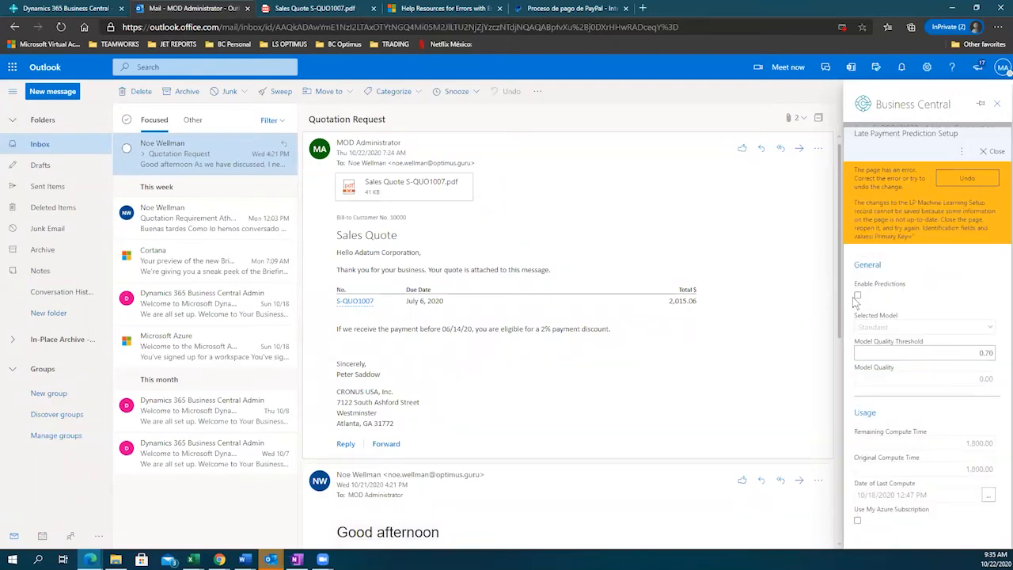
click(955, 181)
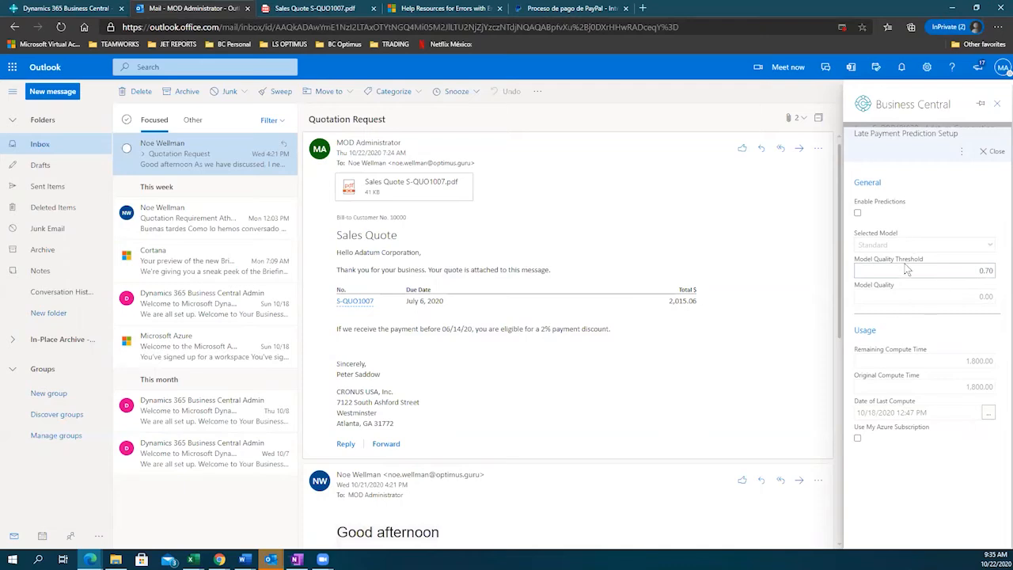
click(951, 275)
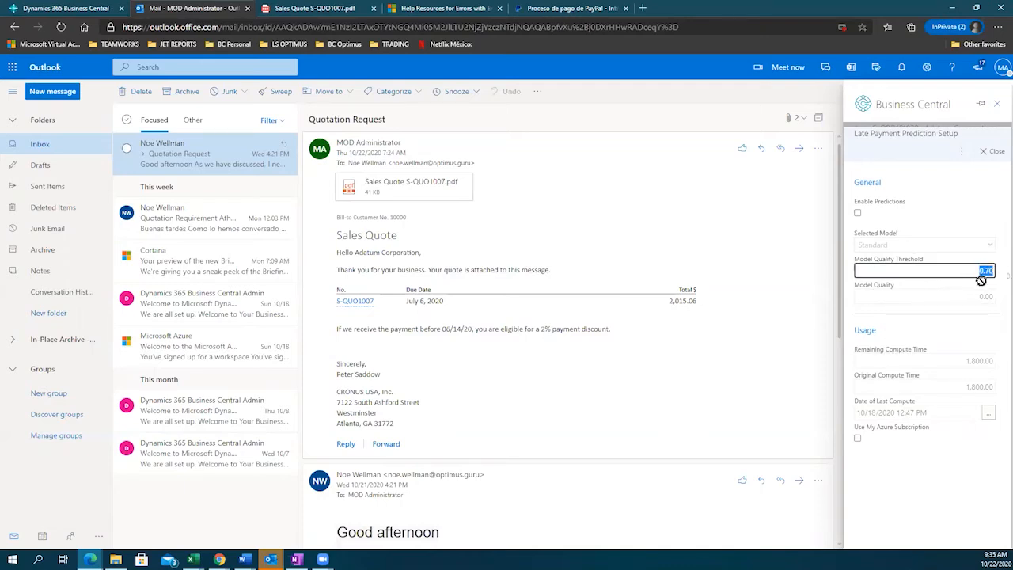
click(859, 215)
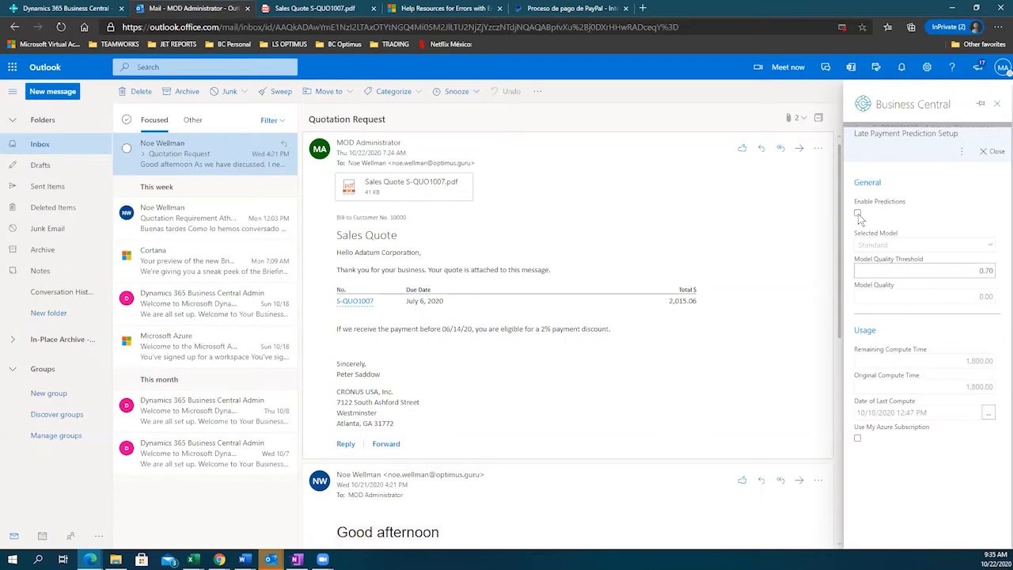
click(858, 213)
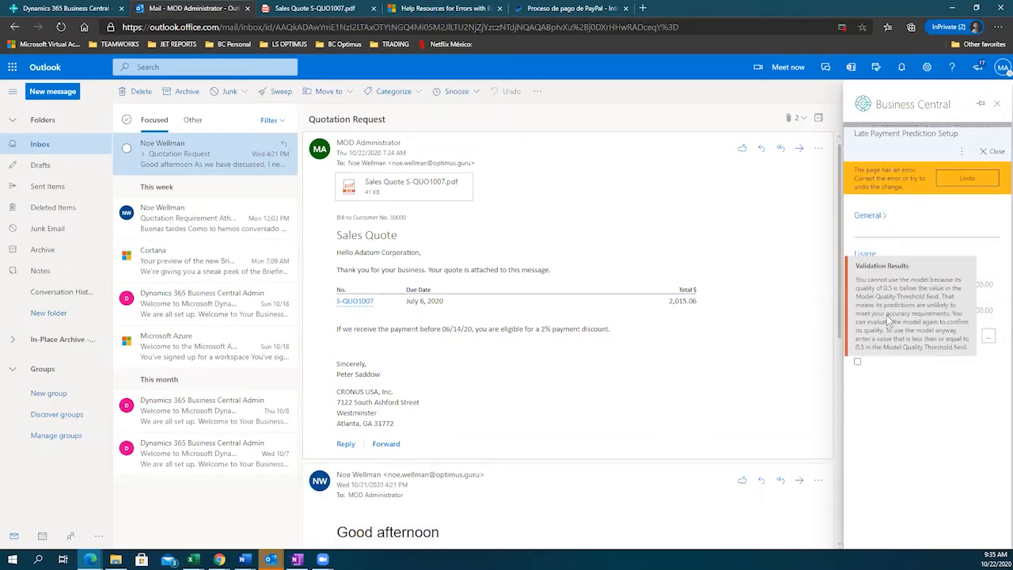
- Set the Model Quality Threshold to 0 in the general settings and undo the rejected change on the page
click(876, 217)
click(973, 305)
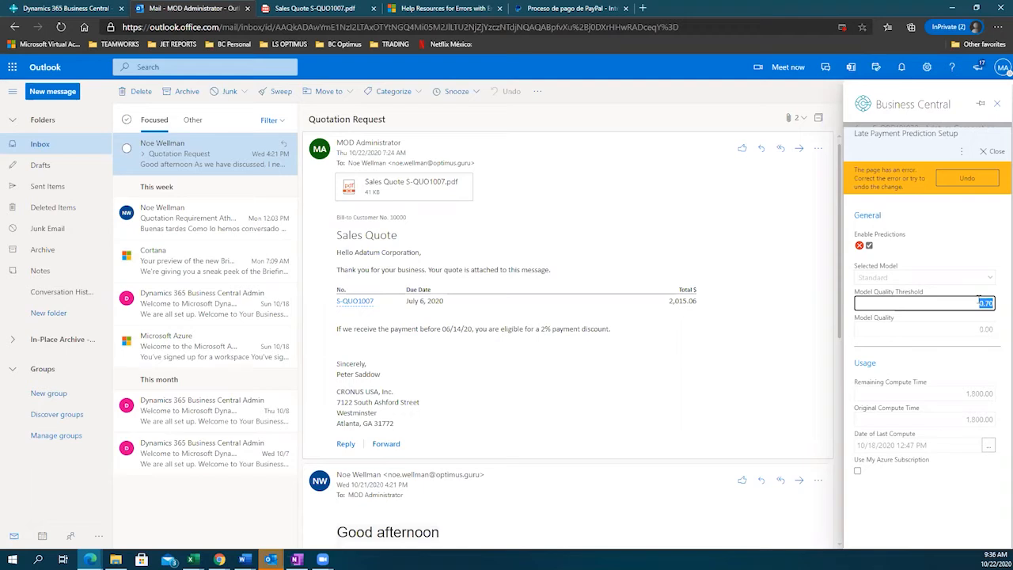
text(0)
key(Tab)
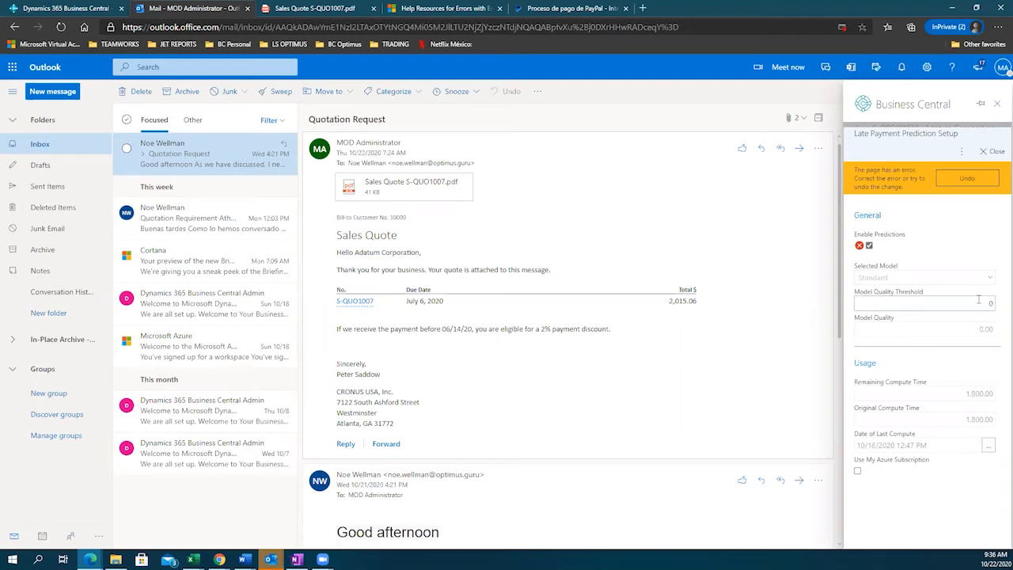
click(963, 181)
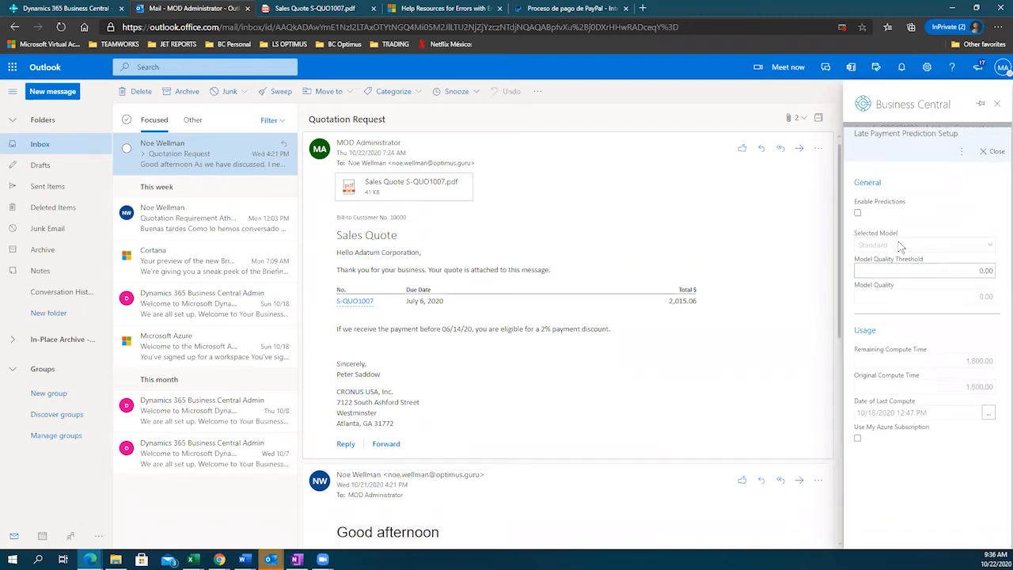
- Enable predictions, close the Late Payment Prediction Setup and acknowledge the order's payment prediction
click(857, 213)
click(999, 163)
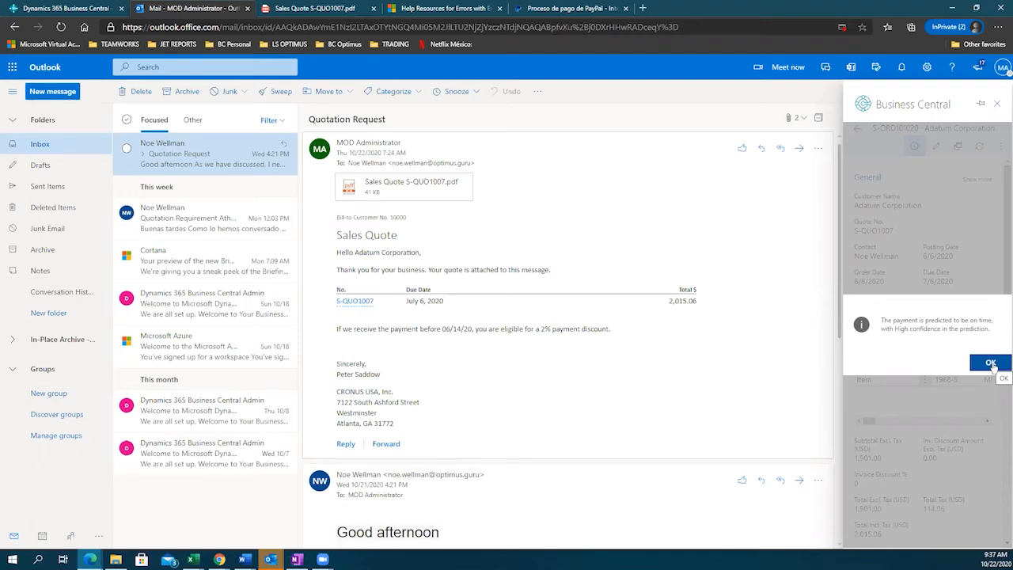
click(992, 363)
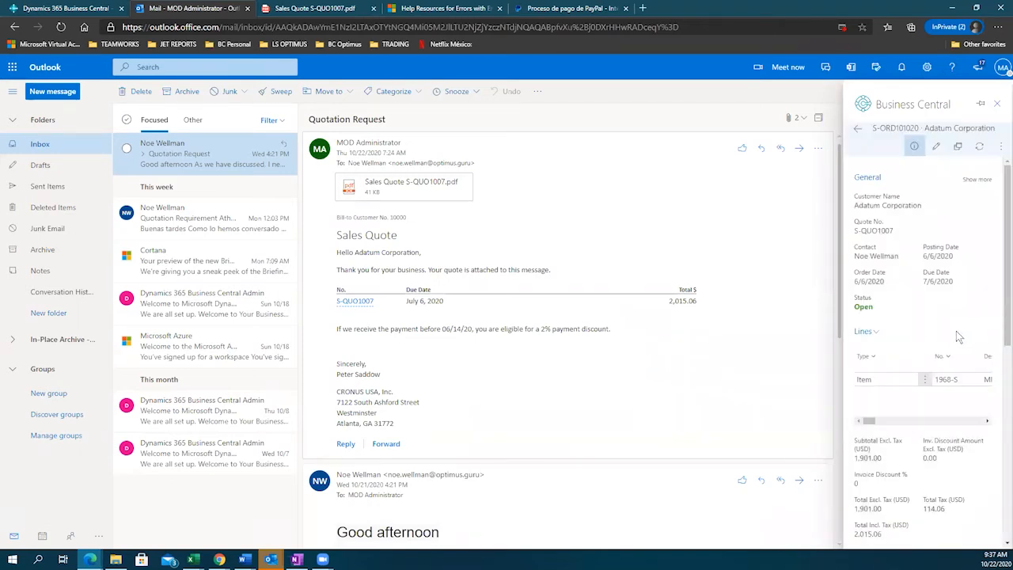
- Examine the sales order's totals, invoice details and shipping and billing details in the add-in
scroll(897, 273, down, 3)
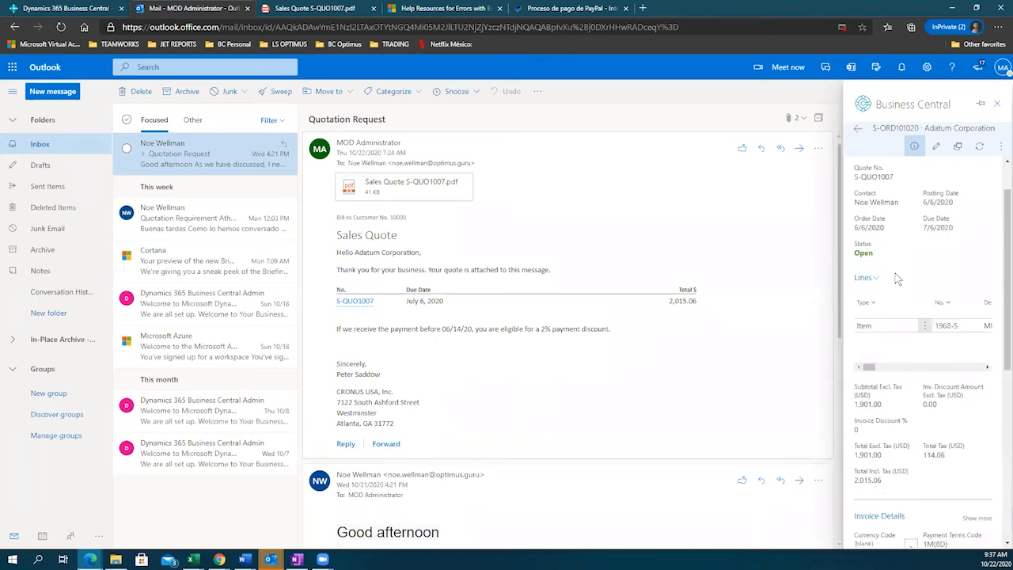
scroll(899, 273, down, 2)
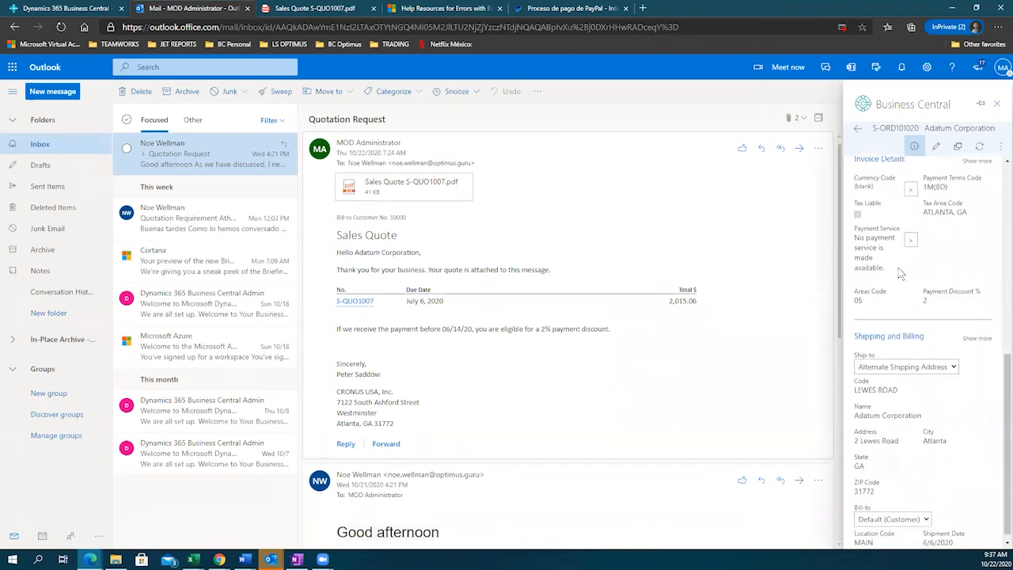
scroll(928, 266, up, 5)
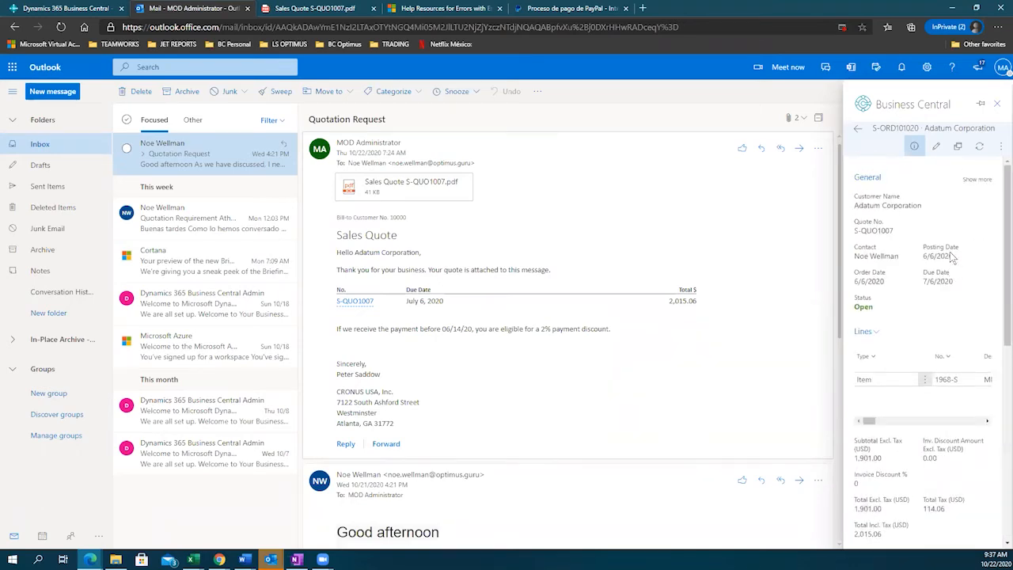
- Examine the actions available for the sales order in the add-in, from posting and payment prediction to approval, flows and printing
click(1001, 148)
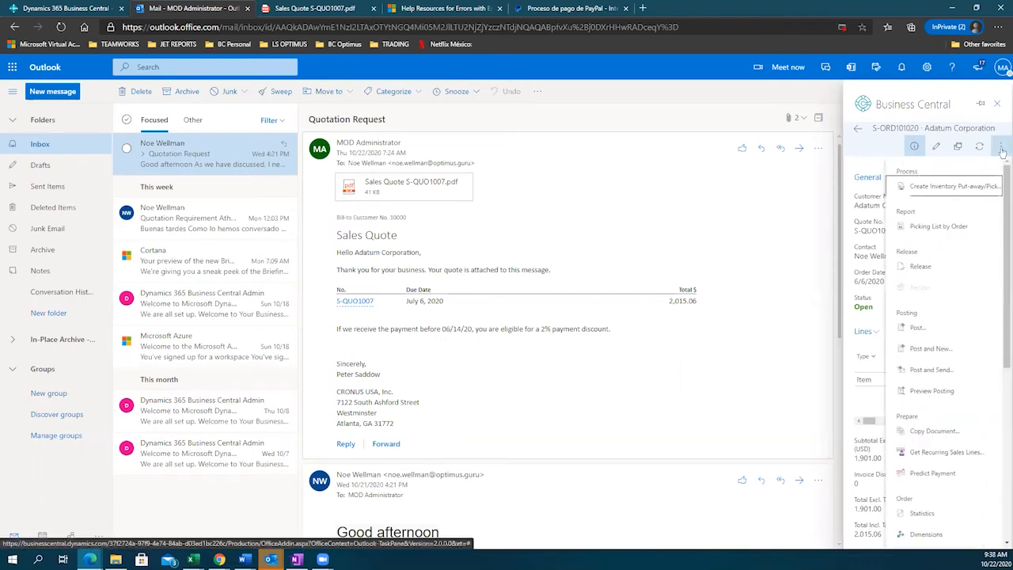
scroll(986, 323, down, 3)
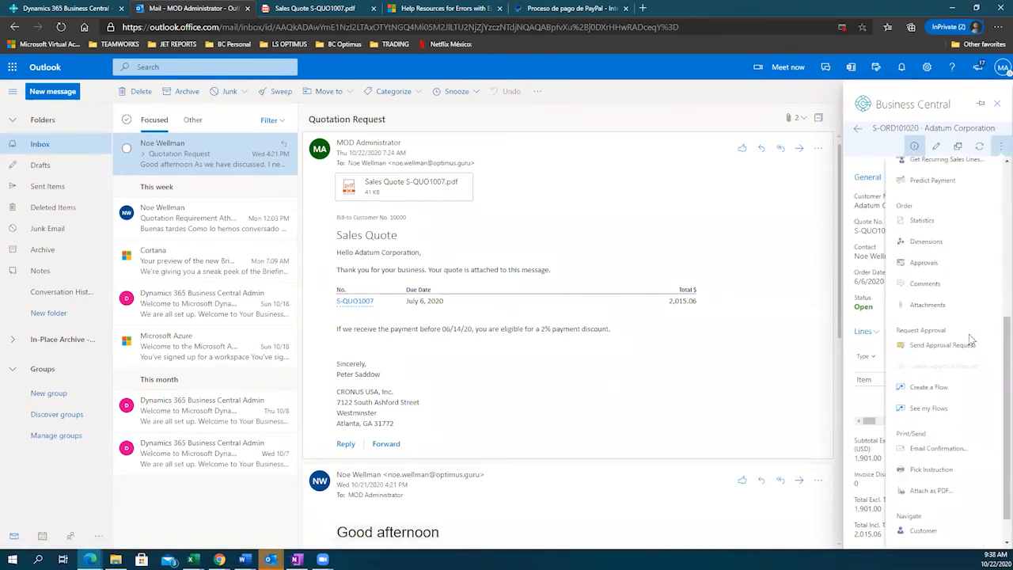
scroll(971, 339, down, 1)
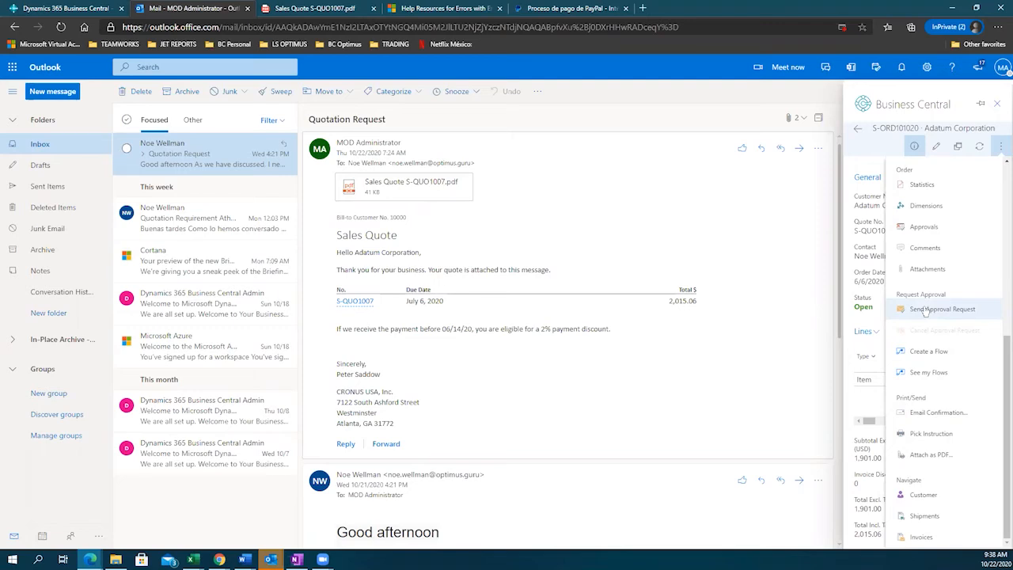
scroll(925, 311, up, 2)
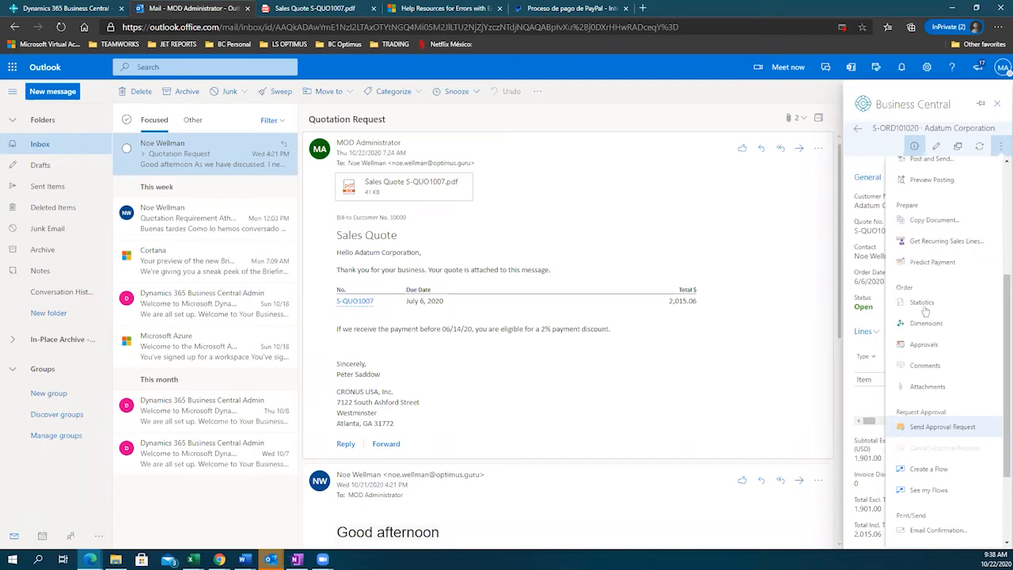
click(183, 26)
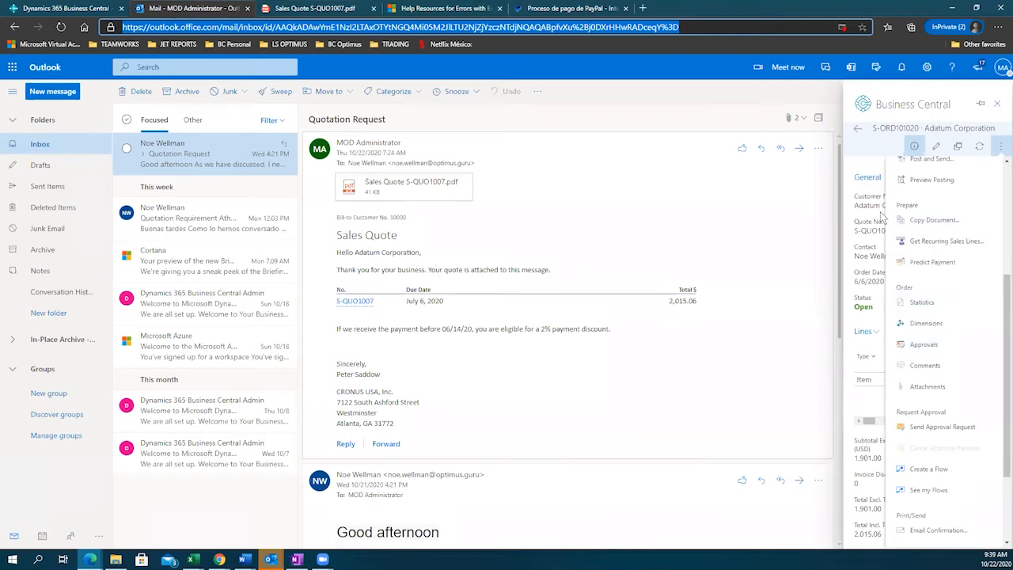
scroll(936, 318, down, 3)
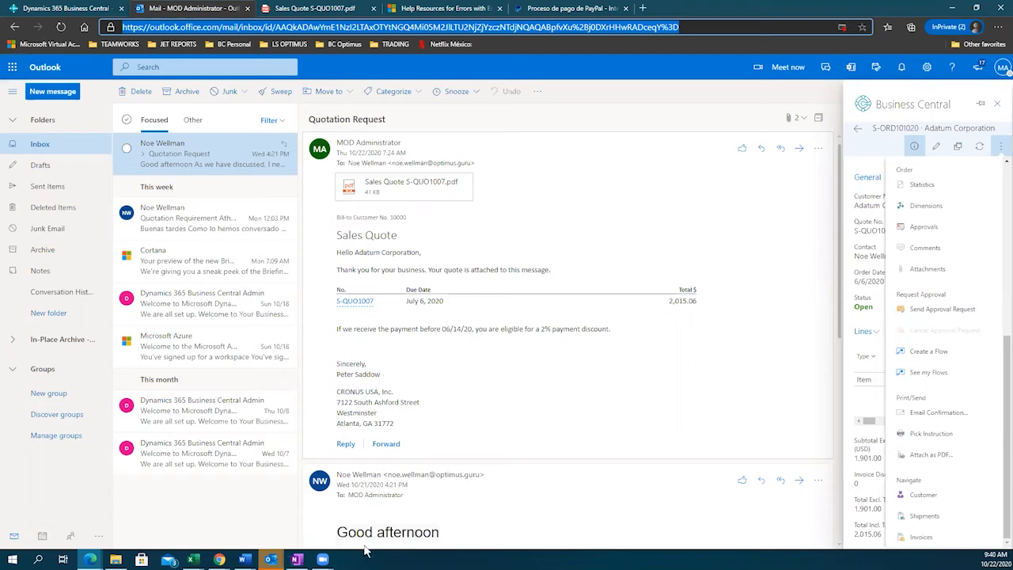
- Switch to Microsoft Teams and look through the chats and the posts in the Optimus Work Team's General channel
click(12, 558)
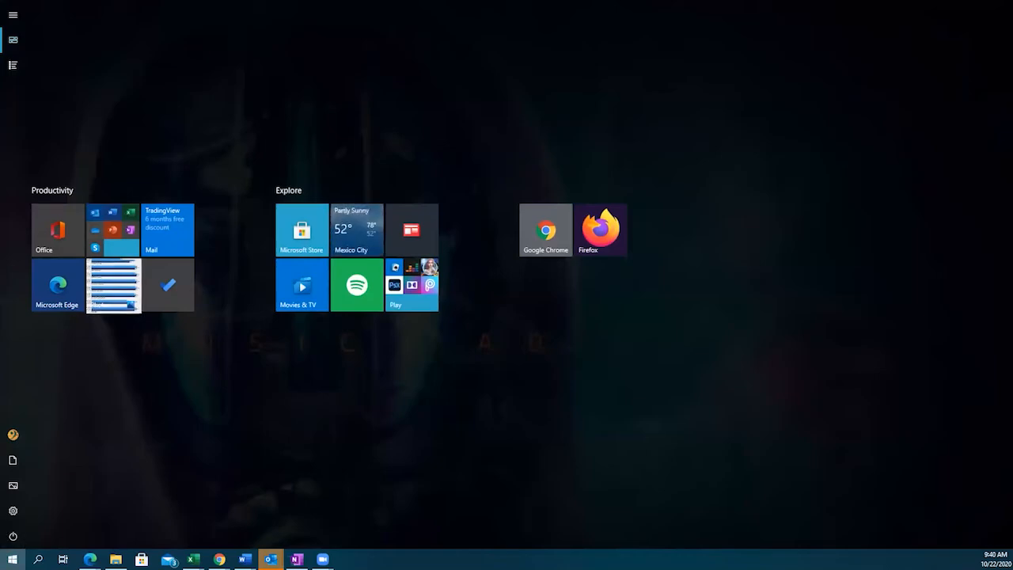
key(super)
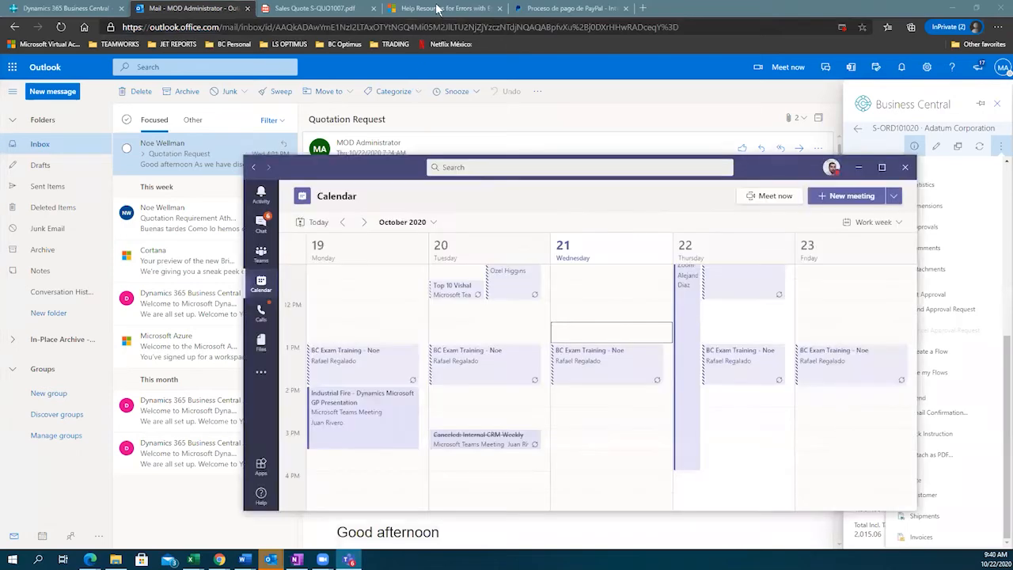
click(263, 225)
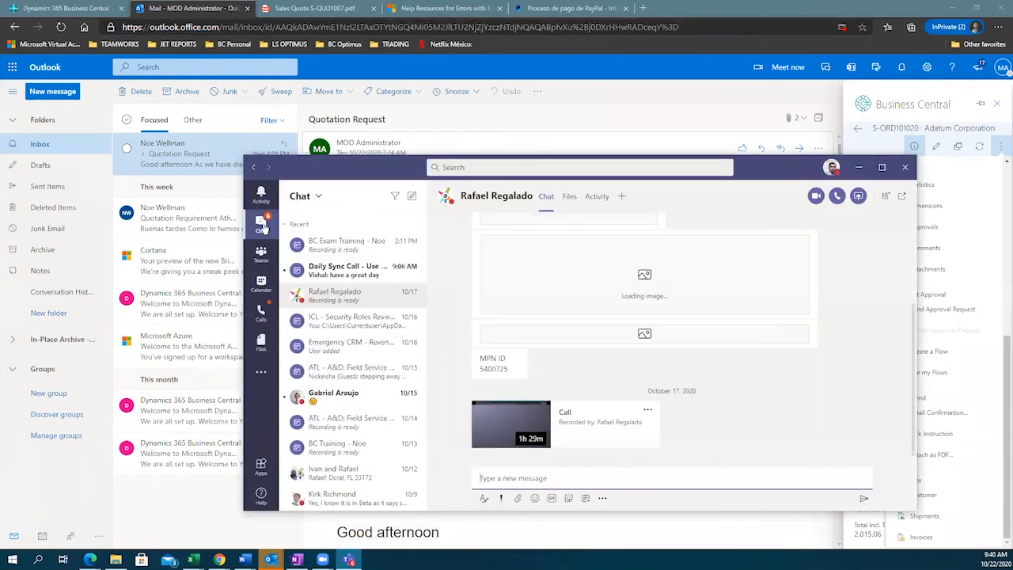
click(261, 258)
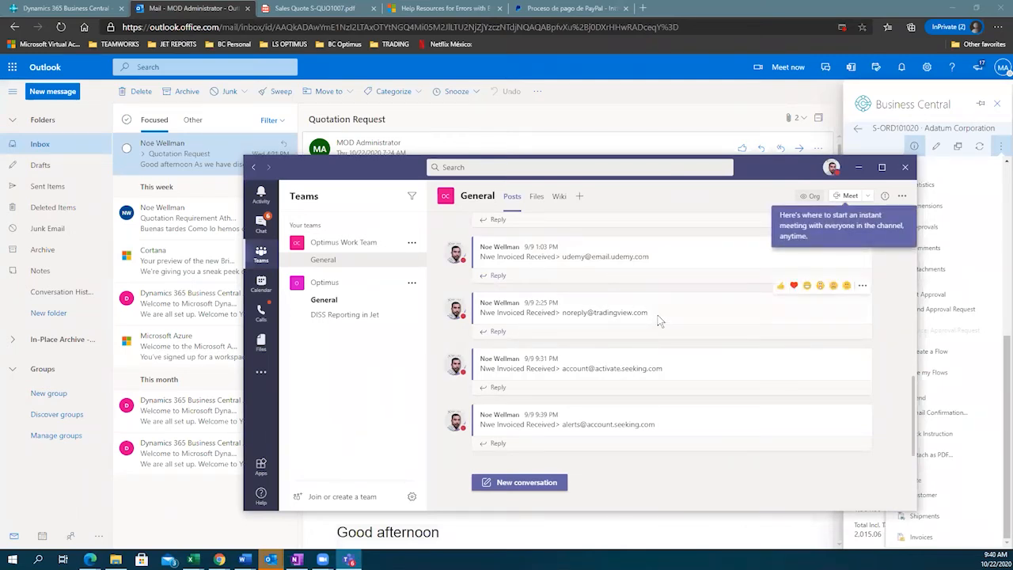
drag(662, 321, 506, 312)
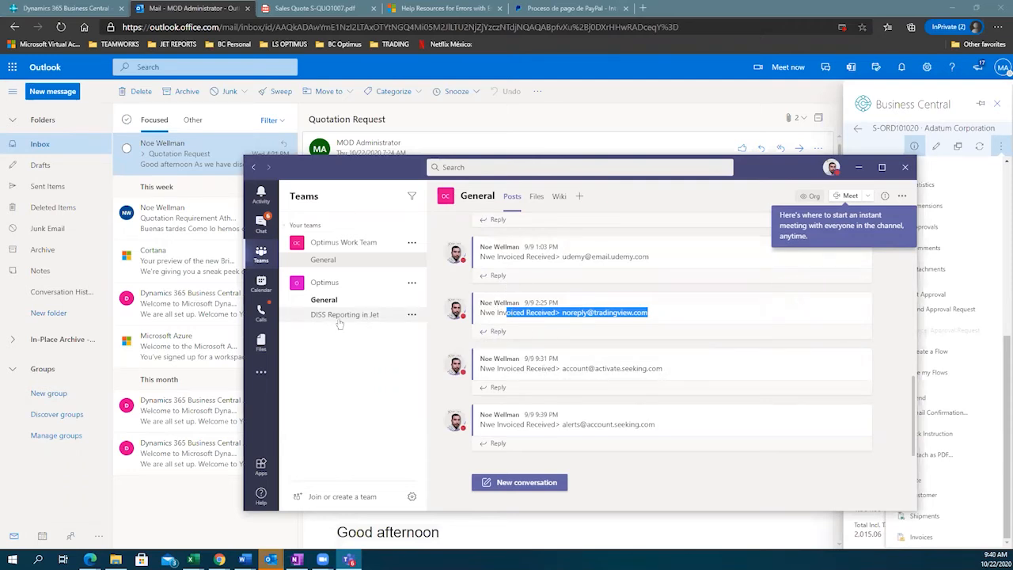
click(333, 247)
click(333, 246)
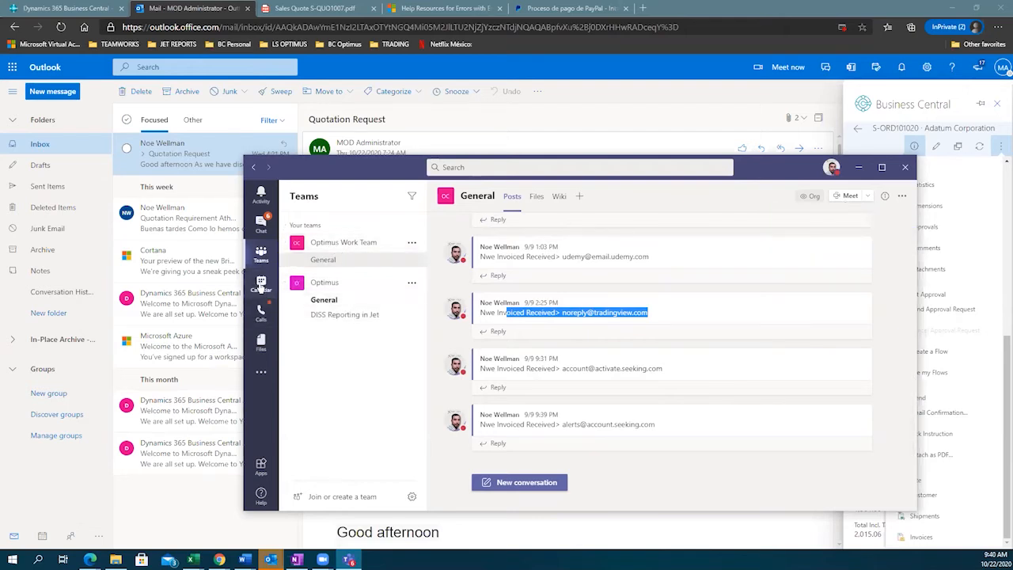
- View the work week calendar and the speed dial contacts for calls in Teams
click(261, 285)
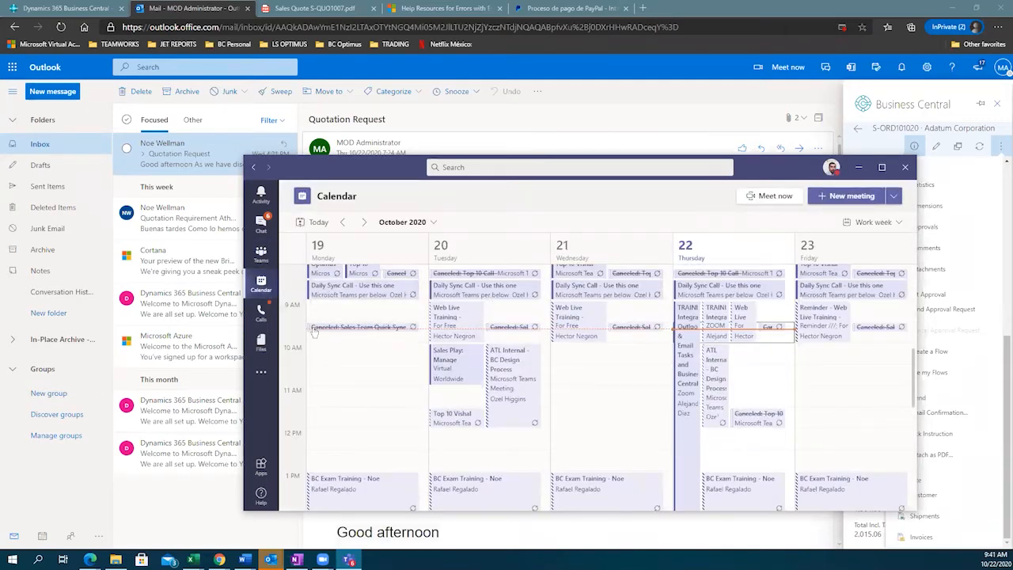
click(261, 313)
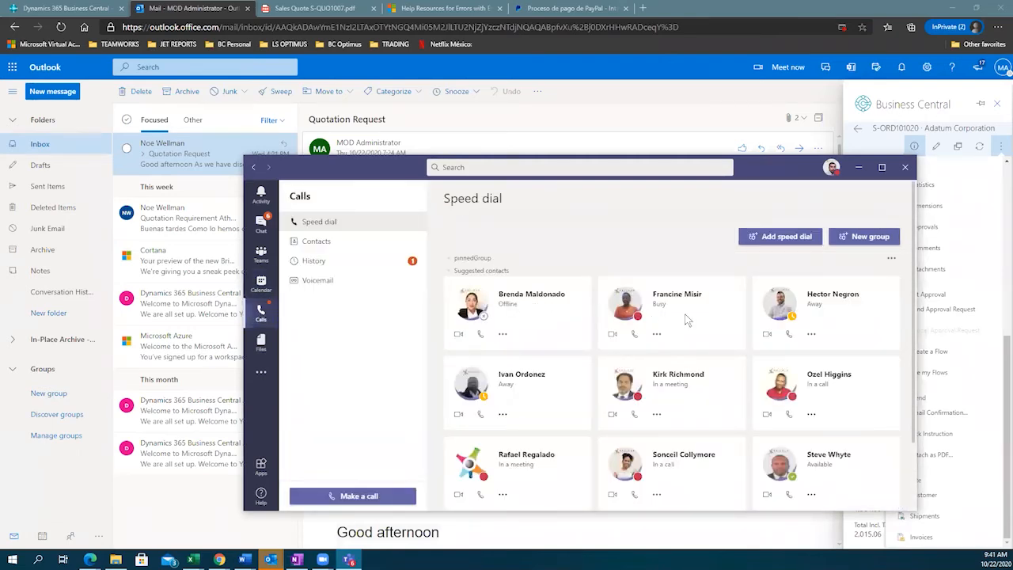
scroll(696, 320, down, 3)
scroll(696, 321, up, 3)
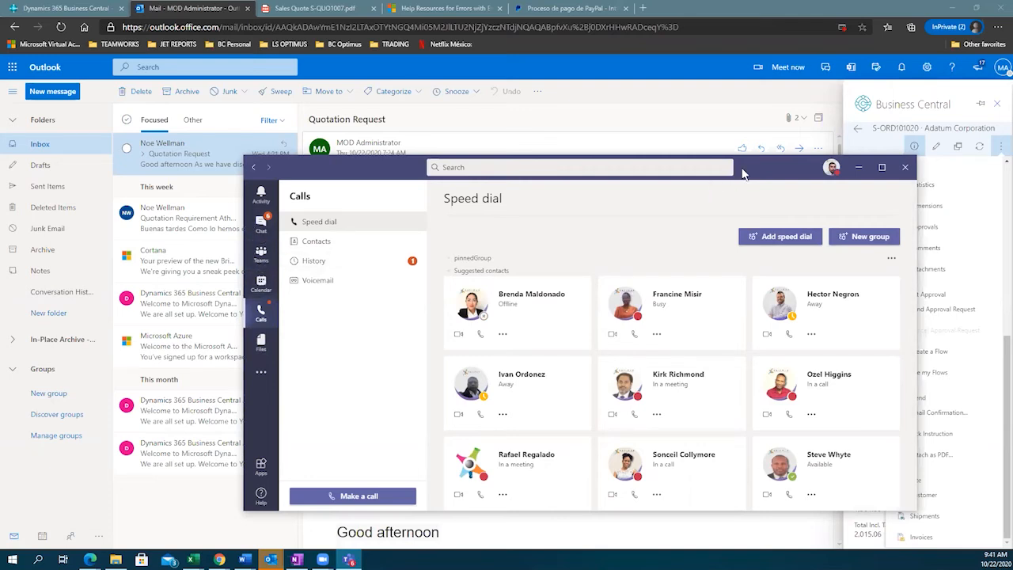
- Review the General channel posts and the BC Exam Training chat's meeting recordings, and minimize Teams
click(266, 260)
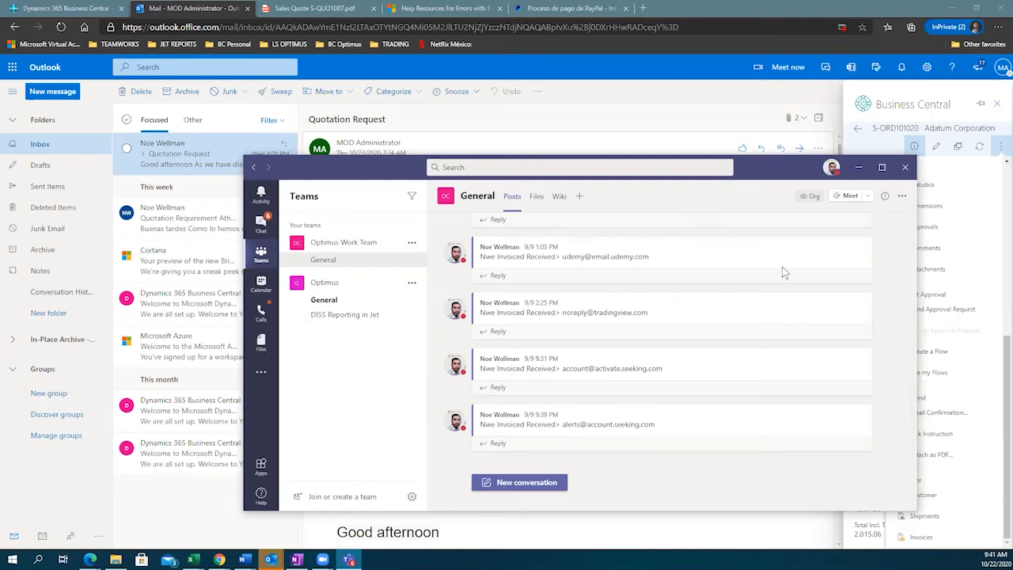
drag(780, 168, 700, 124)
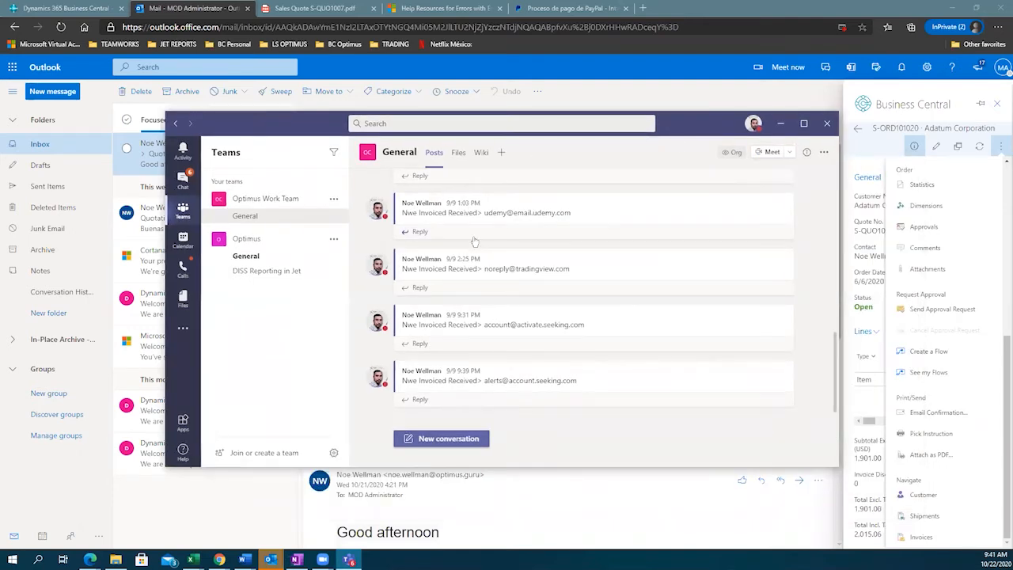
click(177, 181)
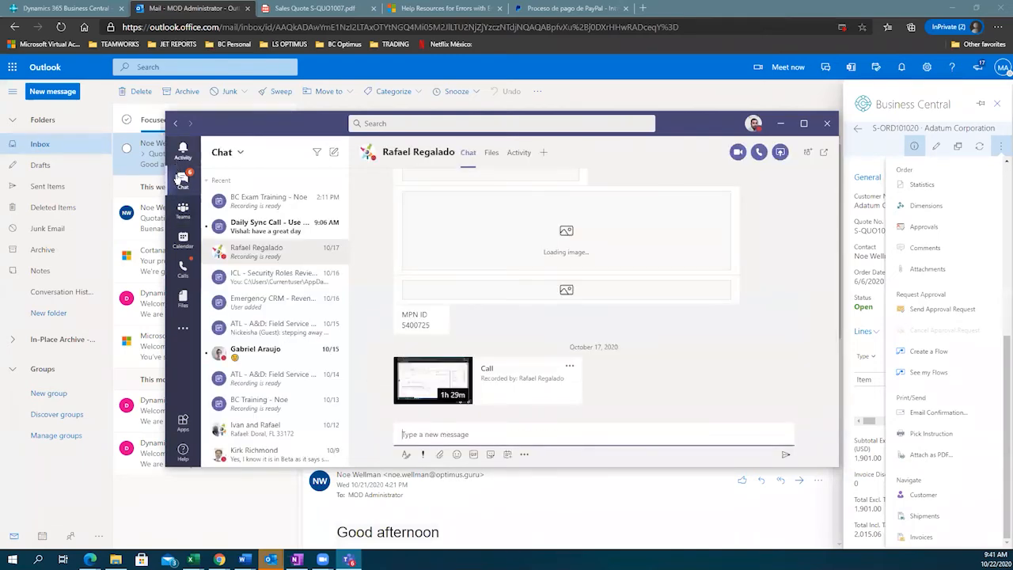
click(252, 201)
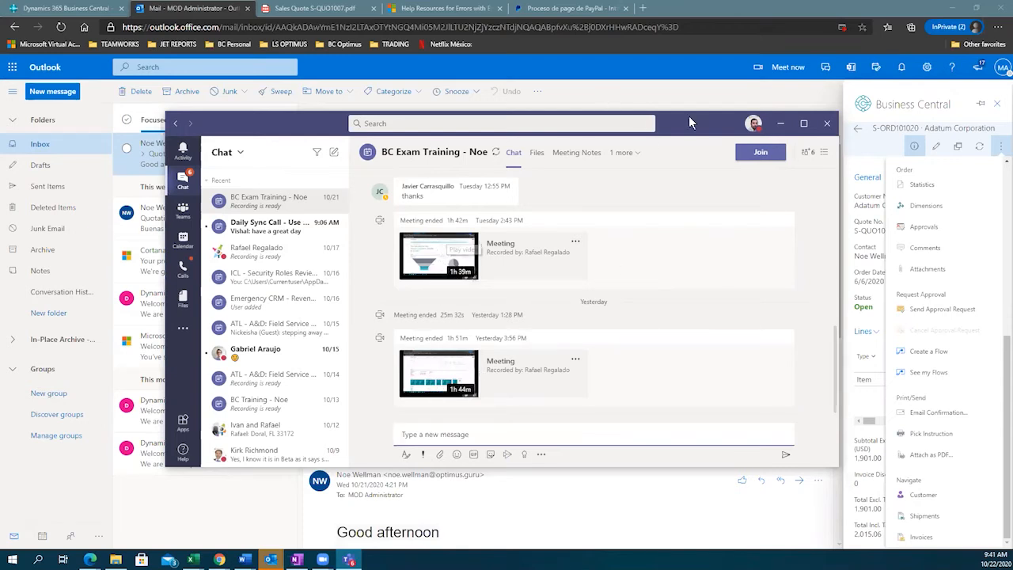
click(780, 124)
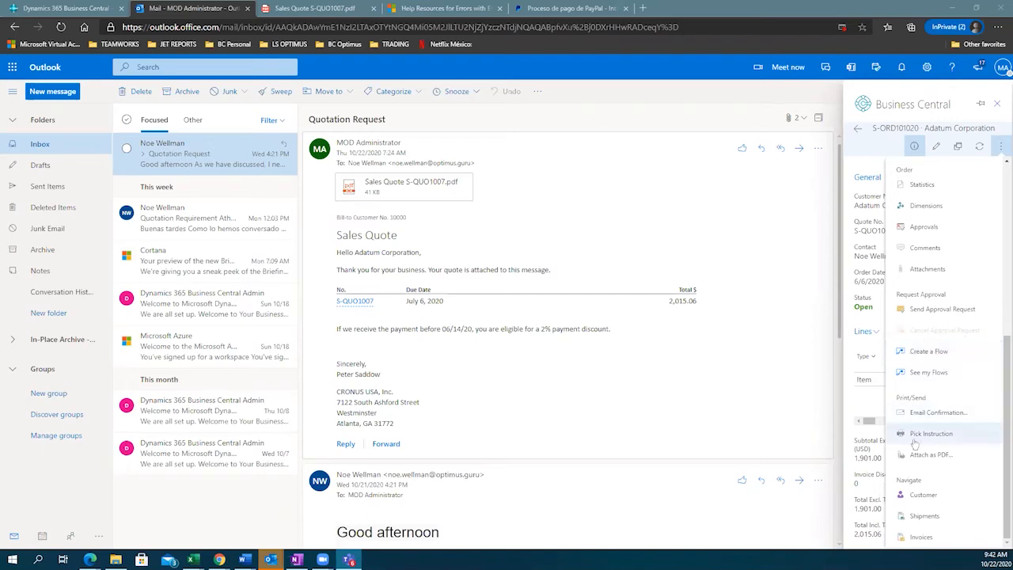
- Switch to the Business Central browser page, cancel the sales order's Ship and Invoice posting, and close the order
scroll(956, 448, up, 5)
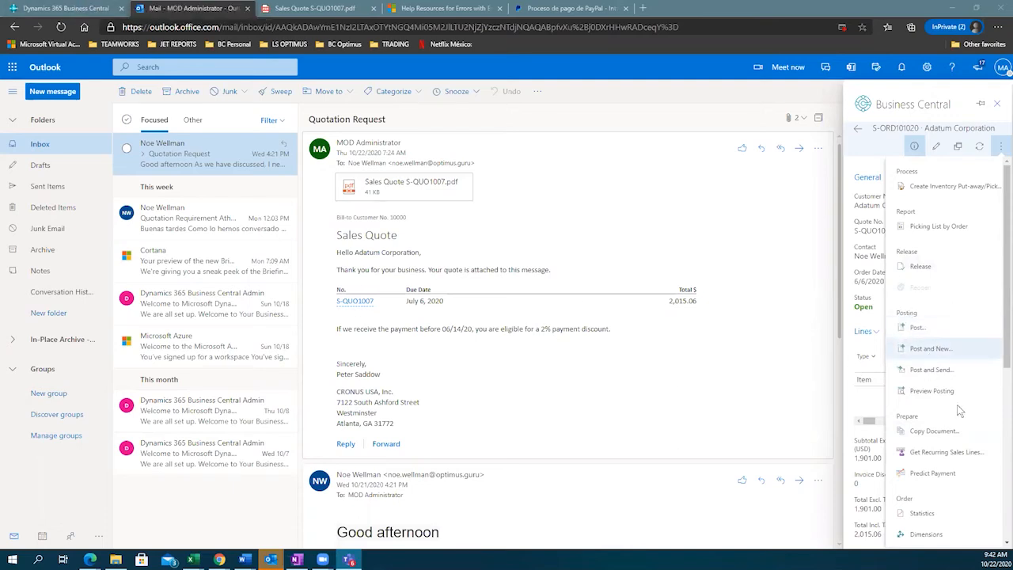
click(52, 9)
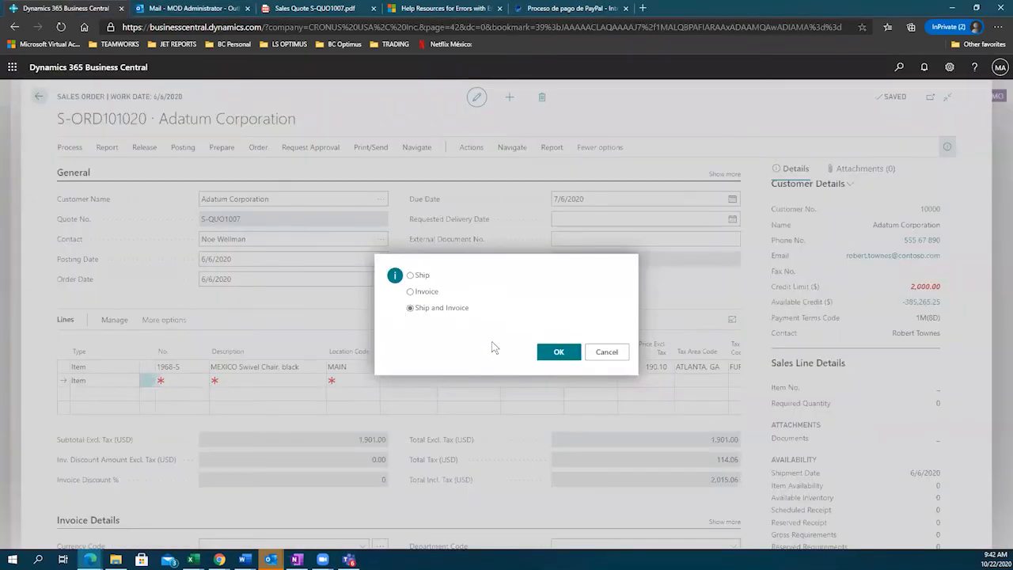
click(603, 353)
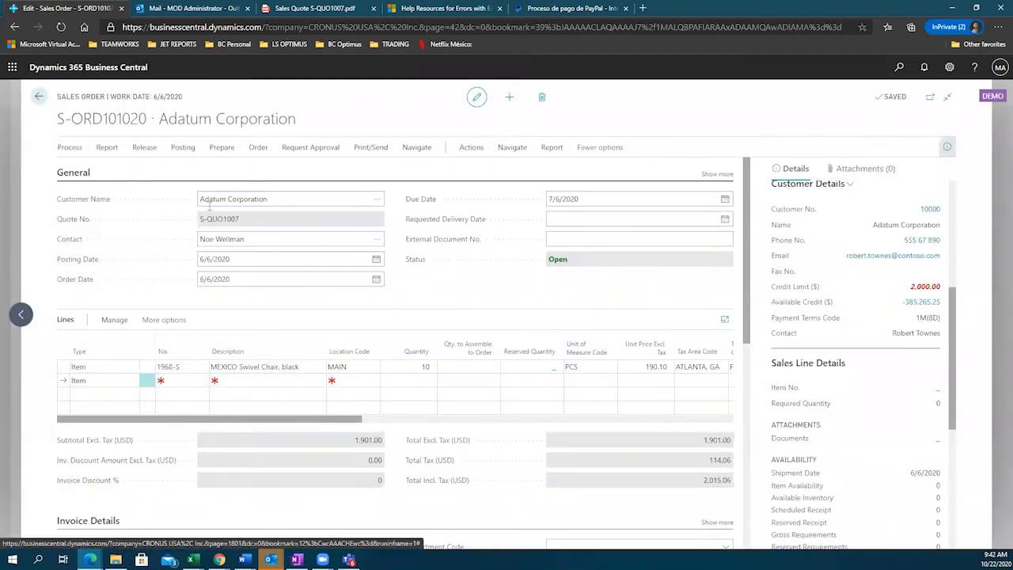
click(37, 97)
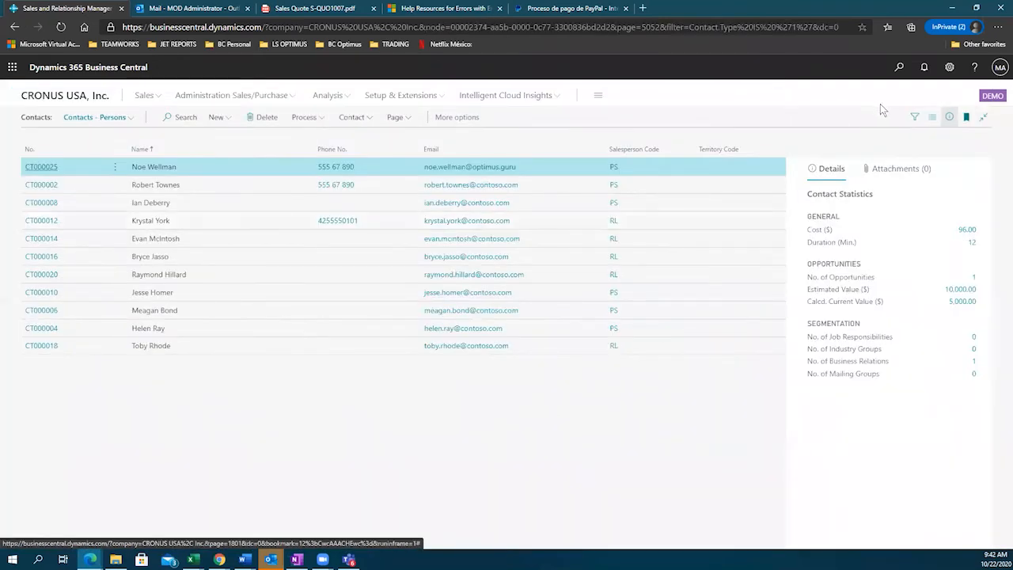
- Search Business Central for "posted sales" and open the Posted Sales Invoices page
click(899, 67)
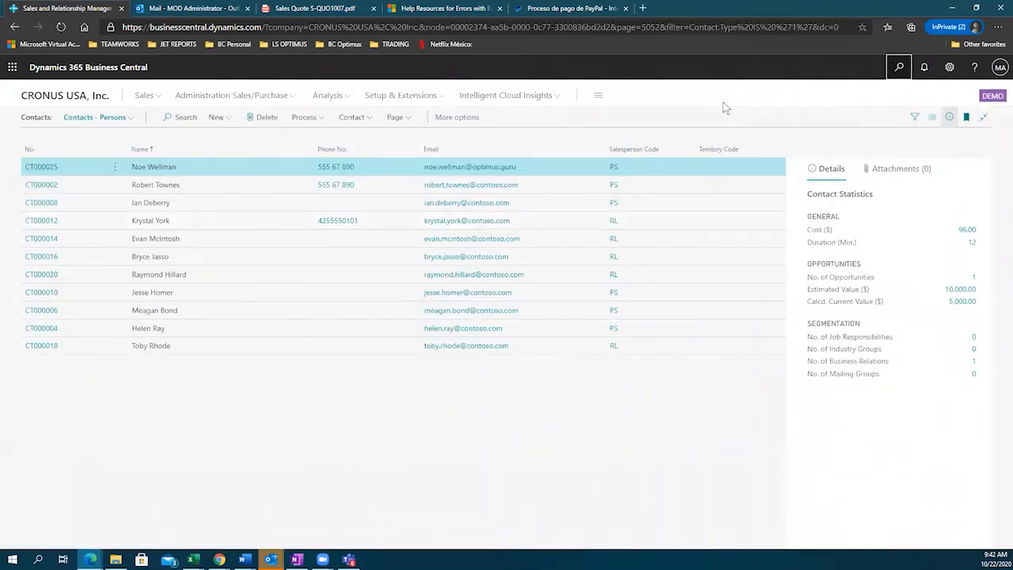
text(poasted)
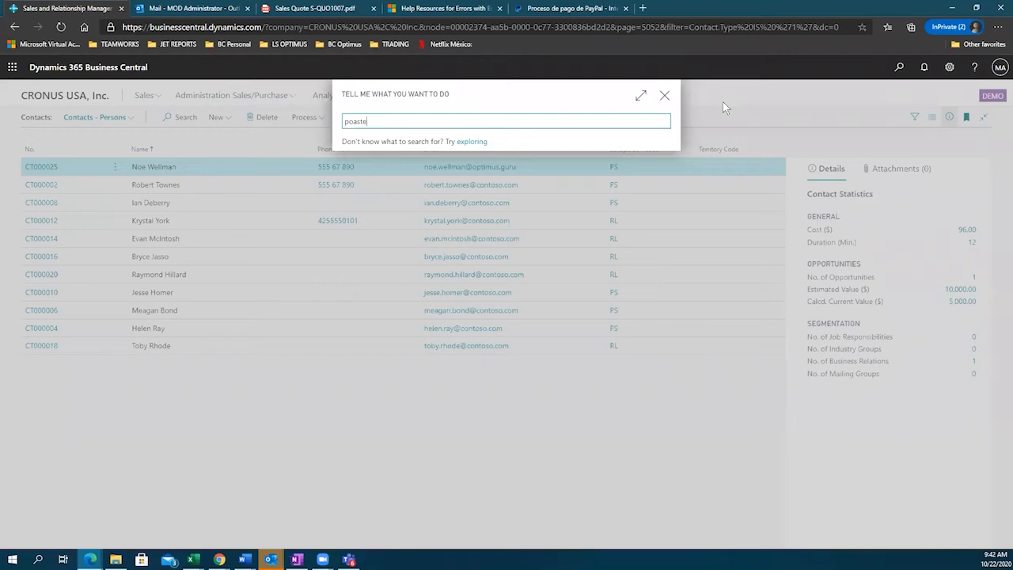
key(BackSpace)
key(BackSpace)
key(BackSpace)
key(BackSpace)
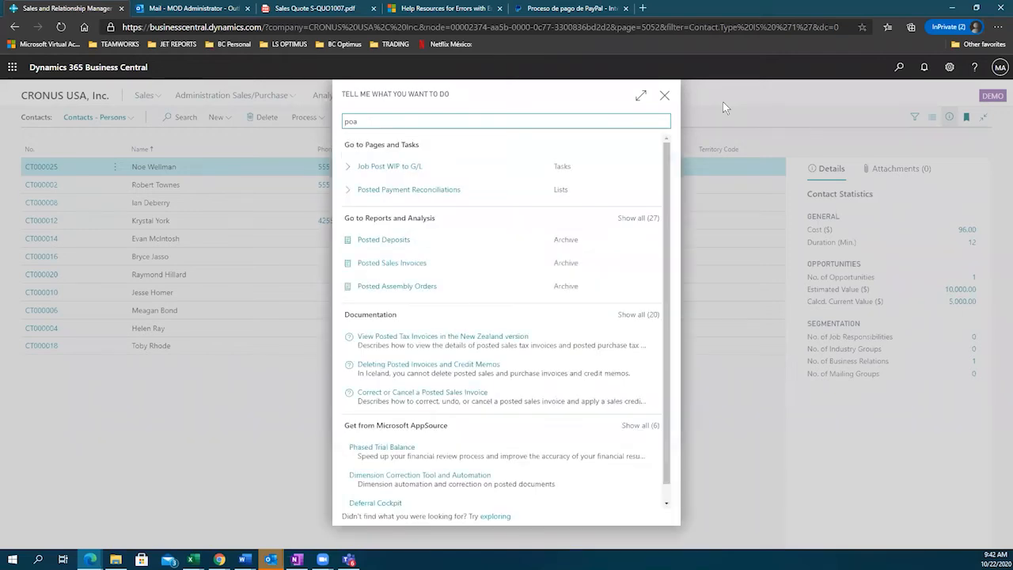
text(sto)
key(BackSpace)
text(ed sales)
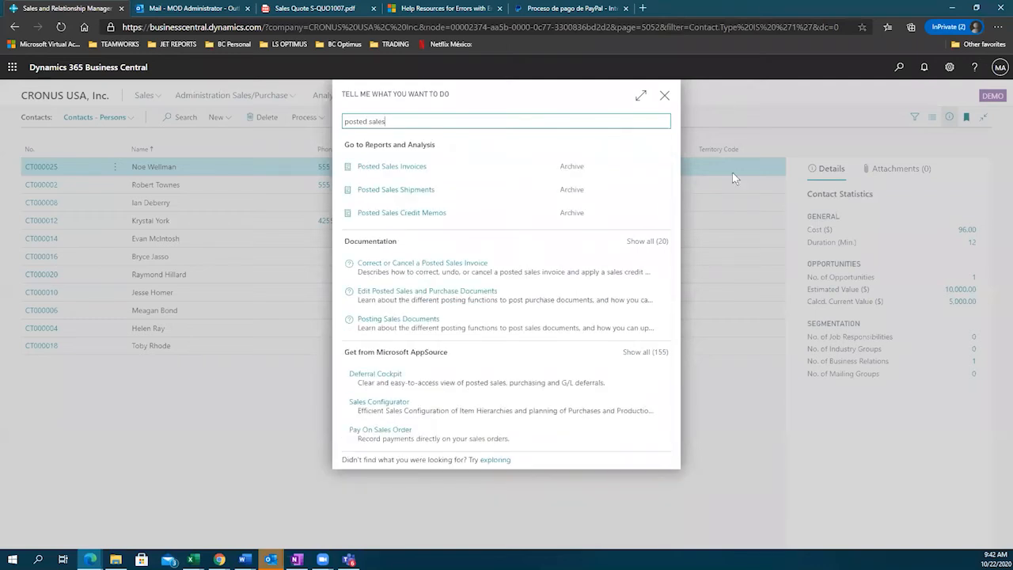
click(407, 164)
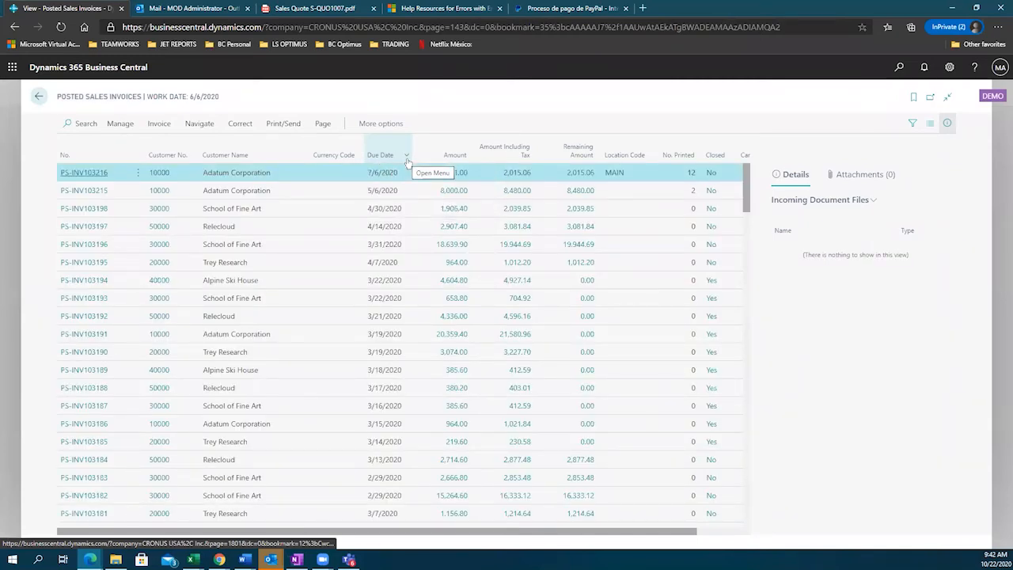
- Look through the list of posted sales invoices
scroll(173, 212, down, 10)
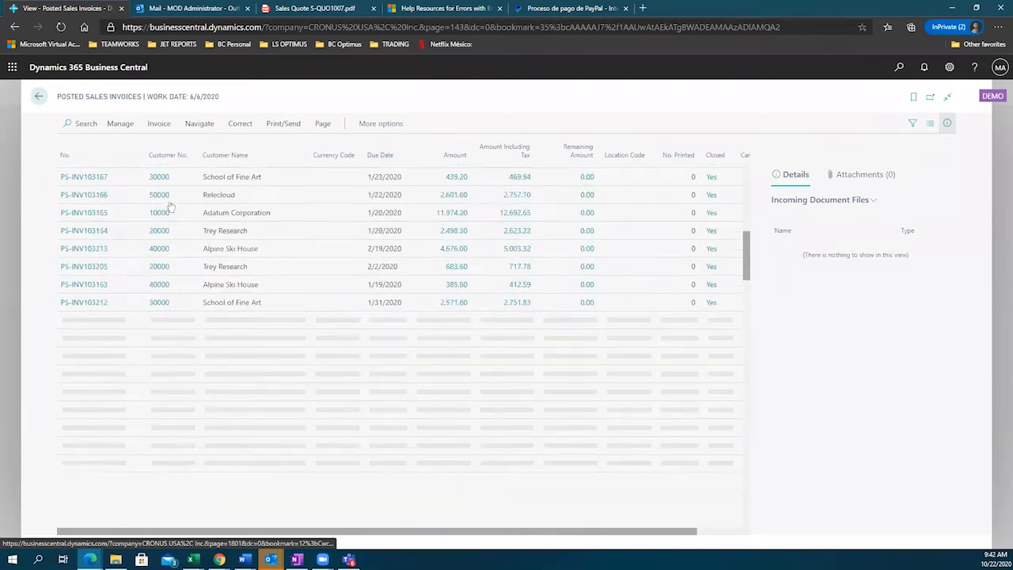
scroll(170, 207, down, 5)
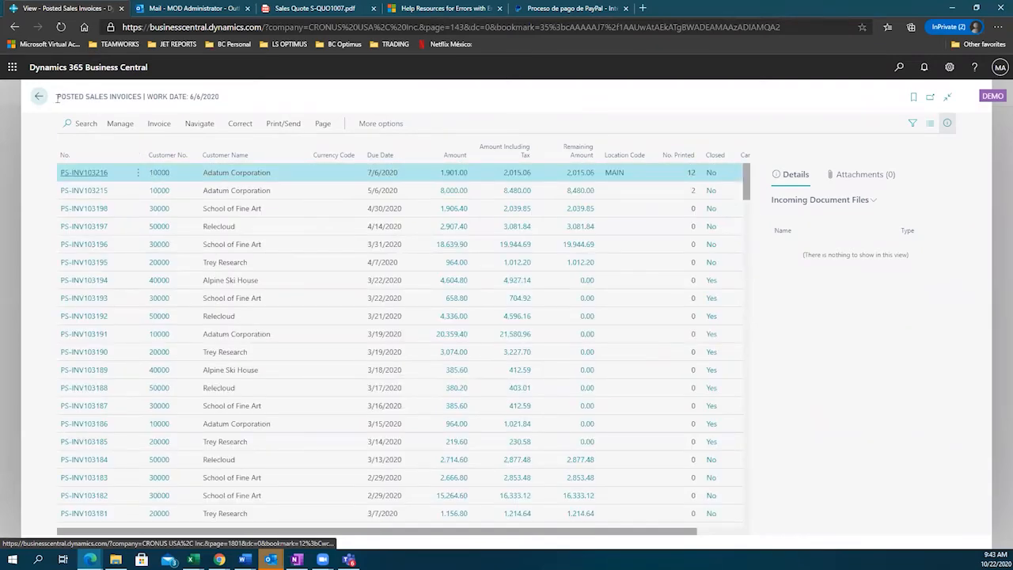
drag(57, 97, 145, 97)
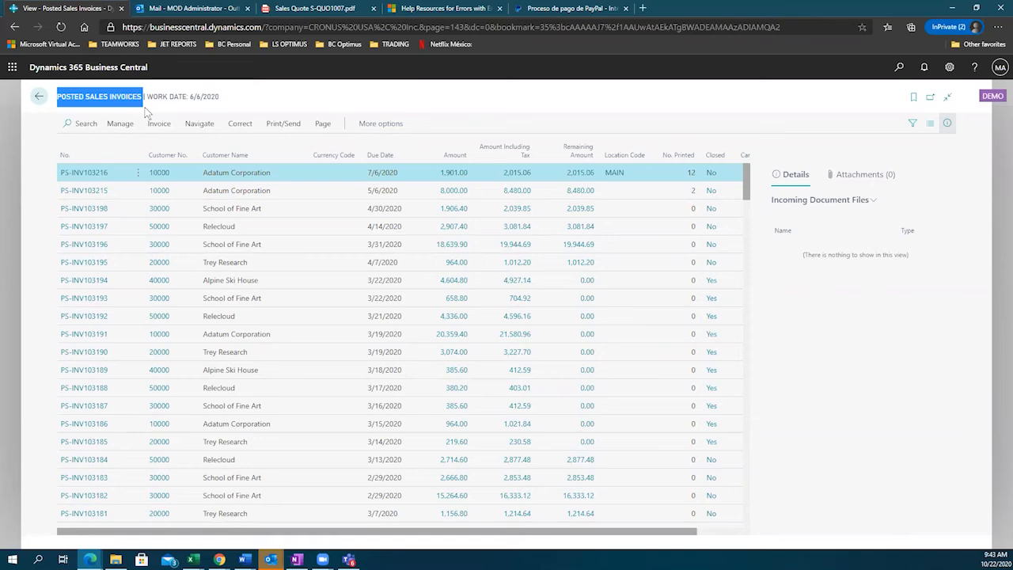
- Open Adatum Corporation's posted sales invoice due 7/6/2020 and view its correction and print/send options
click(88, 173)
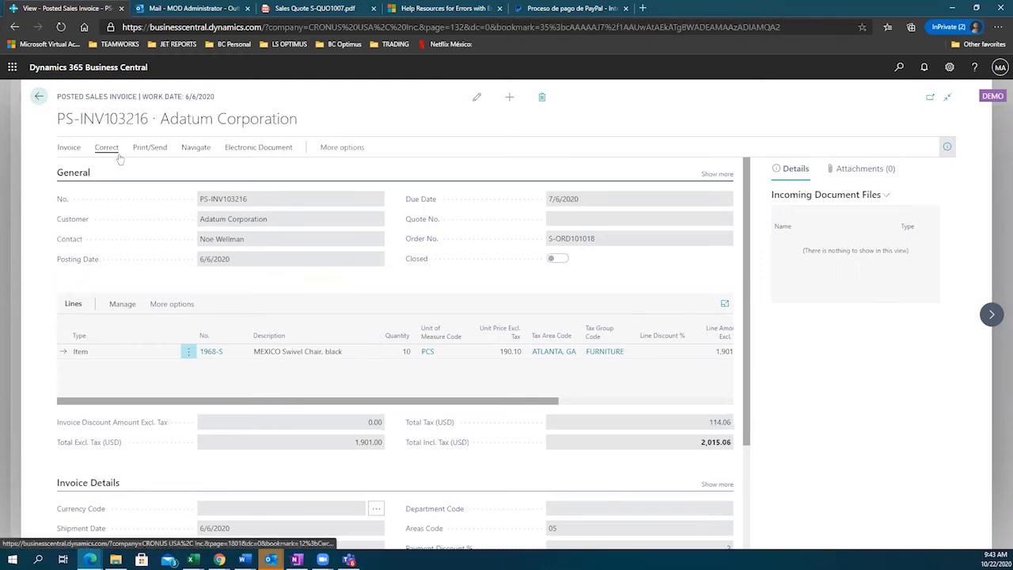
click(111, 151)
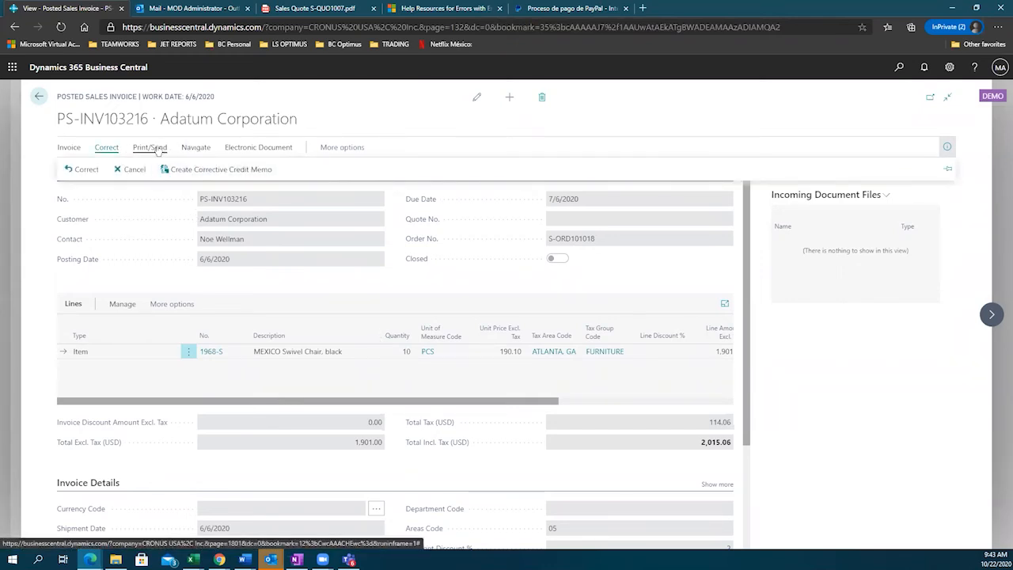
click(158, 150)
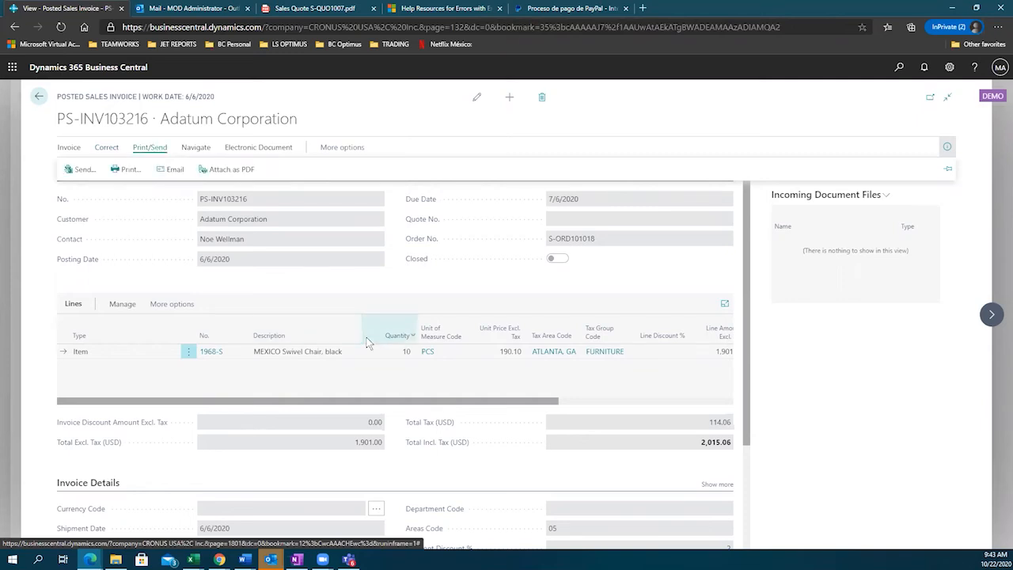
- Switch to the Dynamics 365 Sales Hub page in Chrome, view the available apps, and open the dashboards
mouse_move(366, 342)
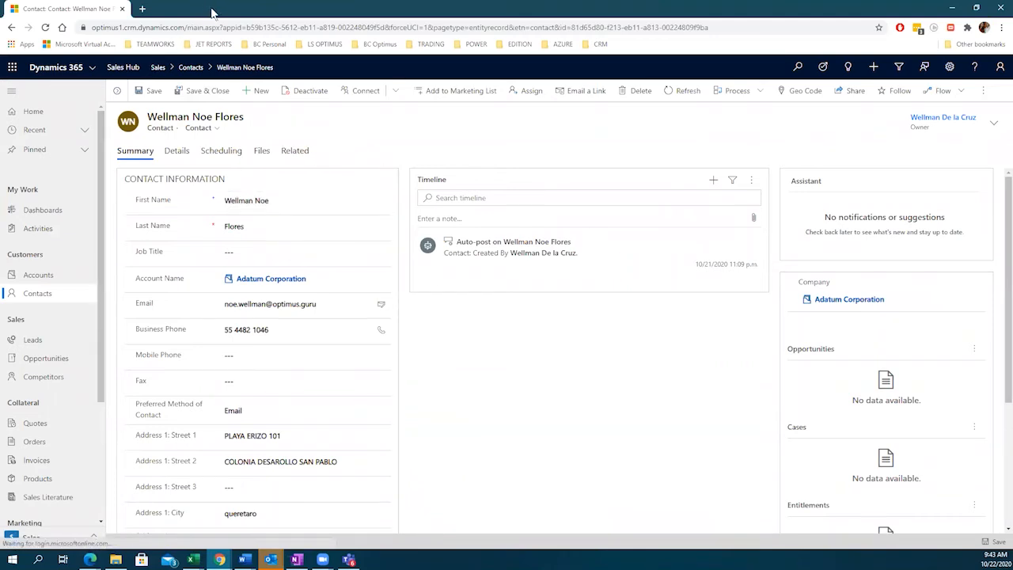
click(92, 68)
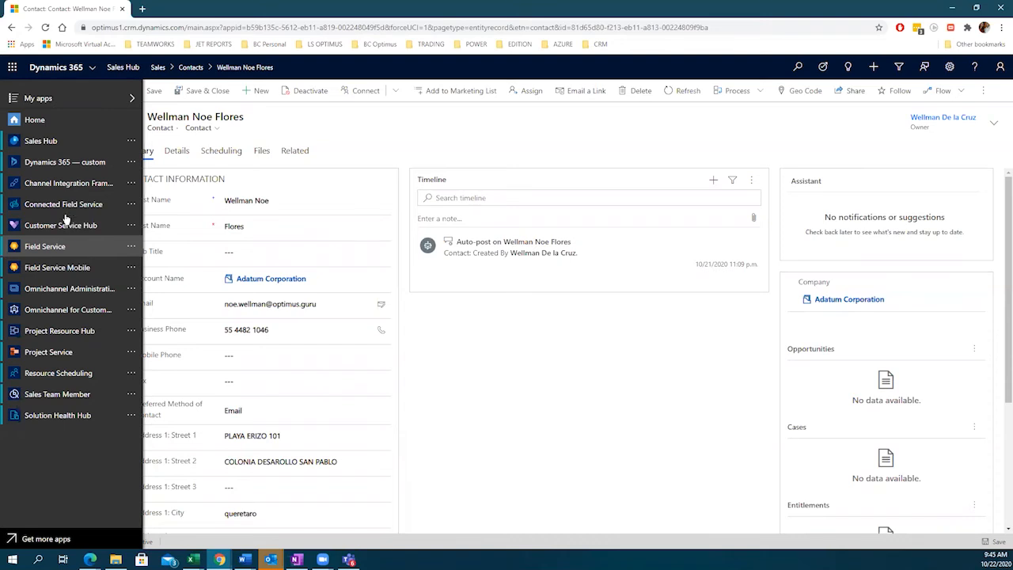
click(406, 139)
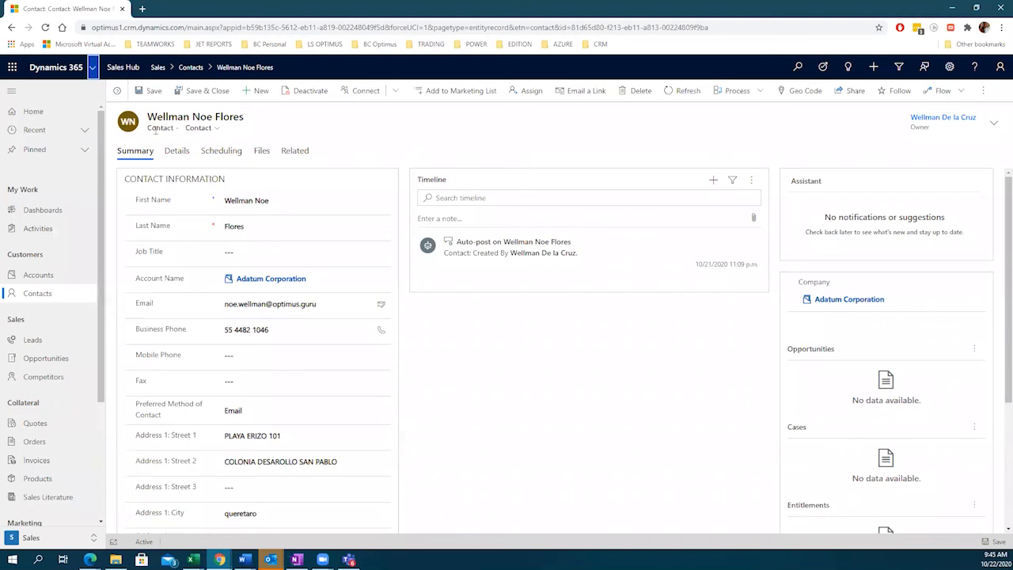
click(32, 213)
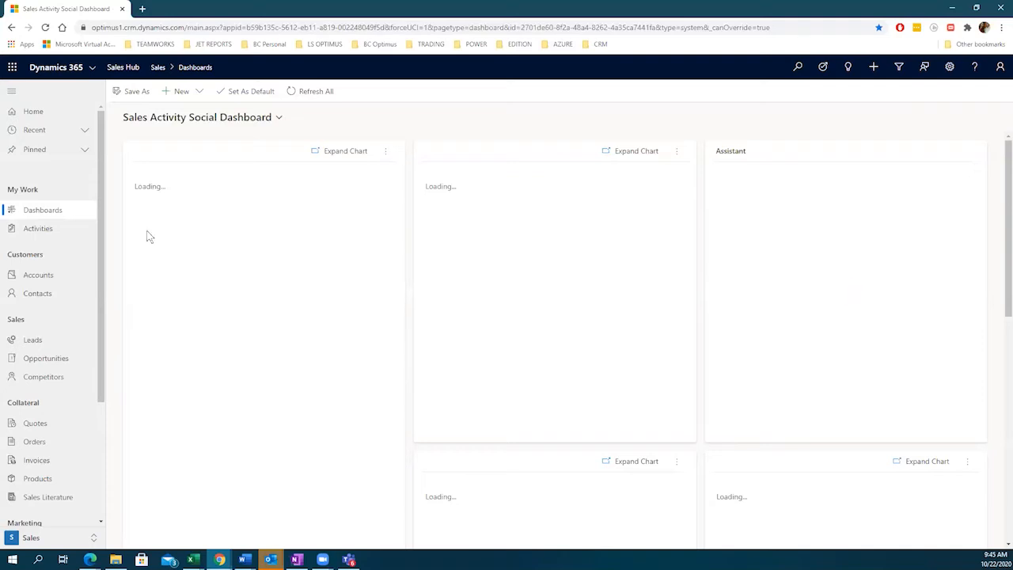
- Find the Adatum Corporation contact in the Sales Hub's active contacts and open its record to view the contact information
click(45, 303)
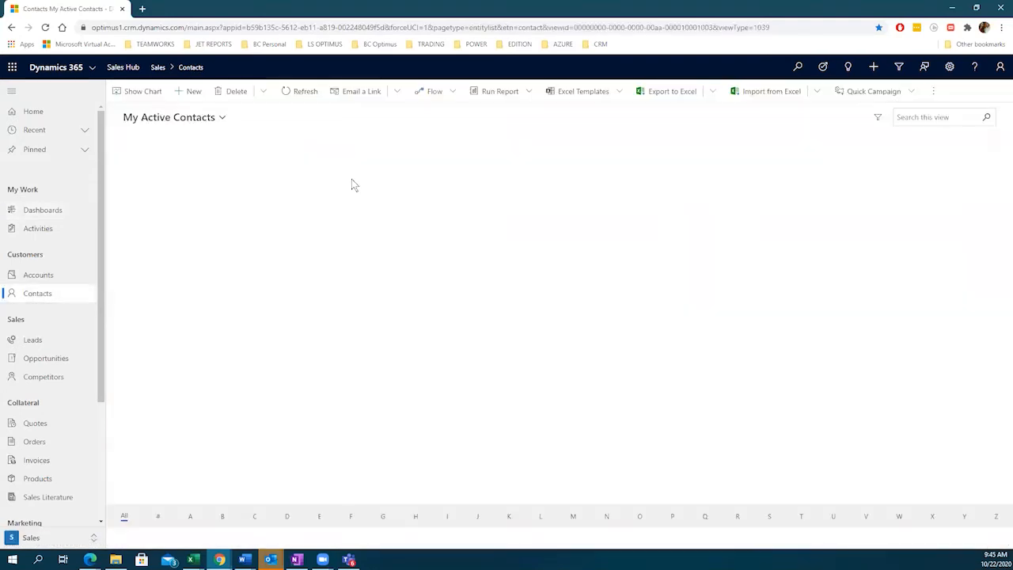
scroll(206, 317, down, 1)
scroll(202, 309, down, 2)
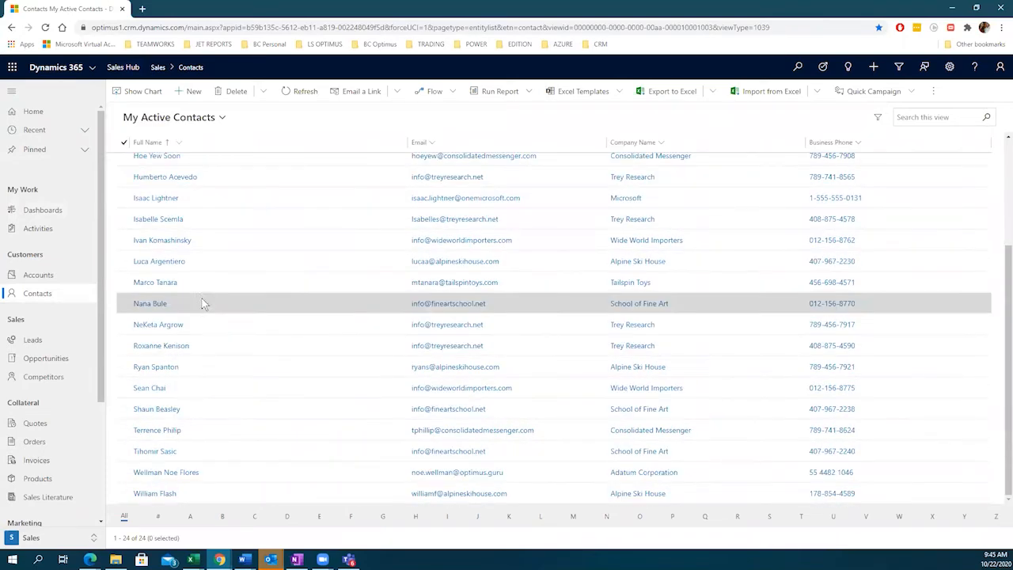
click(177, 474)
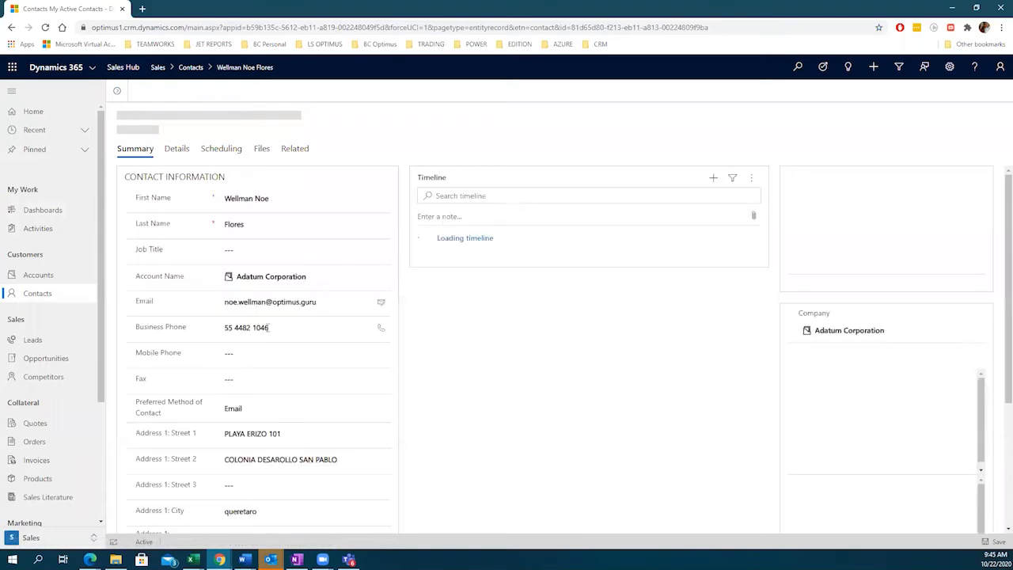
click(270, 251)
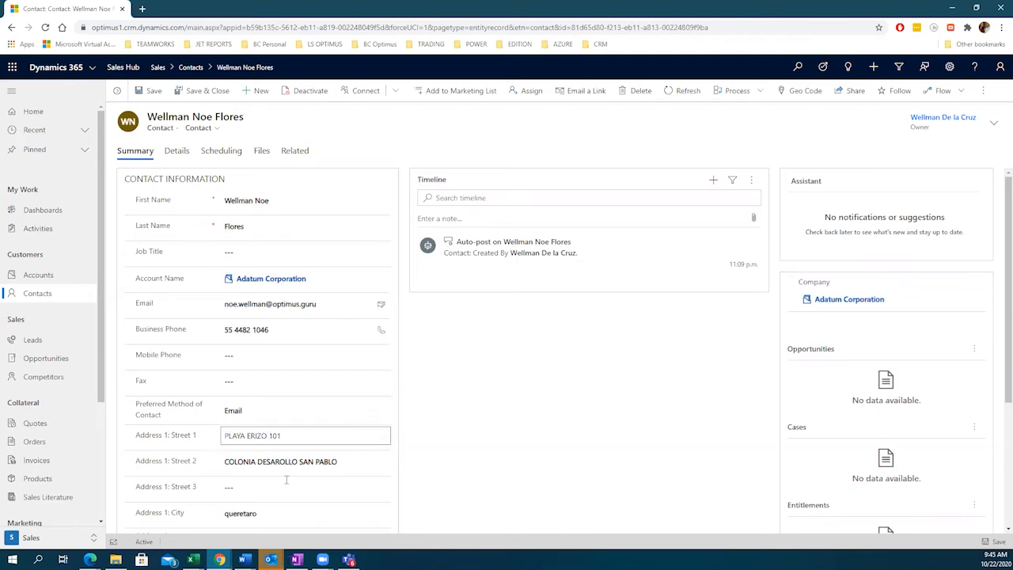
- Review the contact's details and scheduling information, leaving the latitude empty, and return to the contact summary
click(175, 154)
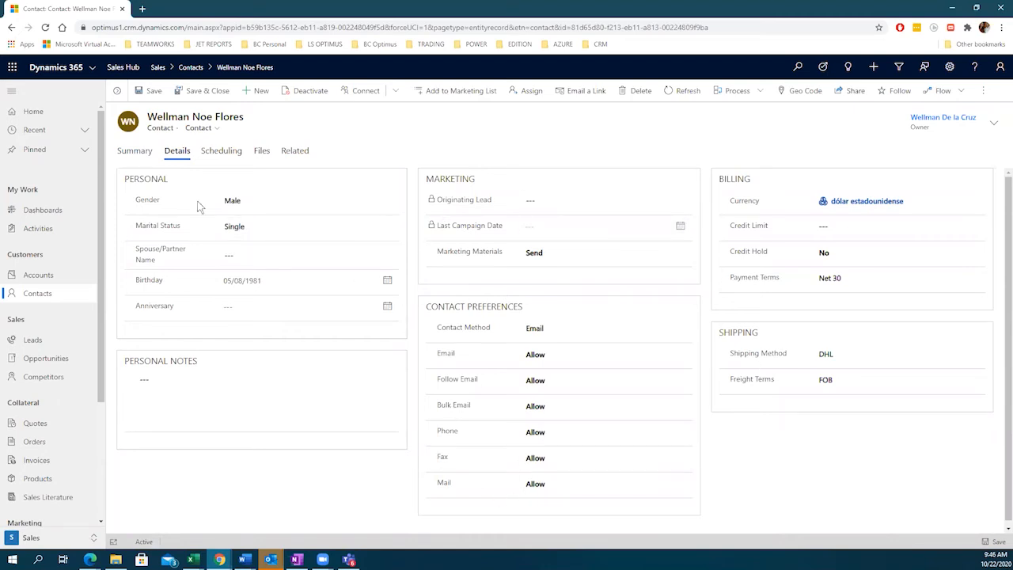
click(217, 152)
click(235, 181)
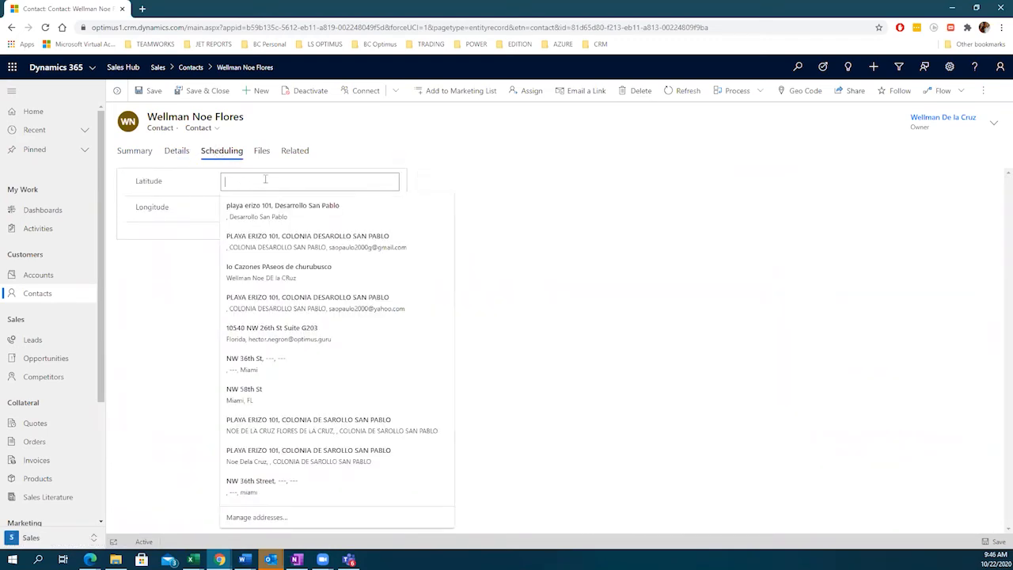
click(172, 252)
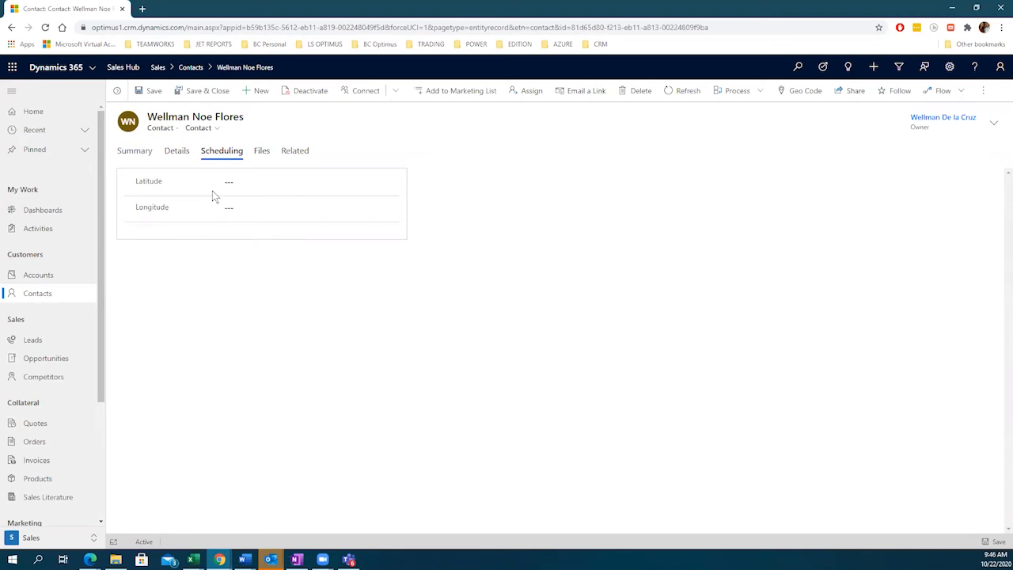
click(127, 152)
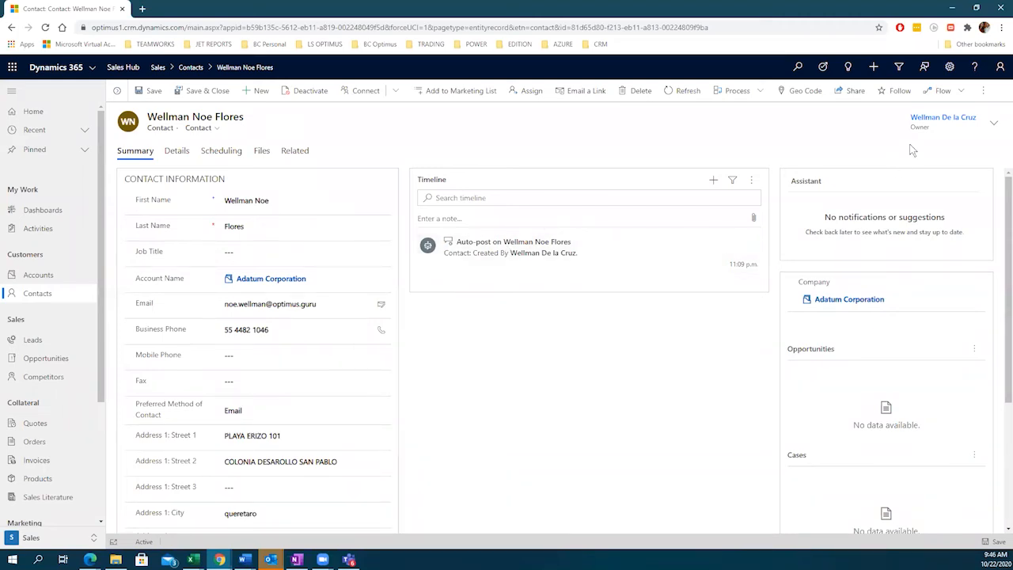
- Return to the posted sales invoice in Business Central, start an email for it, and read the invoice message body
click(950, 9)
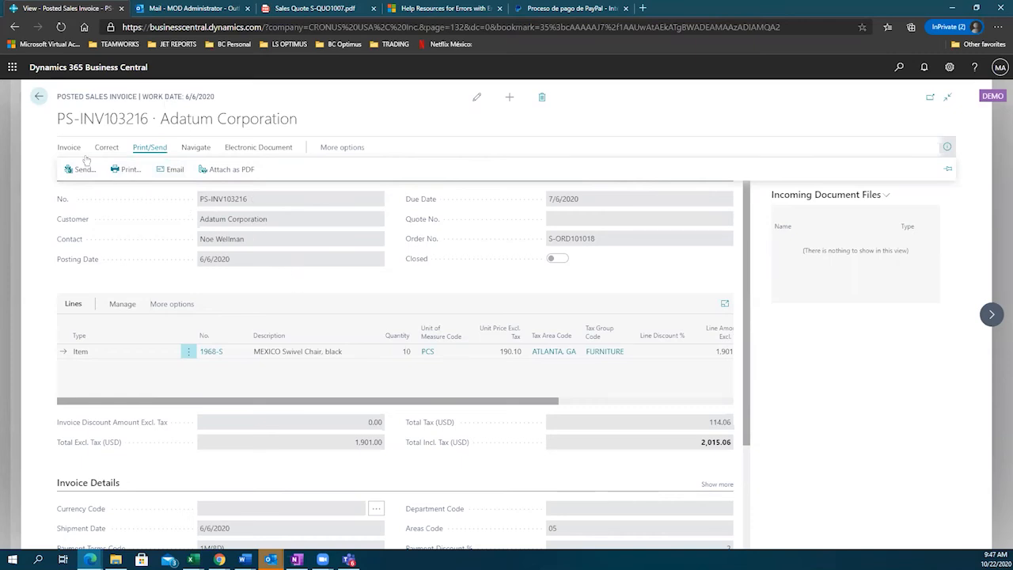
click(172, 170)
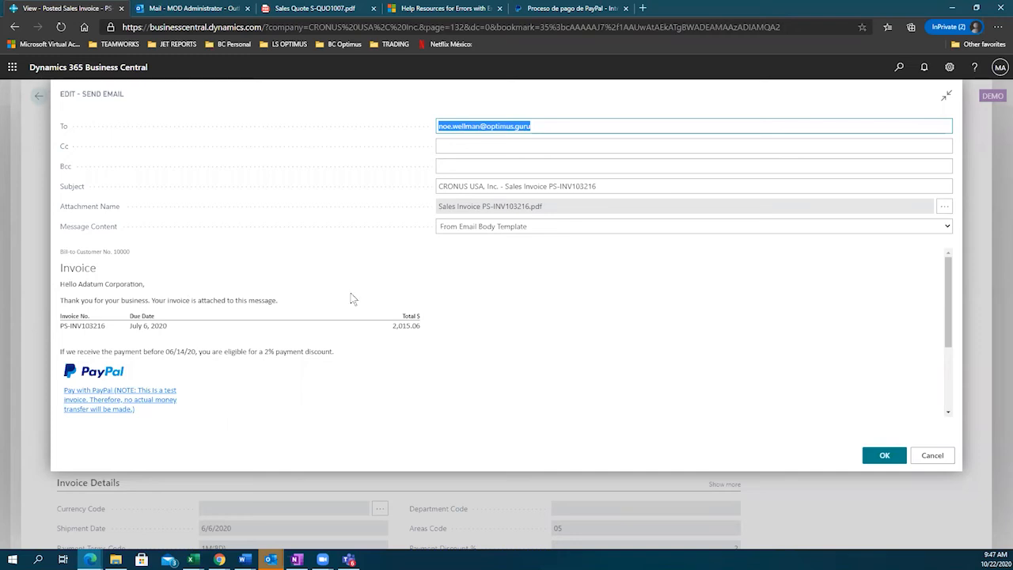
drag(351, 293, 51, 247)
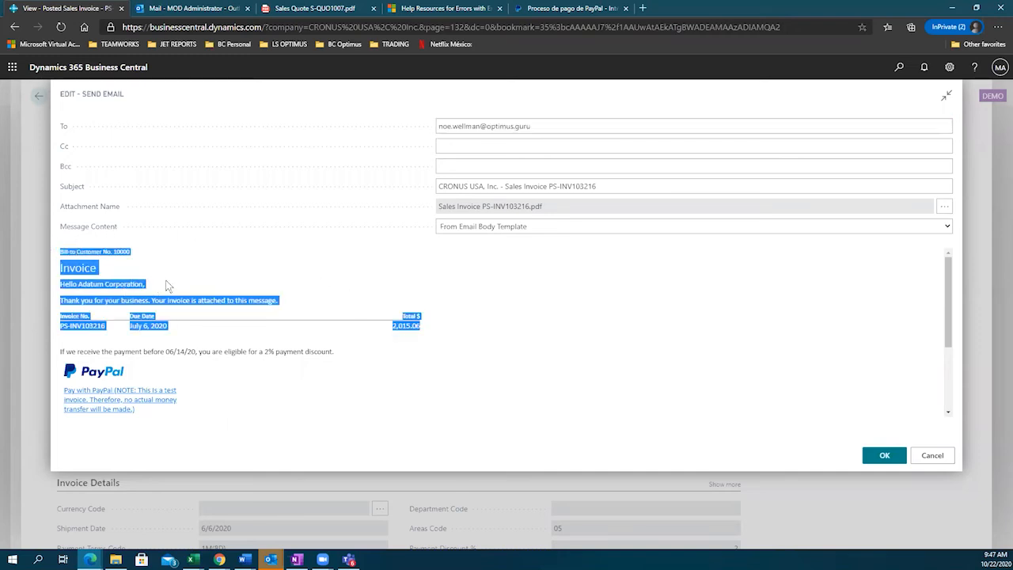
click(402, 405)
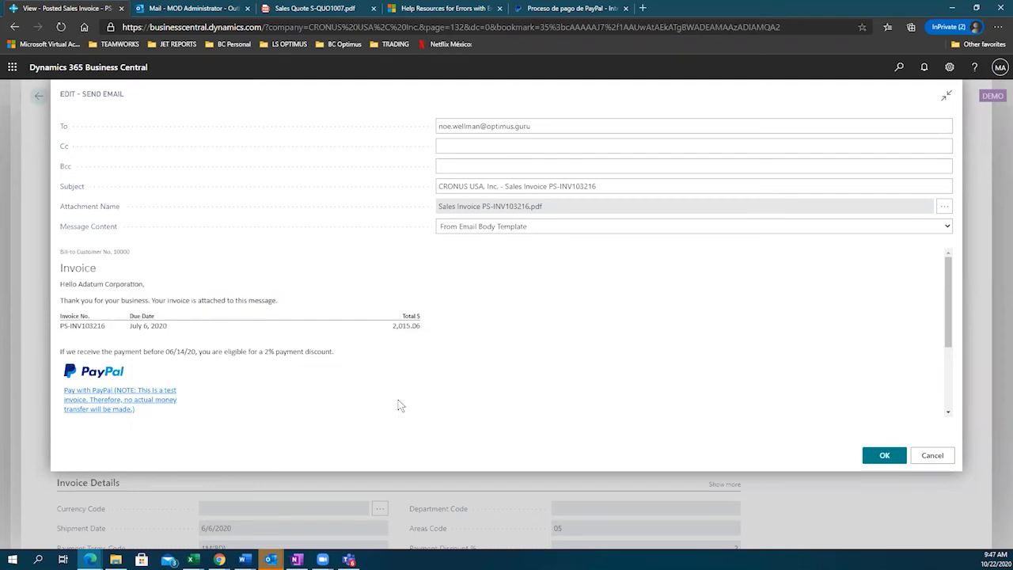
- Open the sales invoice PDF attached to the email draft and review its due date, payment terms, totals and PayPal link
click(945, 207)
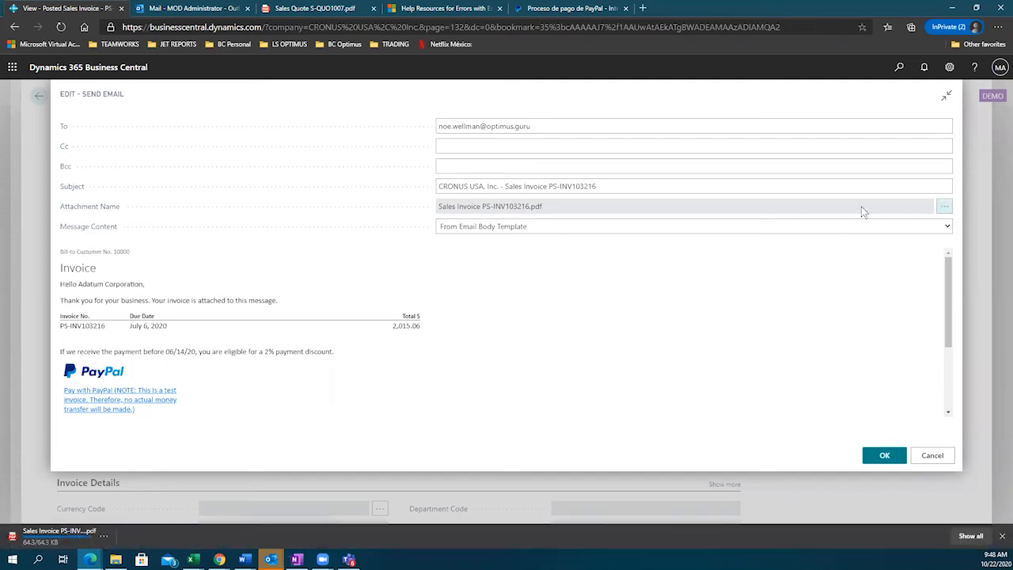
click(56, 534)
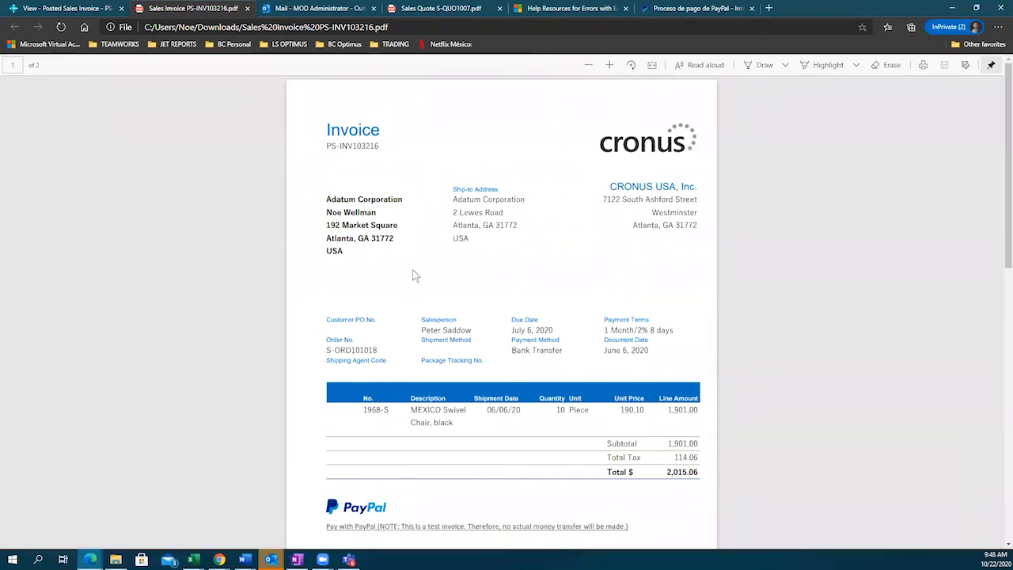
drag(422, 330, 563, 338)
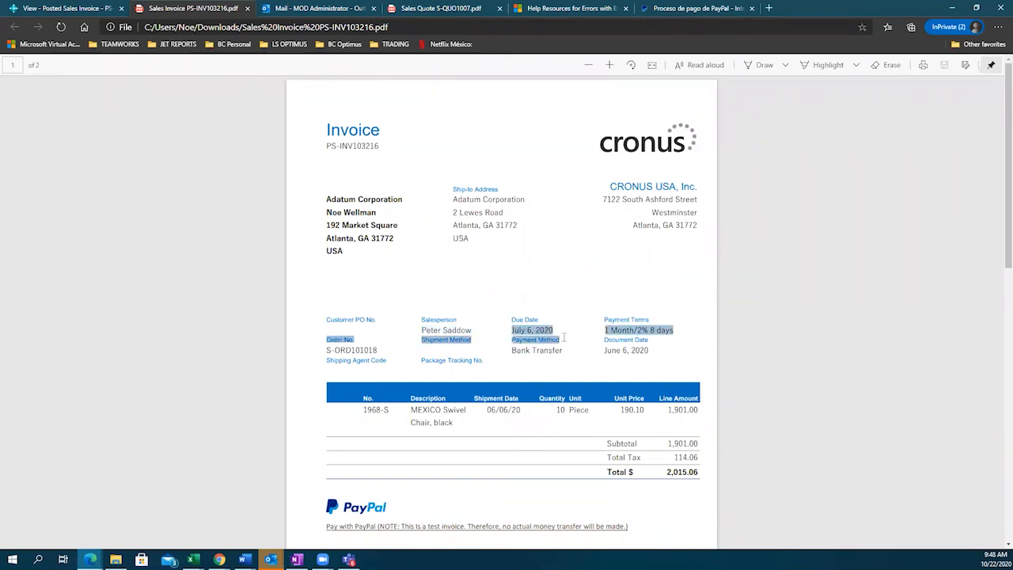
scroll(577, 343, down, 3)
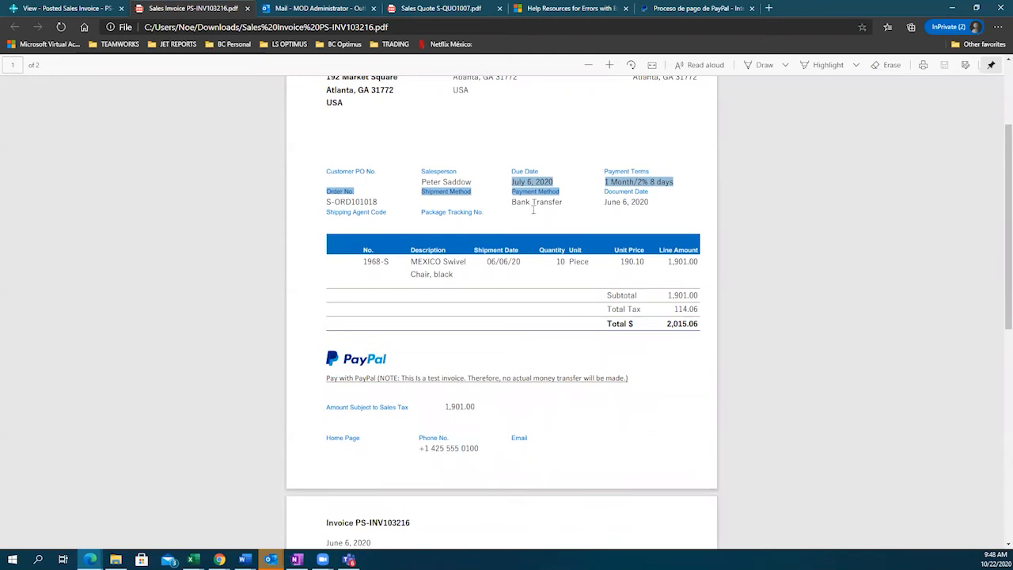
scroll(535, 212, down, 3)
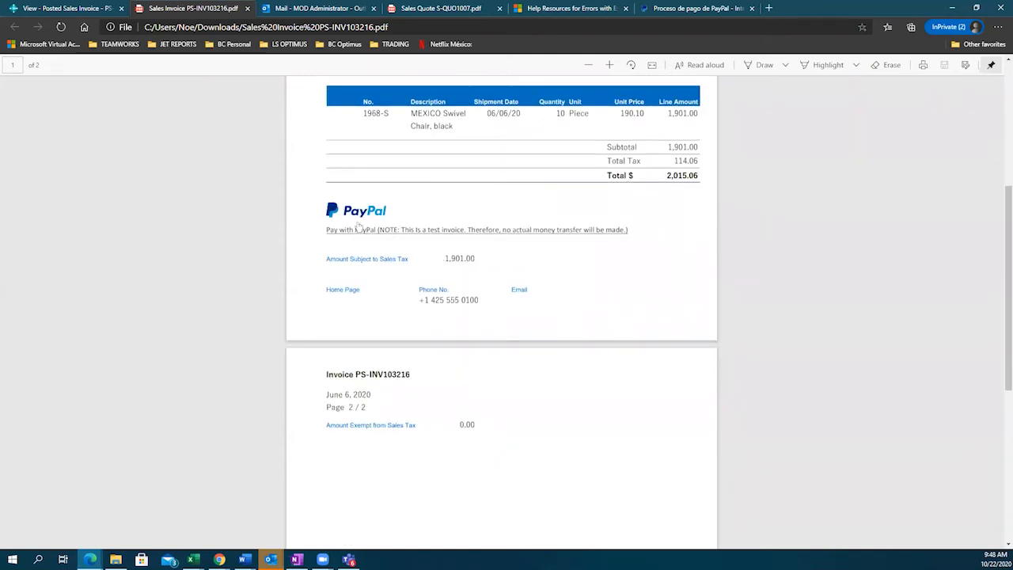
scroll(476, 306, up, 6)
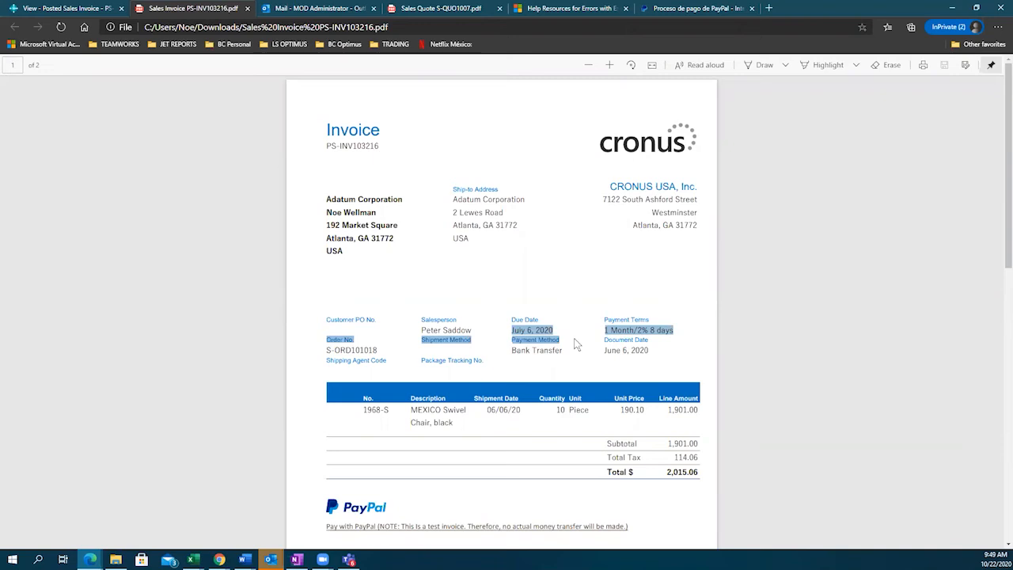
scroll(576, 344, down, 3)
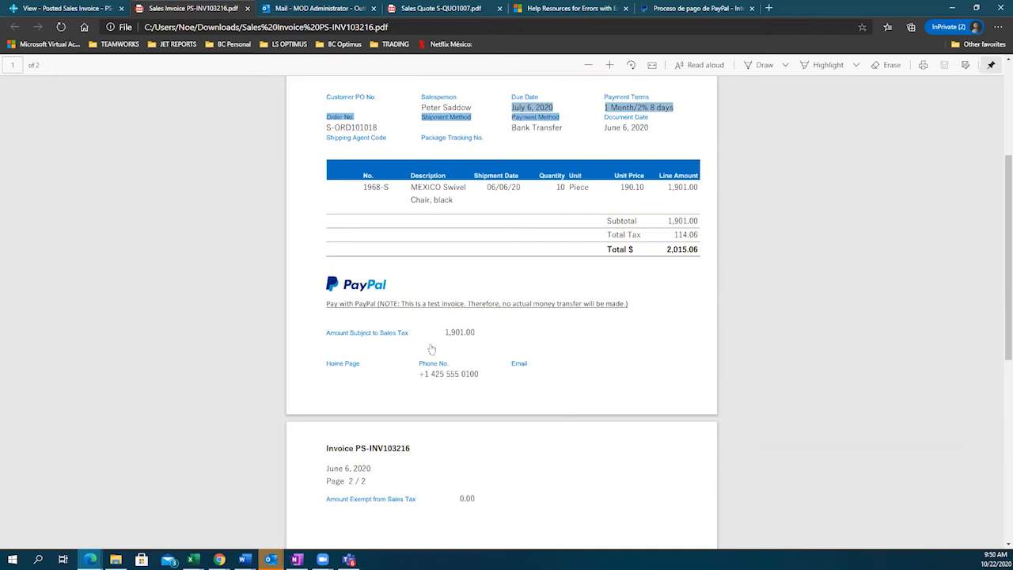
scroll(492, 309, up, 3)
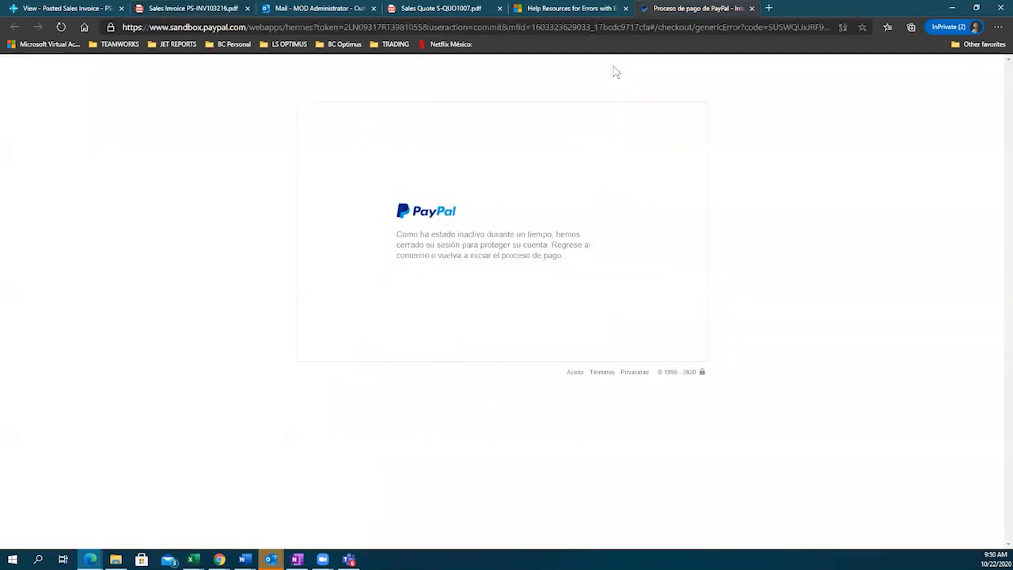
- Return to the invoice email draft in Business Central and open the Pay with PayPal link in its message body
click(68, 8)
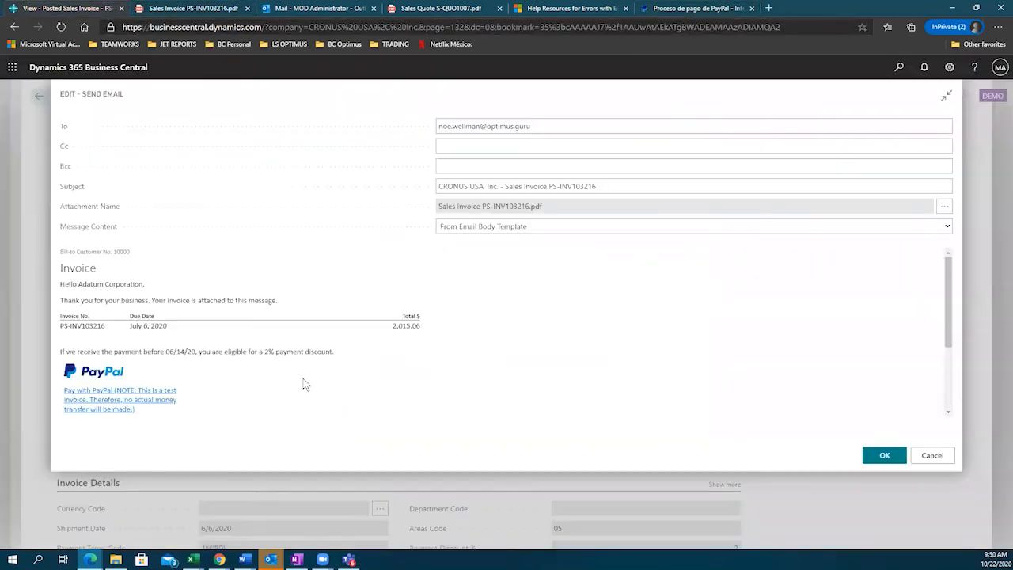
scroll(243, 362, down, 3)
click(148, 300)
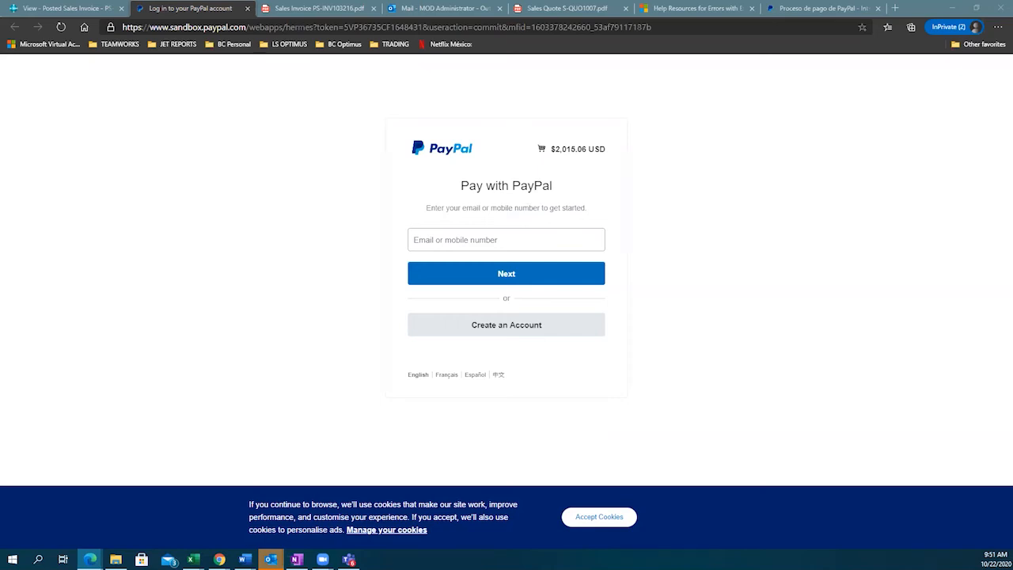
- Try to log in to PayPal with the account e-mail and password, with the option to stay logged in enabled
click(533, 240)
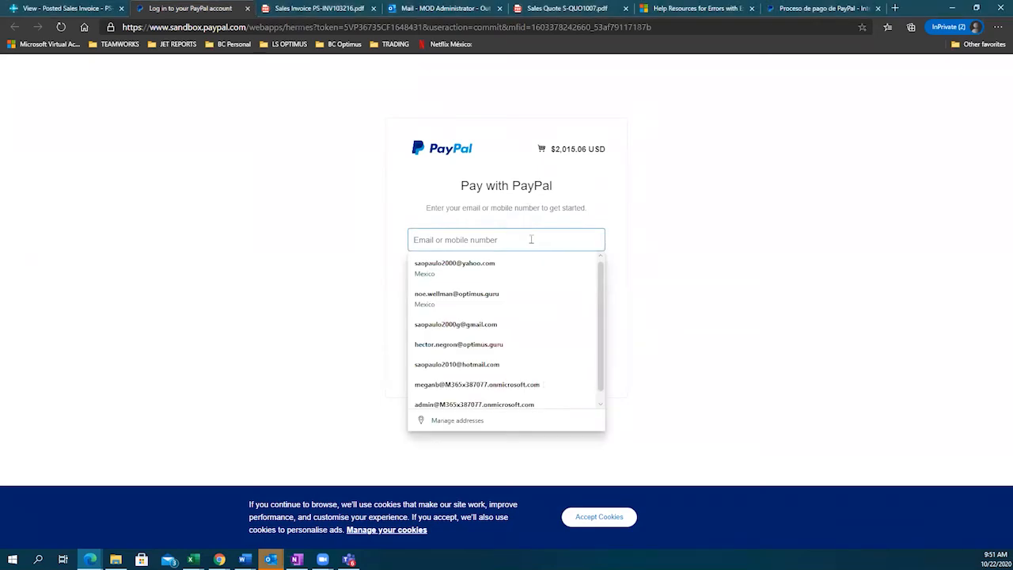
key(ctrl+v)
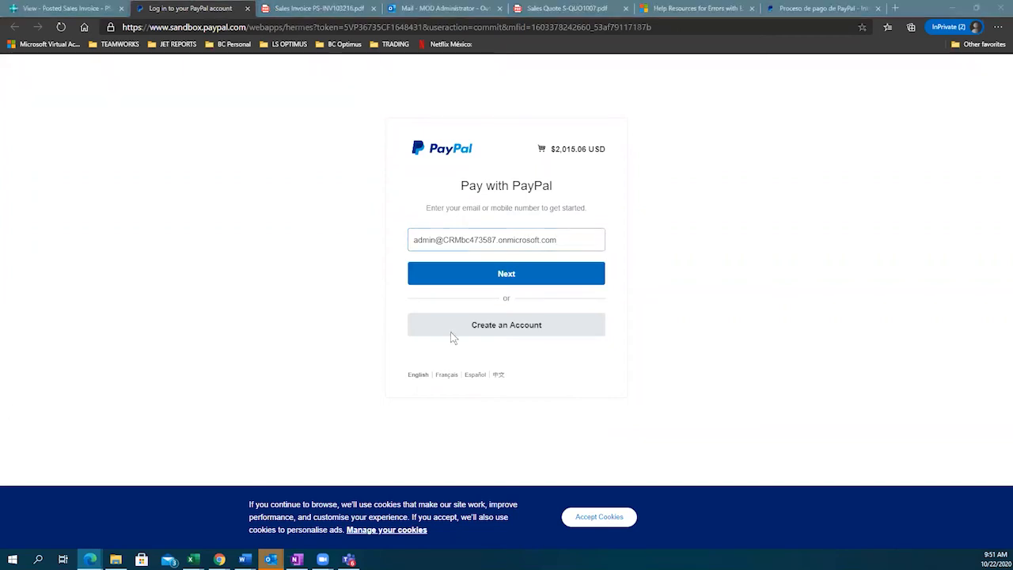
click(452, 275)
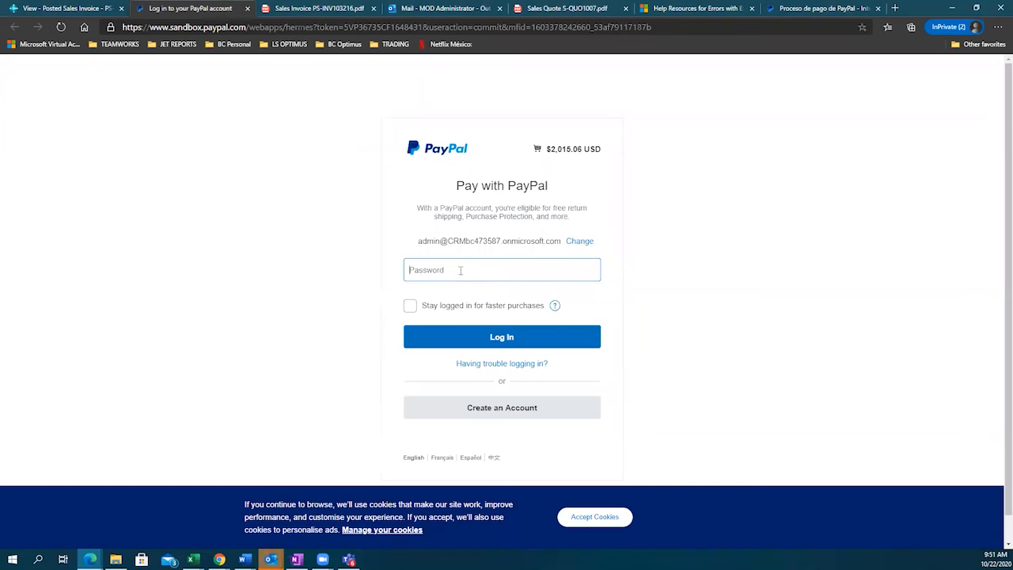
key(ctrl+v)
click(411, 308)
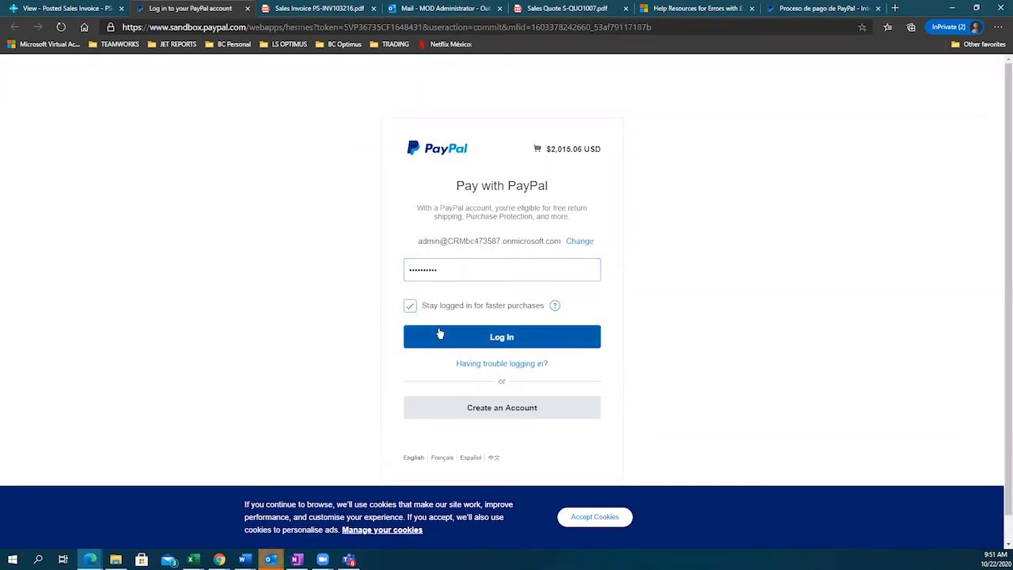
click(440, 329)
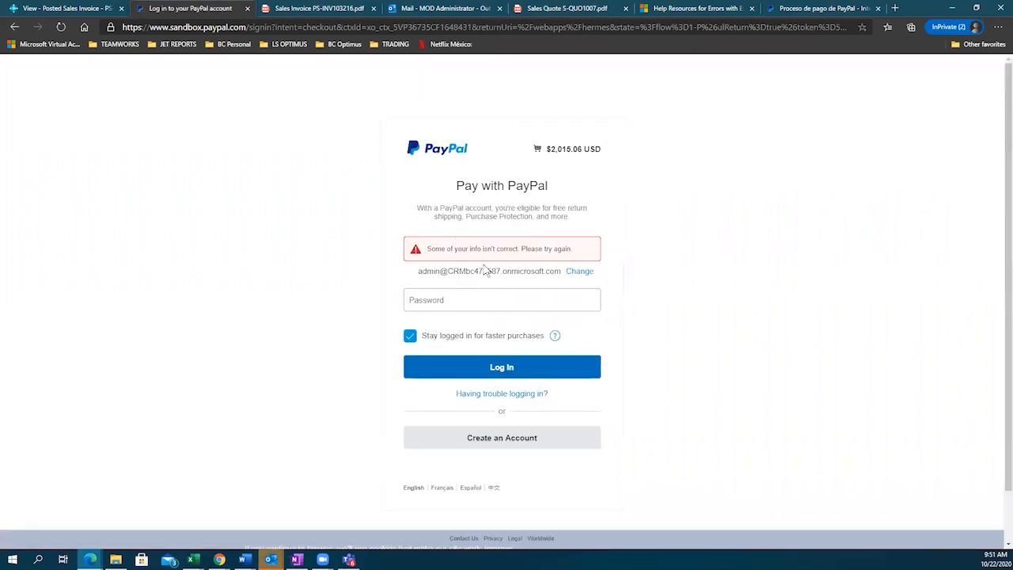
- Enter the PayPal account password again, disable staying logged in, and submit the login
click(462, 300)
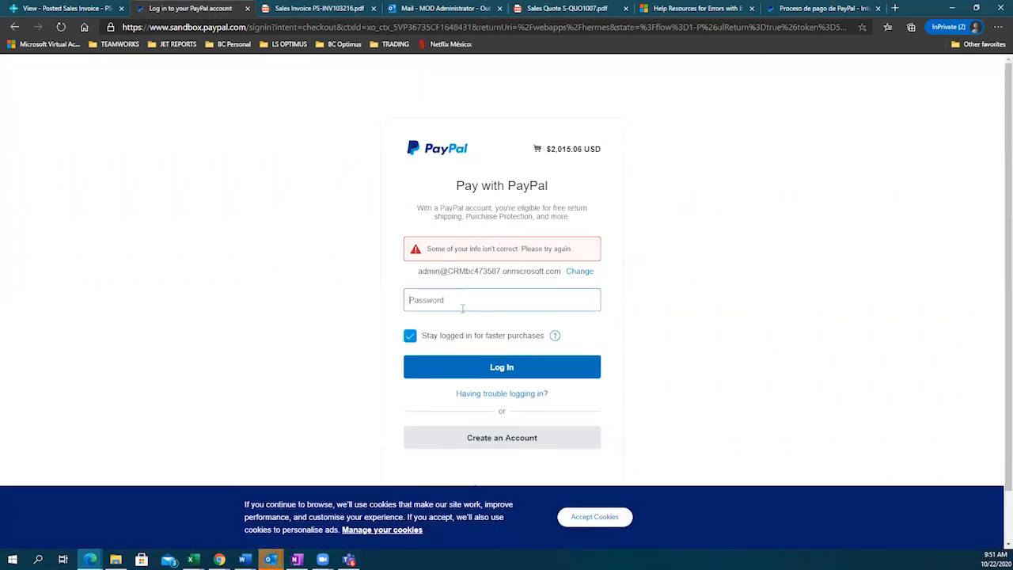
key(ctrl+v)
click(413, 336)
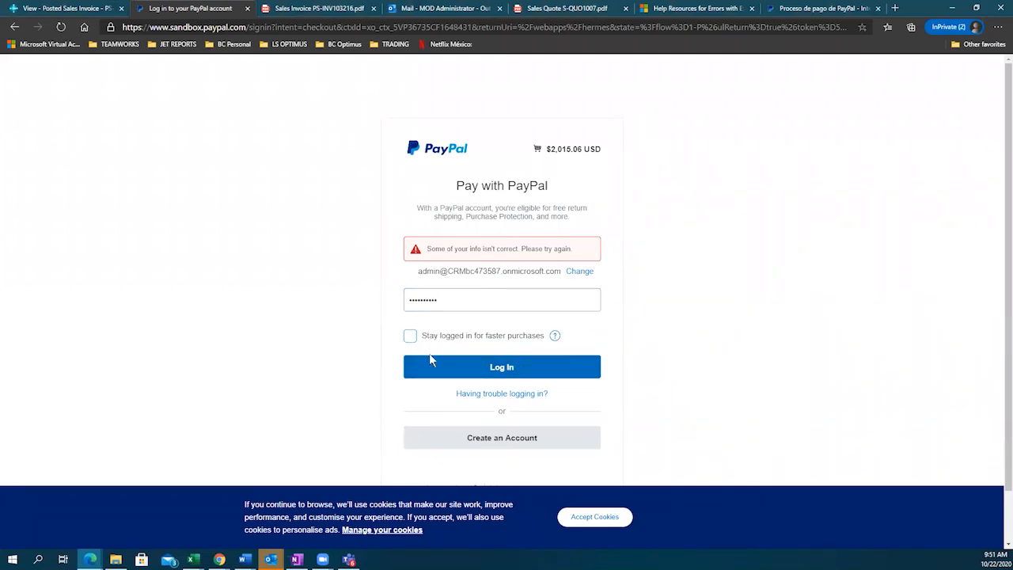
click(427, 368)
- Return to the invoice email draft in Business Central and review the beginning of its message body
click(64, 9)
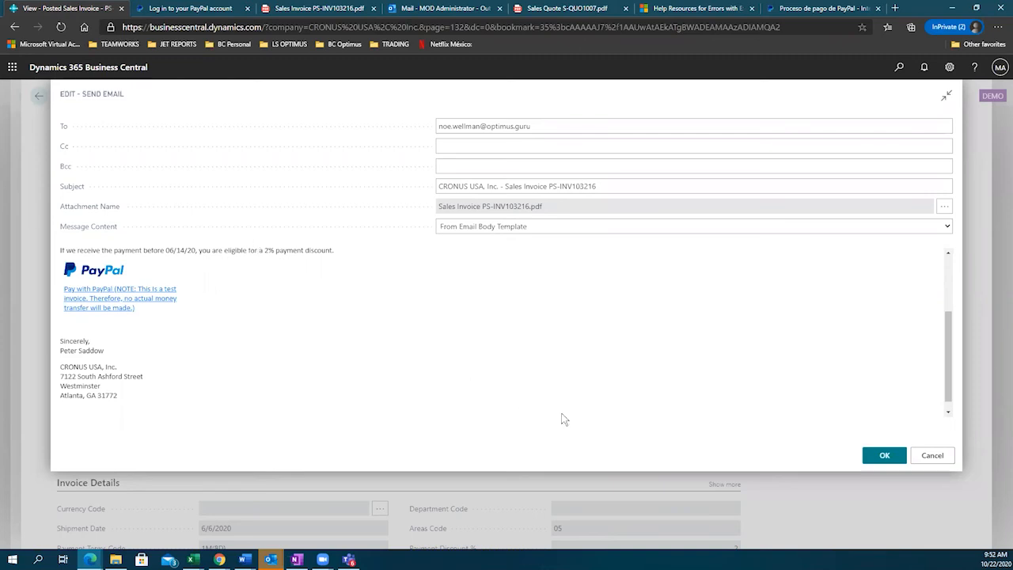
scroll(687, 322, up, 2)
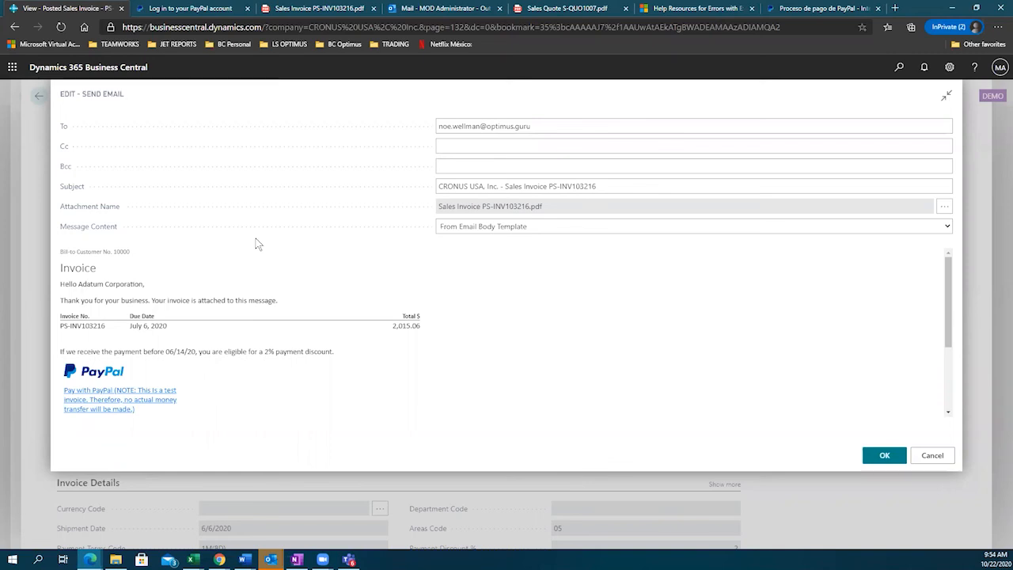
- Send the Adatum Corporation invoice email, then close the posted invoice and the posted sales invoices list to return to the contacts
click(887, 448)
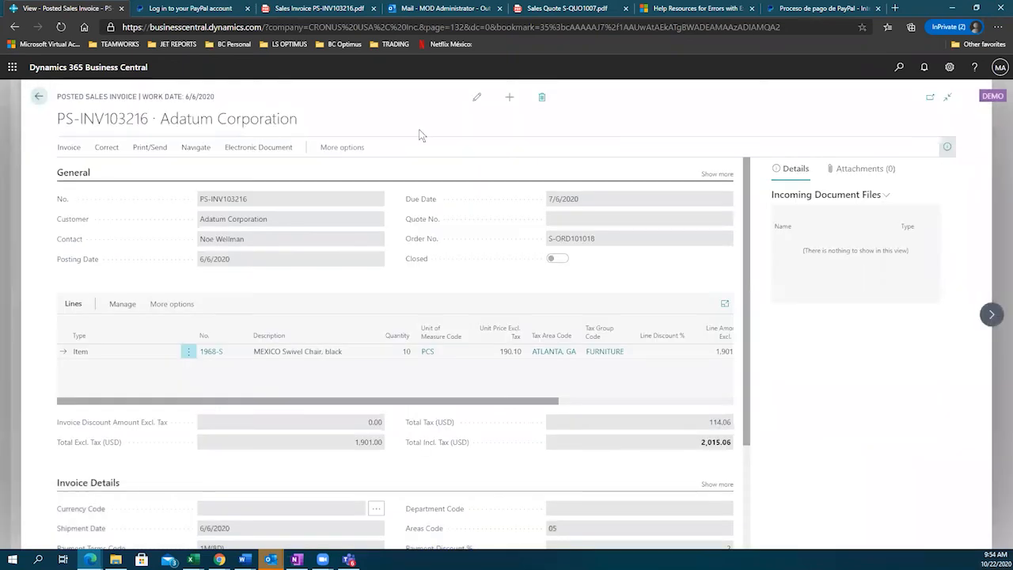
click(39, 97)
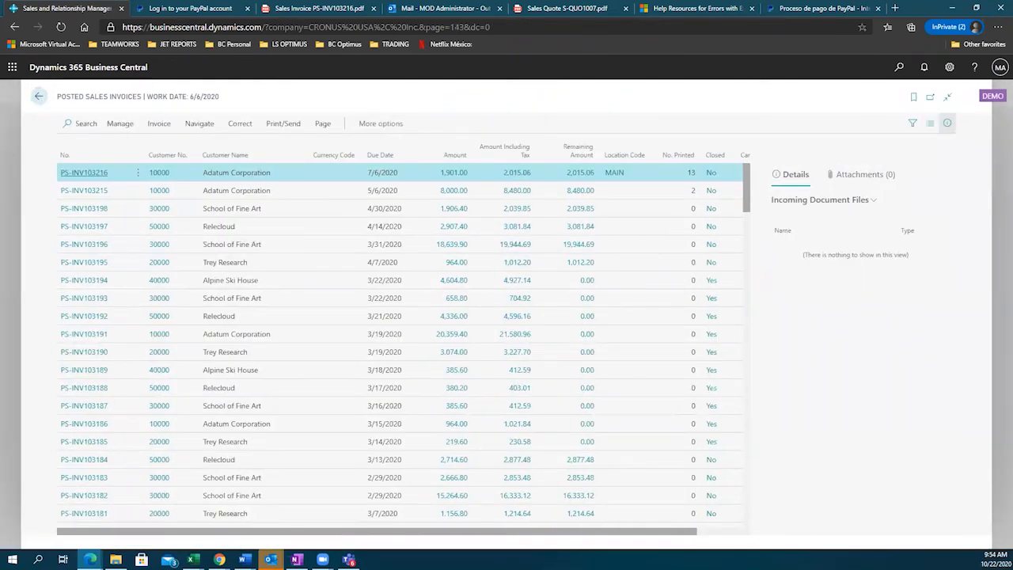
key(alt+Tab)
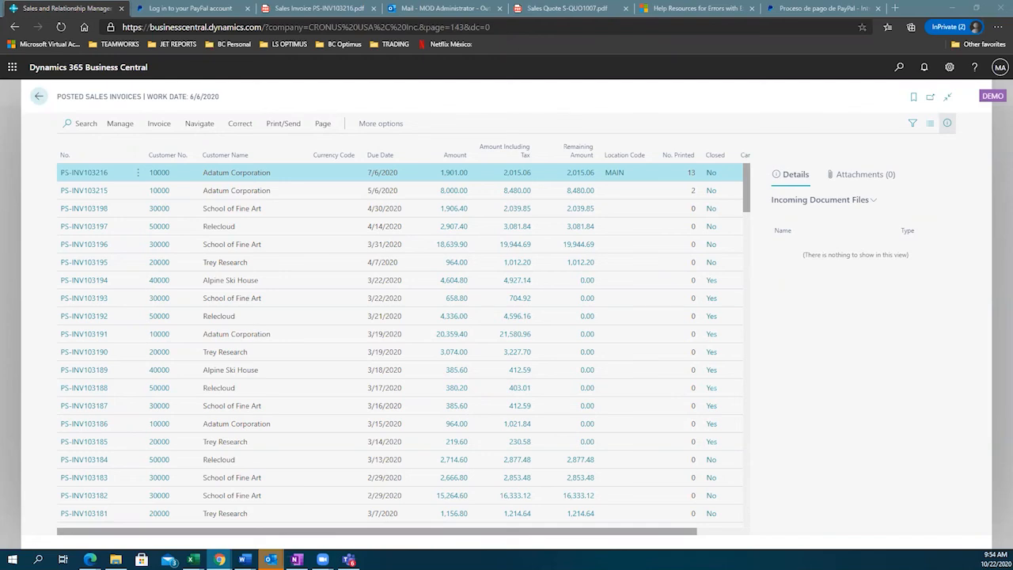
key(alt+Tab)
key(alt+Tab)
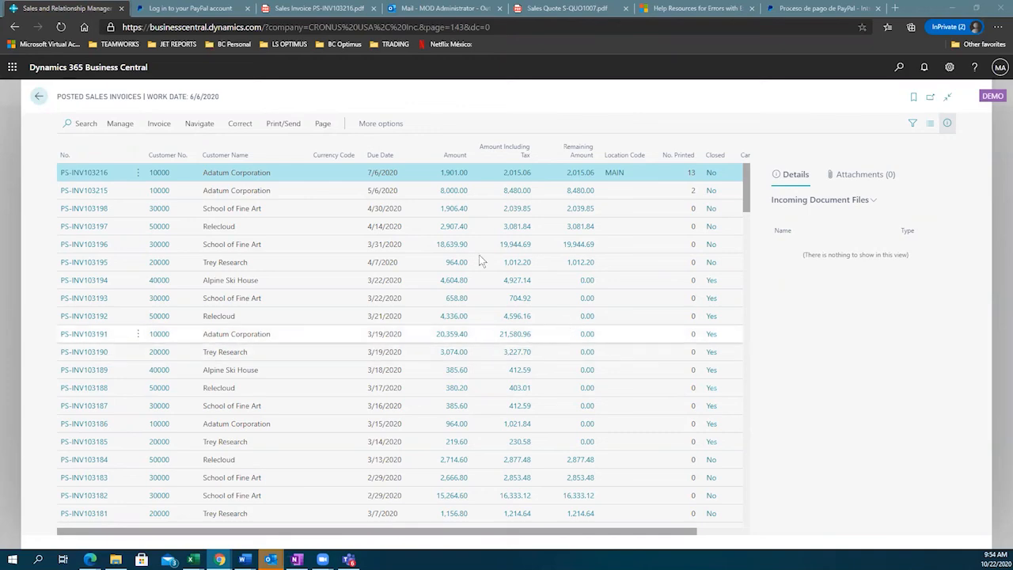
click(40, 97)
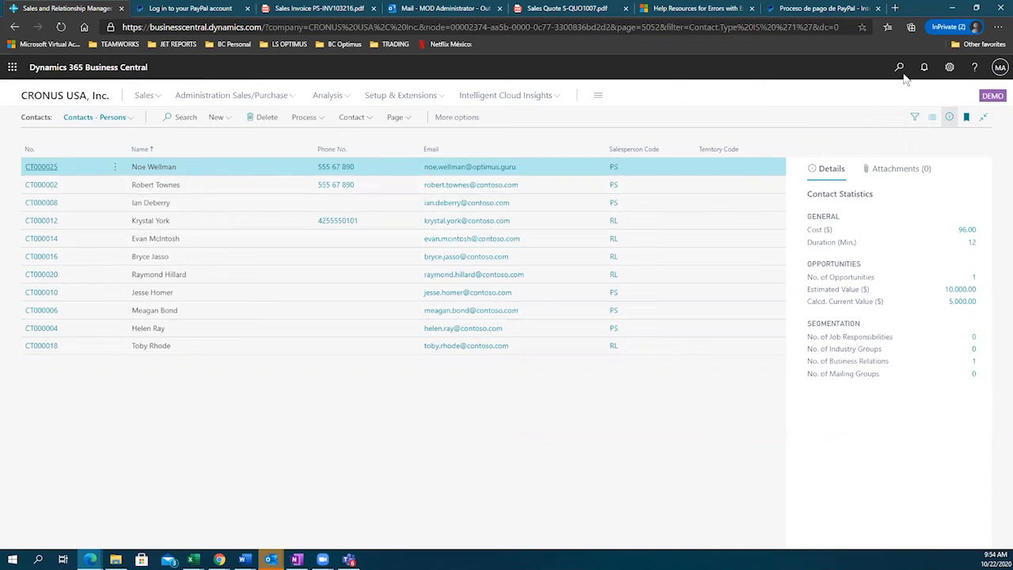
- Go to the CRONUS USA, Inc. home page and examine the sales pipeline stages from Initial to Sign Contract
click(950, 69)
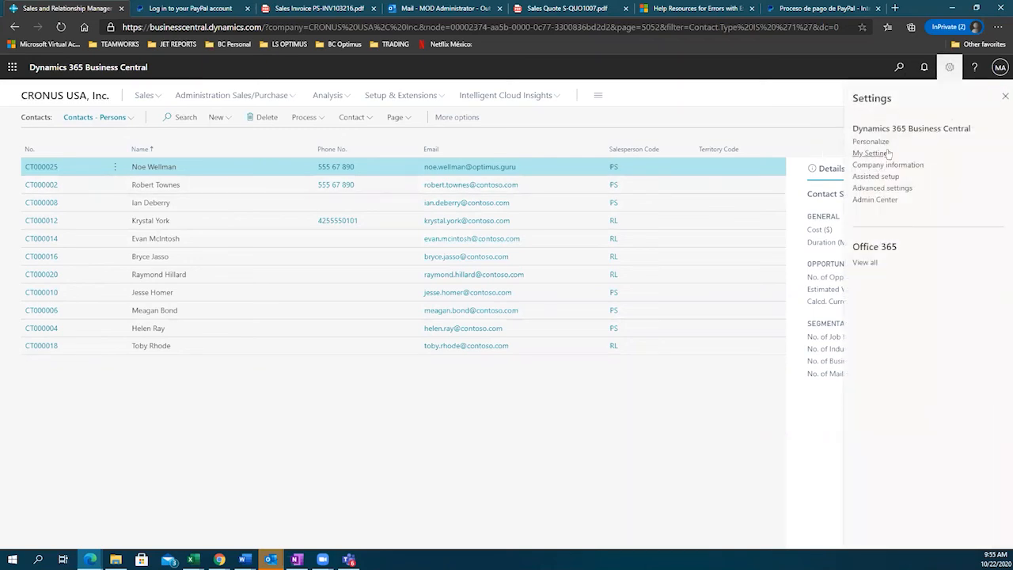
click(68, 99)
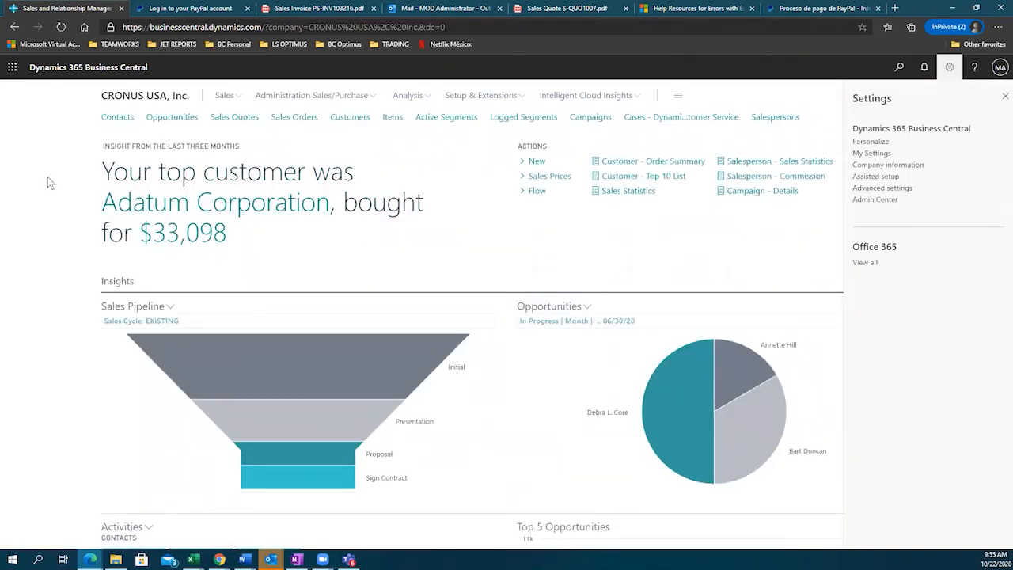
scroll(48, 179, down, 2)
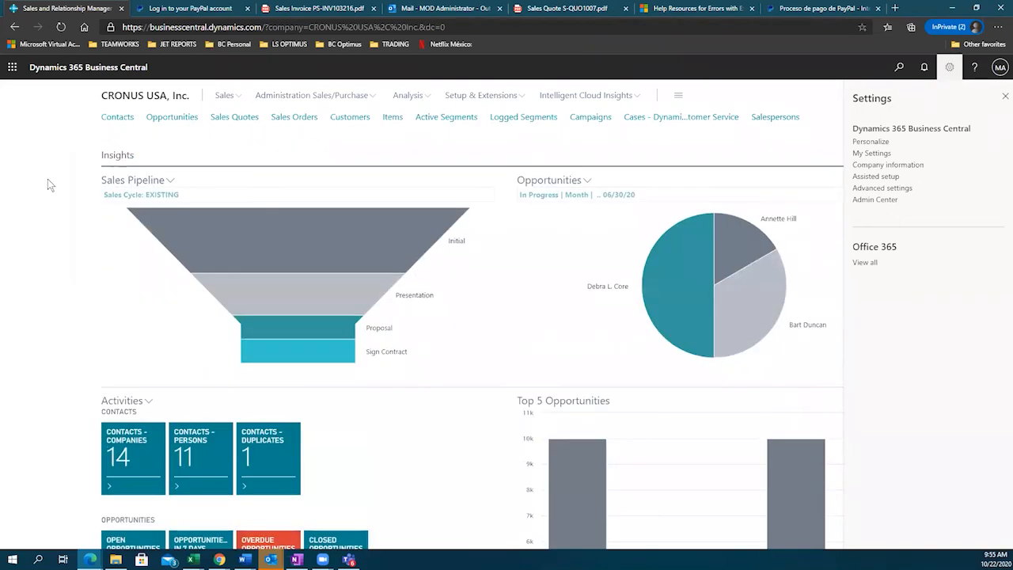
scroll(48, 185, down, 1)
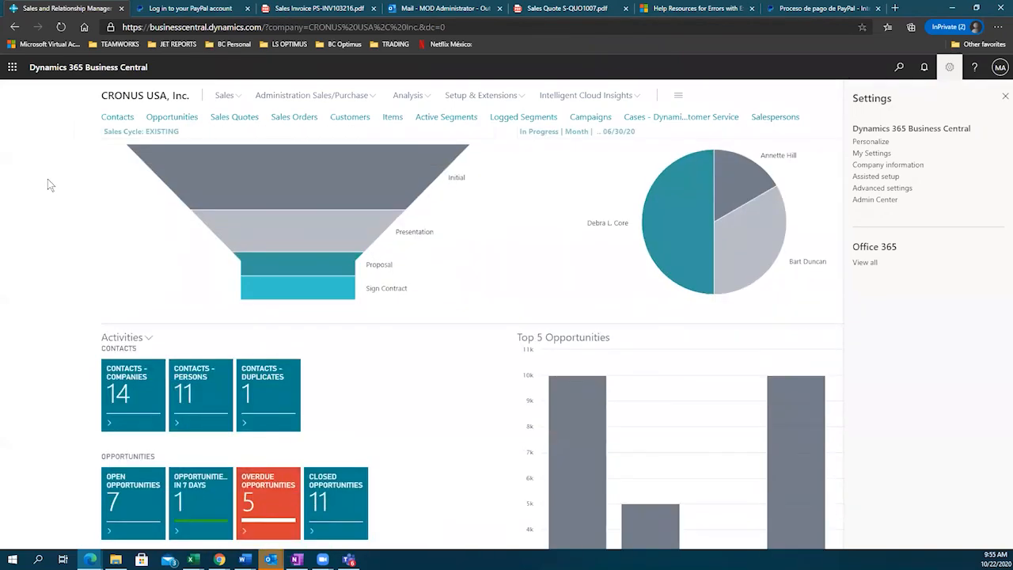
scroll(73, 191, up, 3)
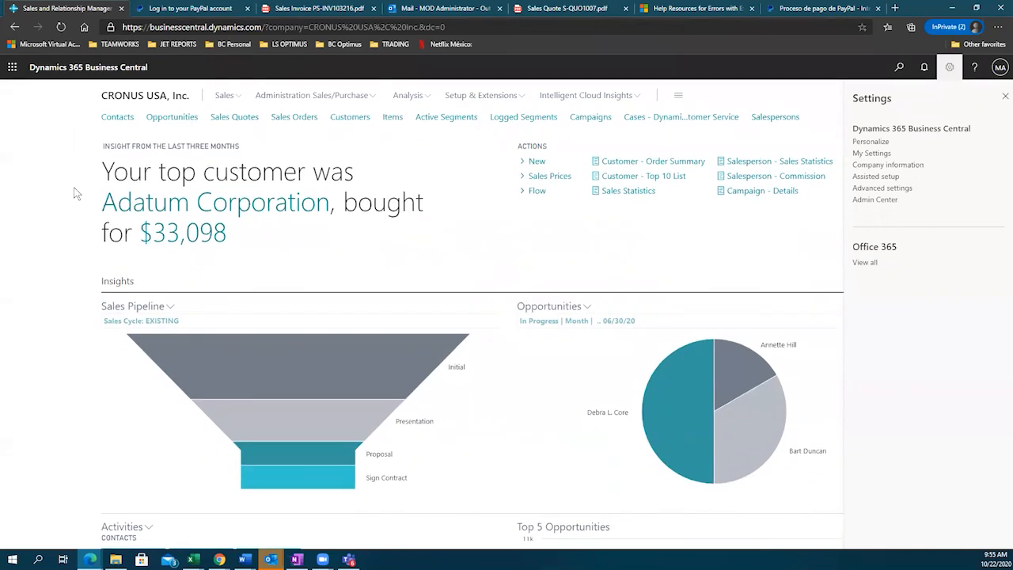
scroll(389, 285, down, 1)
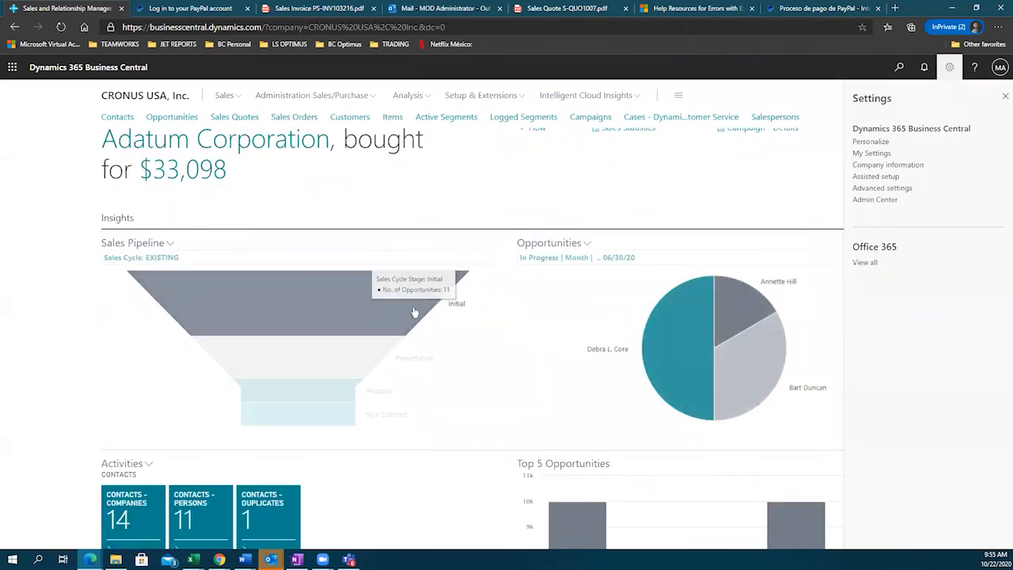
scroll(330, 306, down, 3)
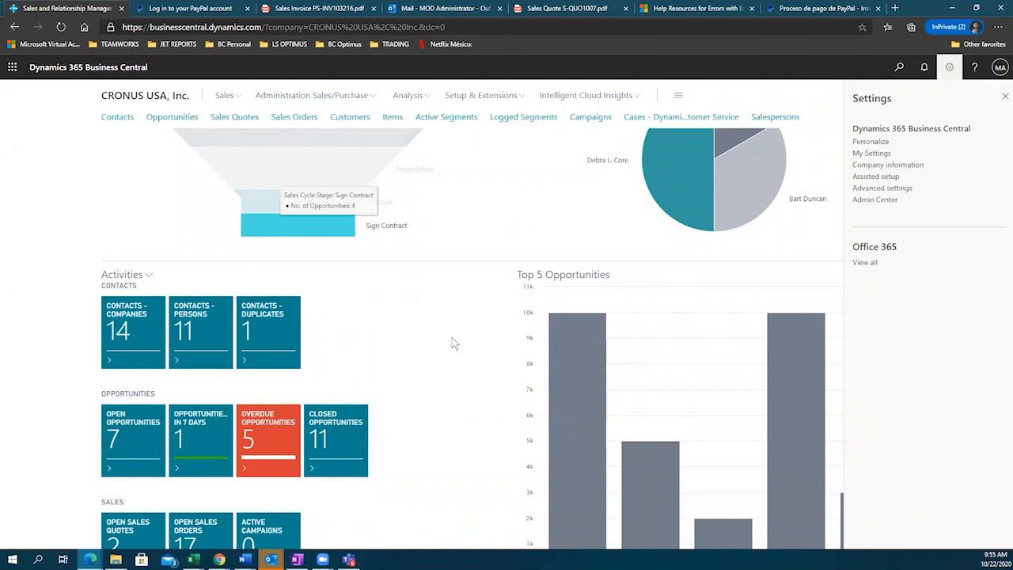
scroll(108, 287, up, 1)
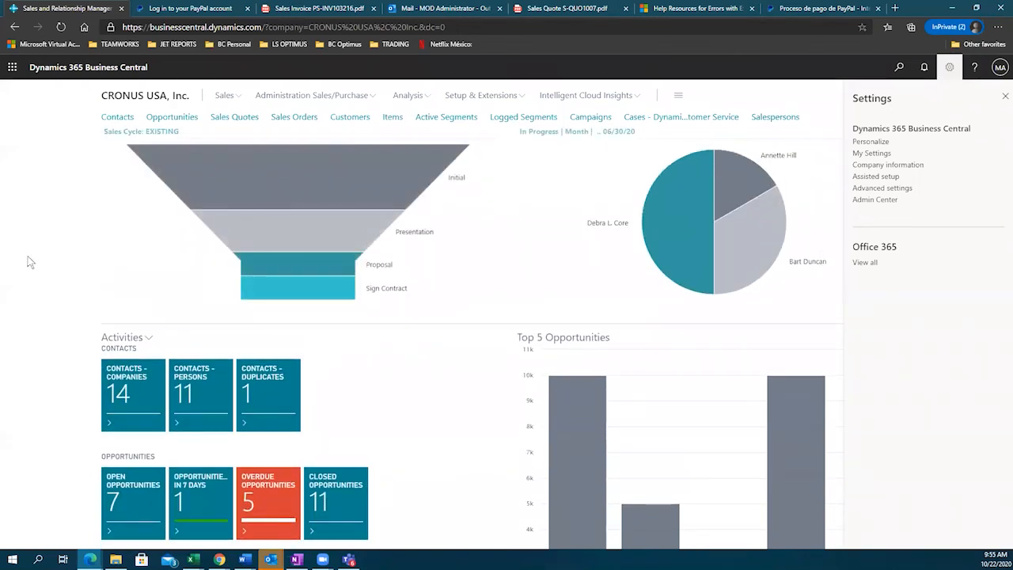
scroll(29, 256, up, 4)
scroll(30, 256, down, 2)
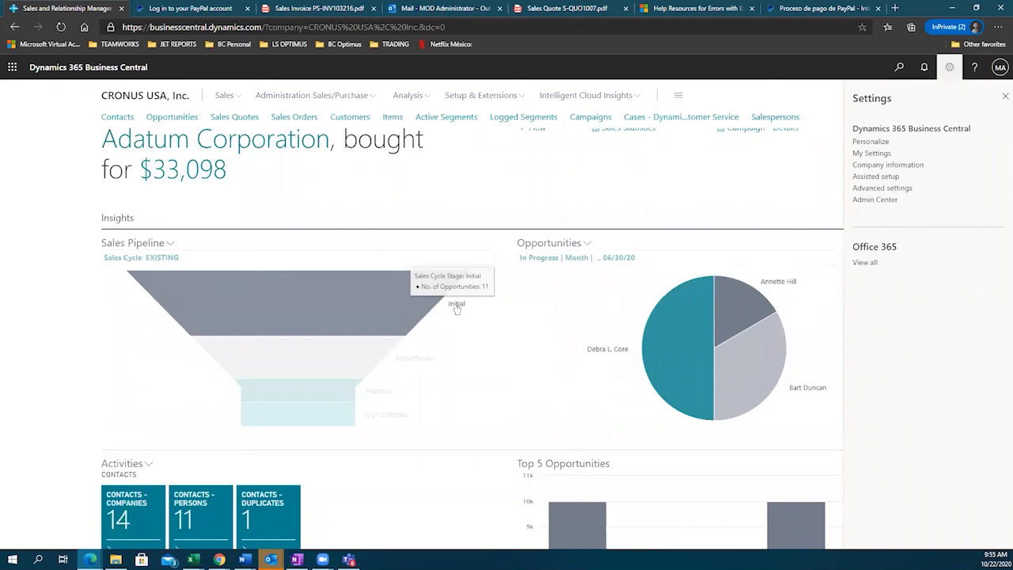
mouse_move(425, 367)
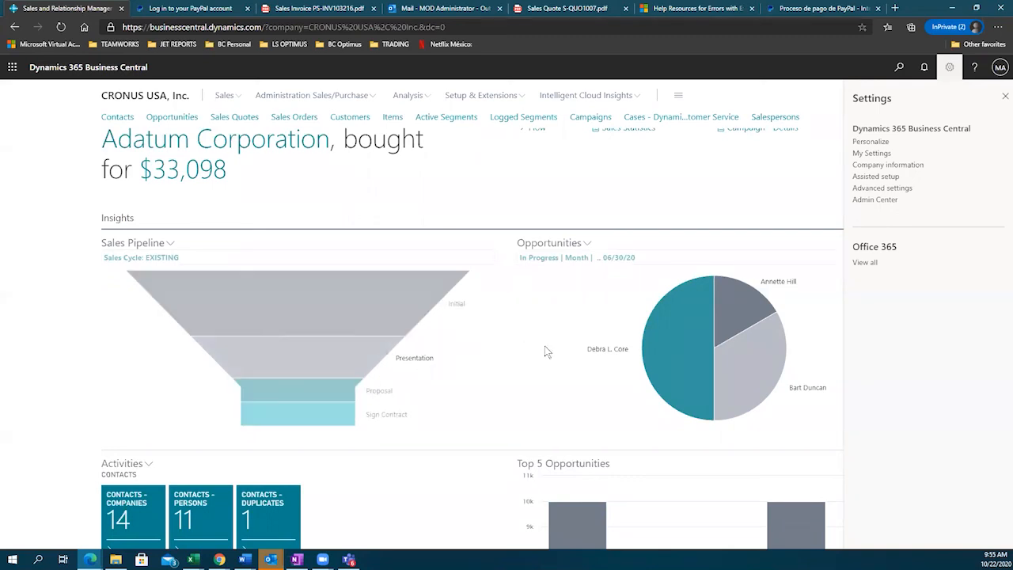
right_click(543, 386)
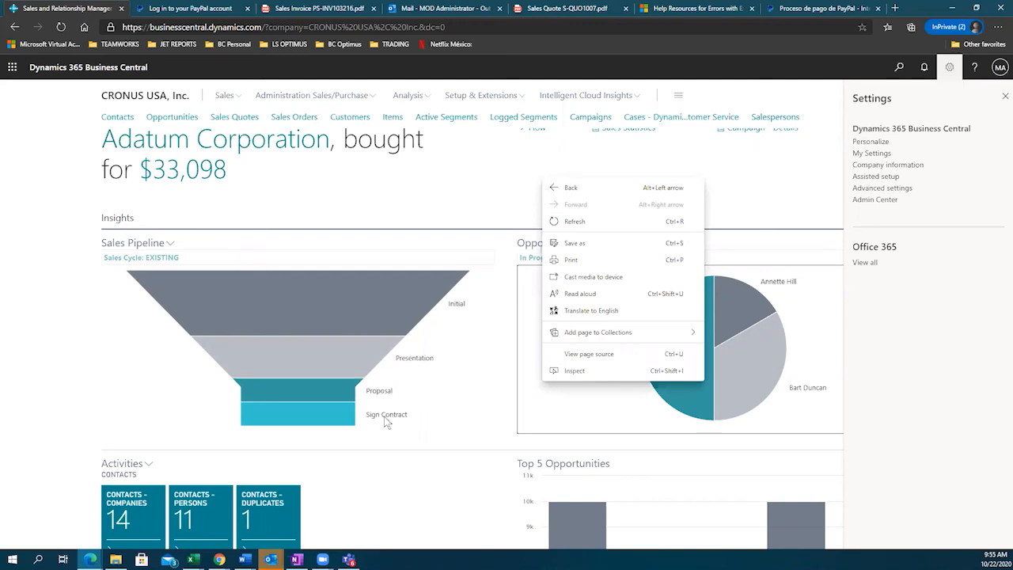
click(40, 325)
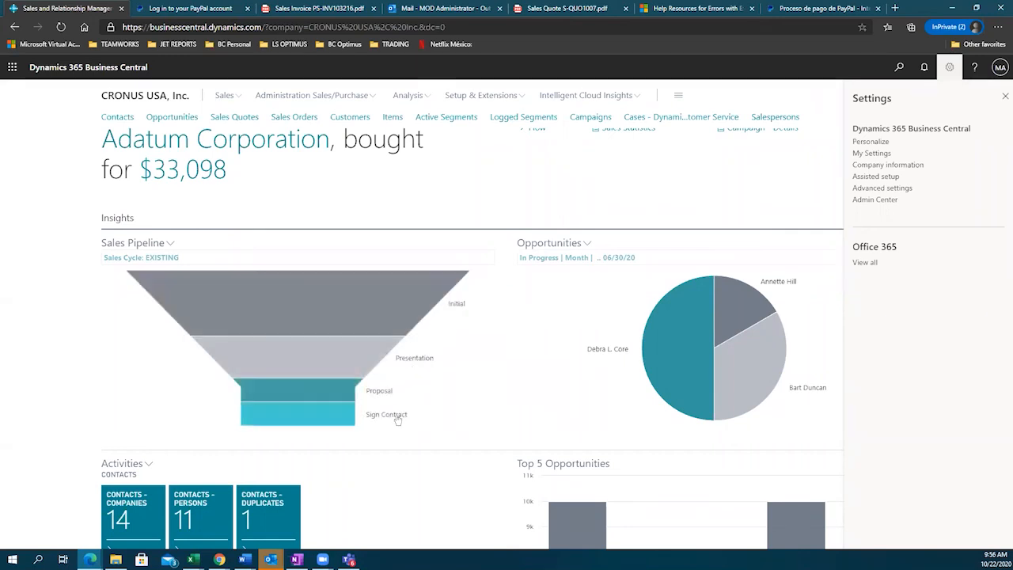
- Review the Activities tiles and the Top 5 Opportunities chart on the company home page
scroll(408, 453, down, 1)
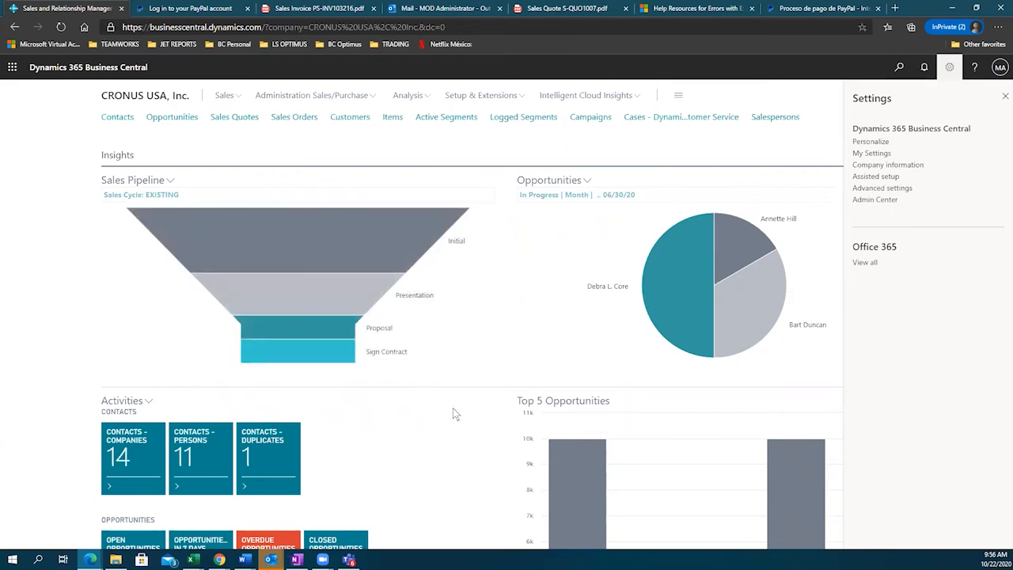
scroll(453, 408, down, 4)
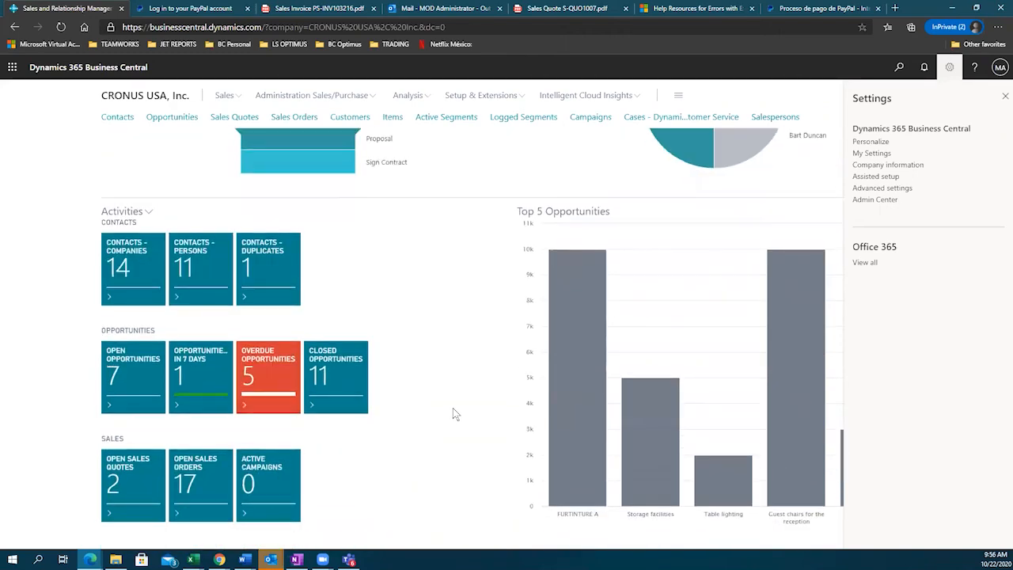
scroll(453, 408, down, 1)
scroll(453, 407, up, 3)
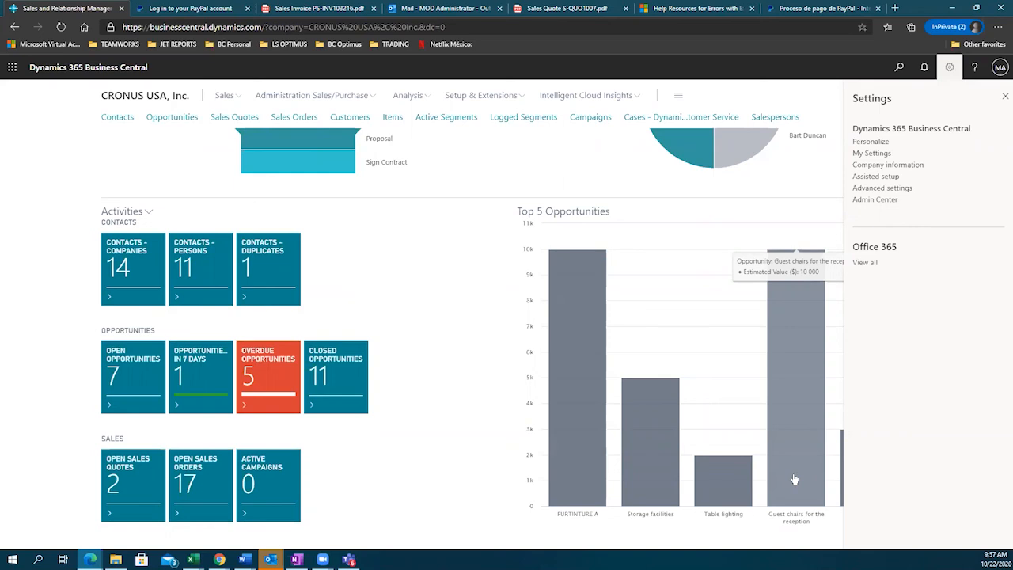
click(950, 9)
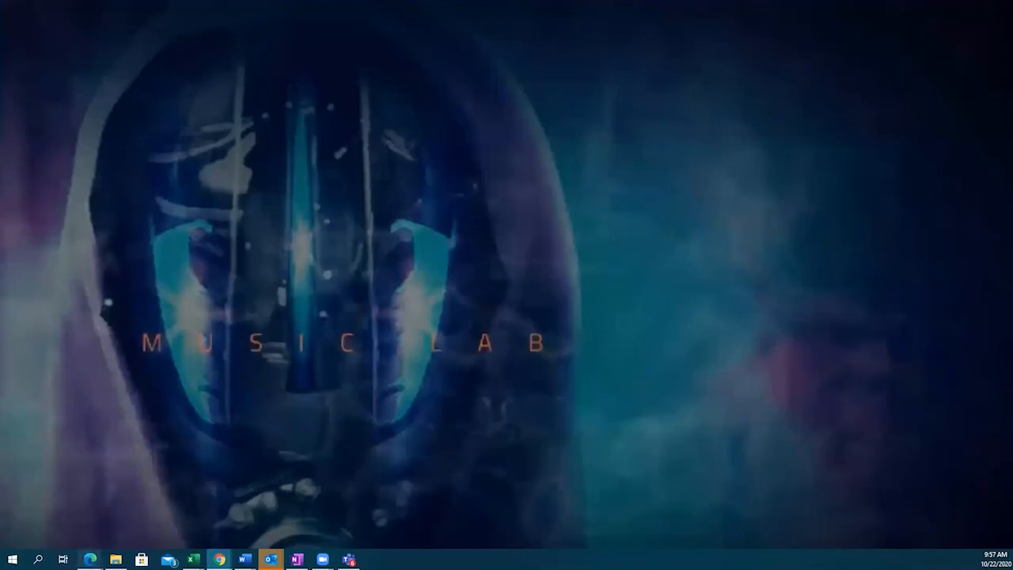
mouse_move(90, 560)
click(175, 523)
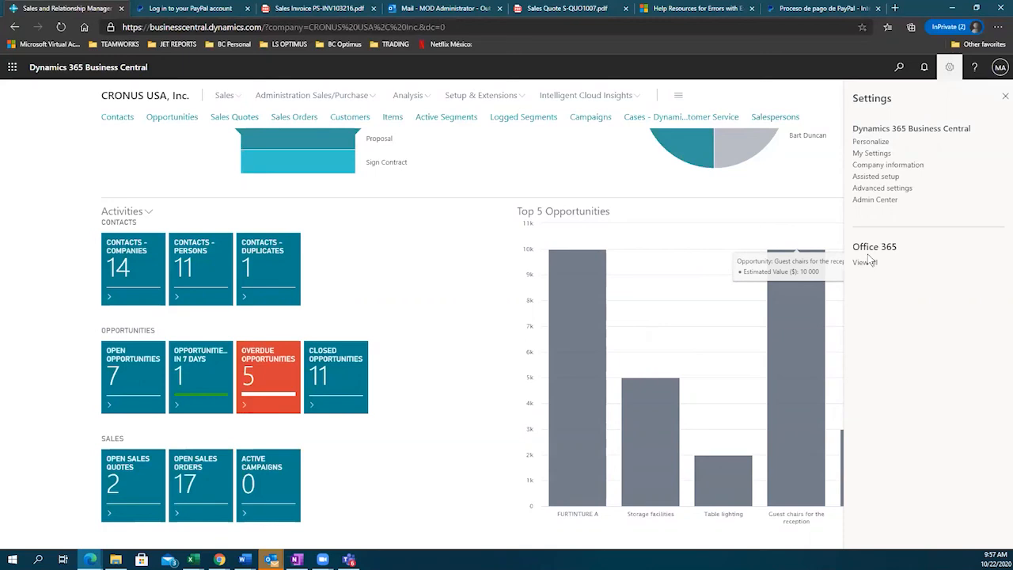
- Open Outlook from the Office 365 apps while keeping the Business Central page open
click(12, 67)
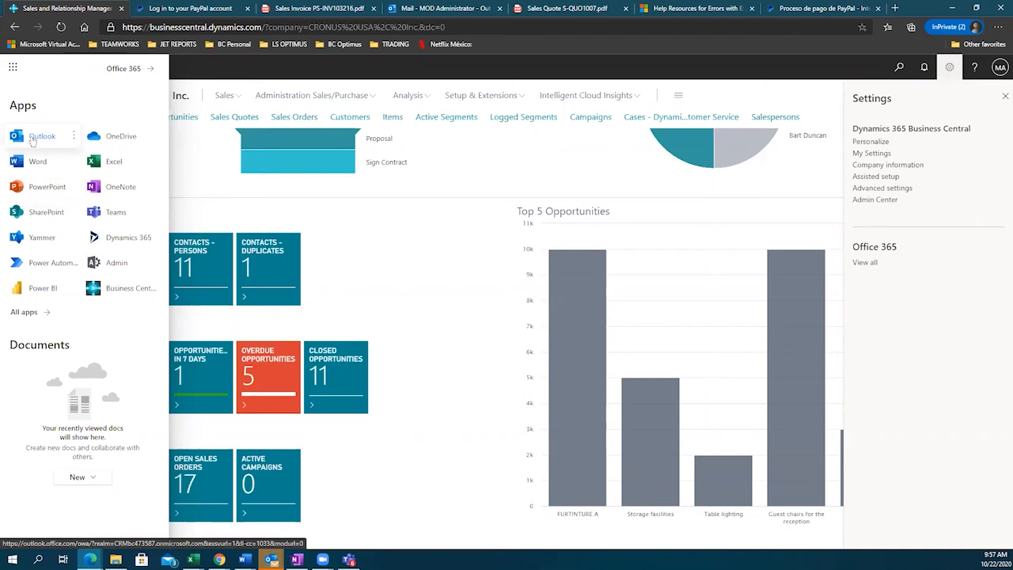
right_click(33, 140)
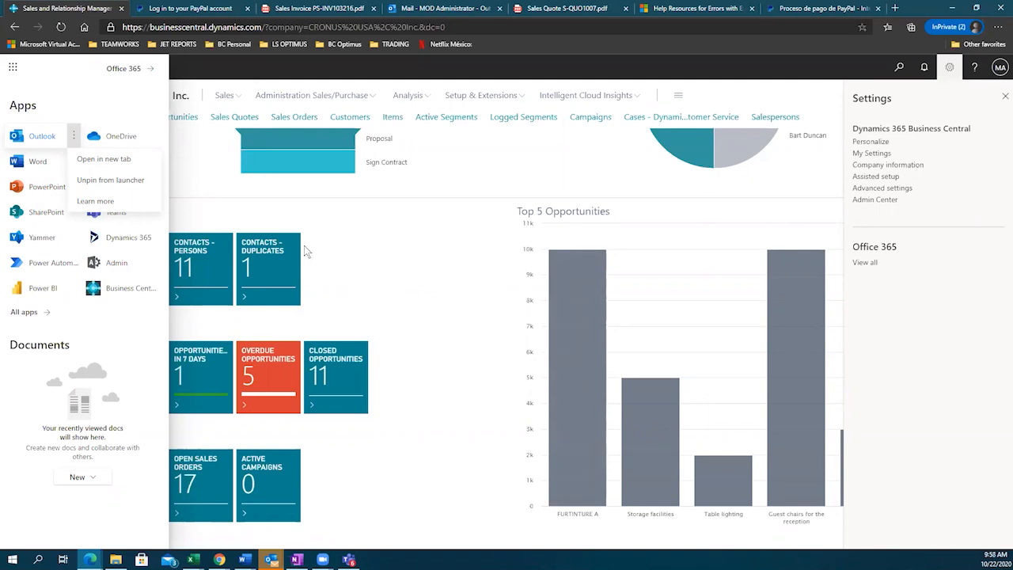
click(104, 159)
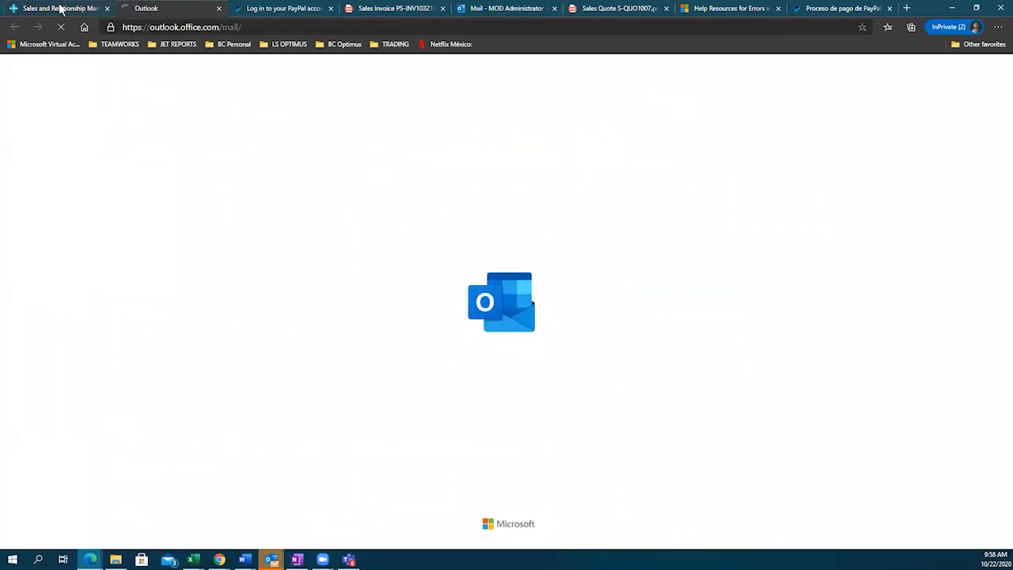
- Return to the Business Central home page, view its beginning, and select the page's web address
click(59, 8)
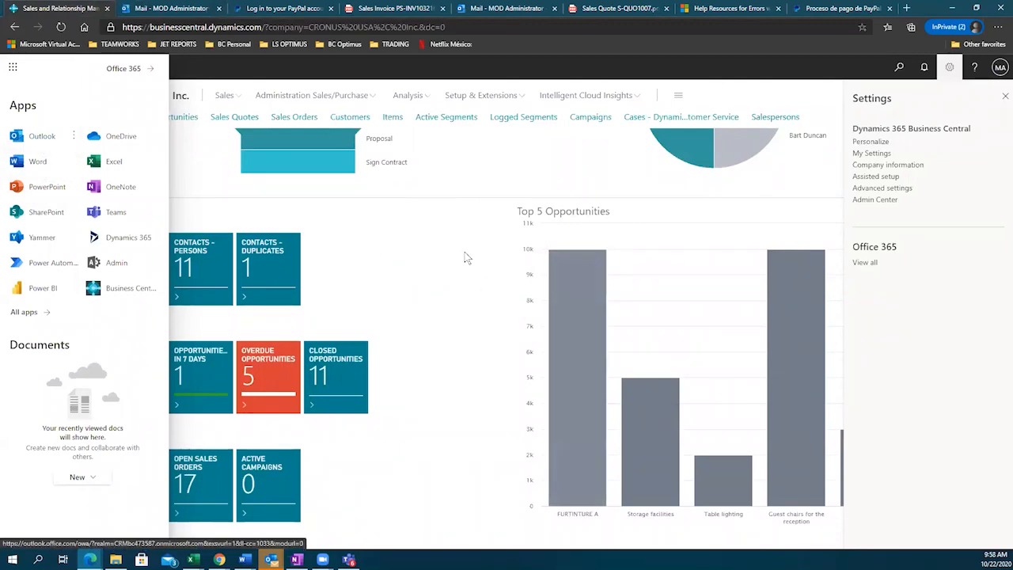
scroll(467, 257, up, 5)
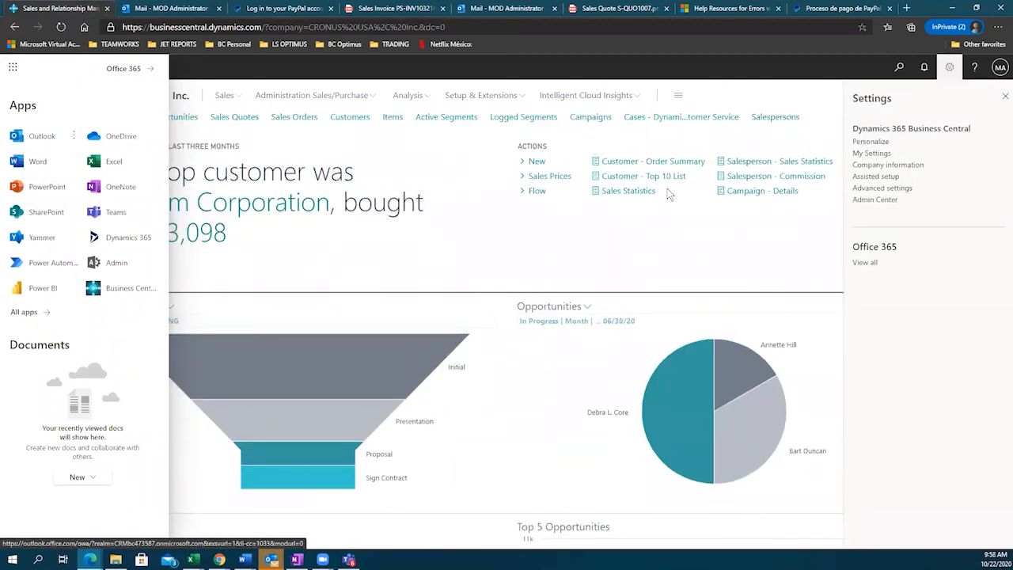
click(191, 30)
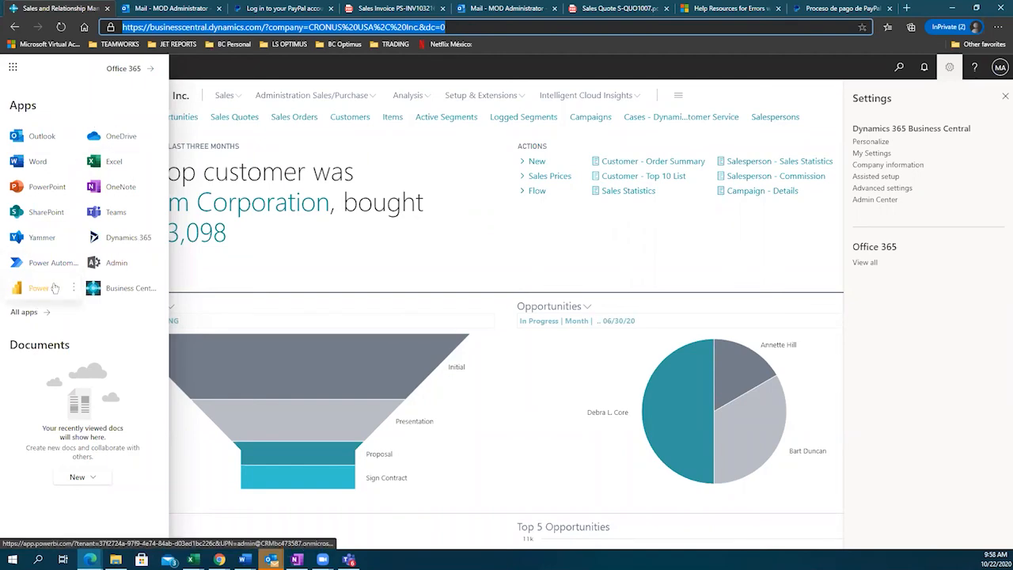
- Switch to the newly opened Outlook inbox and open the Quotation Request email with the sales quote attached
click(168, 9)
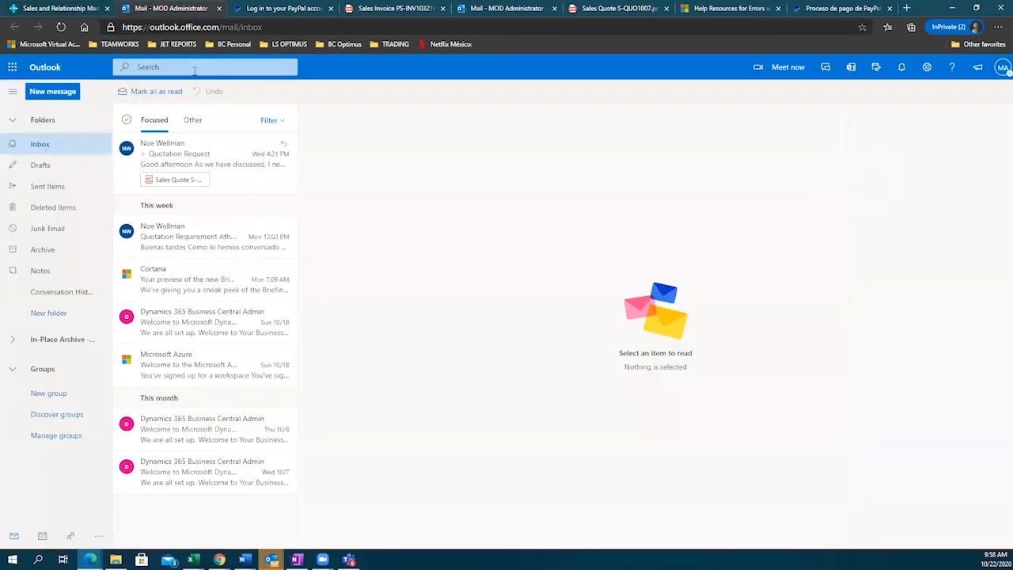
click(173, 156)
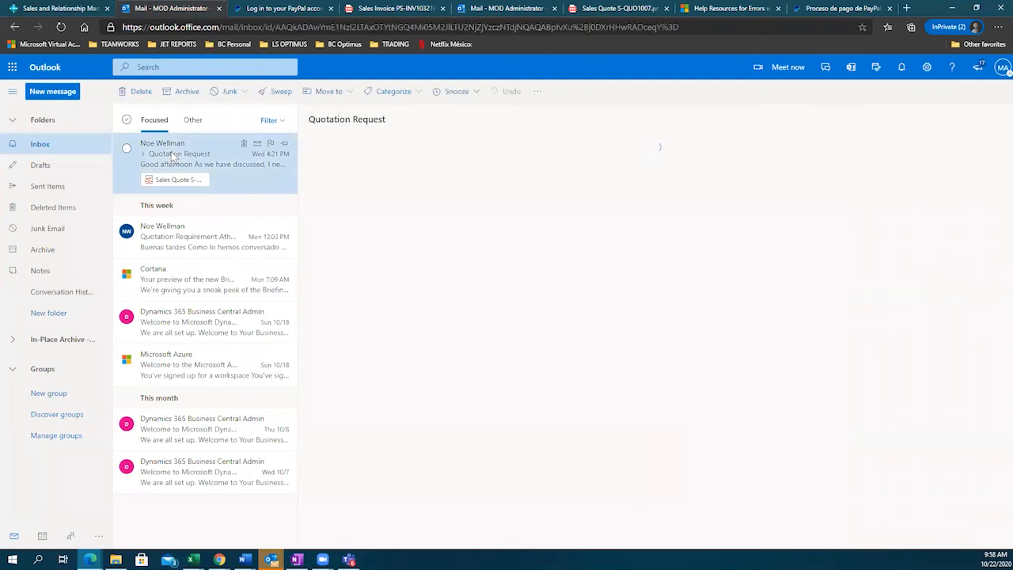